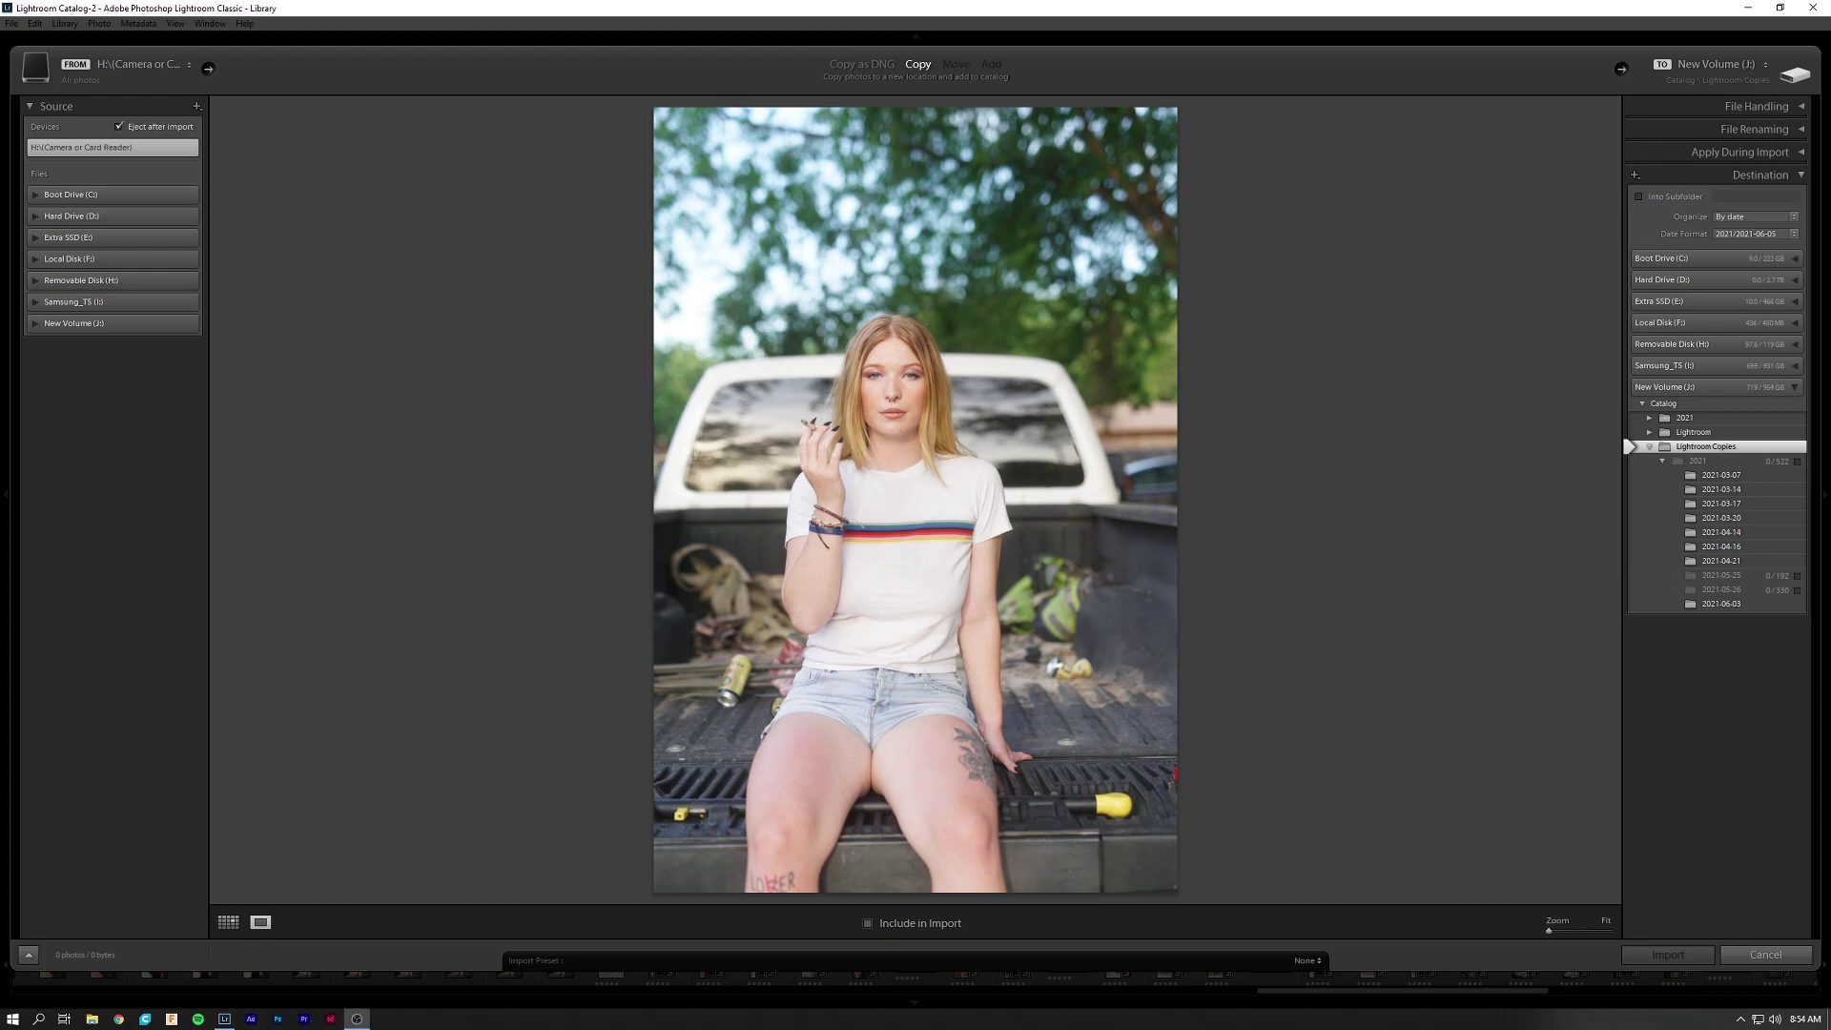
# Review the truck-bed shoot's frames at 1:1, panning to her face.
pyautogui.click(1318, 568)
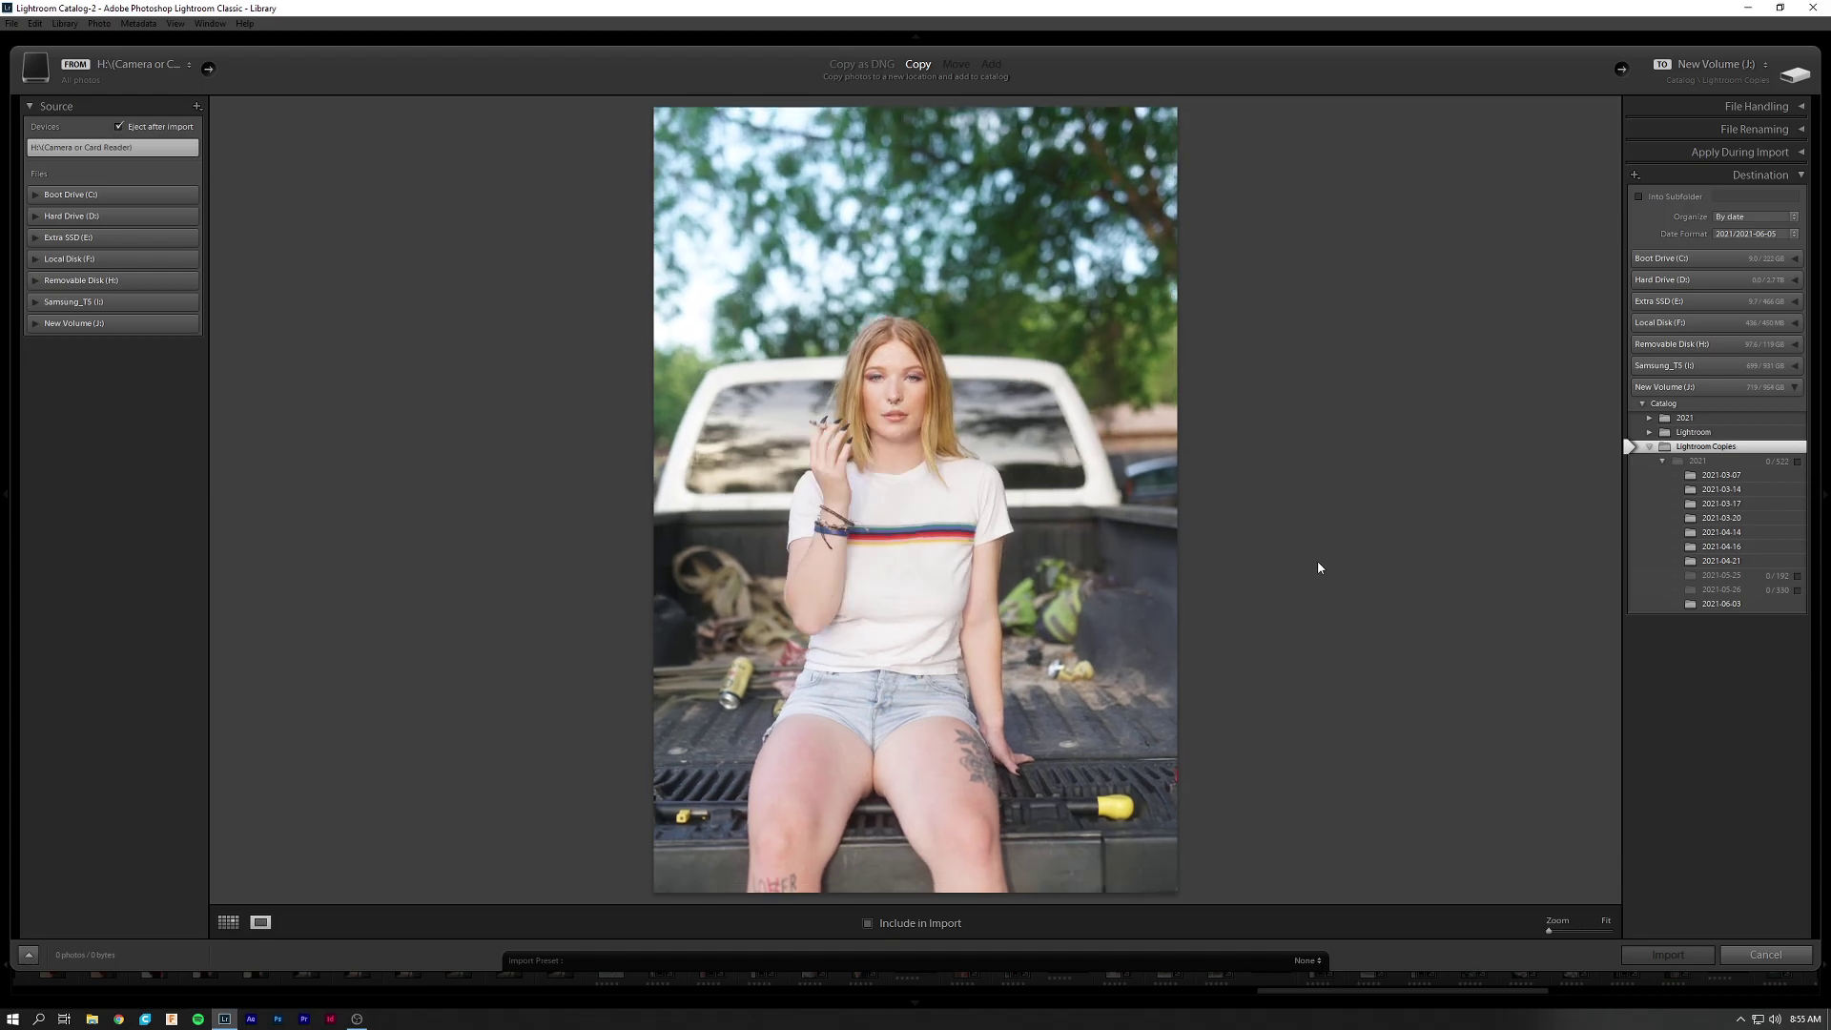
pyautogui.click(873, 419)
pyautogui.moveTo(871, 522); pyautogui.dragTo(870, 450)
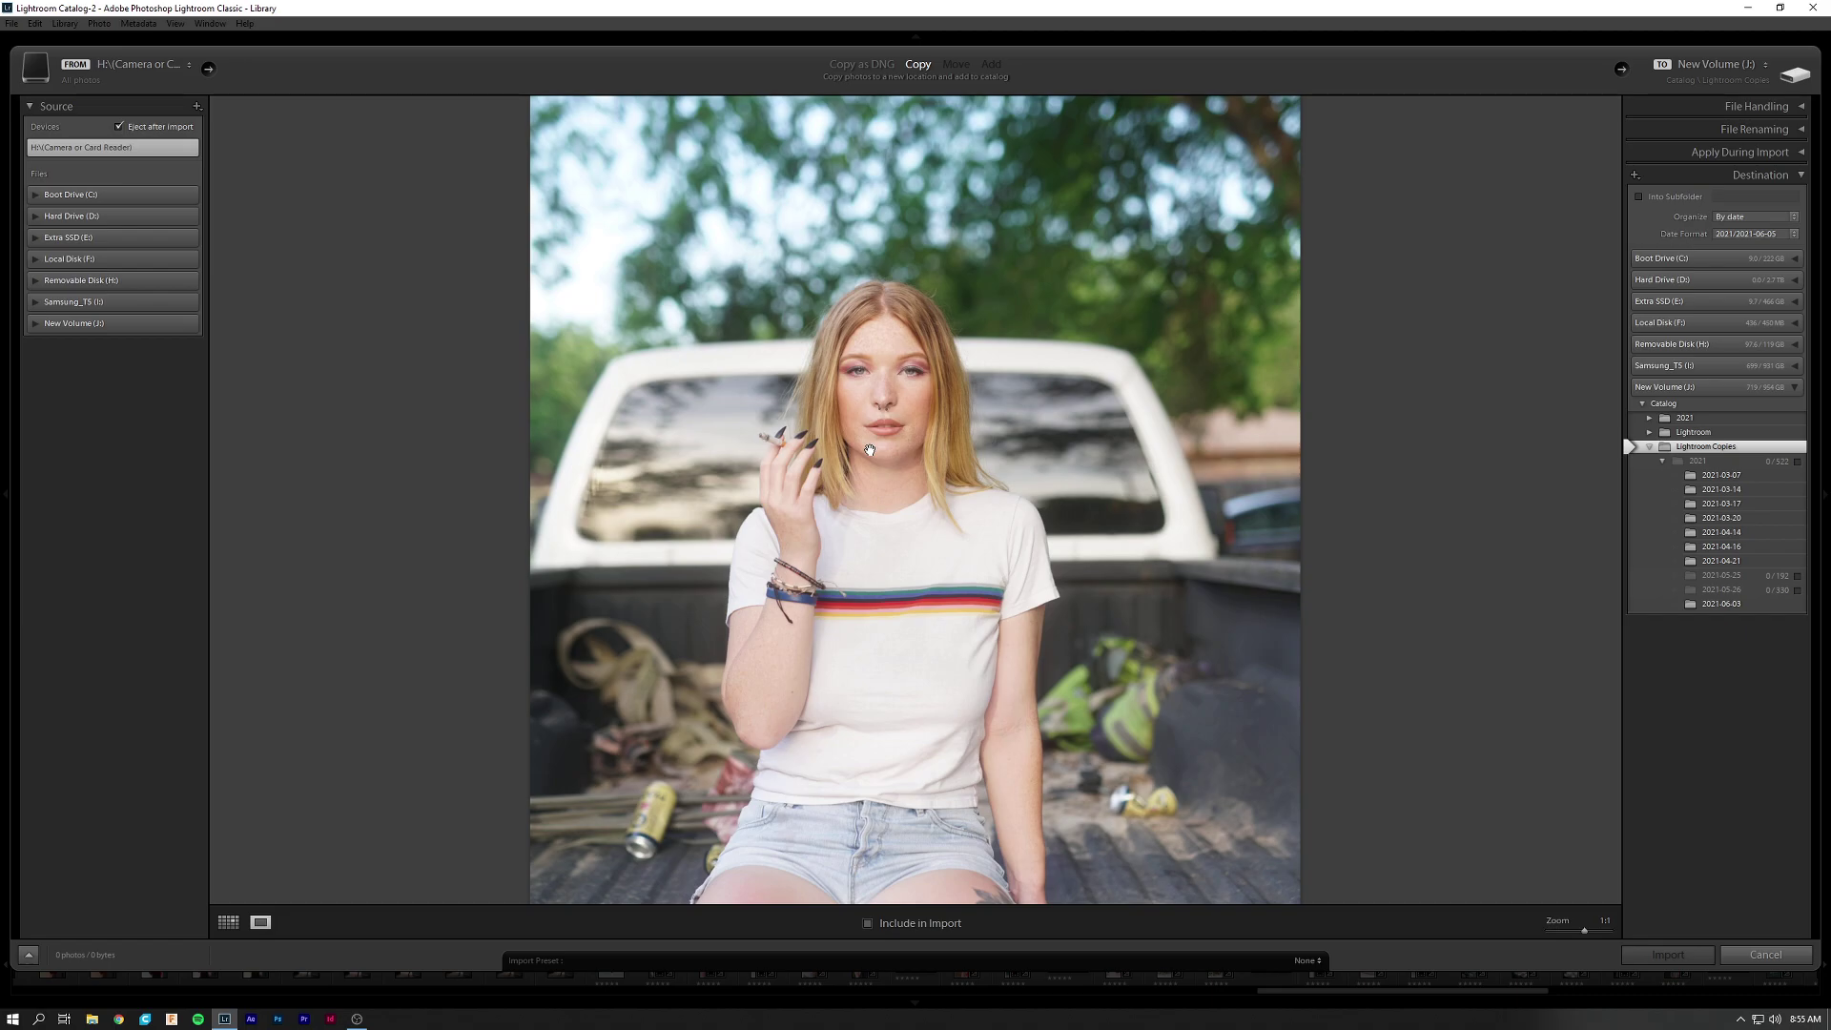
pyautogui.press('Right')
pyautogui.press('Right')
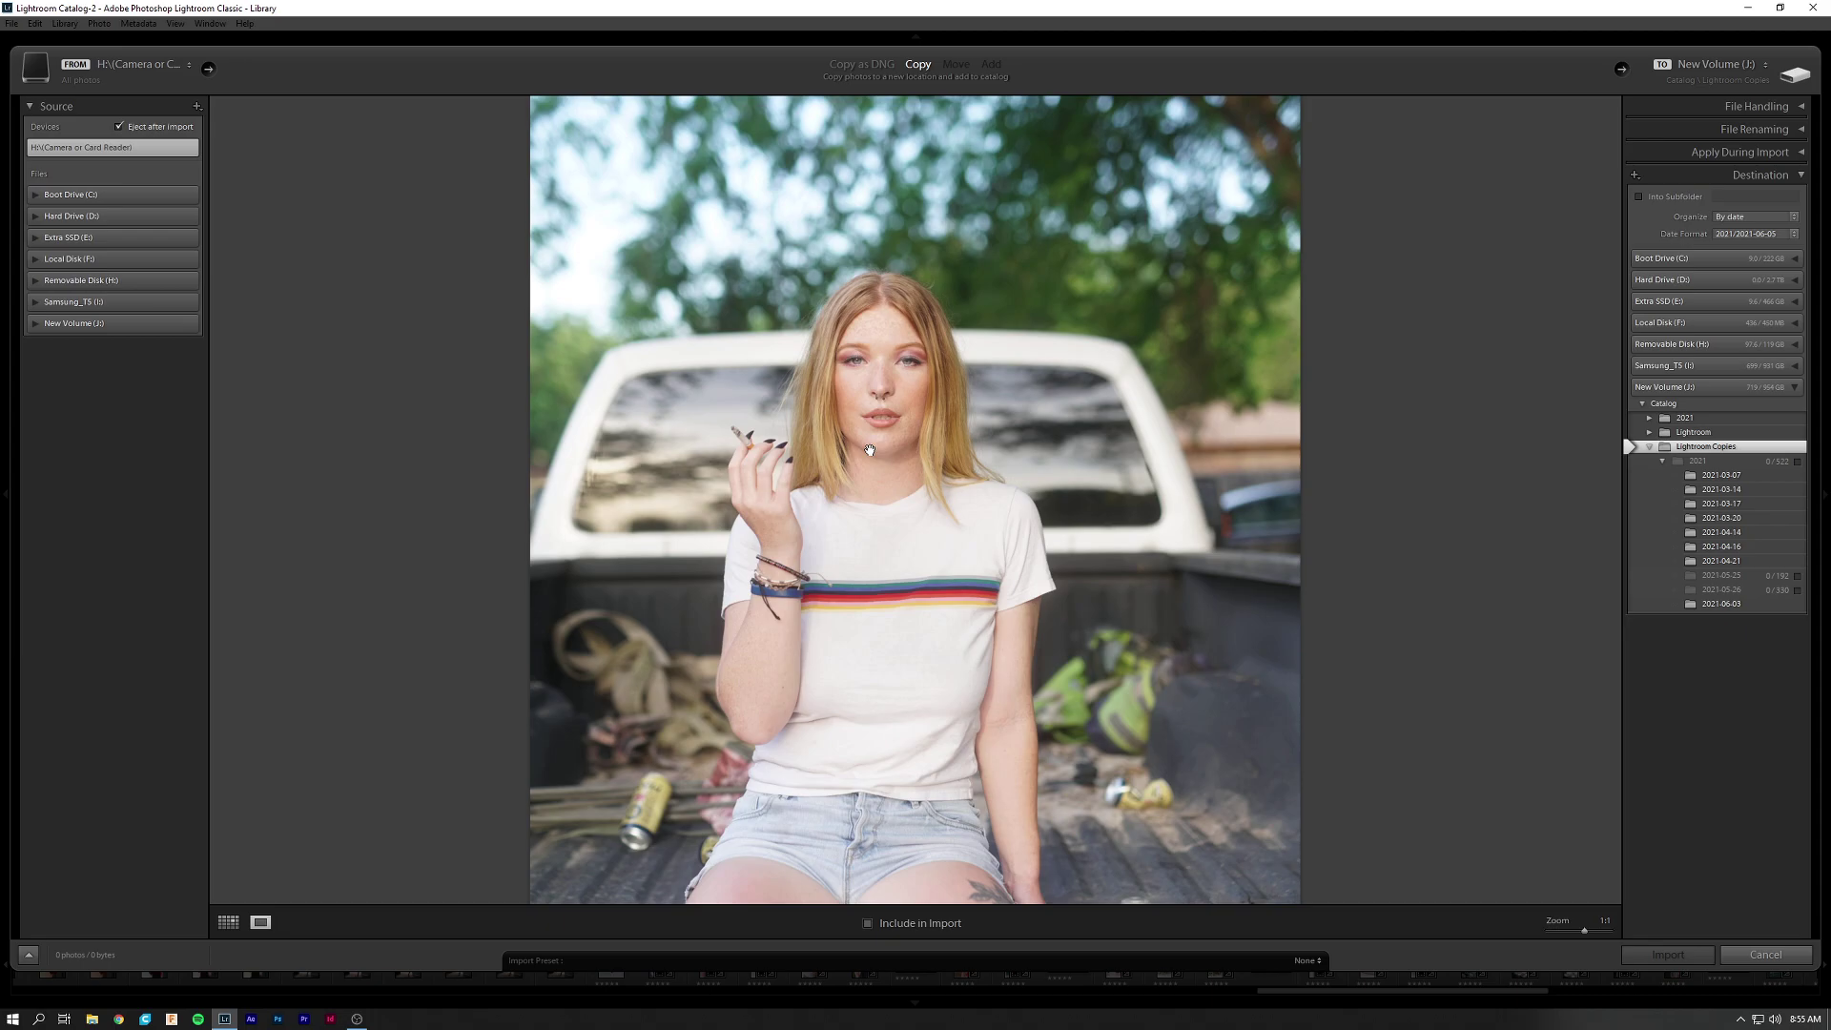
pyautogui.press('Right')
pyautogui.press('Right')
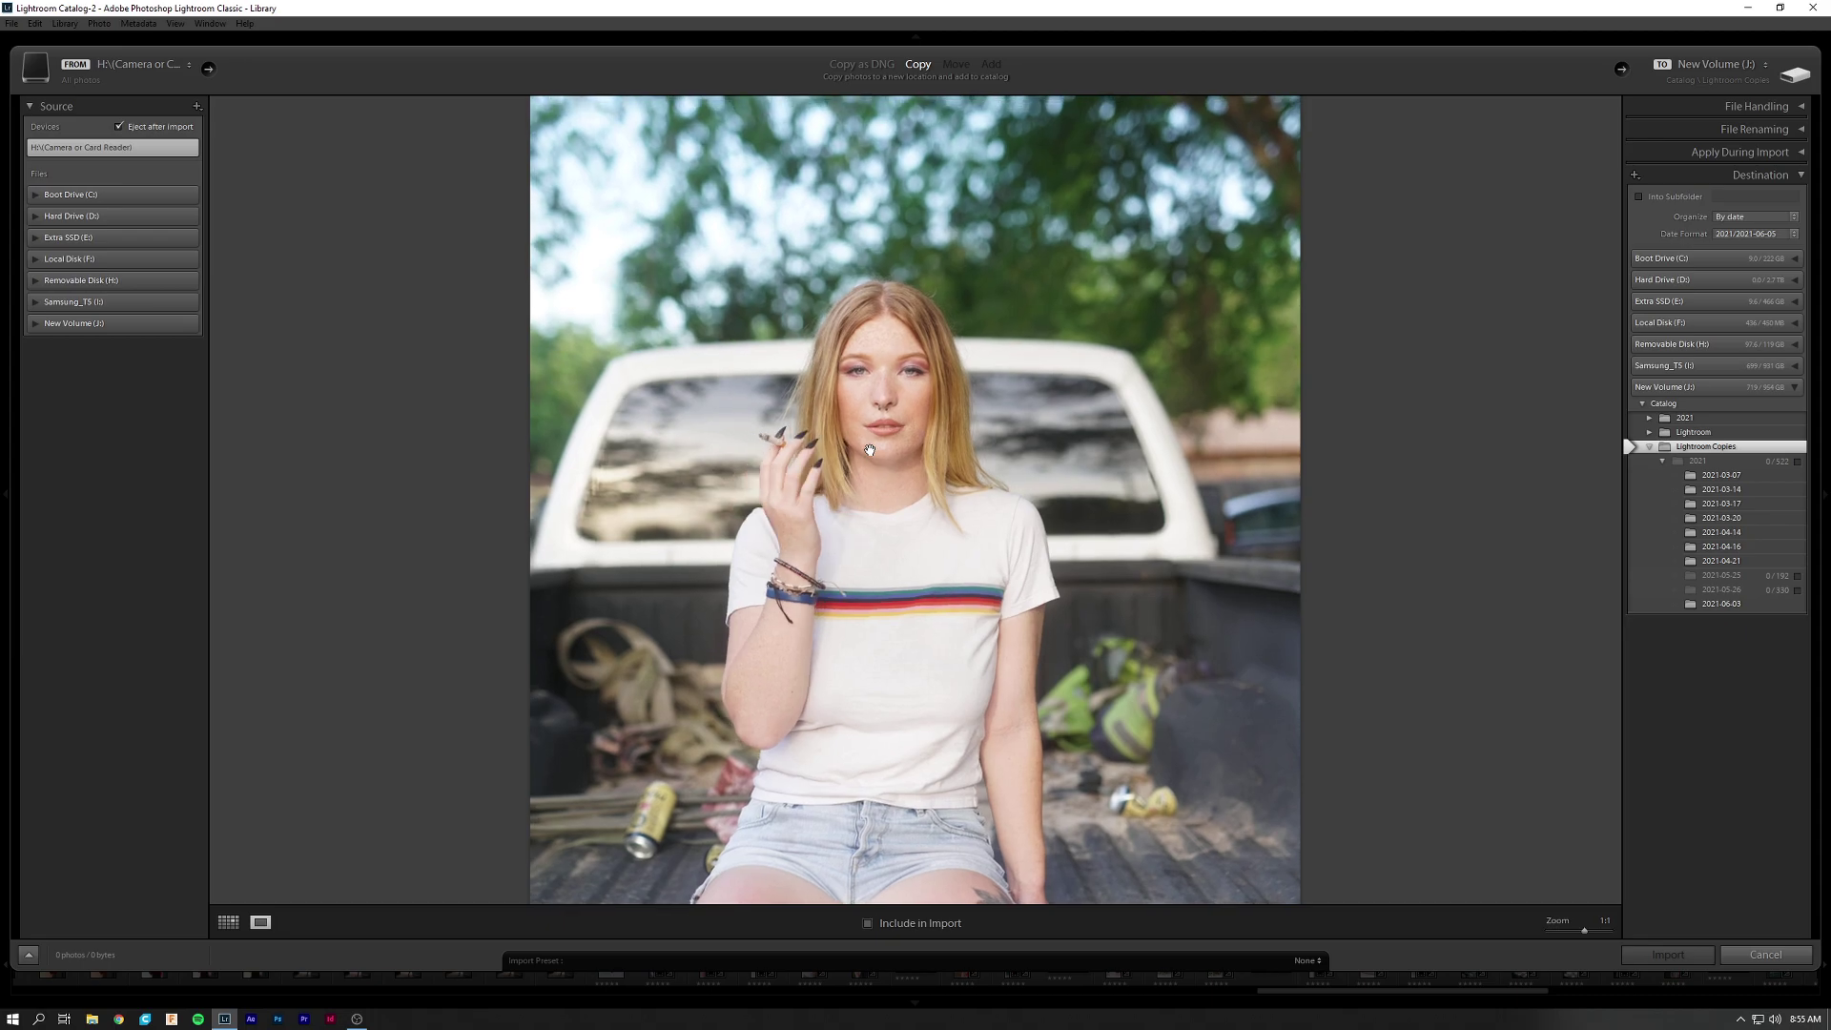
# Mark the chosen frame and import that single photo into the catalog.
pyautogui.click(870, 451)
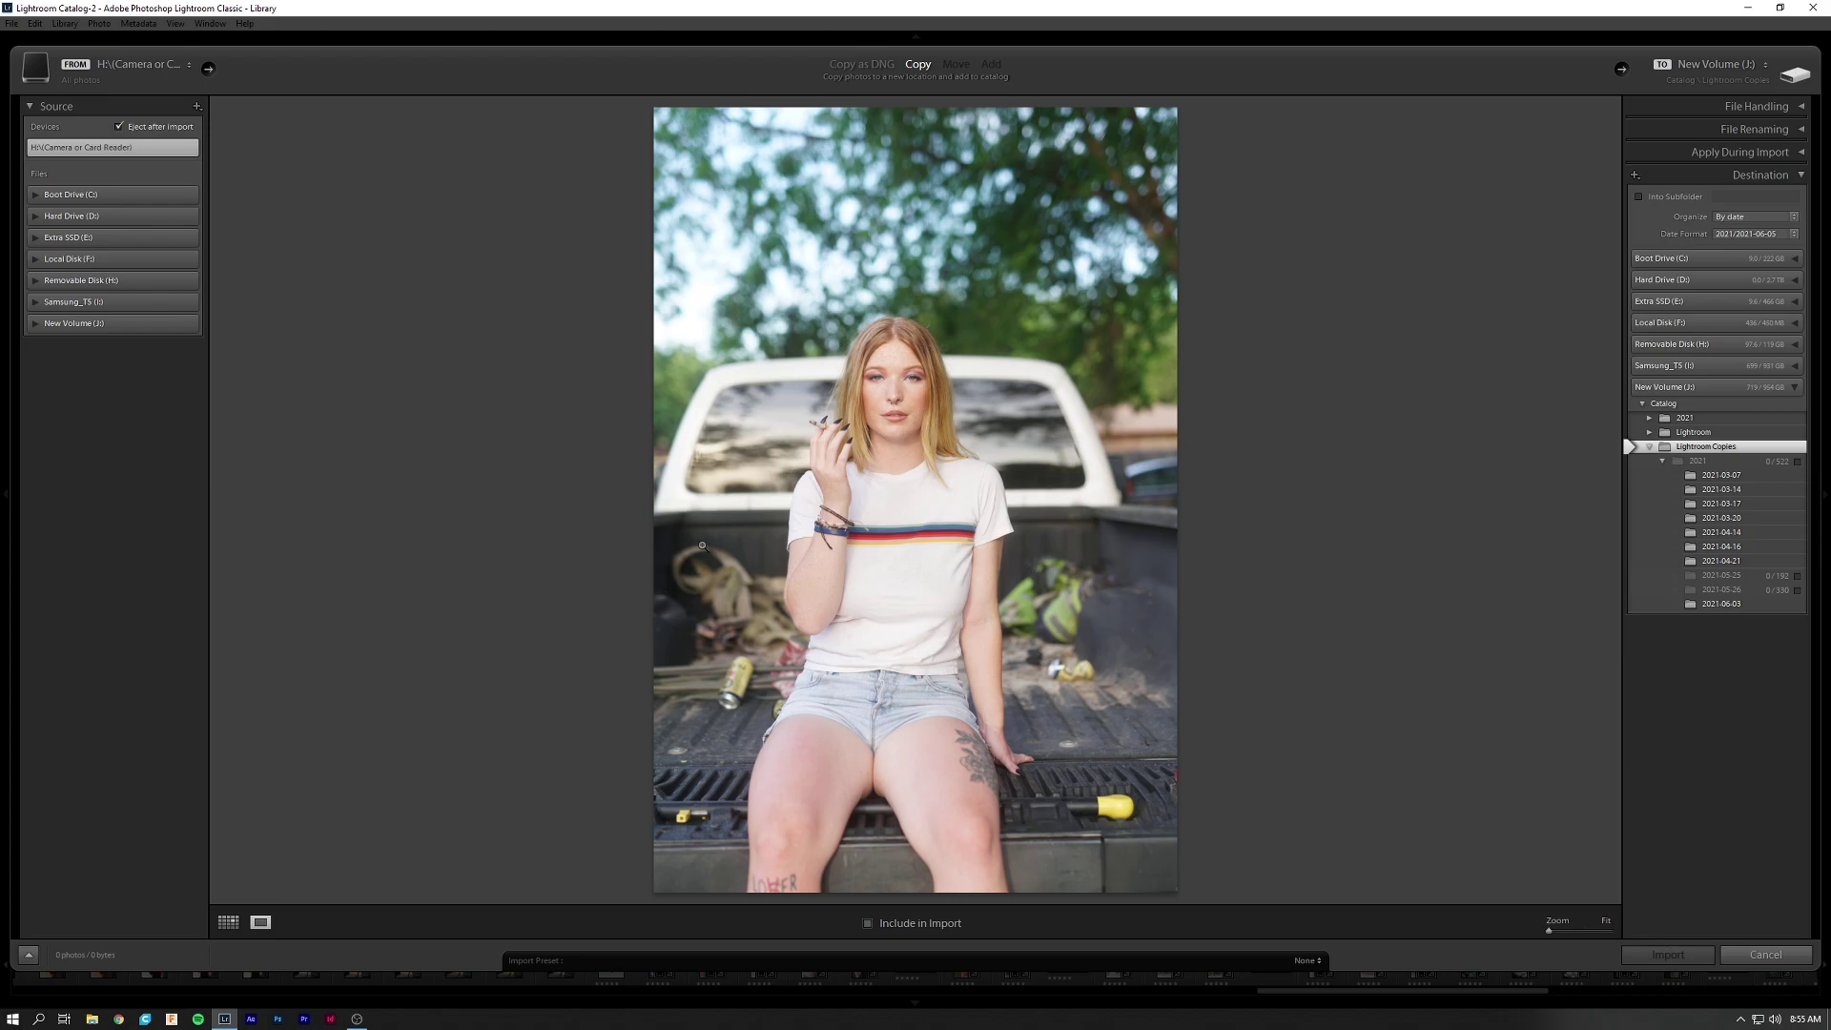
pyautogui.click(930, 923)
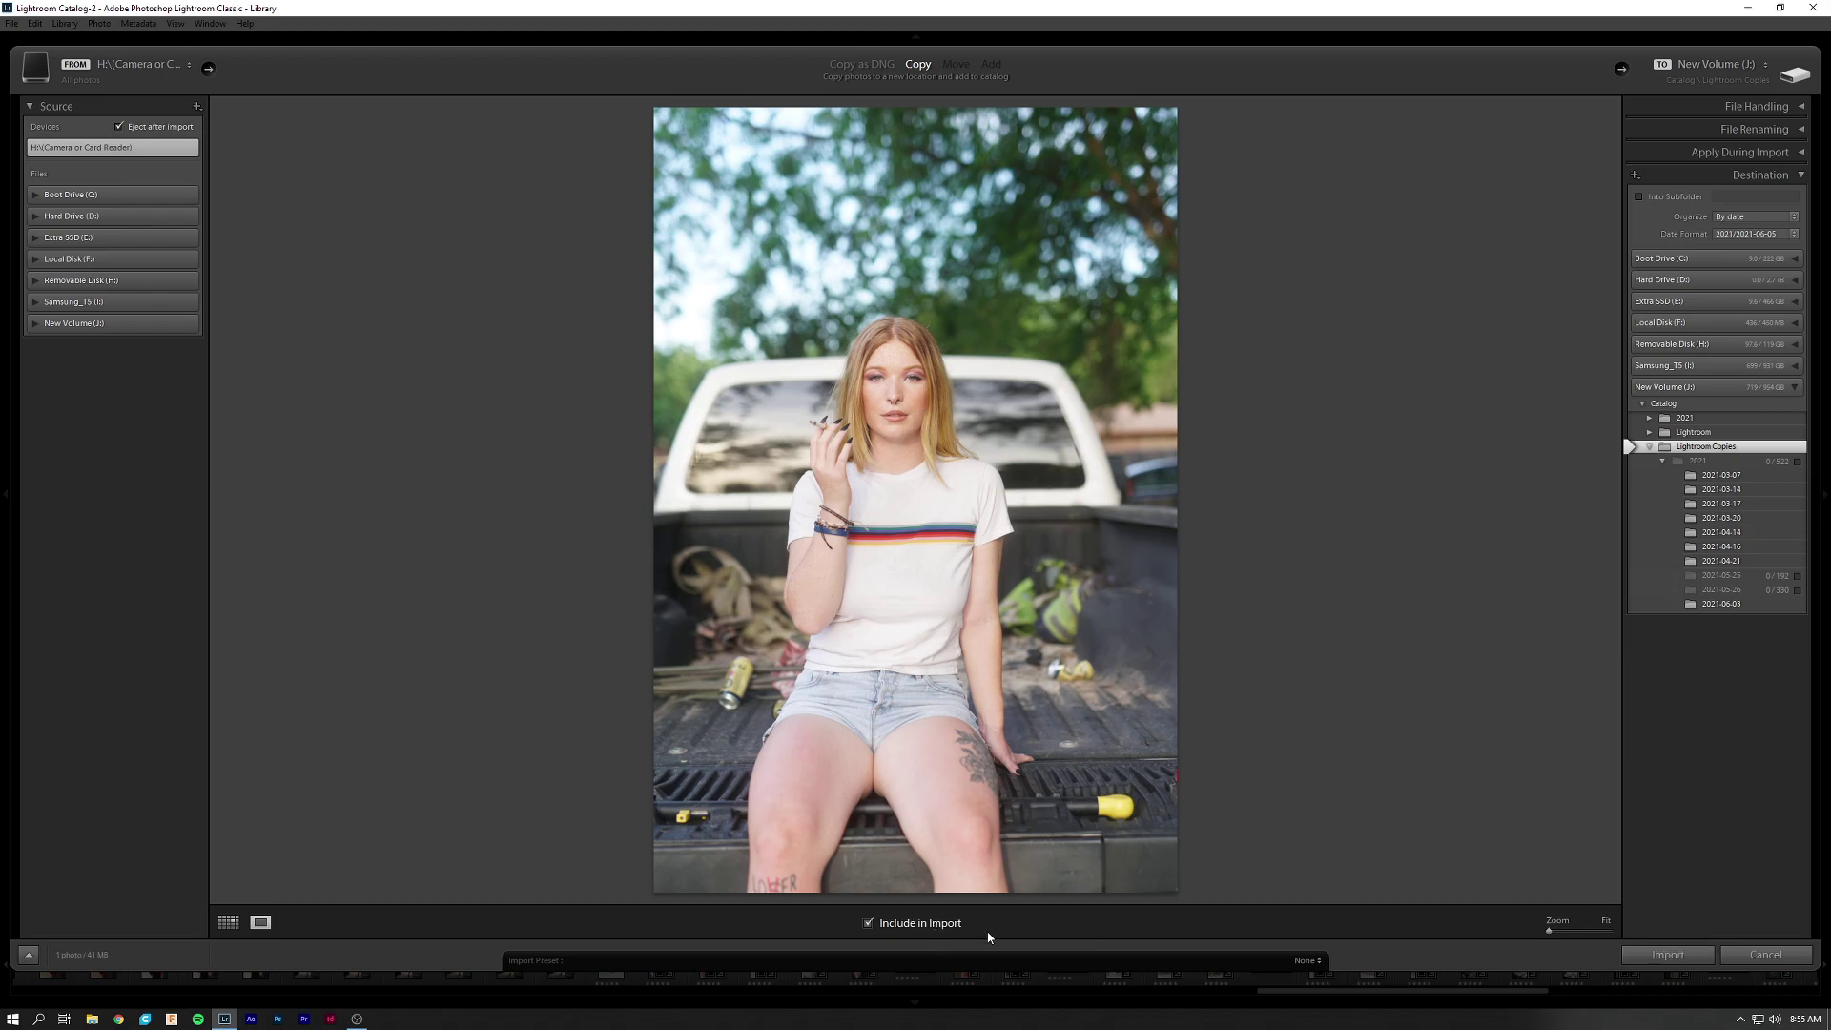
pyautogui.click(1668, 954)
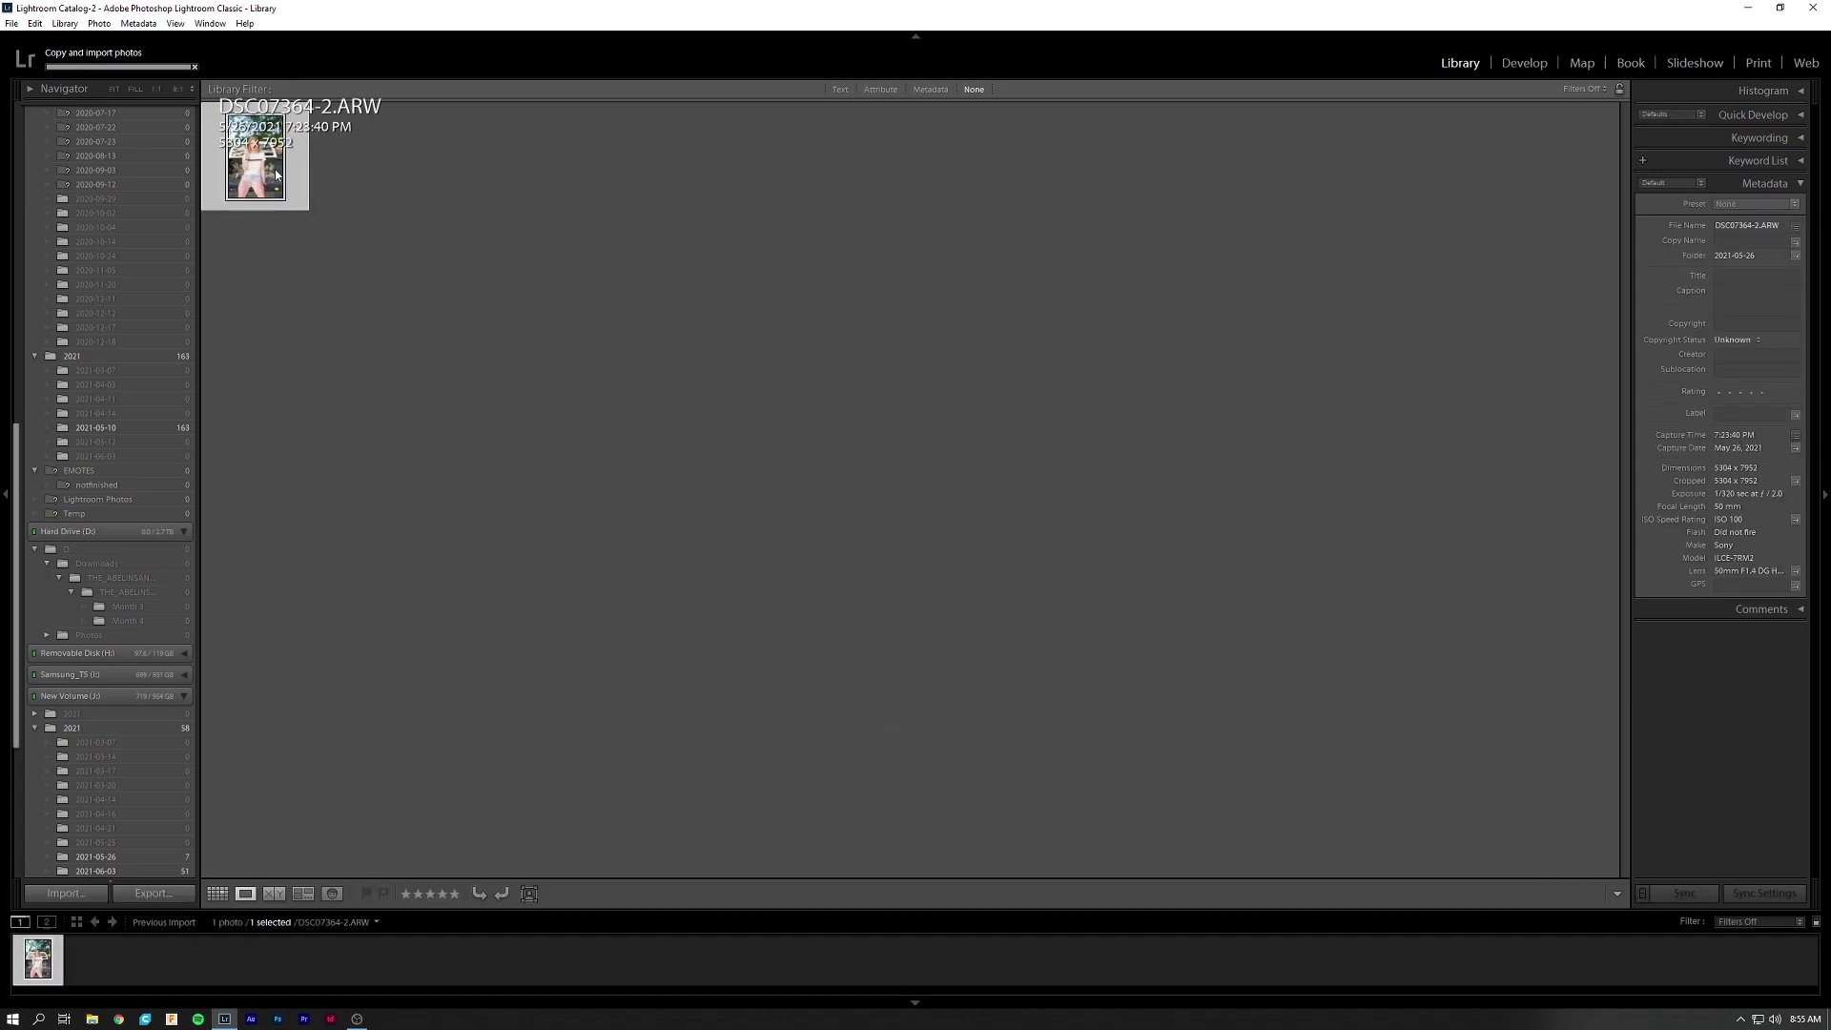
# Open DSC07364-2.ARW in Develop and crop its right edge in to 5142 x 7710.
pyautogui.doubleClick(274, 172)
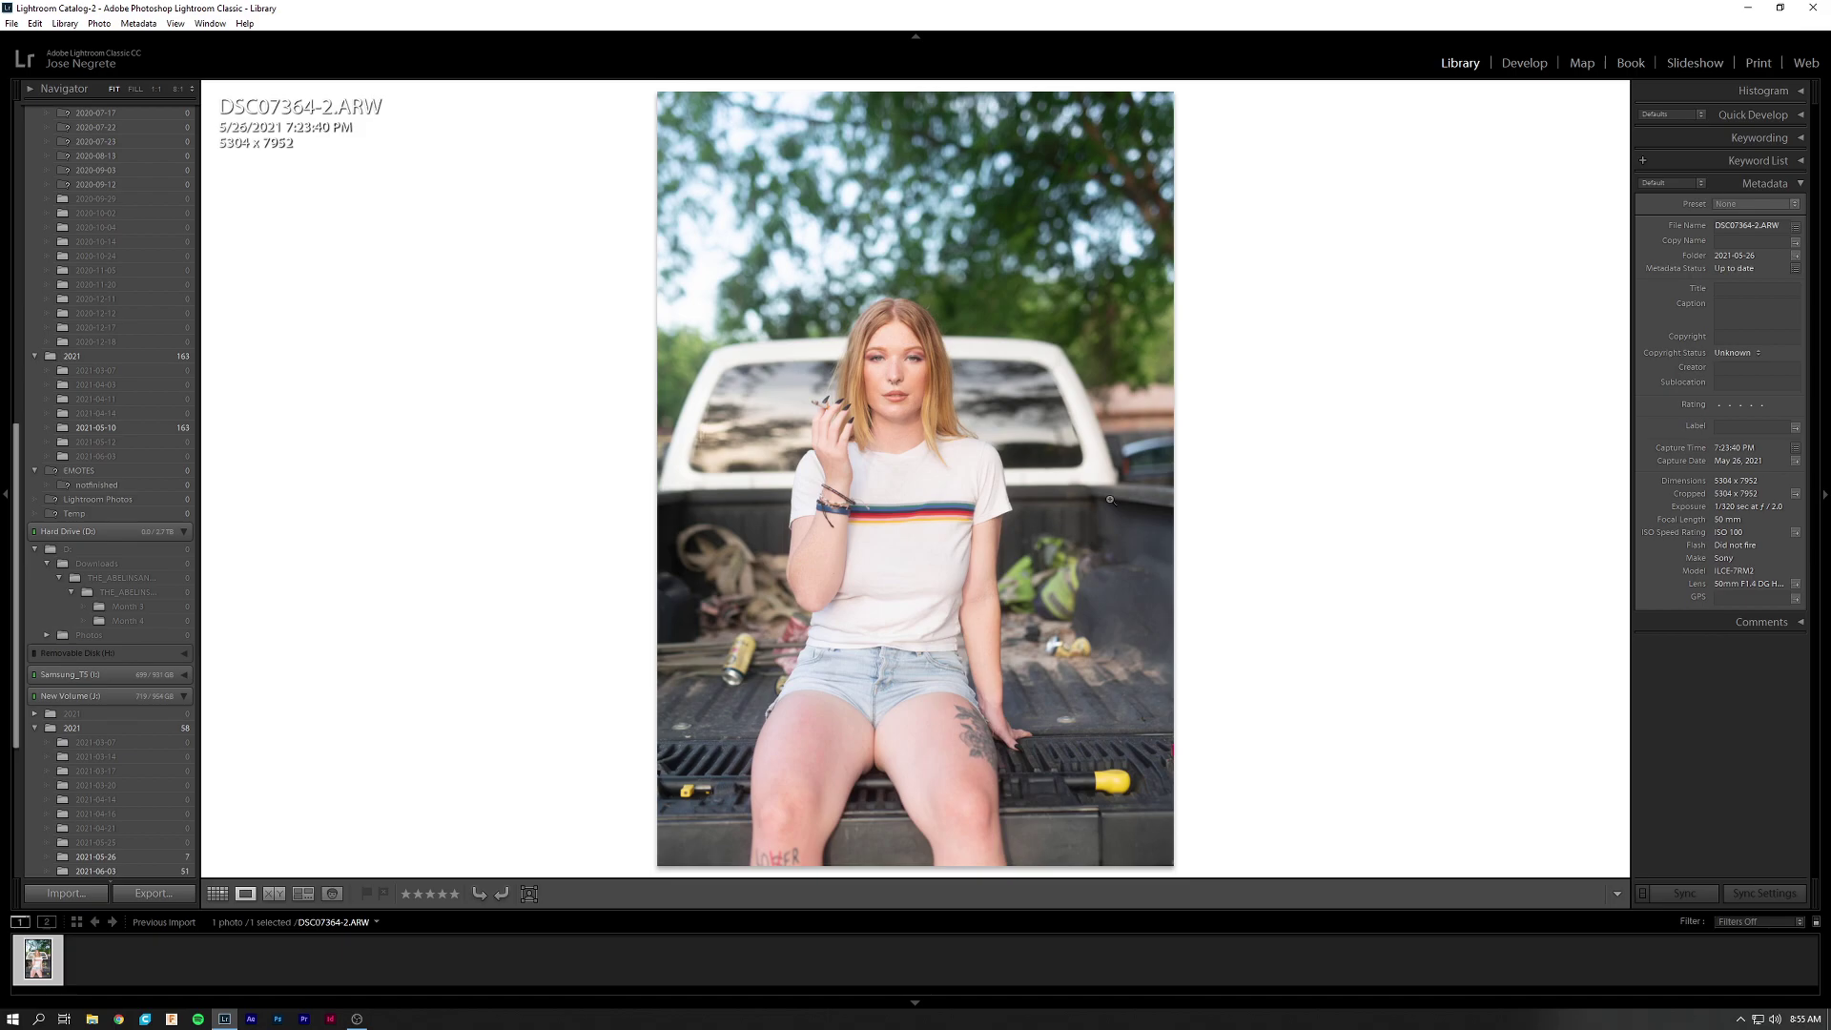
pyautogui.click(1524, 63)
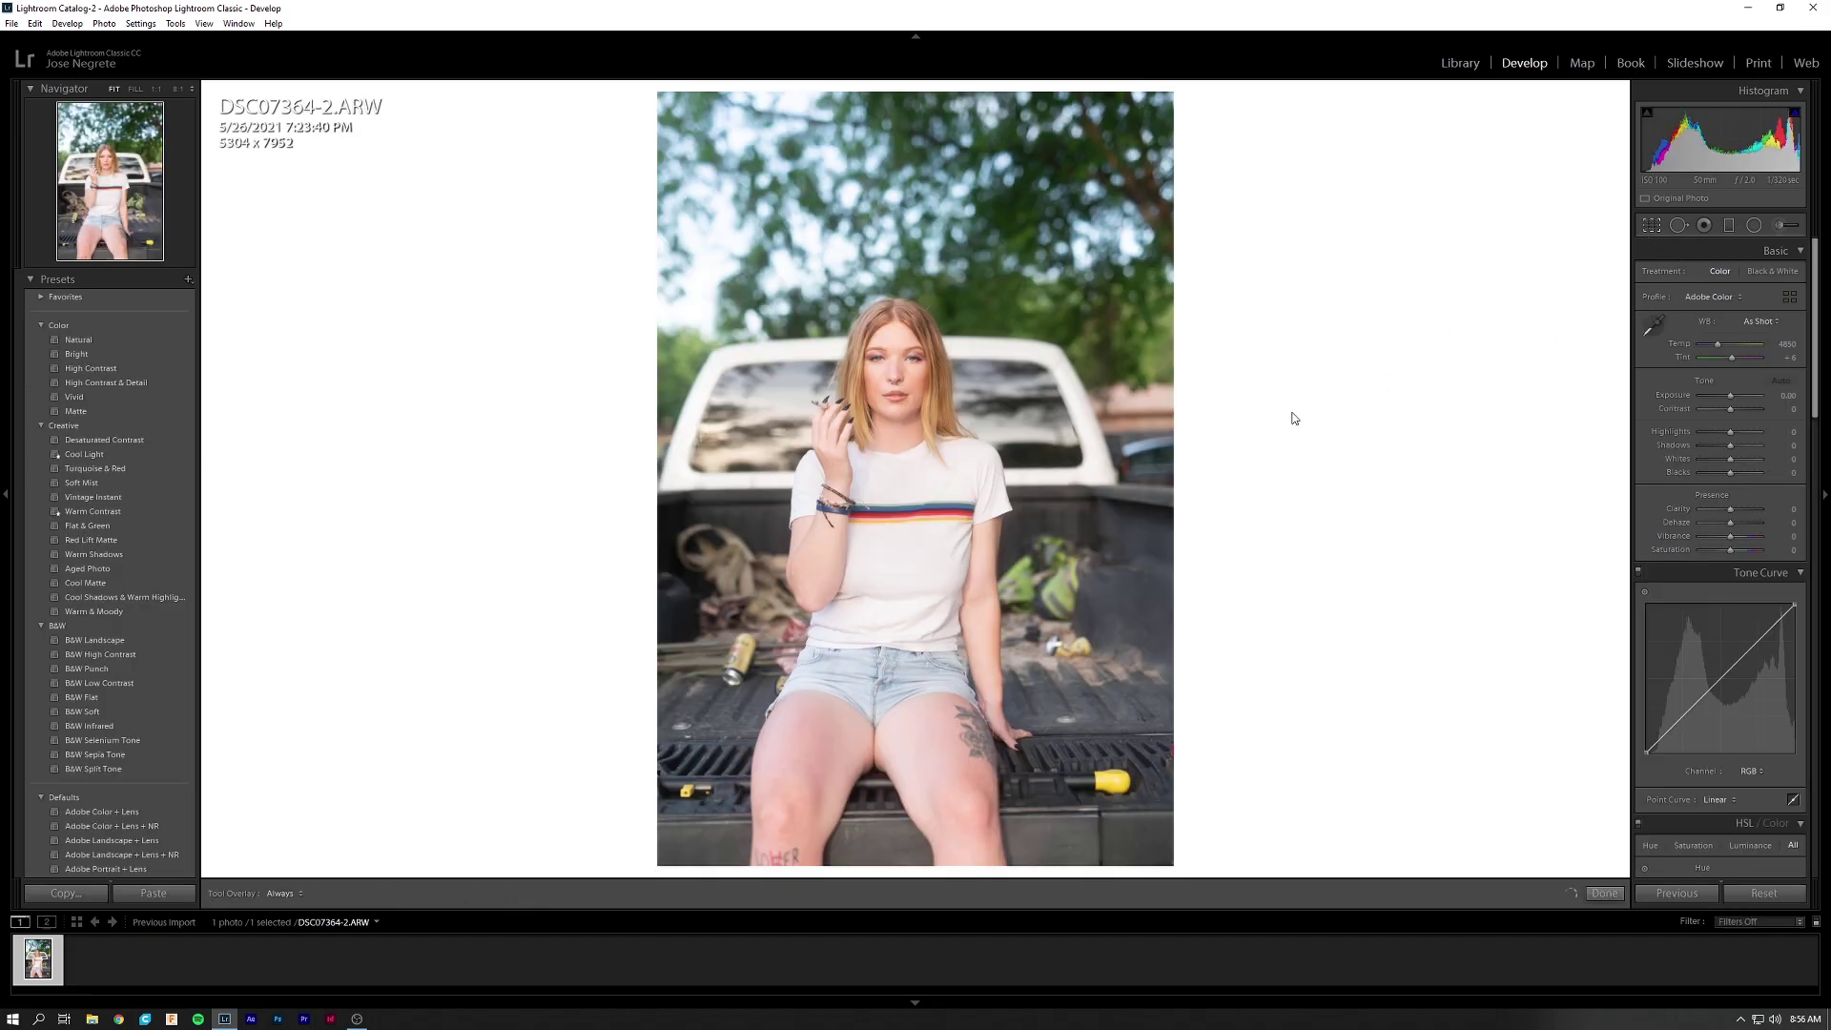
pyautogui.press('r')
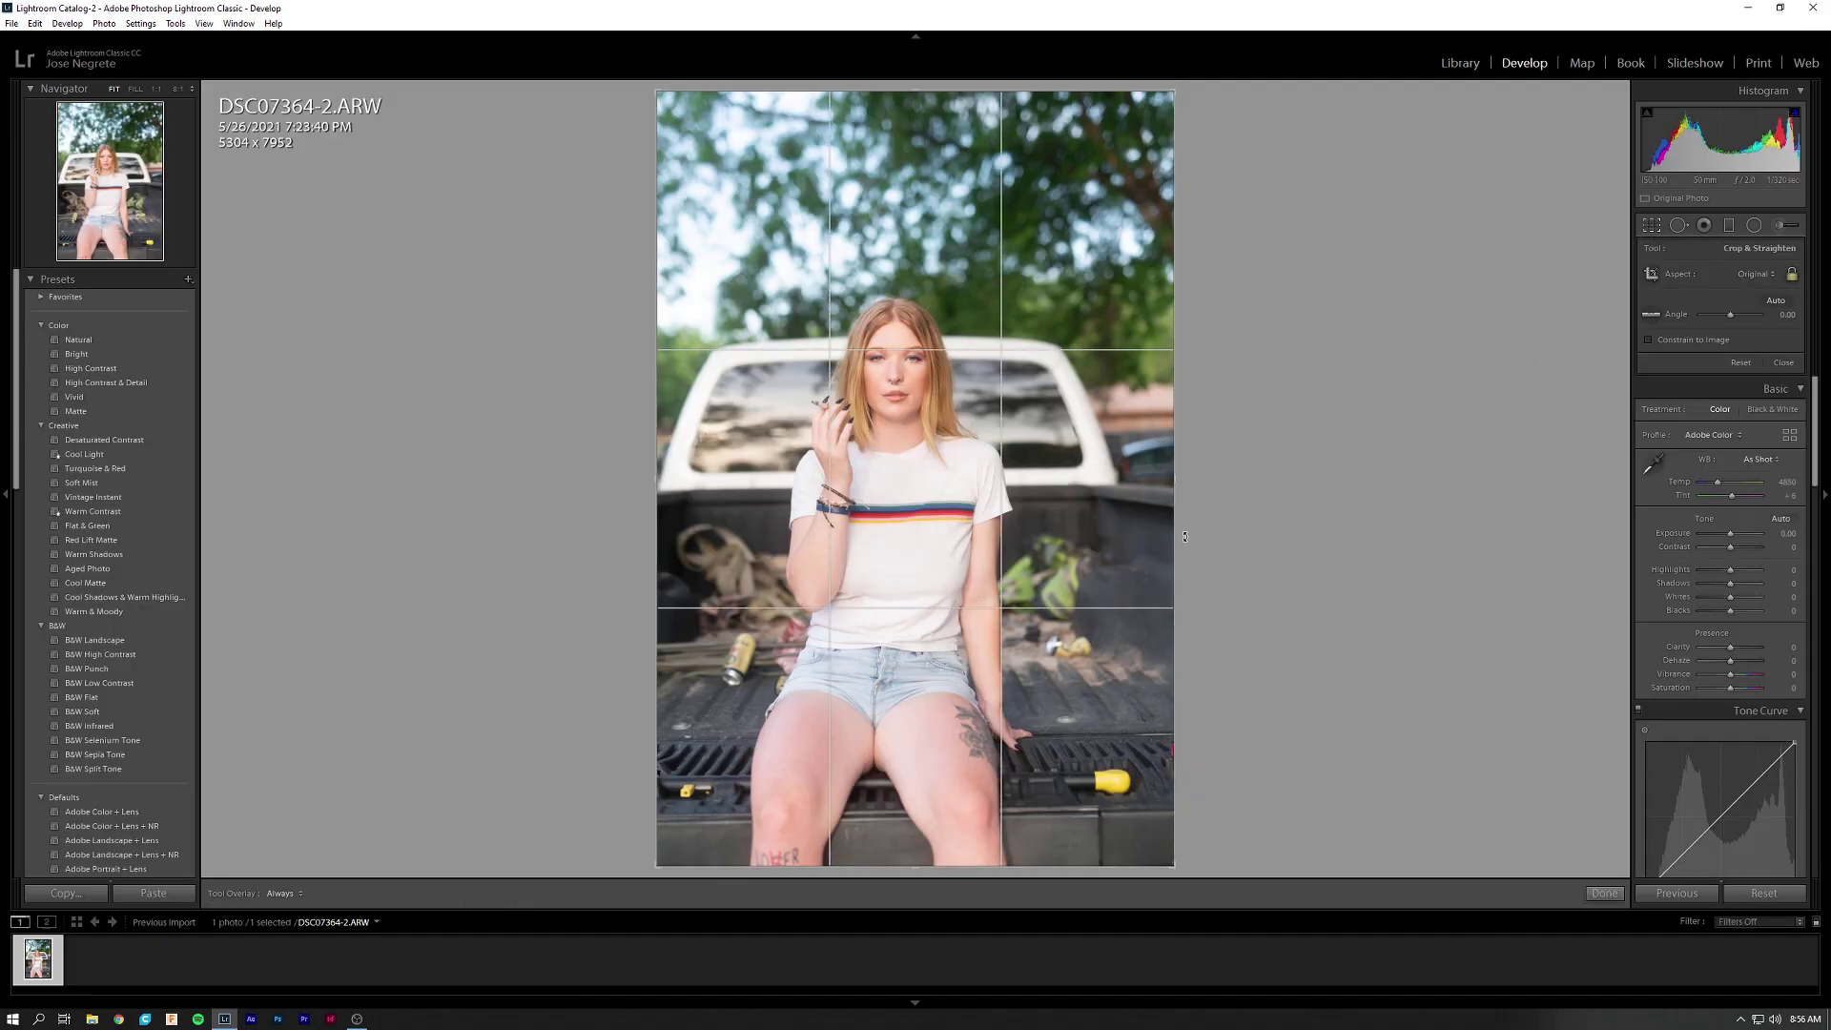
pyautogui.moveTo(1184, 537); pyautogui.dragTo(1119, 526)
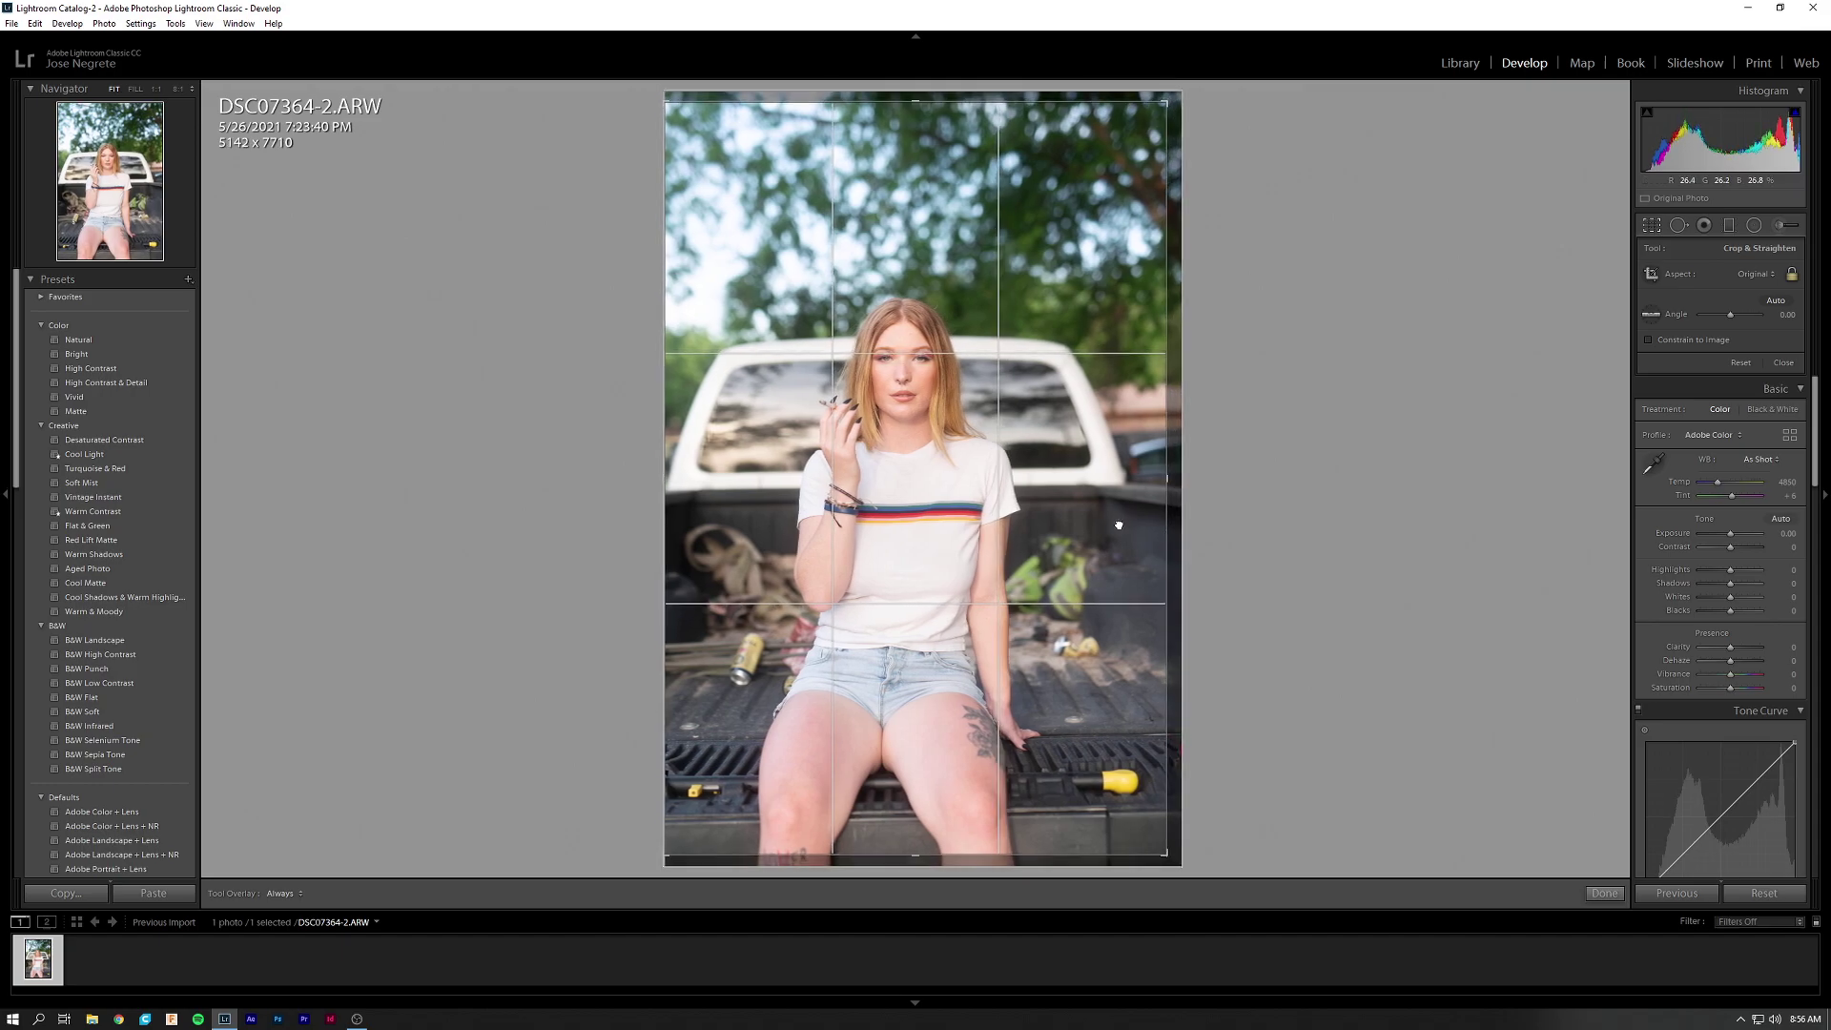
pyautogui.click(1603, 893)
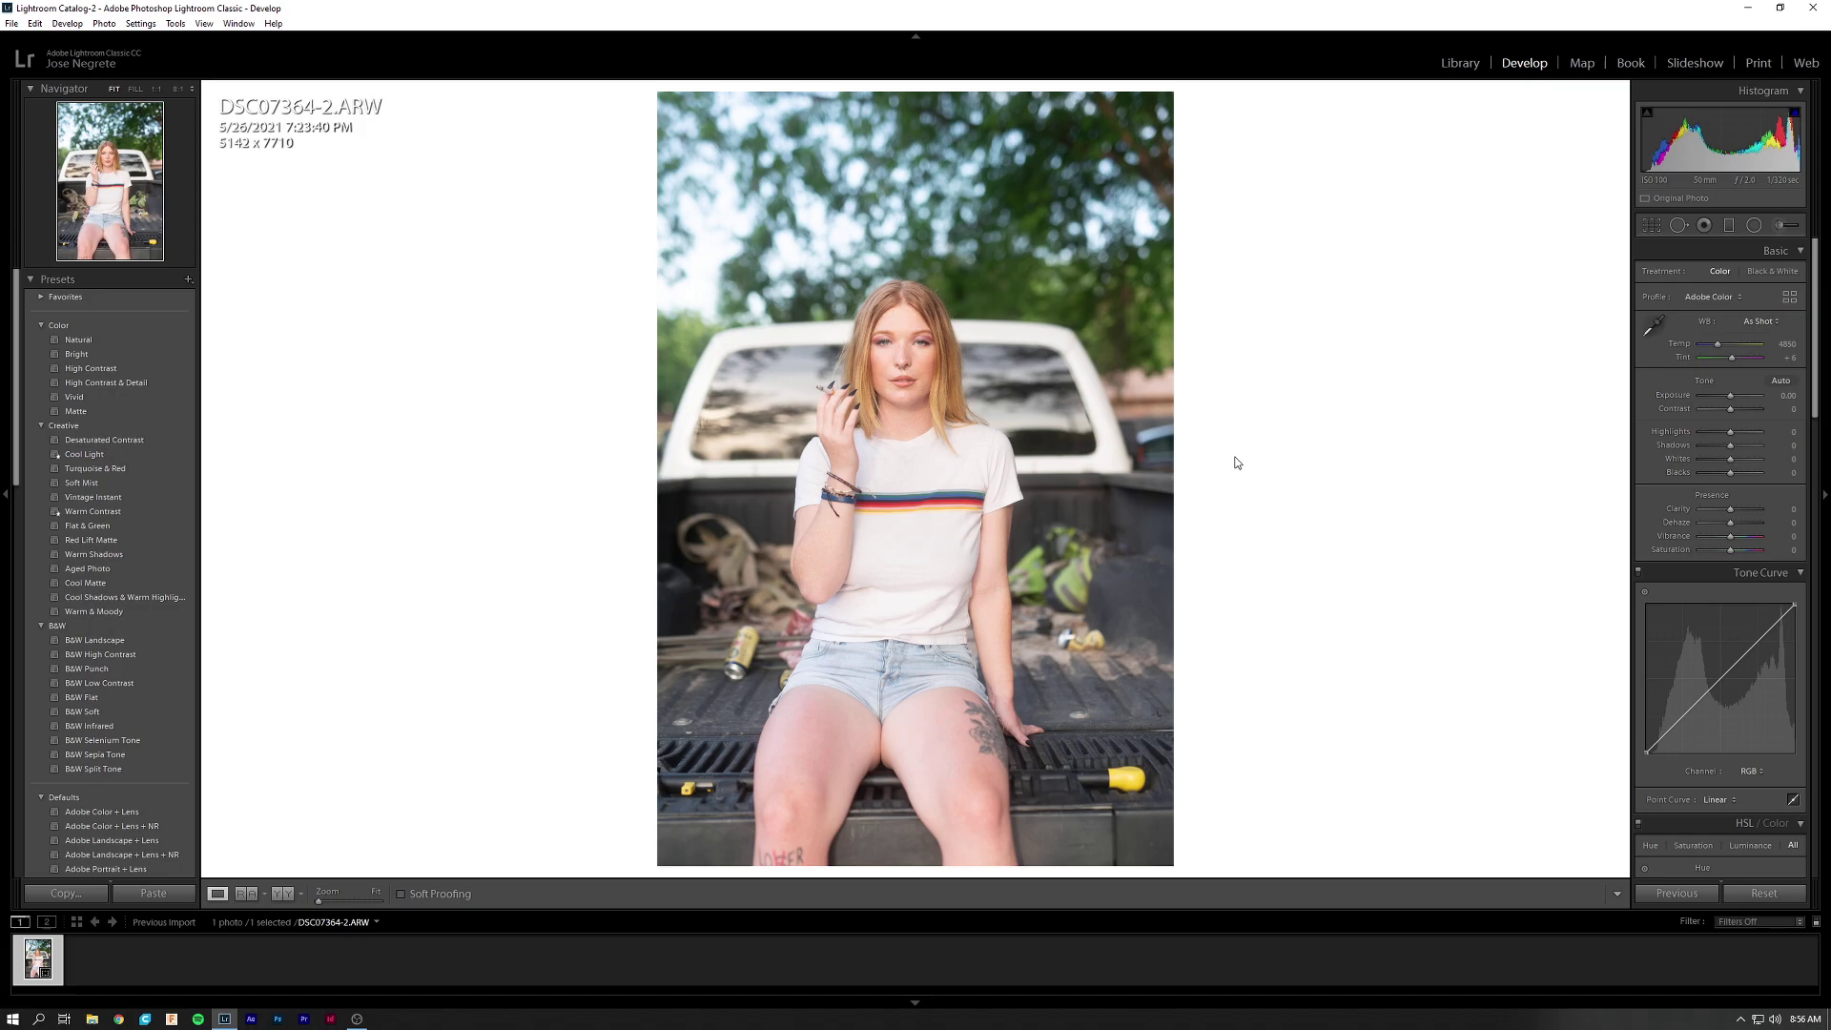
# Undo the crop and try a Medium Gray background before returning to White.
pyautogui.hotkey('ctrl', 'z')
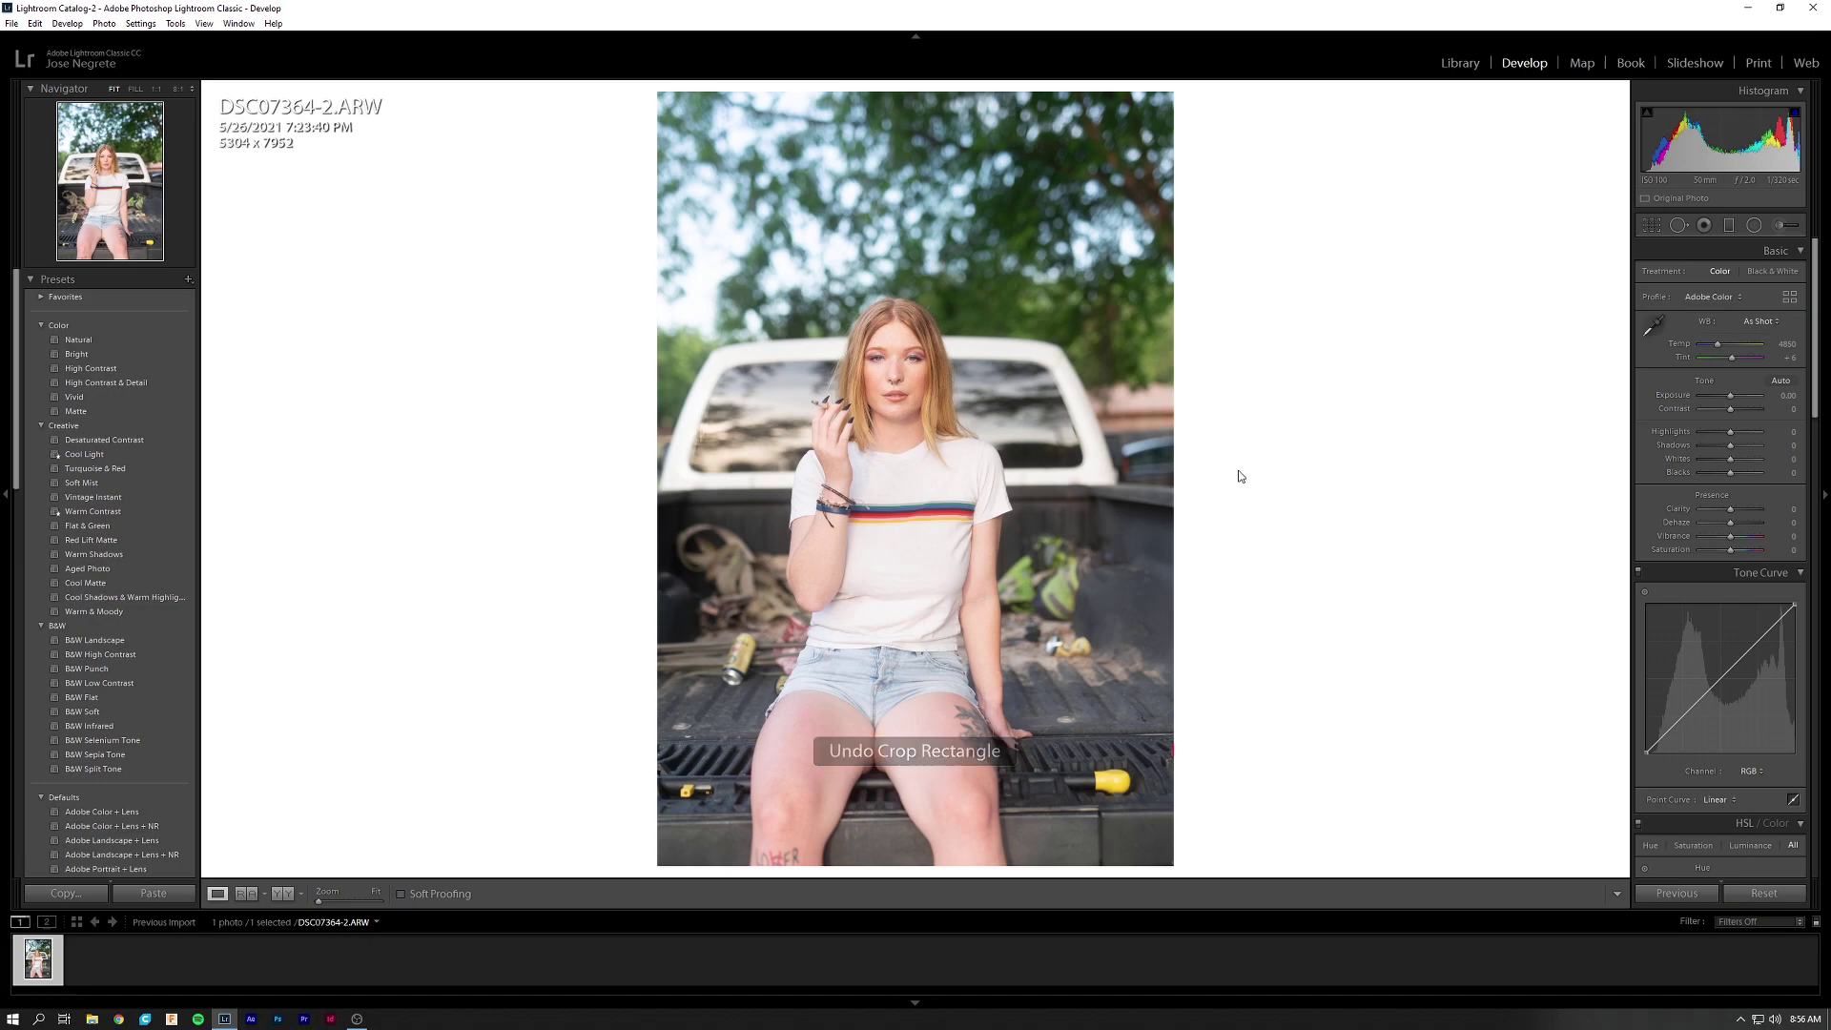
pyautogui.rightClick(1385, 446)
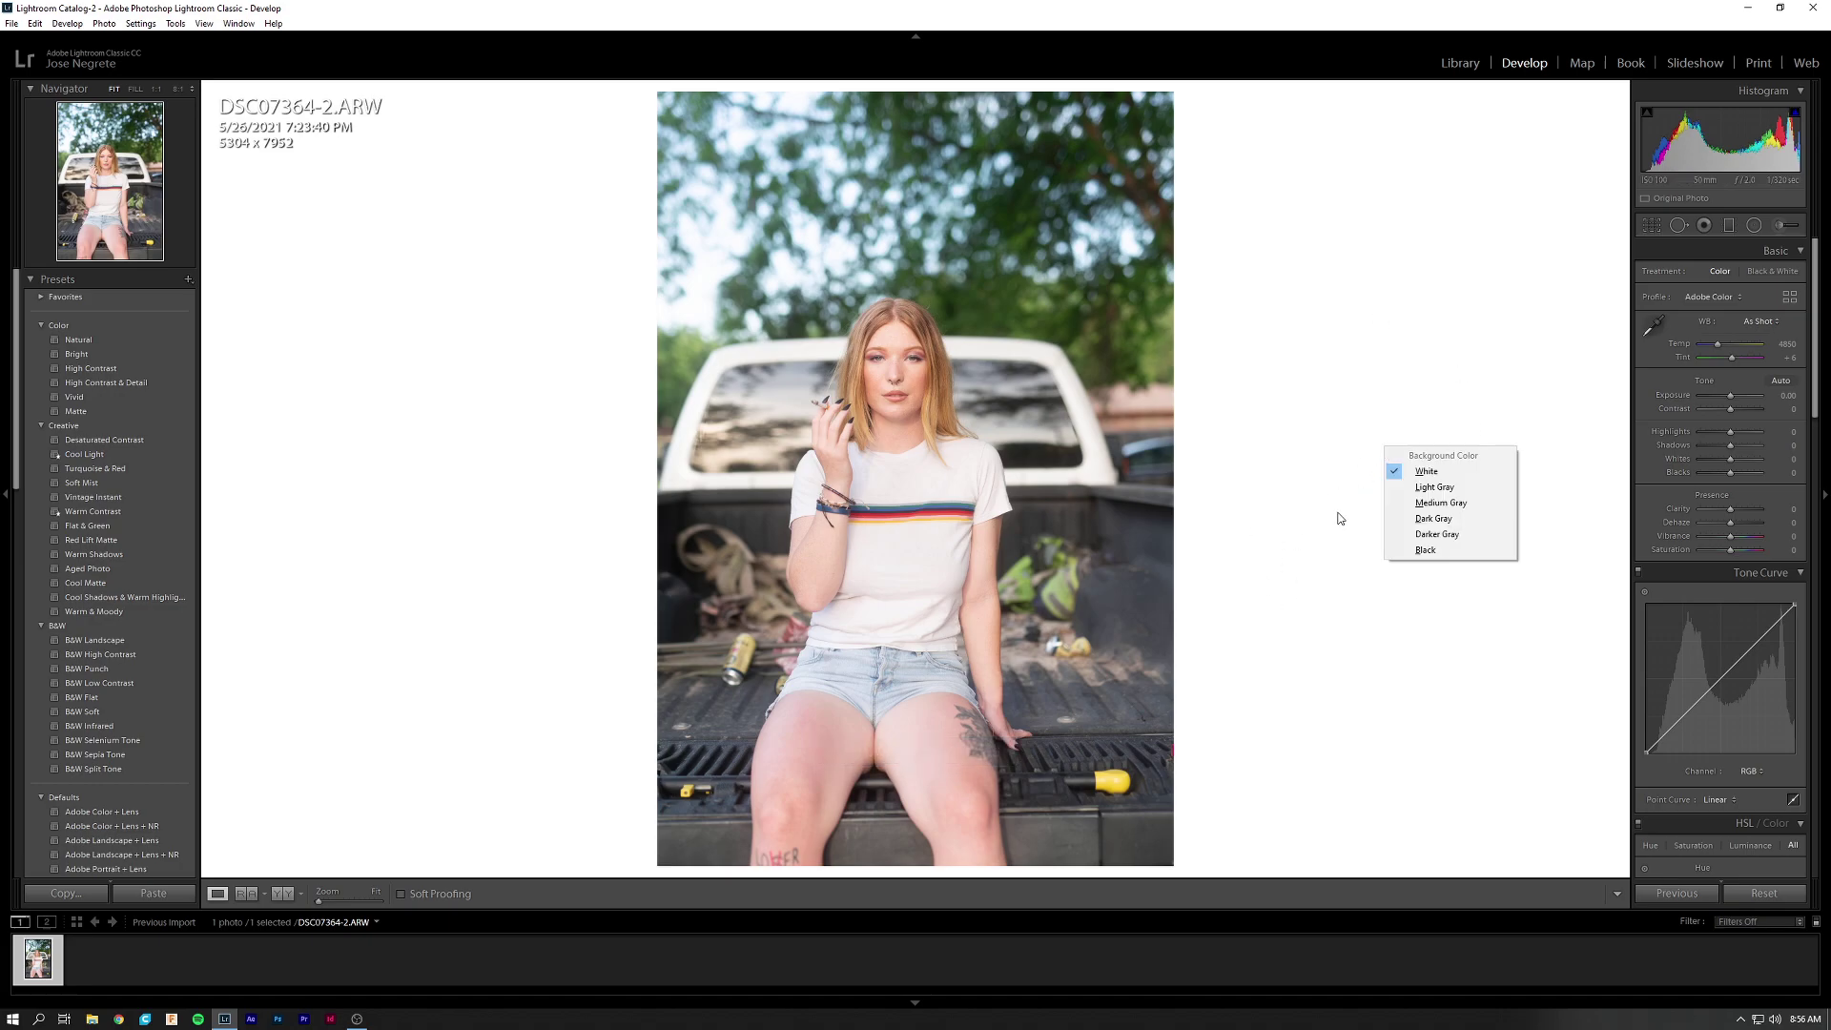
pyautogui.click(1447, 506)
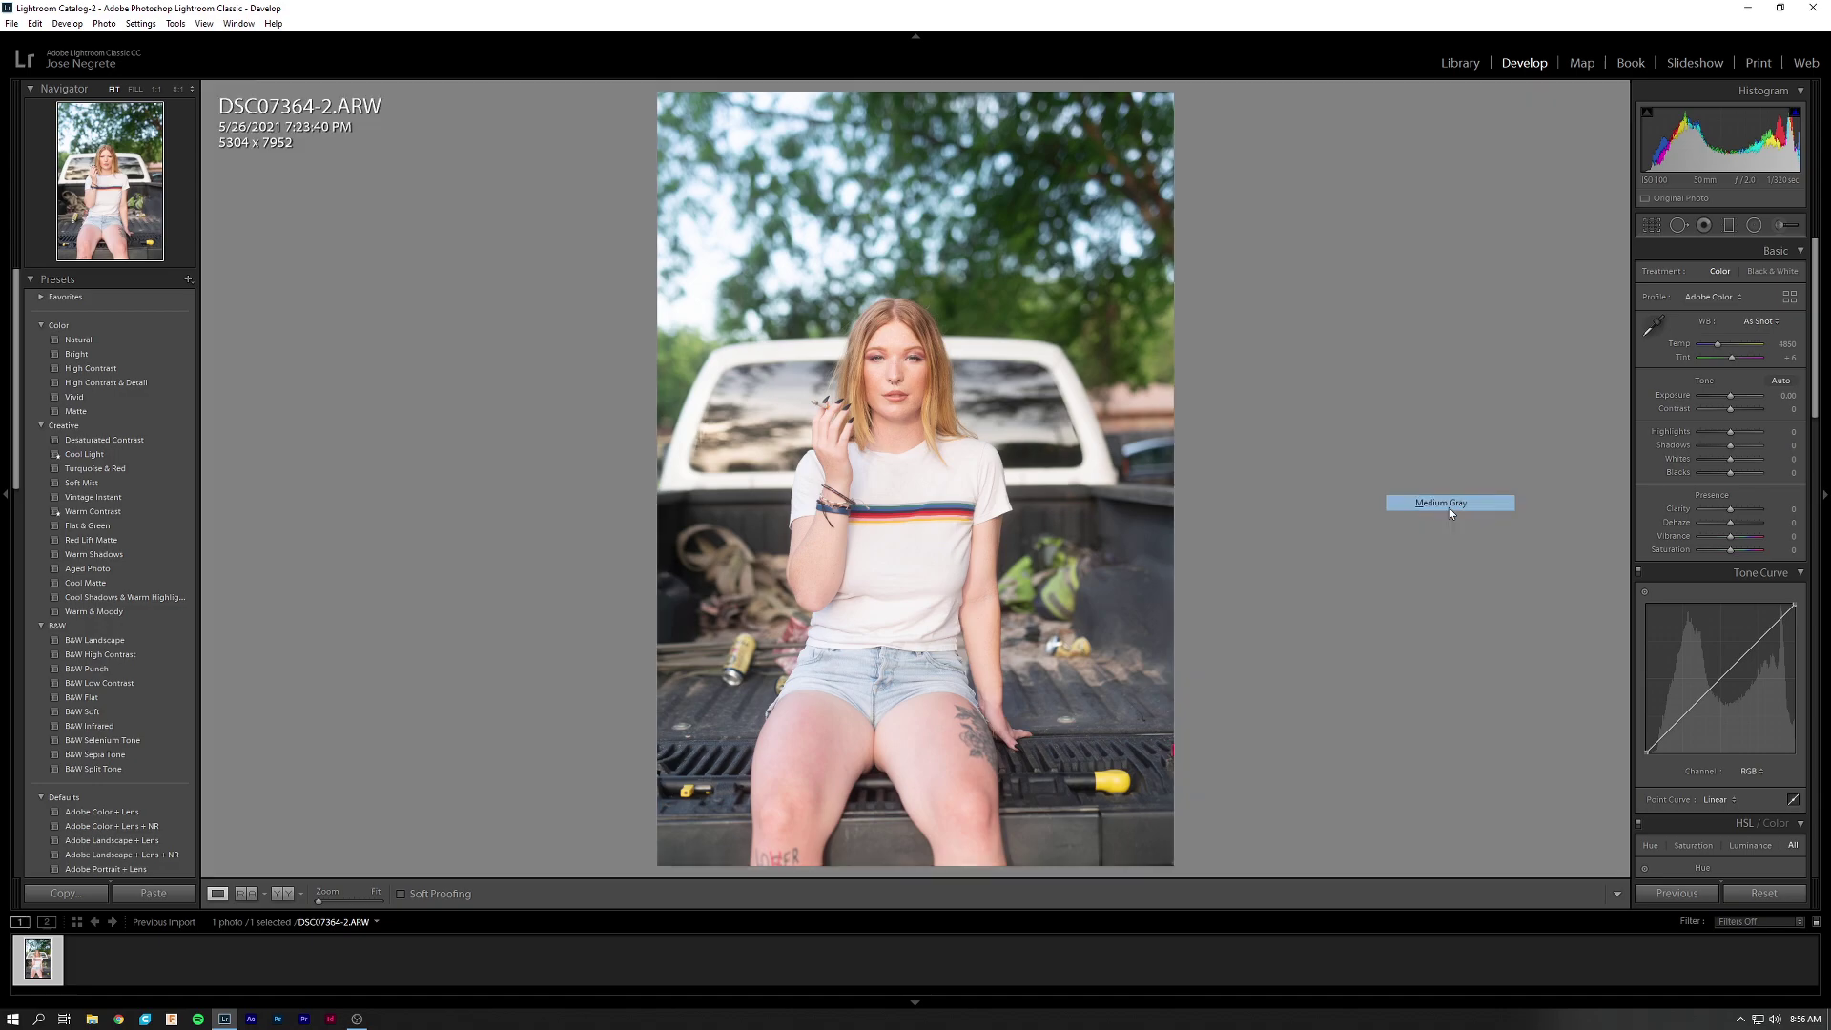
pyautogui.rightClick(1270, 553)
pyautogui.click(1286, 572)
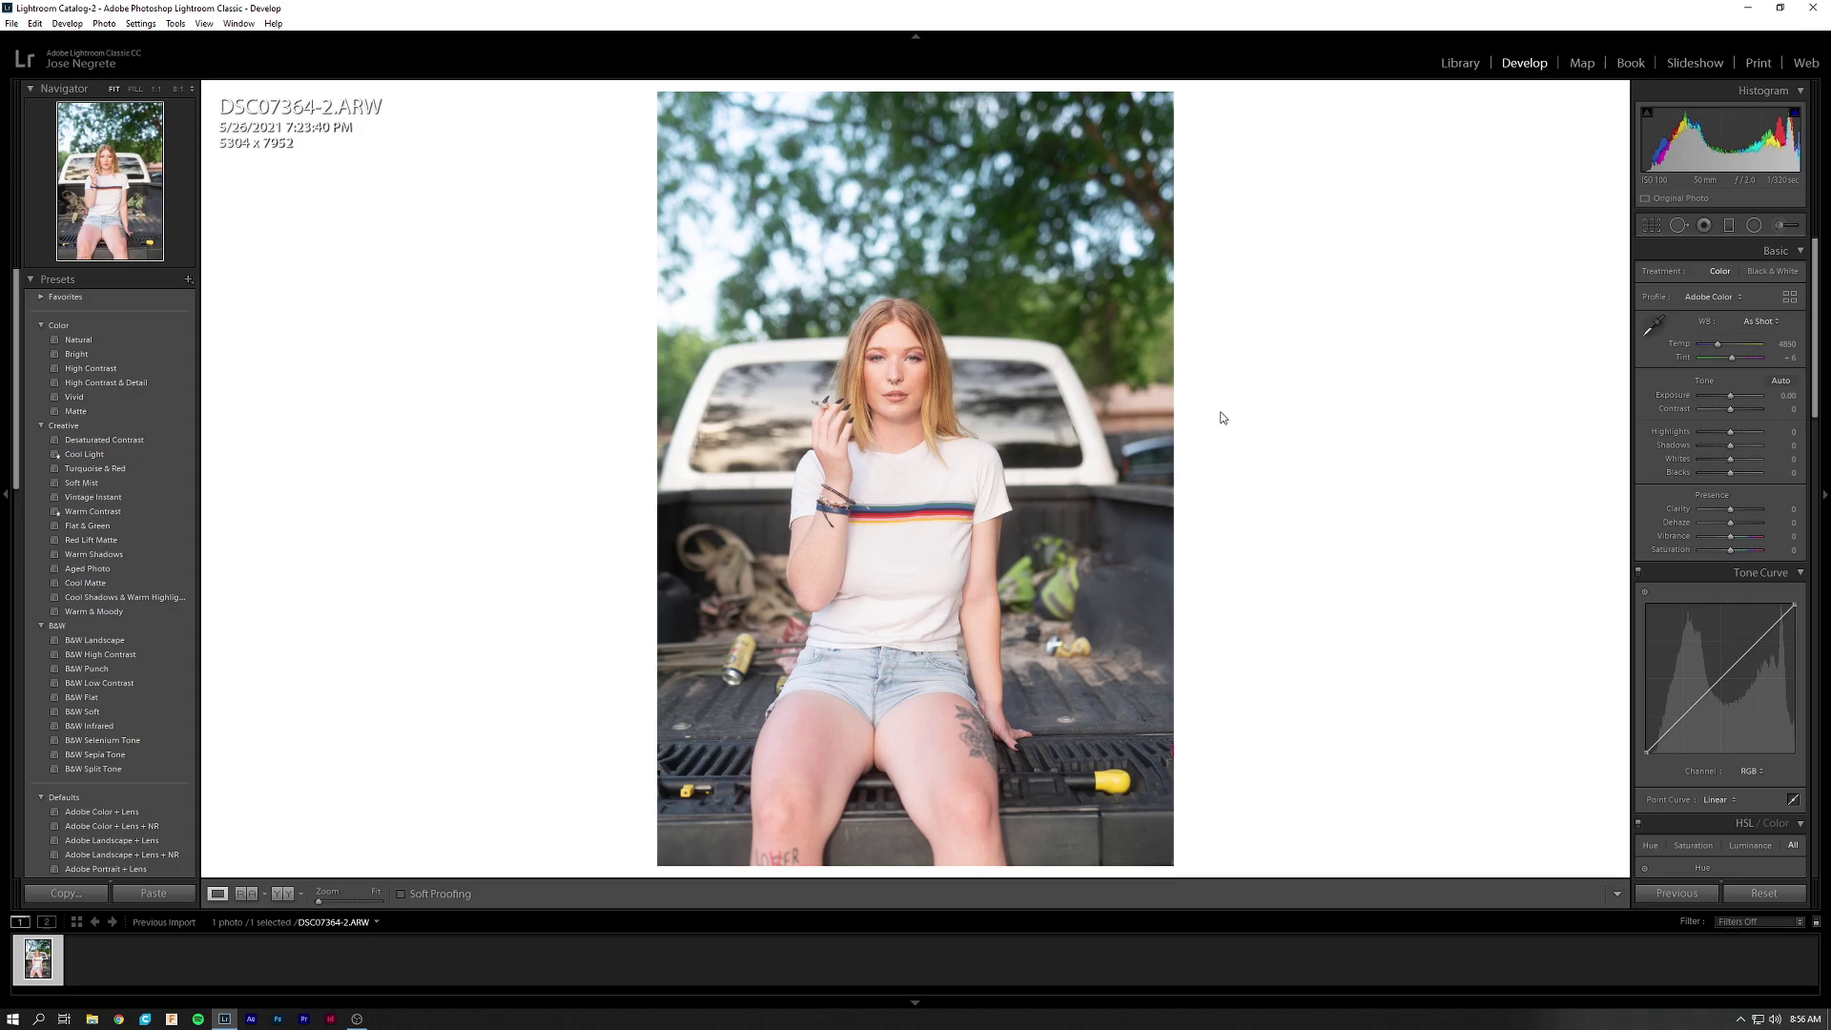
# Cycle the Develop background through Medium Gray and Black, settling on White.
pyautogui.rightClick(1245, 474)
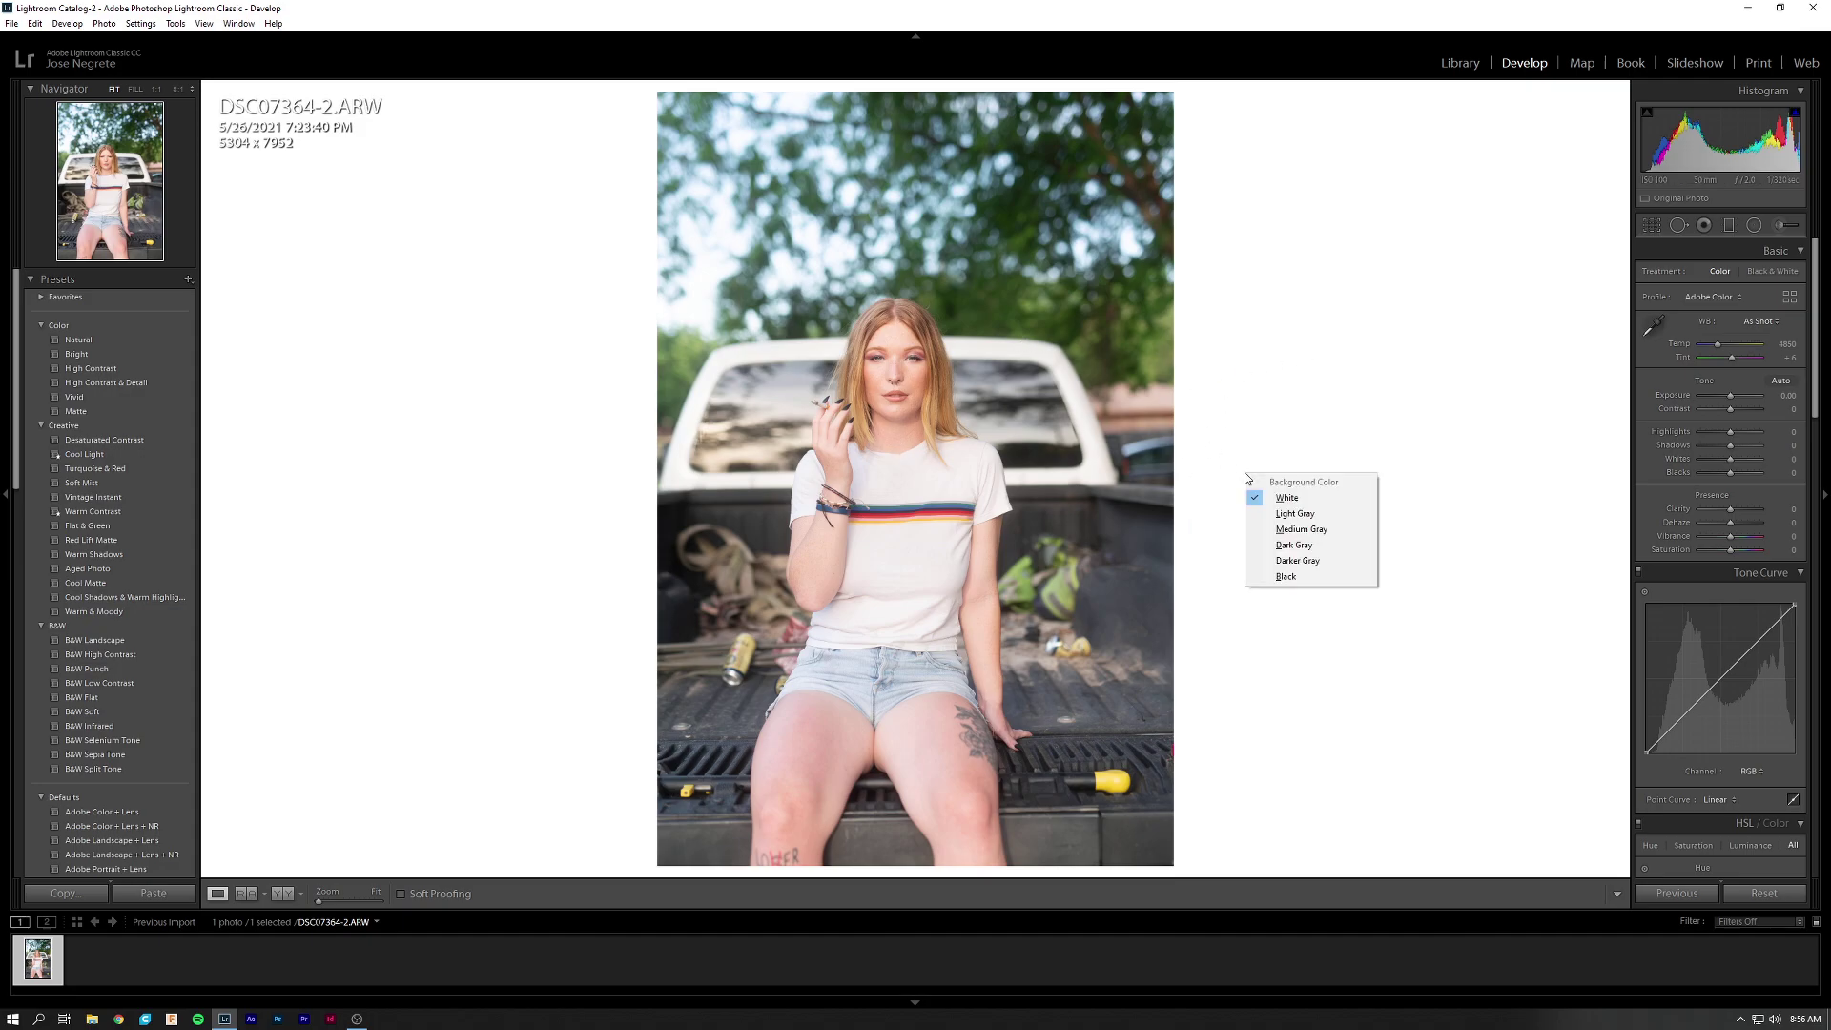
pyautogui.click(1306, 530)
pyautogui.rightClick(1248, 524)
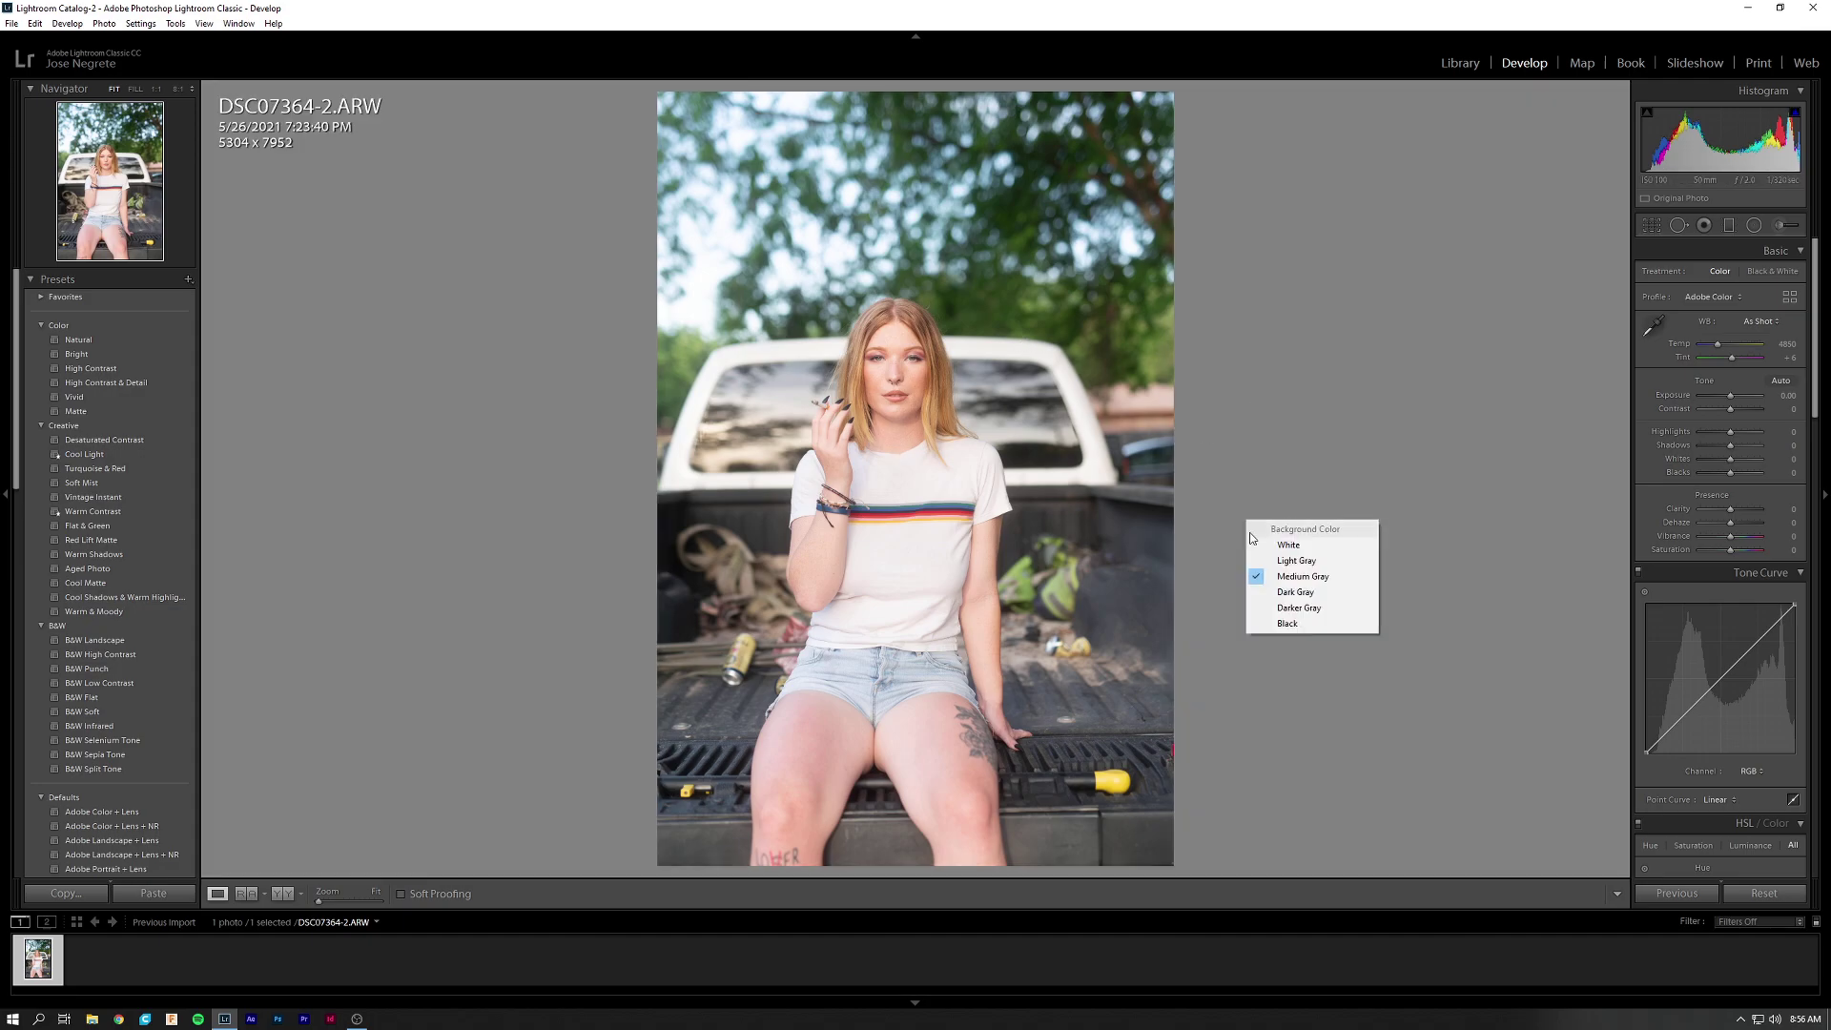
pyautogui.click(1287, 623)
pyautogui.rightClick(1239, 560)
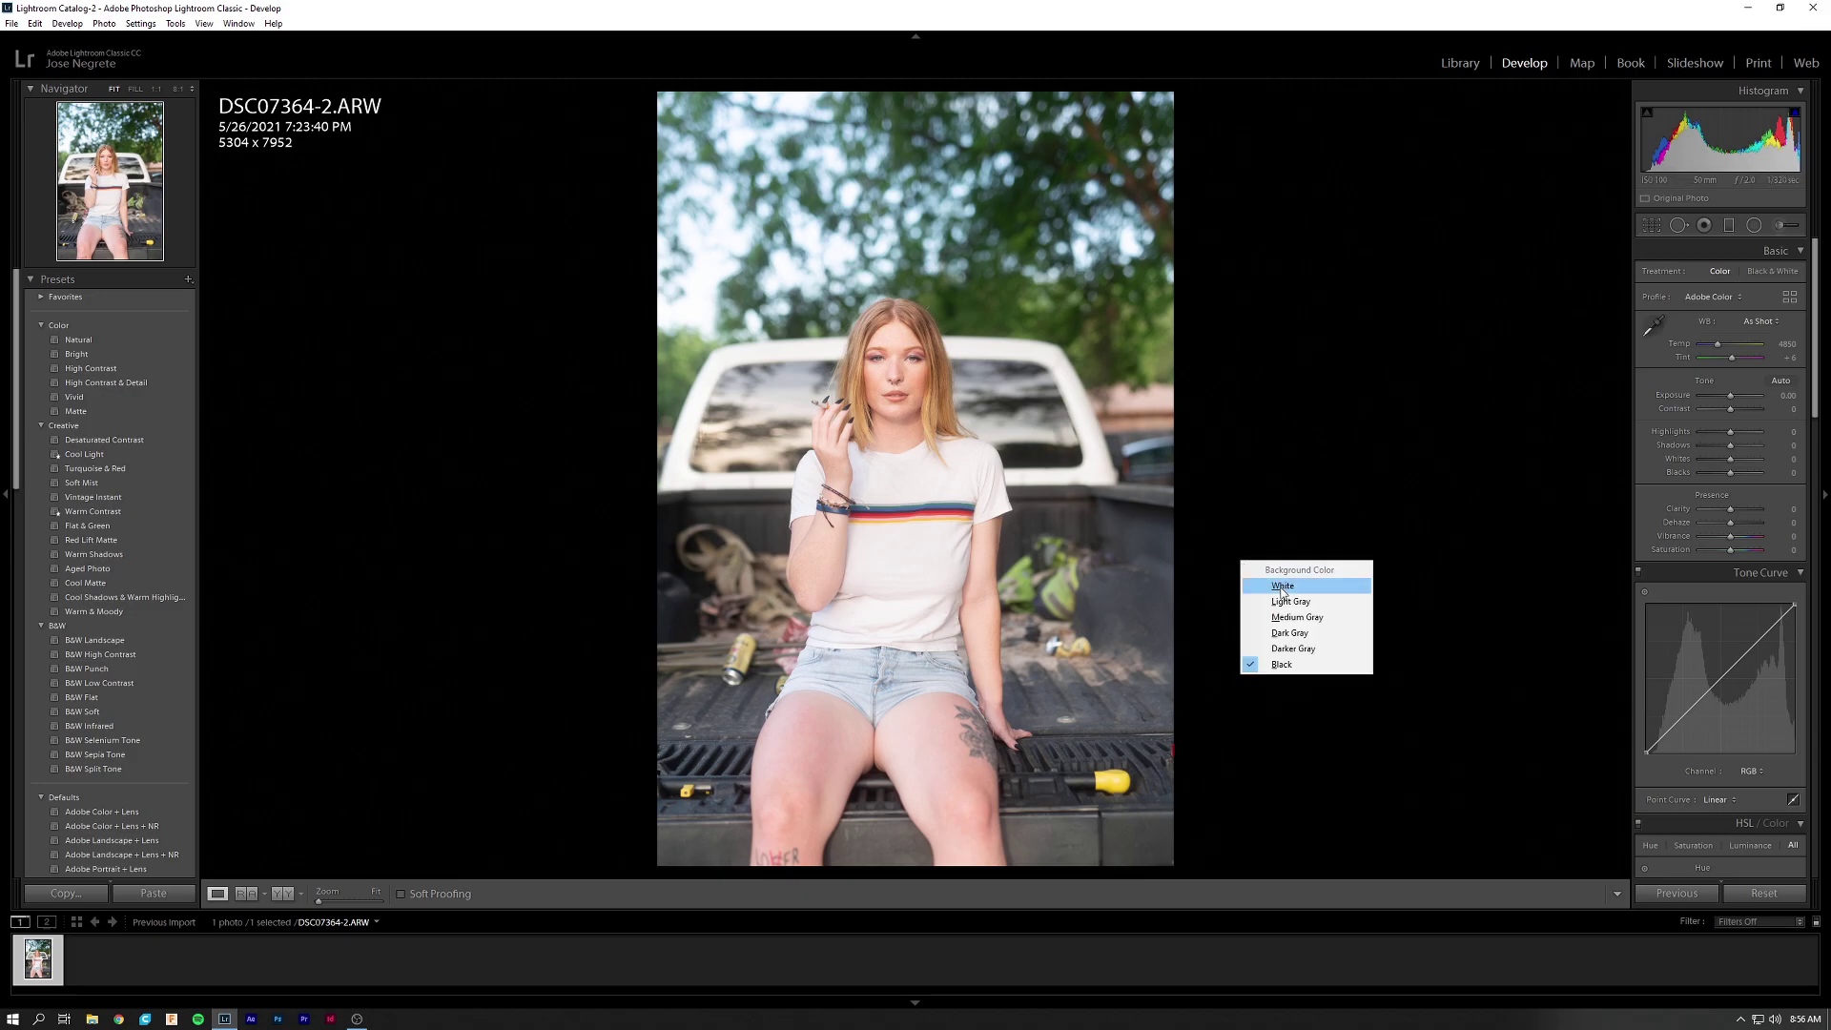
pyautogui.click(1282, 587)
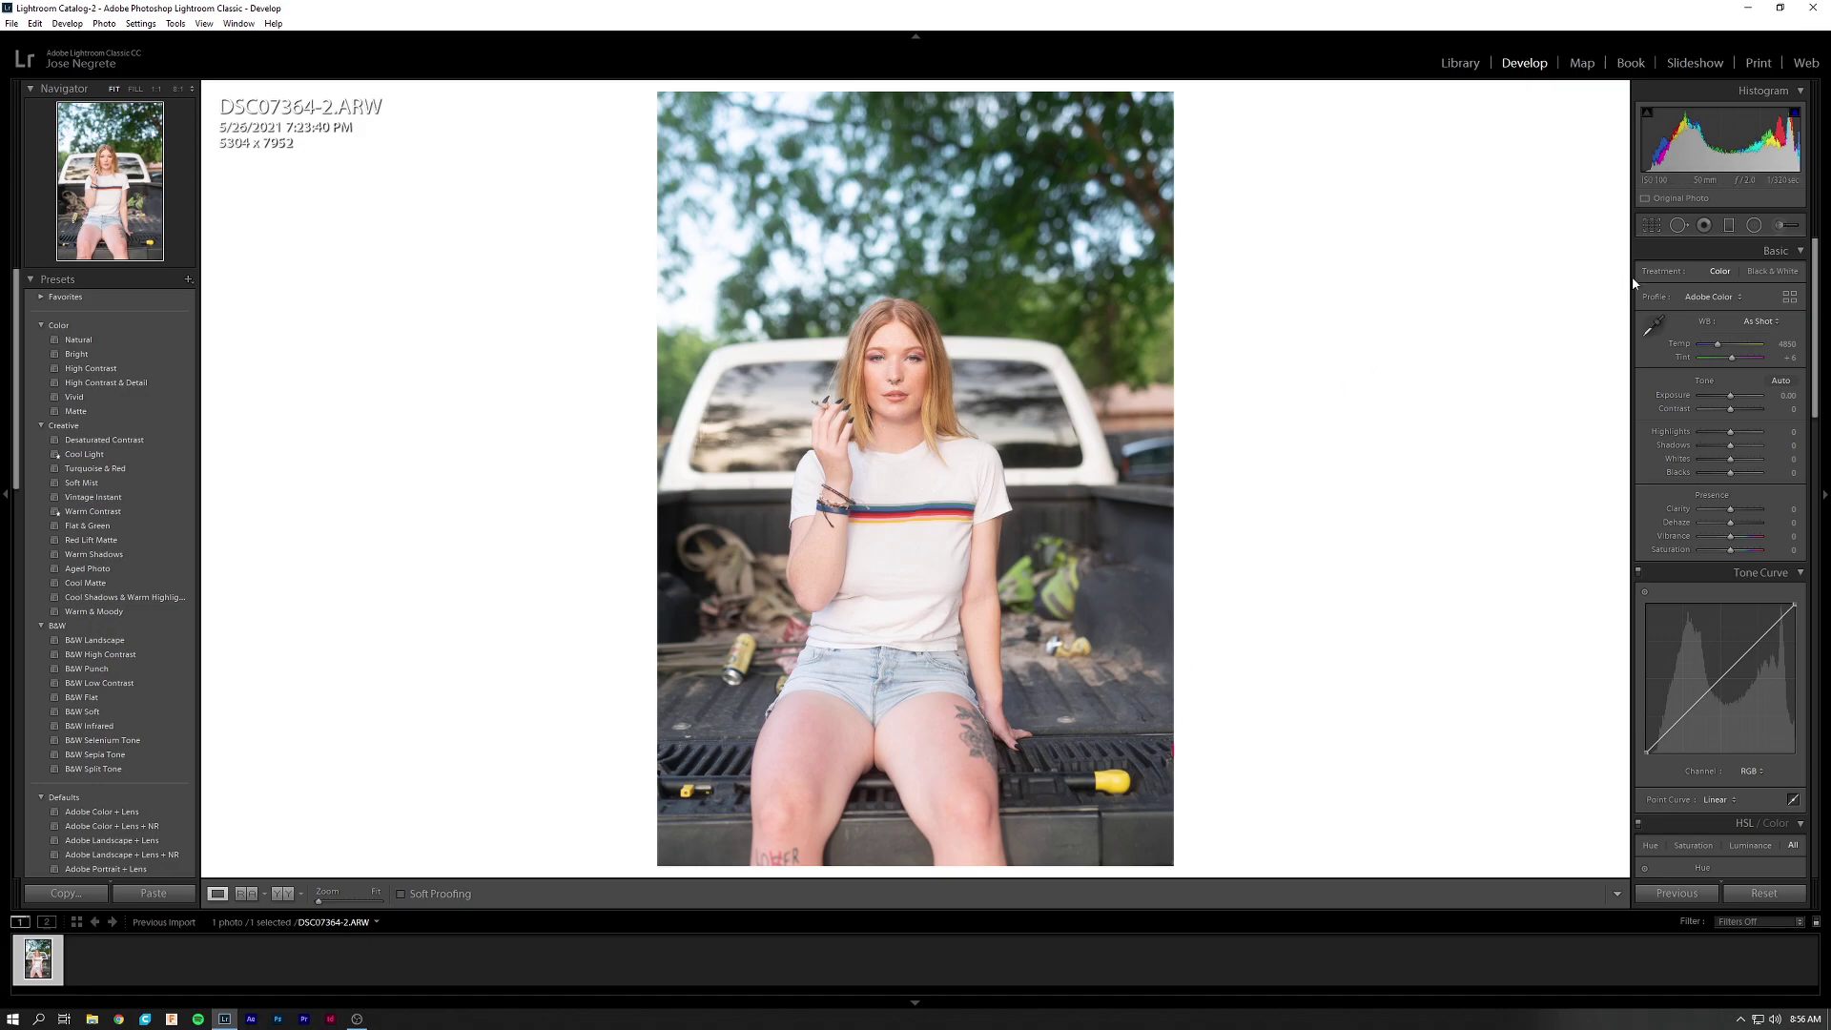
# Inspect the truck bed's lower-right corner at 1:1 without changing the crop.
pyautogui.press('r')
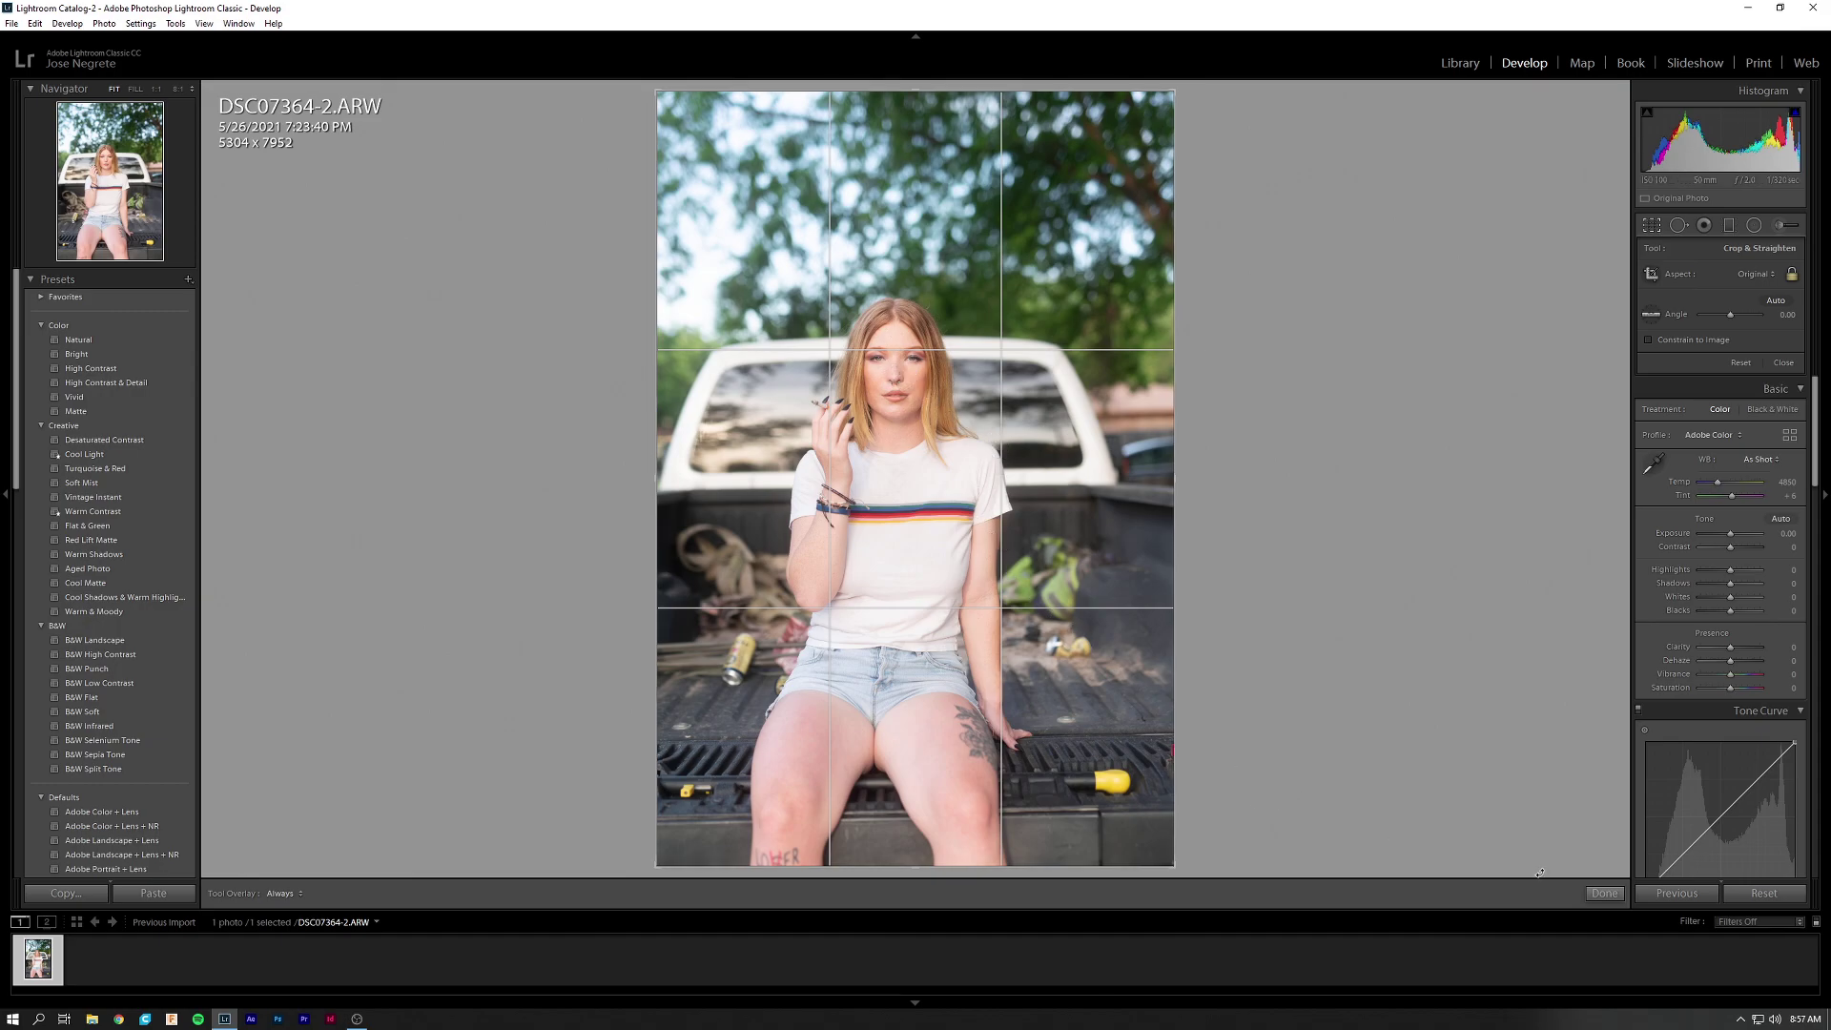
pyautogui.click(1603, 892)
pyautogui.click(1169, 759)
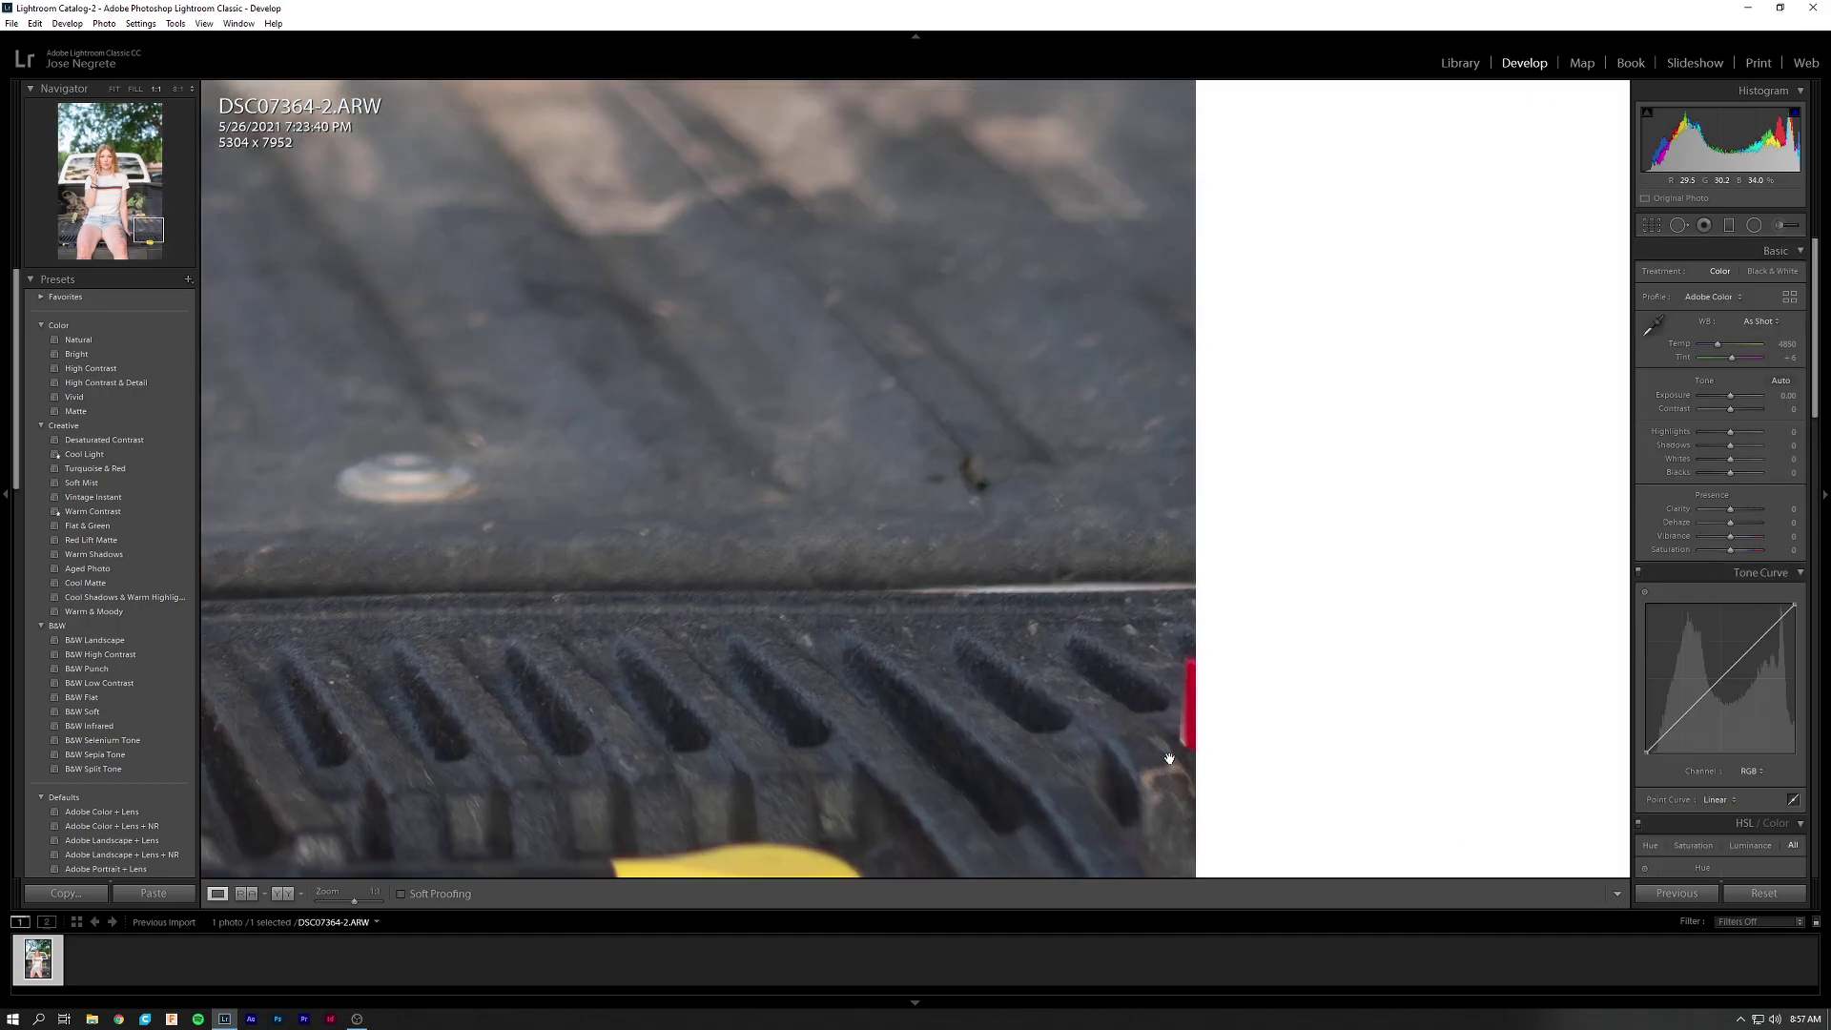
pyautogui.moveTo(1169, 759); pyautogui.dragTo(1021, 621)
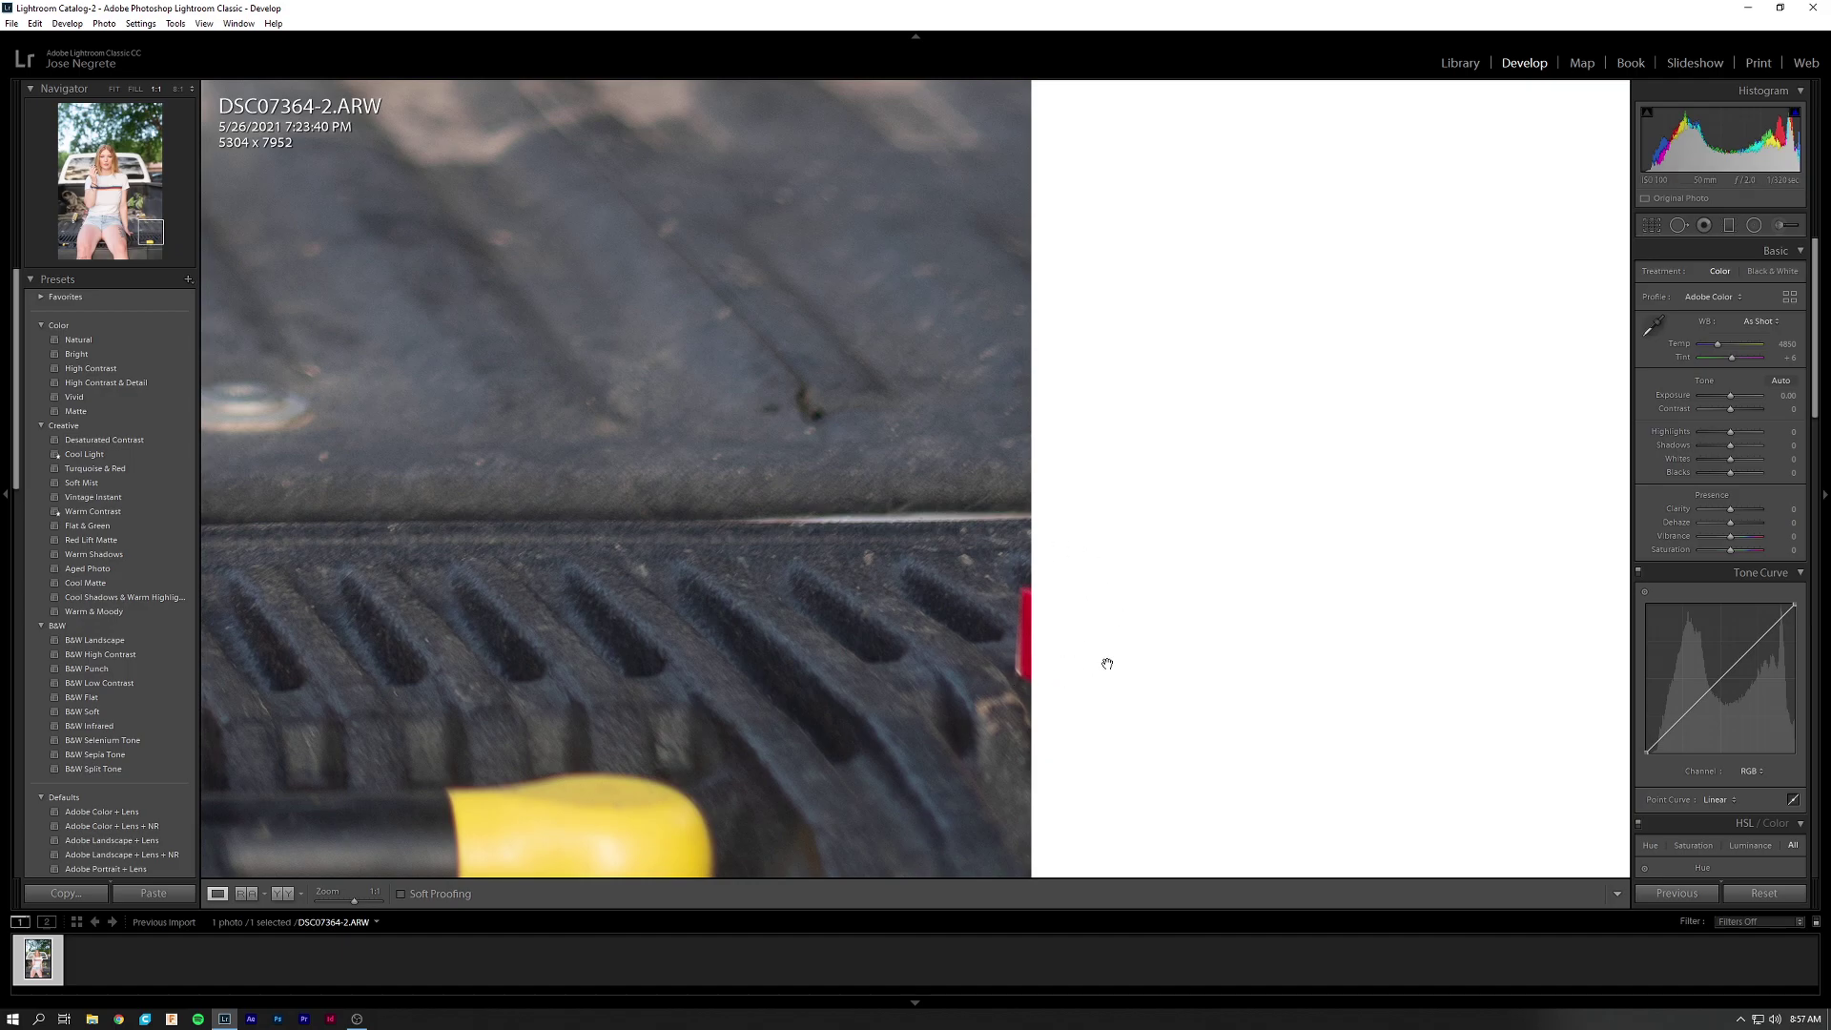
pyautogui.click(870, 620)
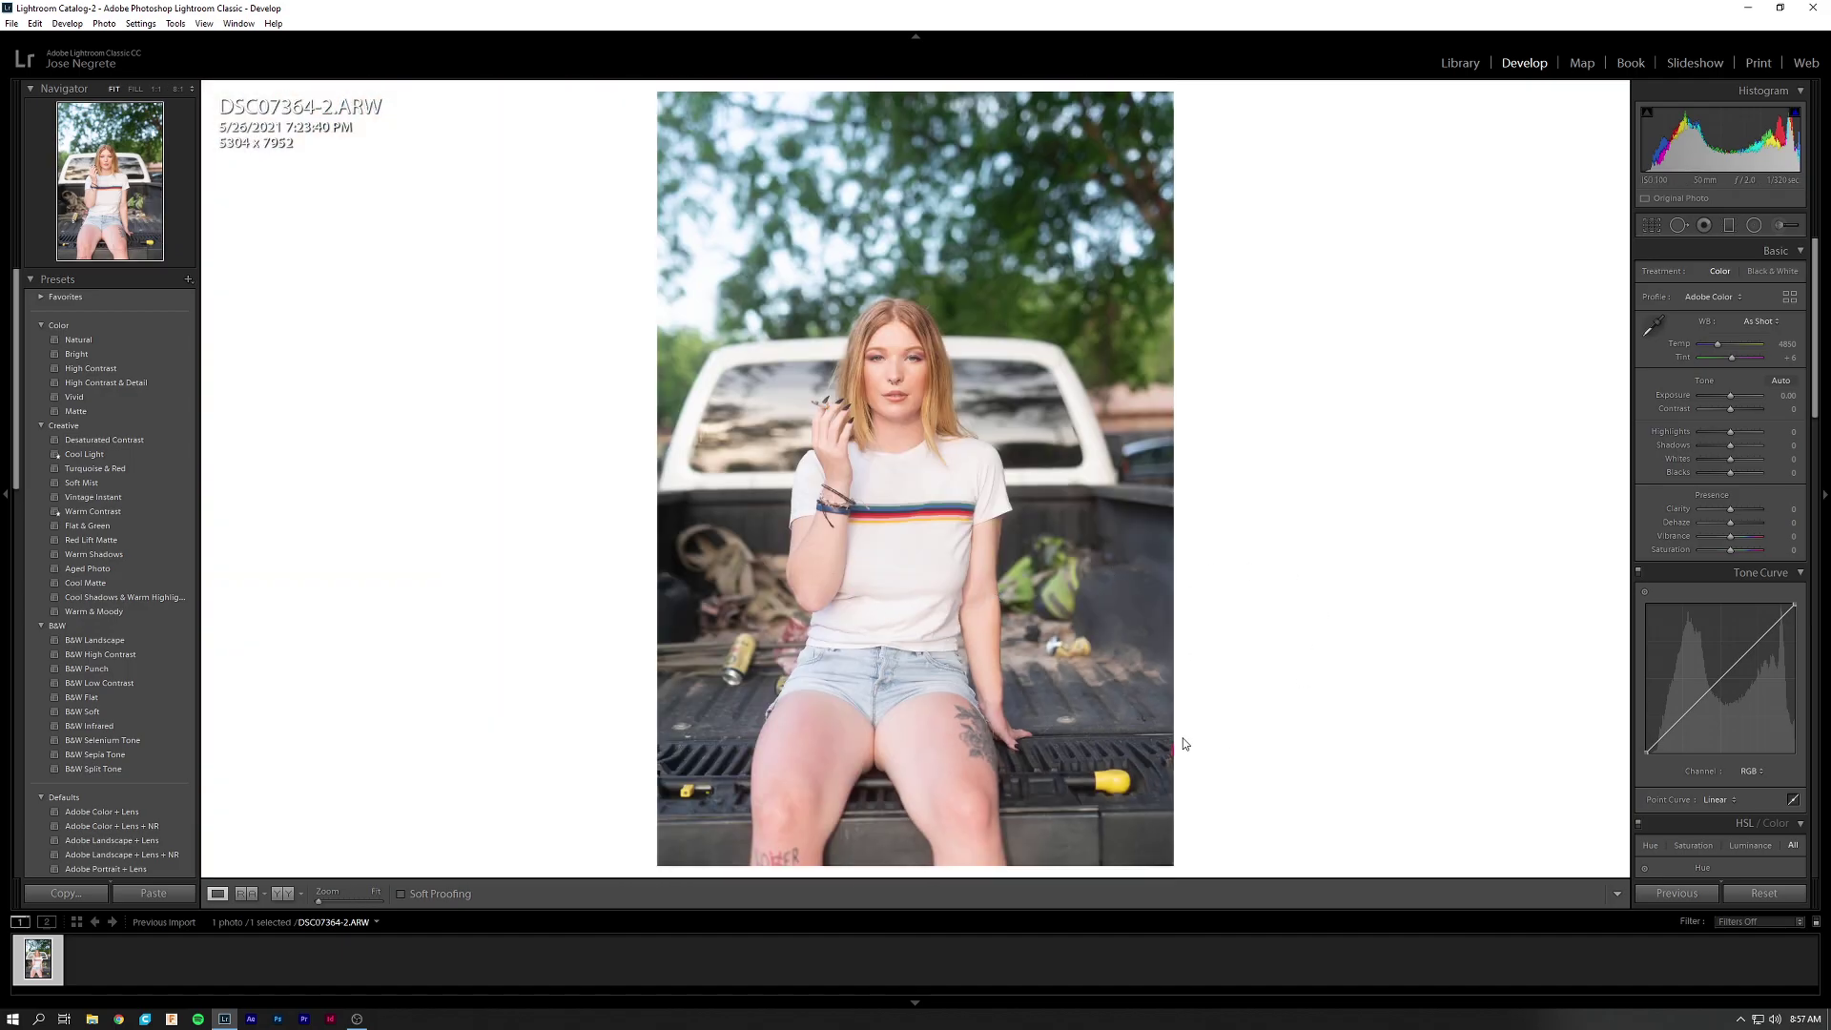
pyautogui.moveTo(1170, 755); pyautogui.dragTo(1071, 658)
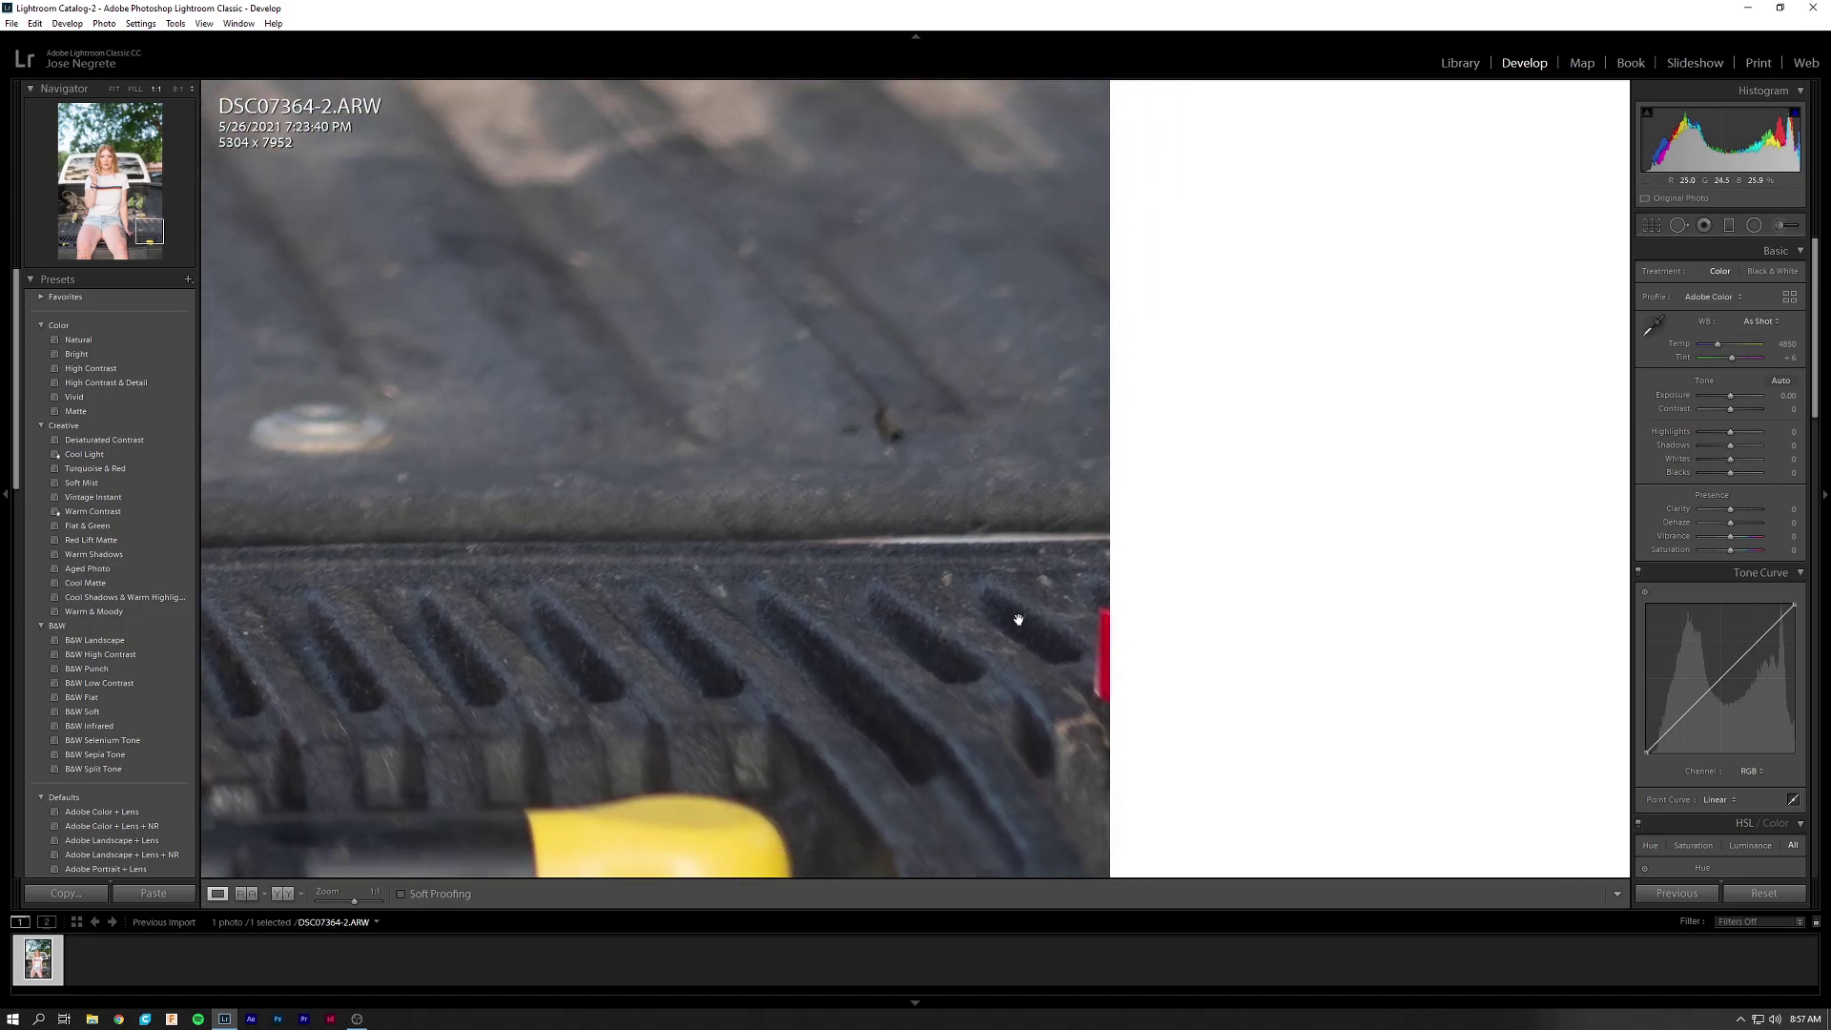
pyautogui.press('z')
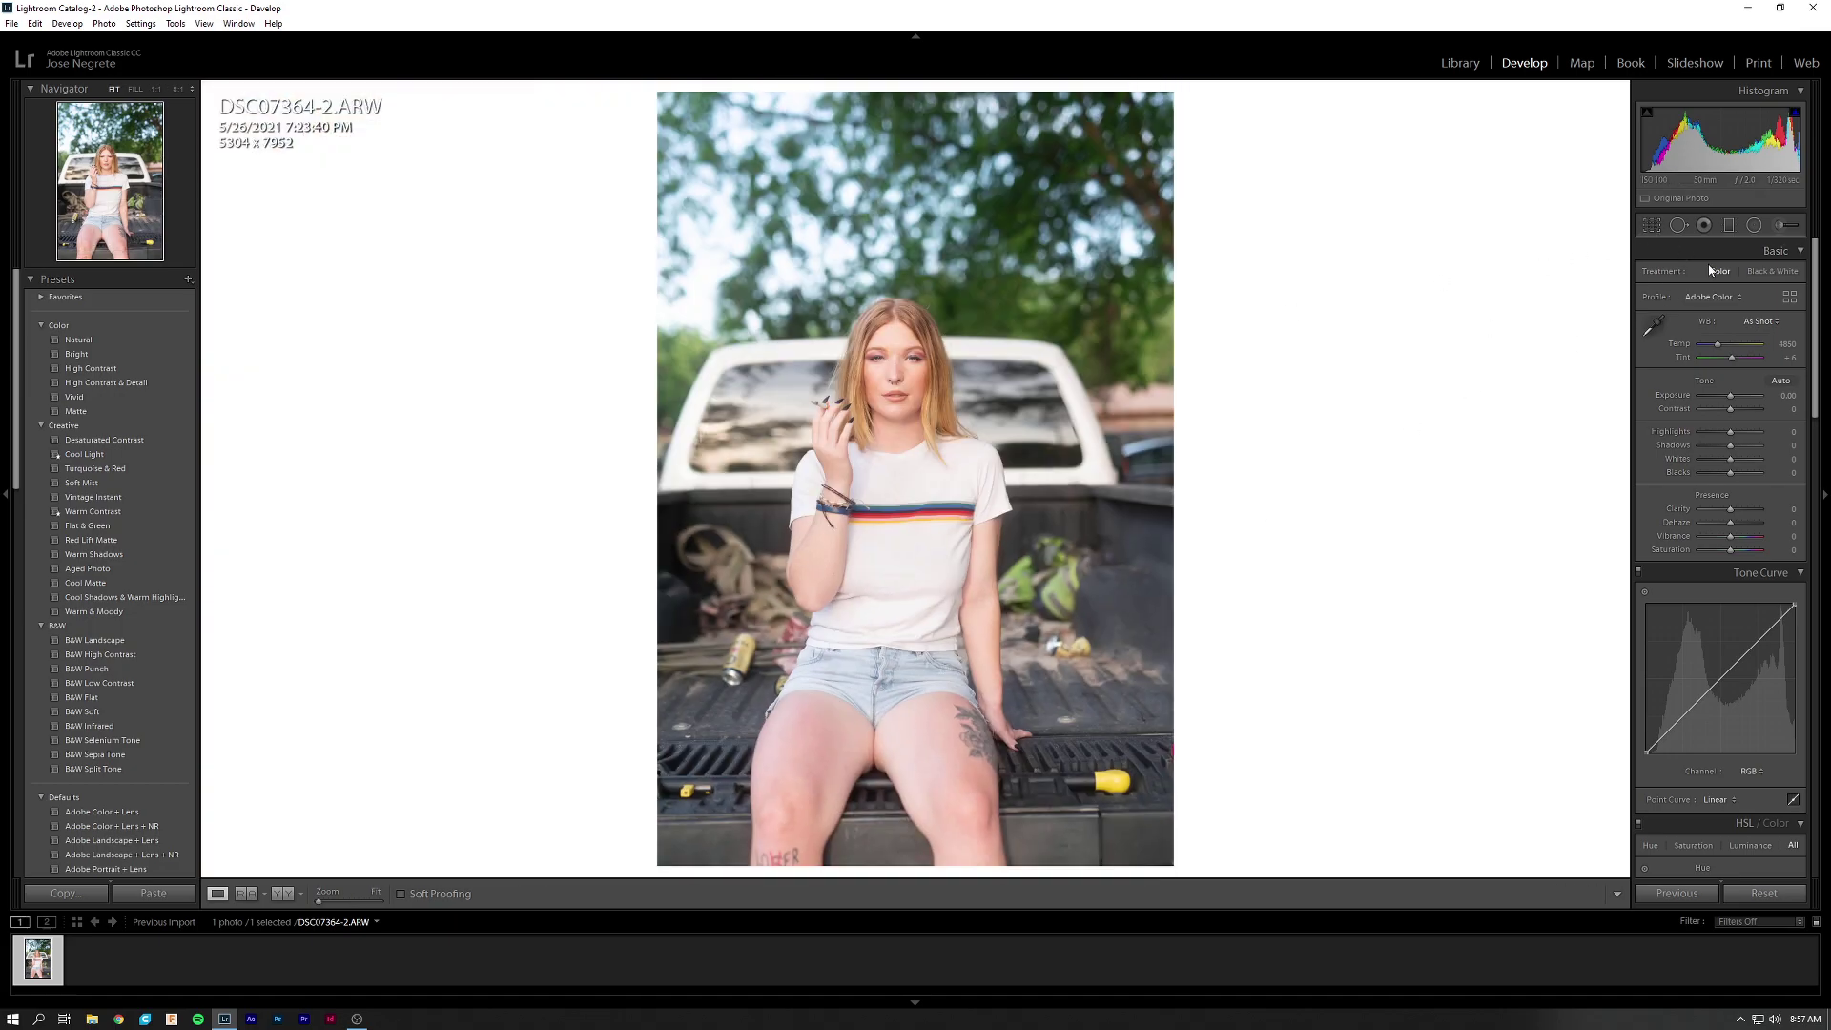
# Tighten the crop from the right side and commit it, checking the knee tattoo.
pyautogui.click(1649, 225)
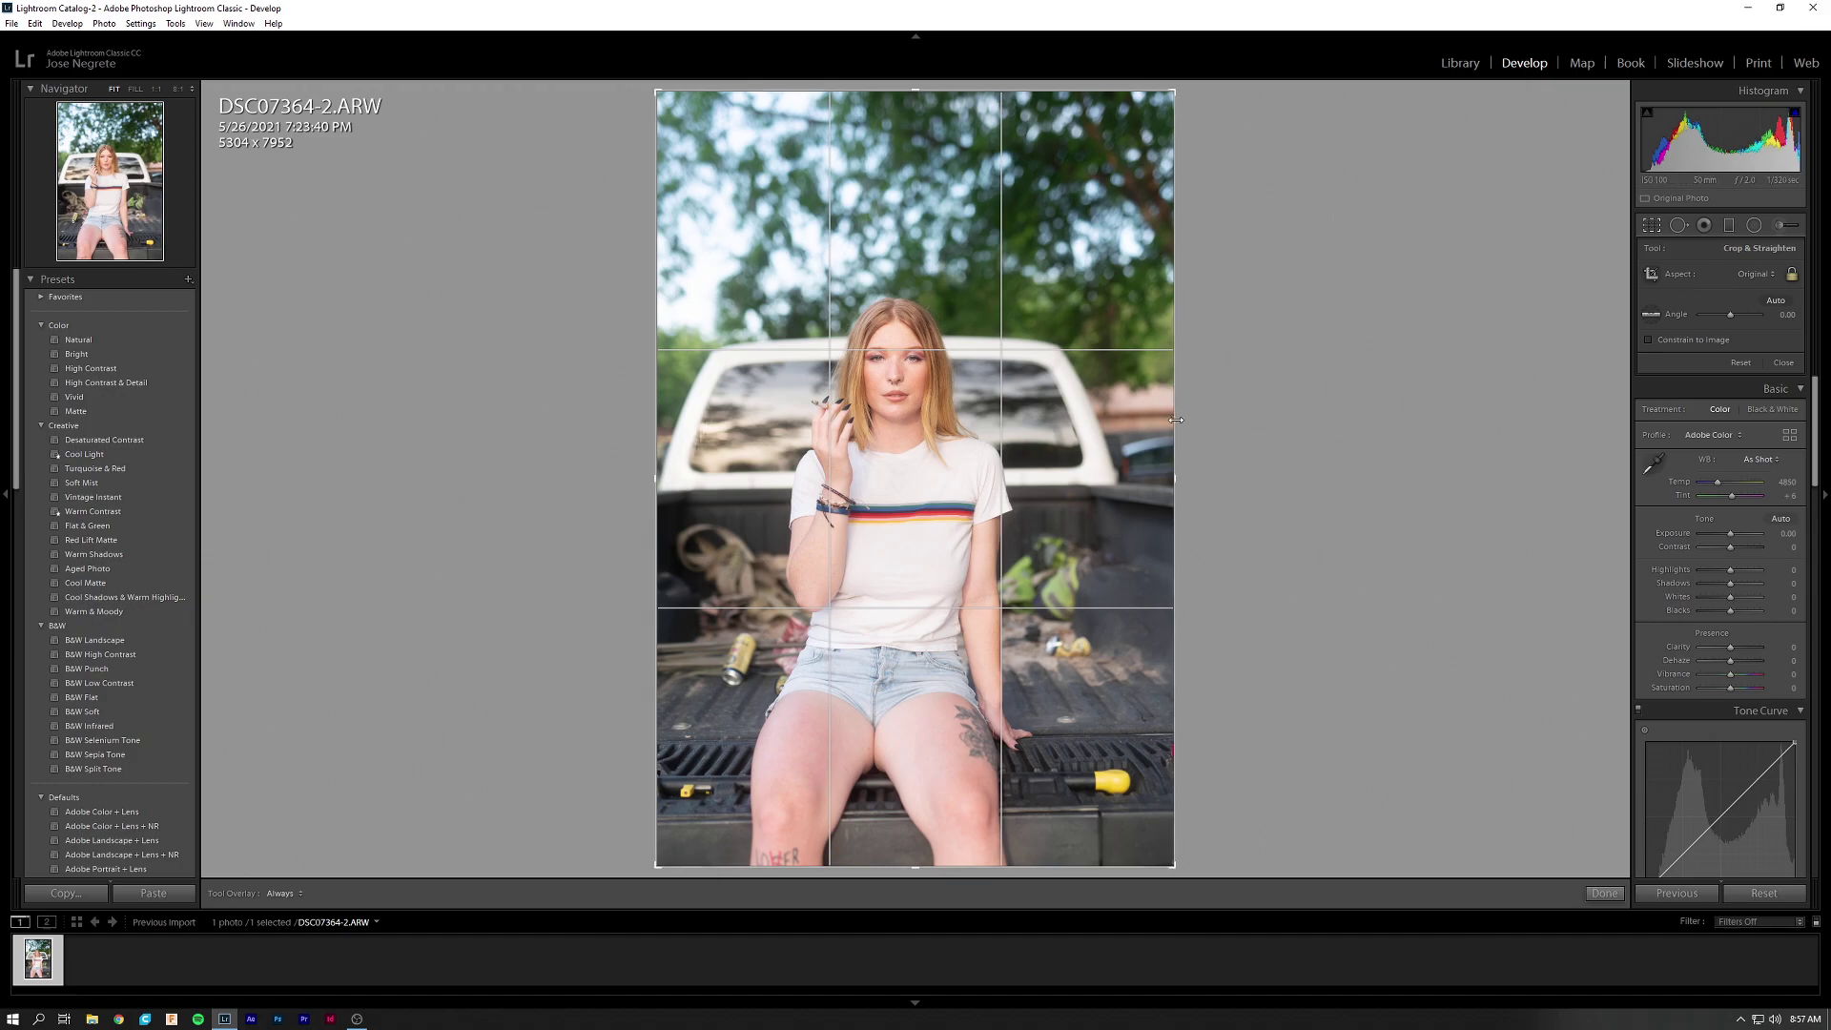
pyautogui.moveTo(1174, 416); pyautogui.dragTo(1065, 379)
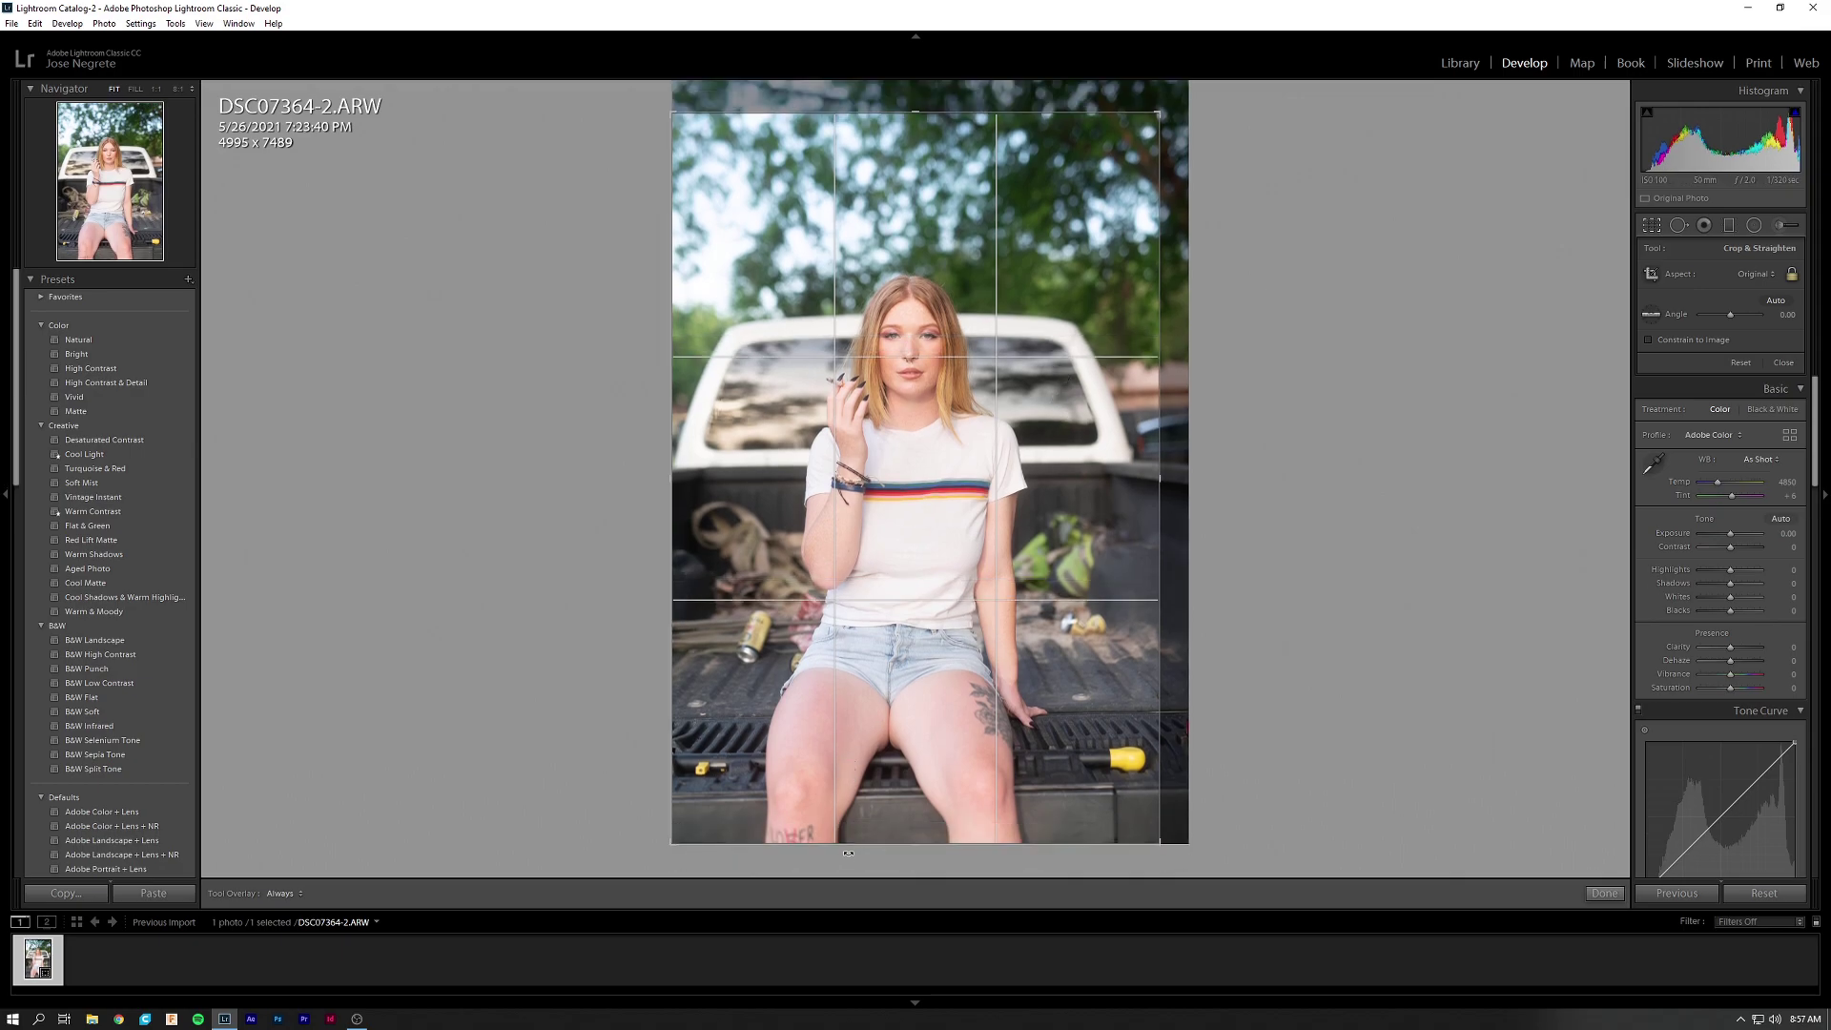
pyautogui.click(1610, 897)
pyautogui.click(797, 854)
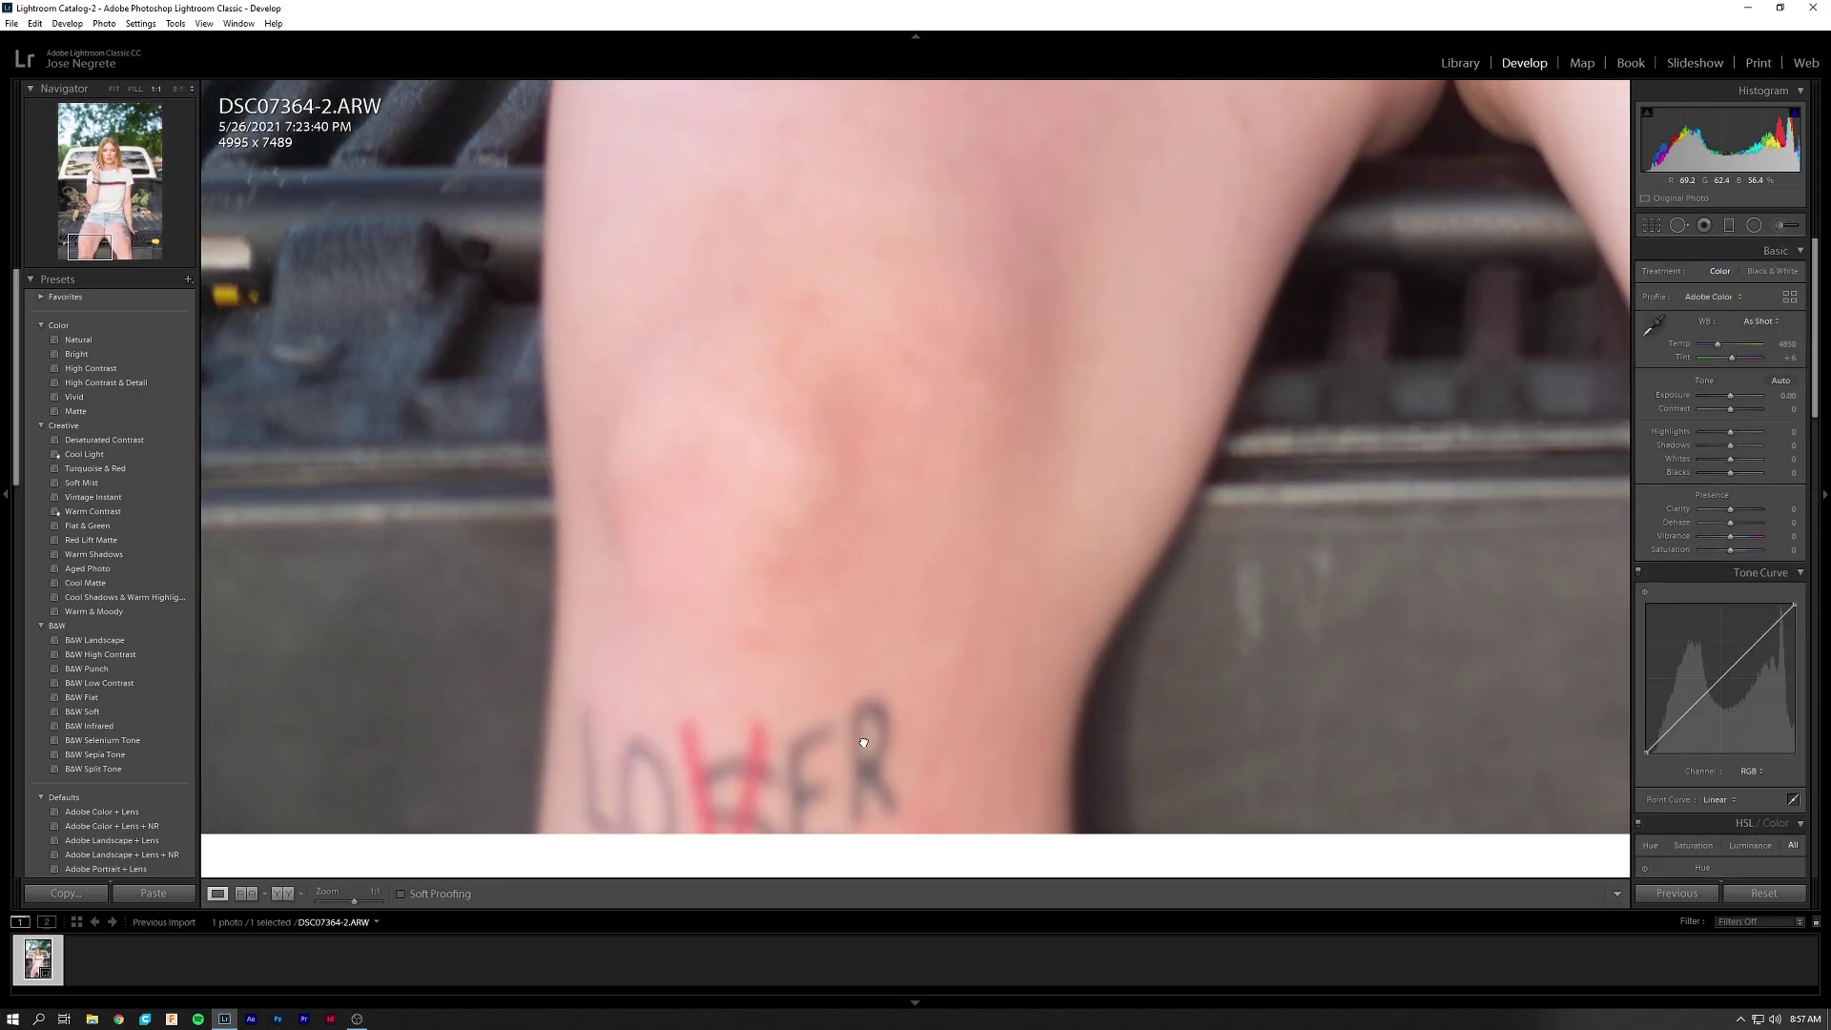
pyautogui.moveTo(797, 854); pyautogui.dragTo(834, 626)
pyautogui.click(986, 392)
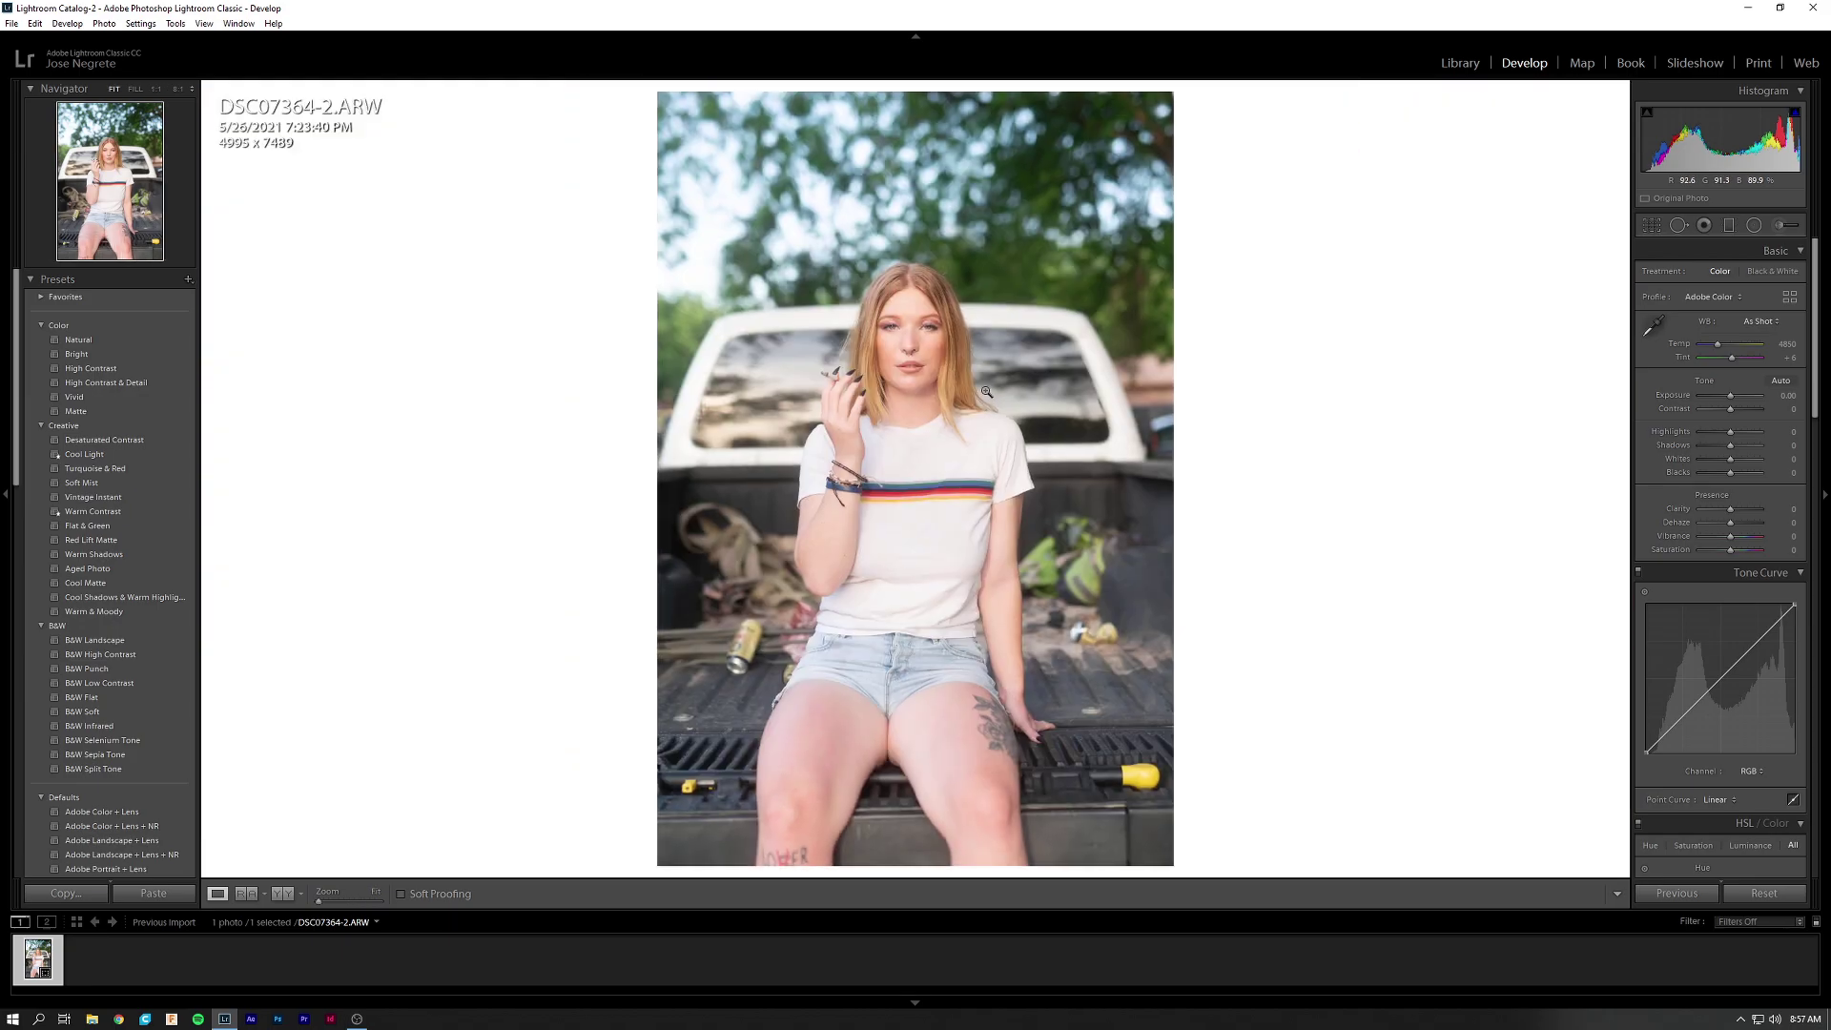
pyautogui.click(1649, 229)
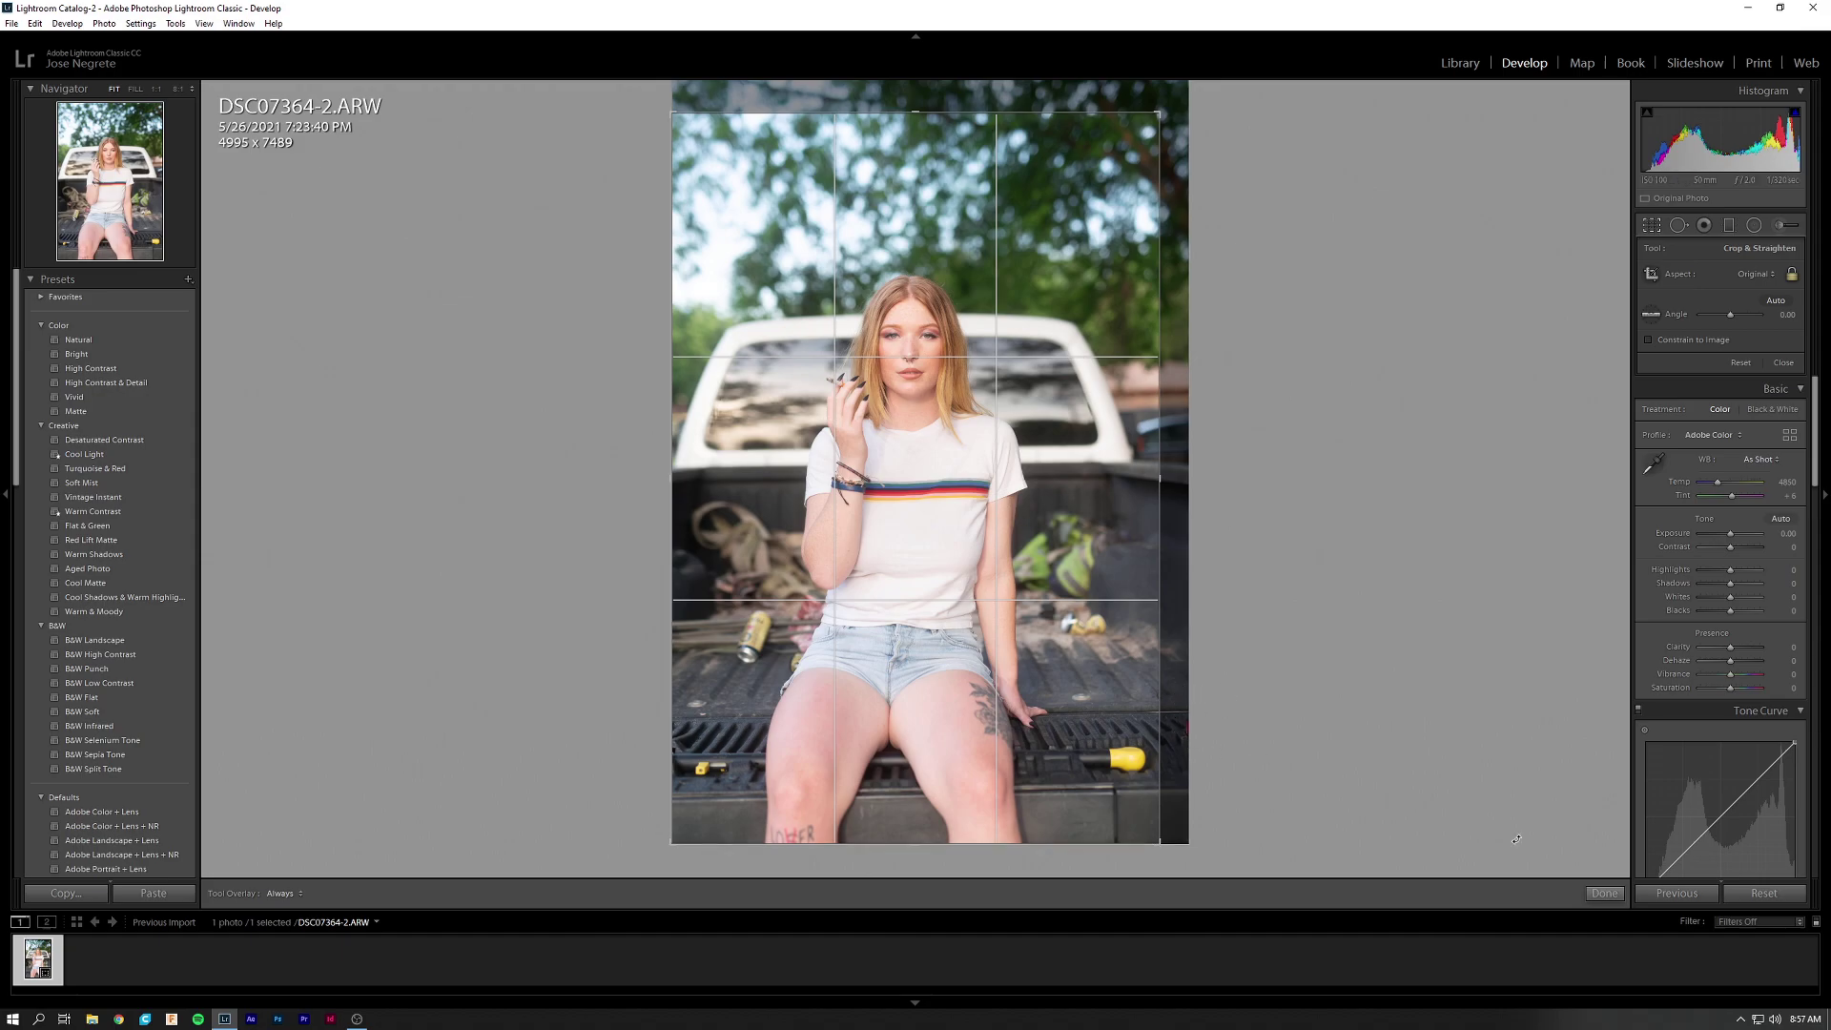
pyautogui.click(1605, 893)
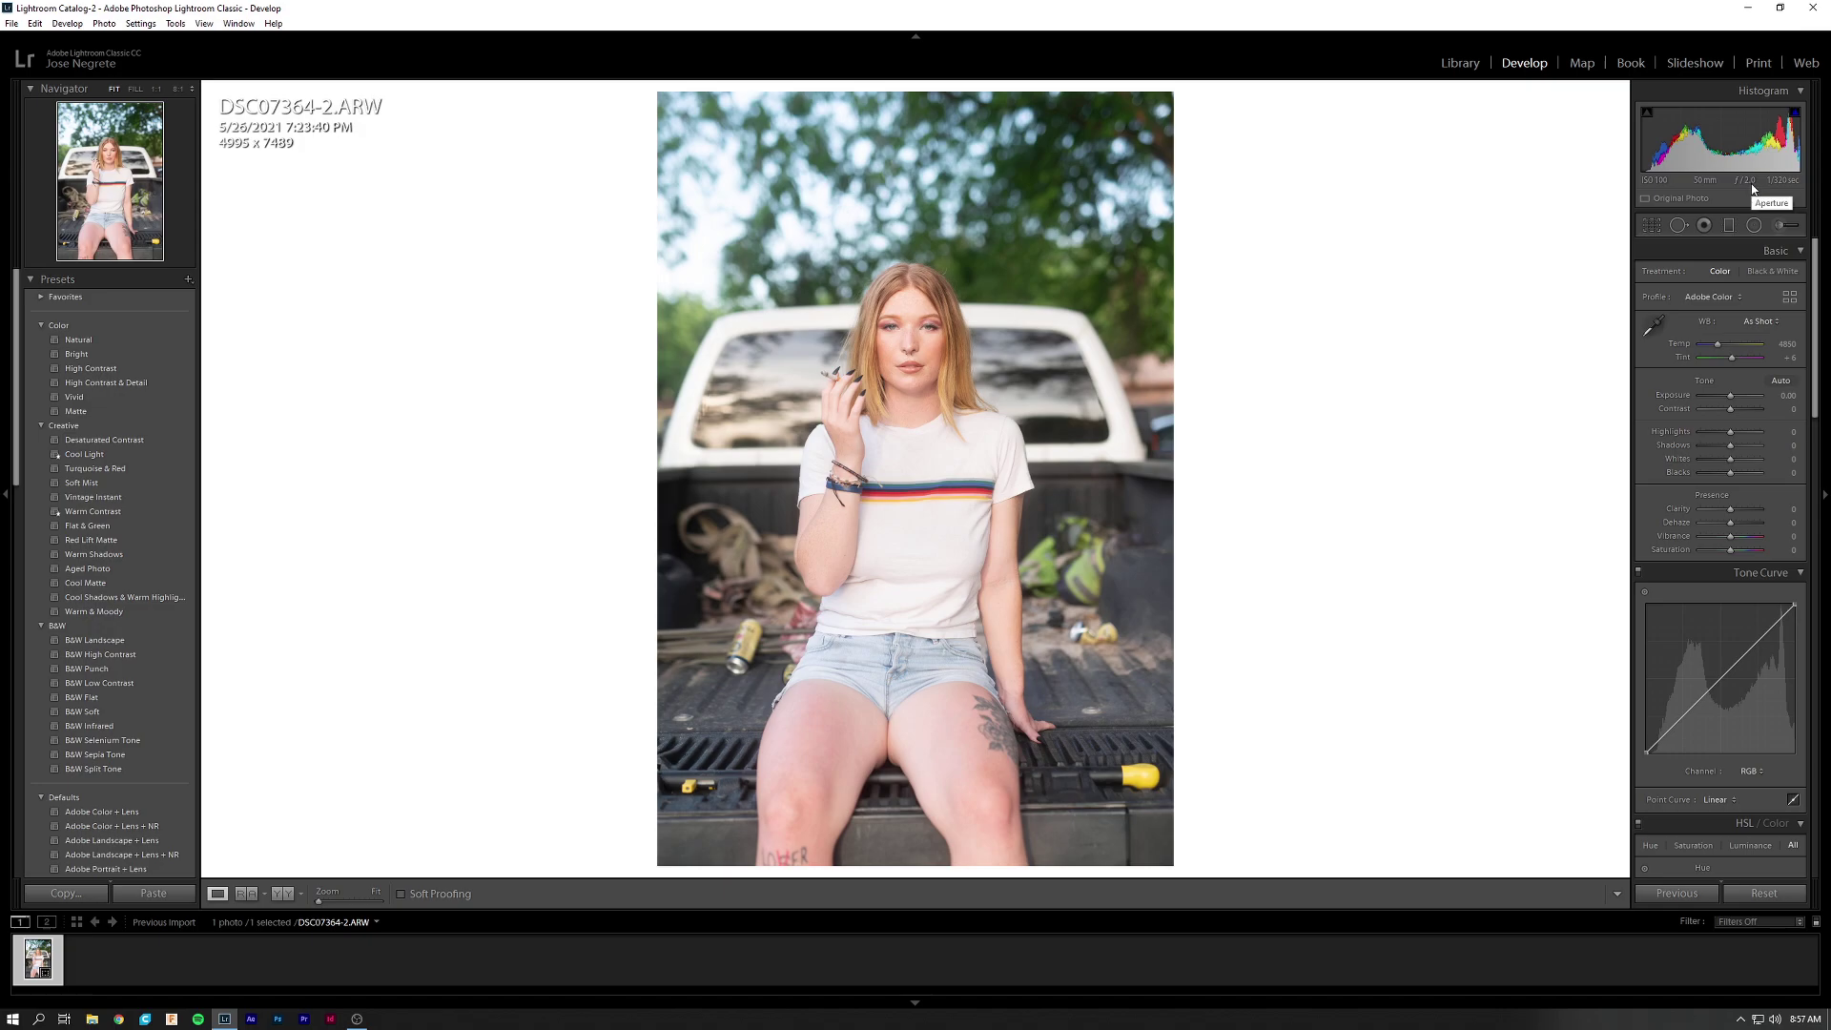
pyautogui.click(1017, 245)
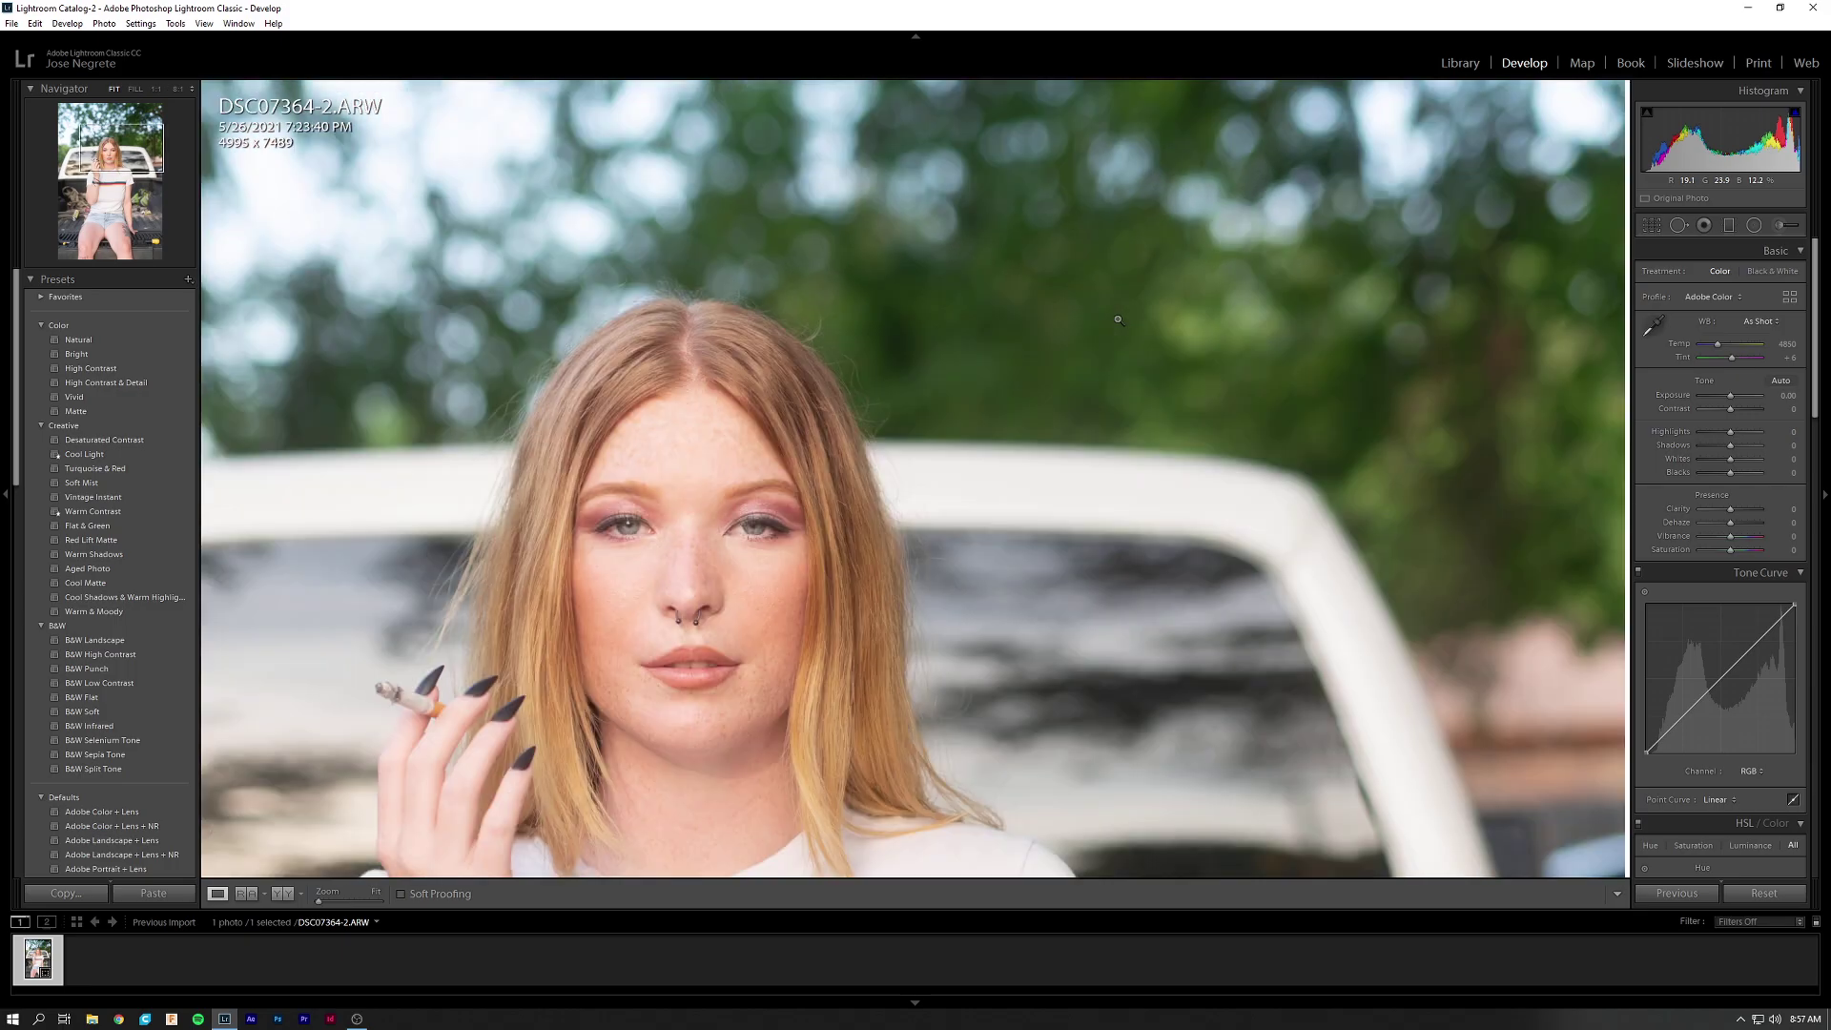
pyautogui.click(1118, 319)
pyautogui.click(949, 315)
pyautogui.moveTo(826, 368); pyautogui.dragTo(999, 388)
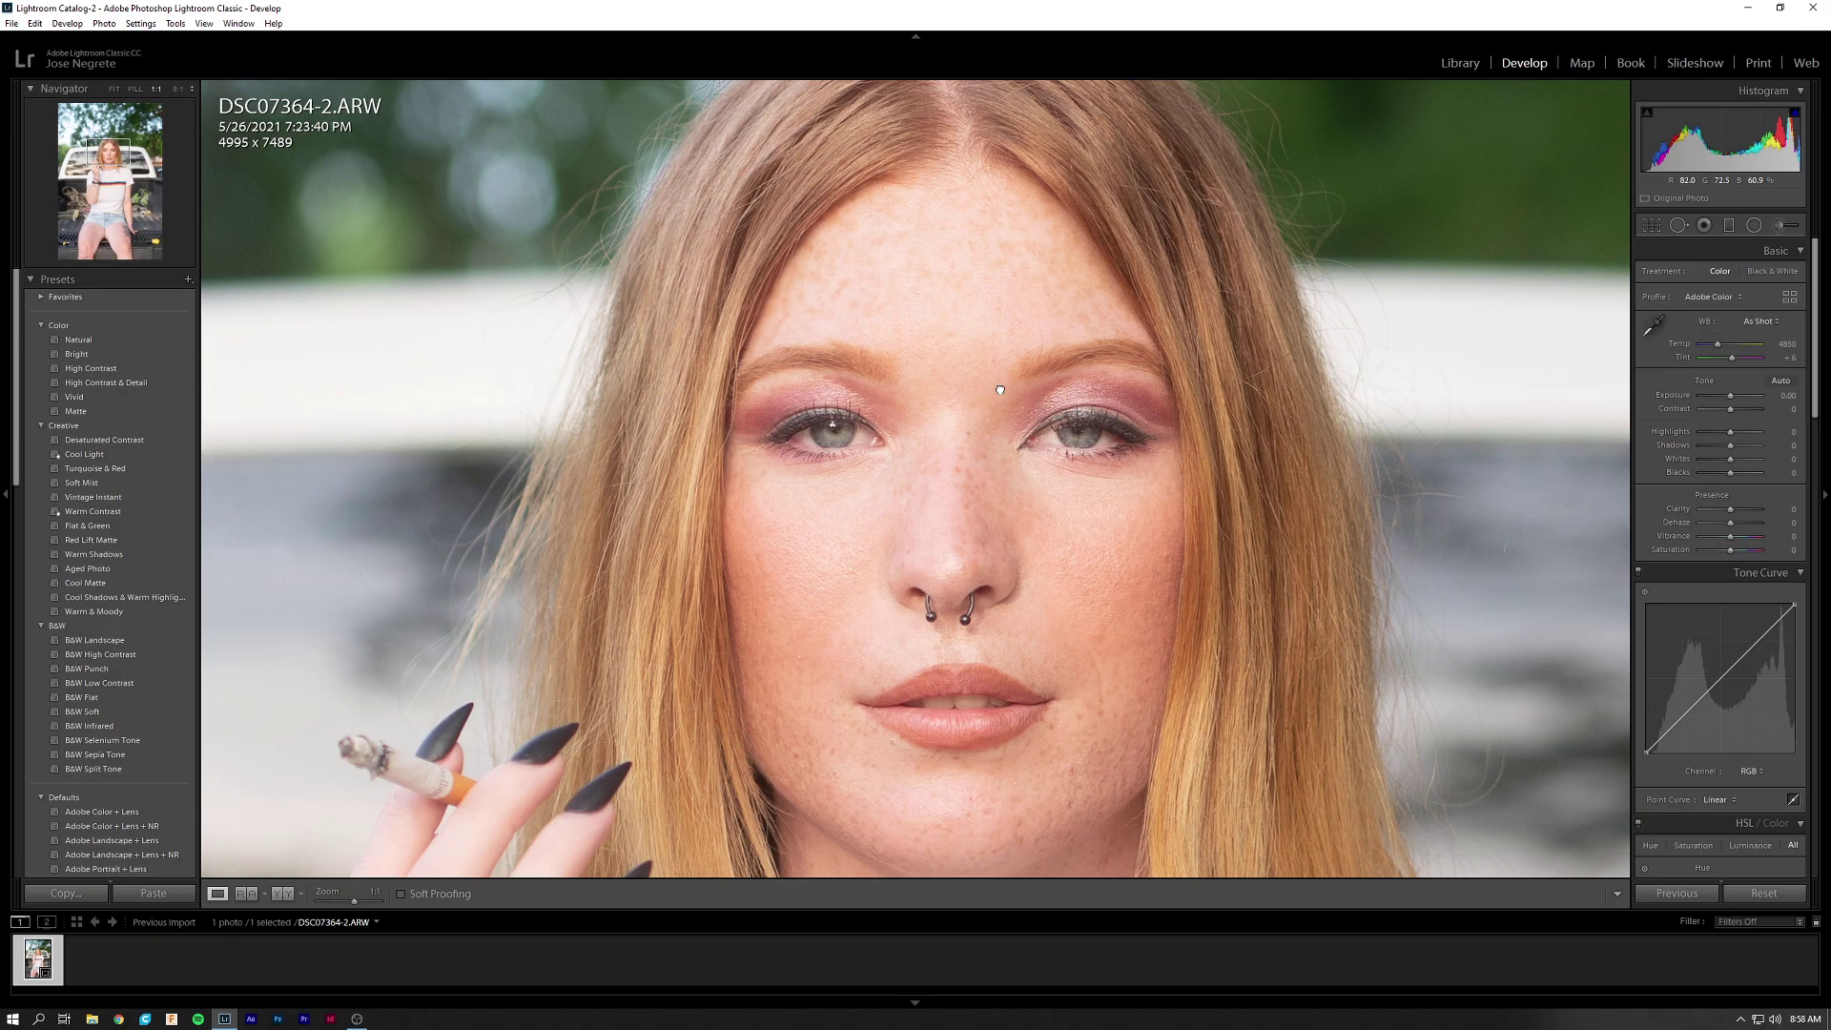
pyautogui.click(1001, 390)
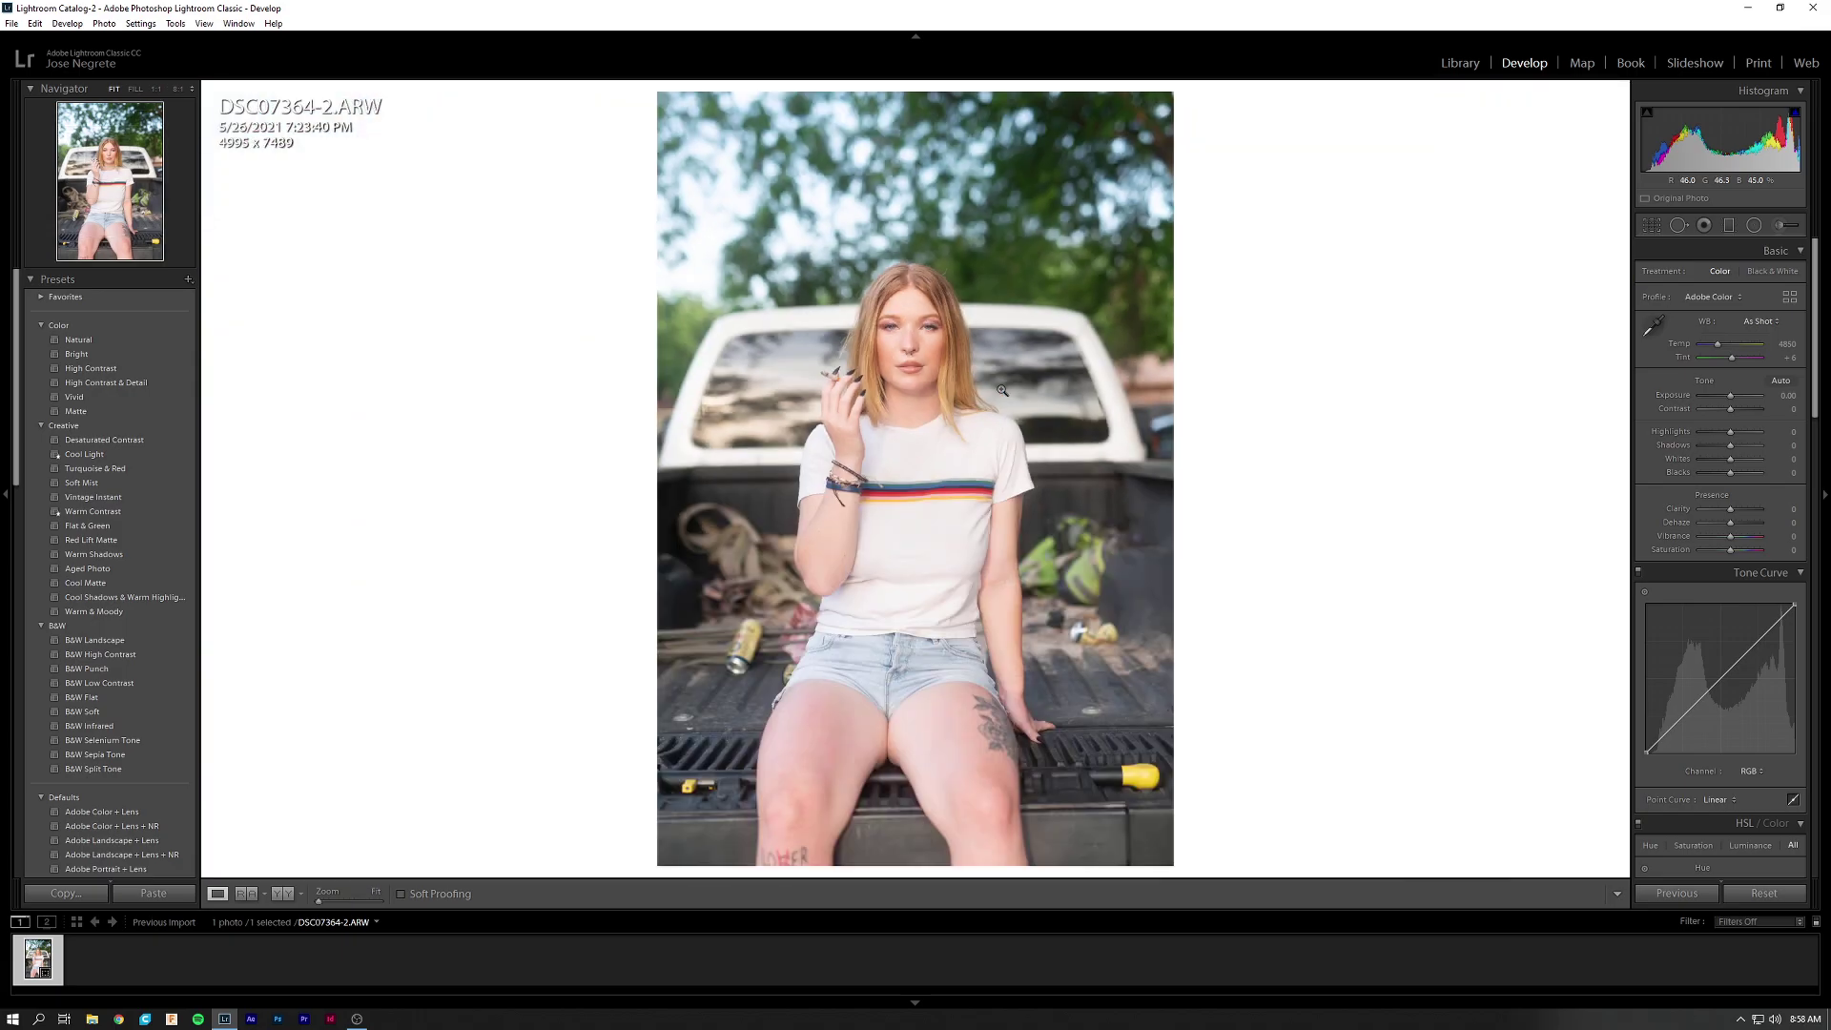
pyautogui.click(910, 350)
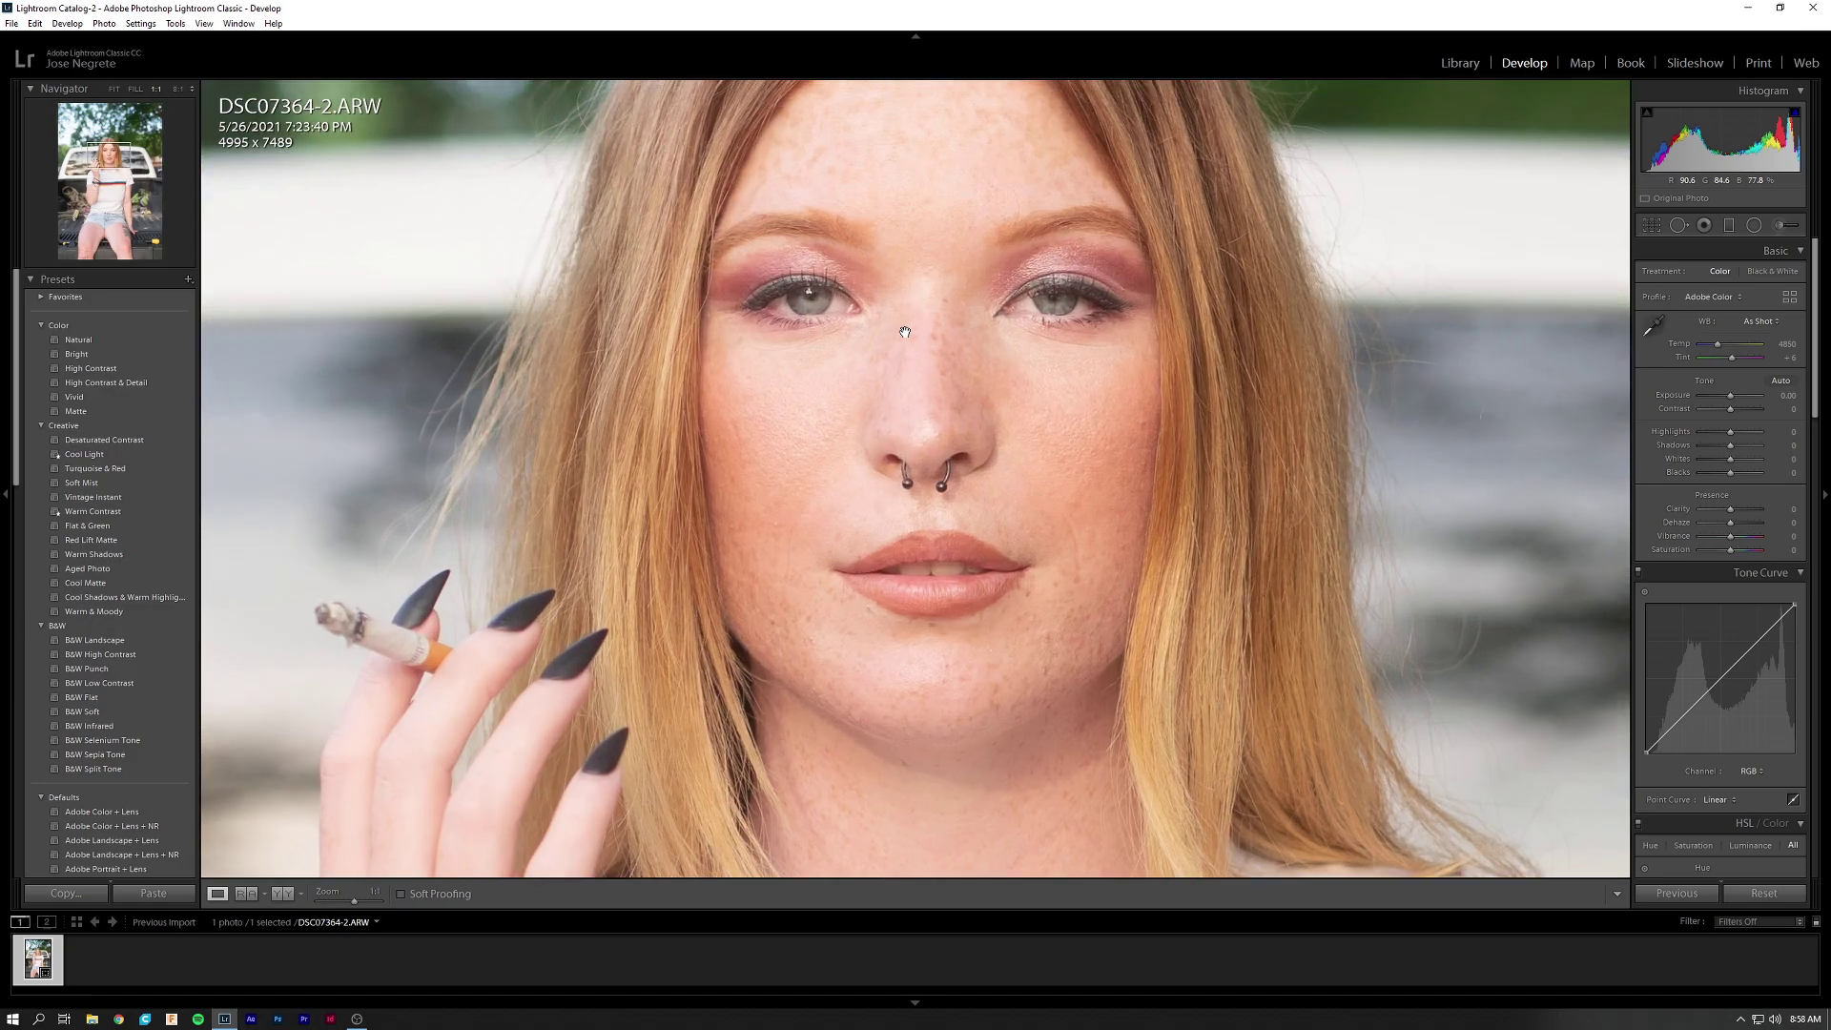
pyautogui.moveTo(910, 350); pyautogui.dragTo(1071, 380)
pyautogui.click(1071, 380)
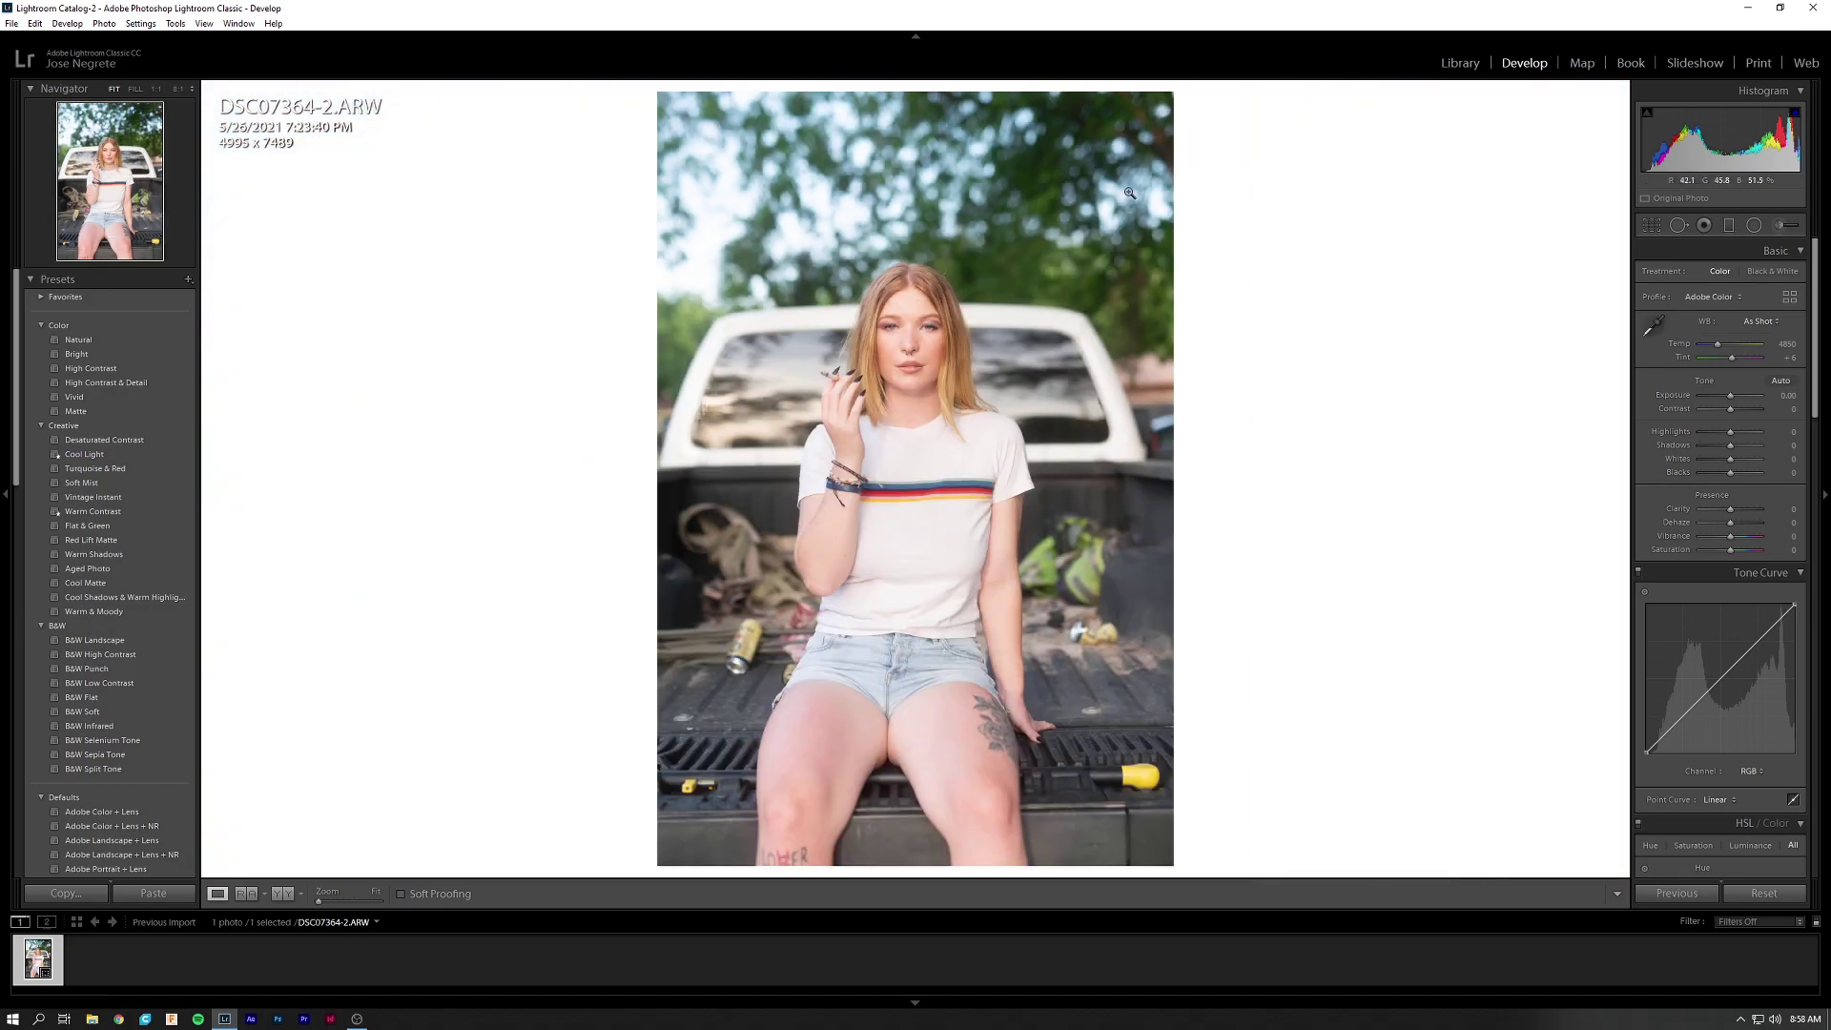
pyautogui.click(916, 353)
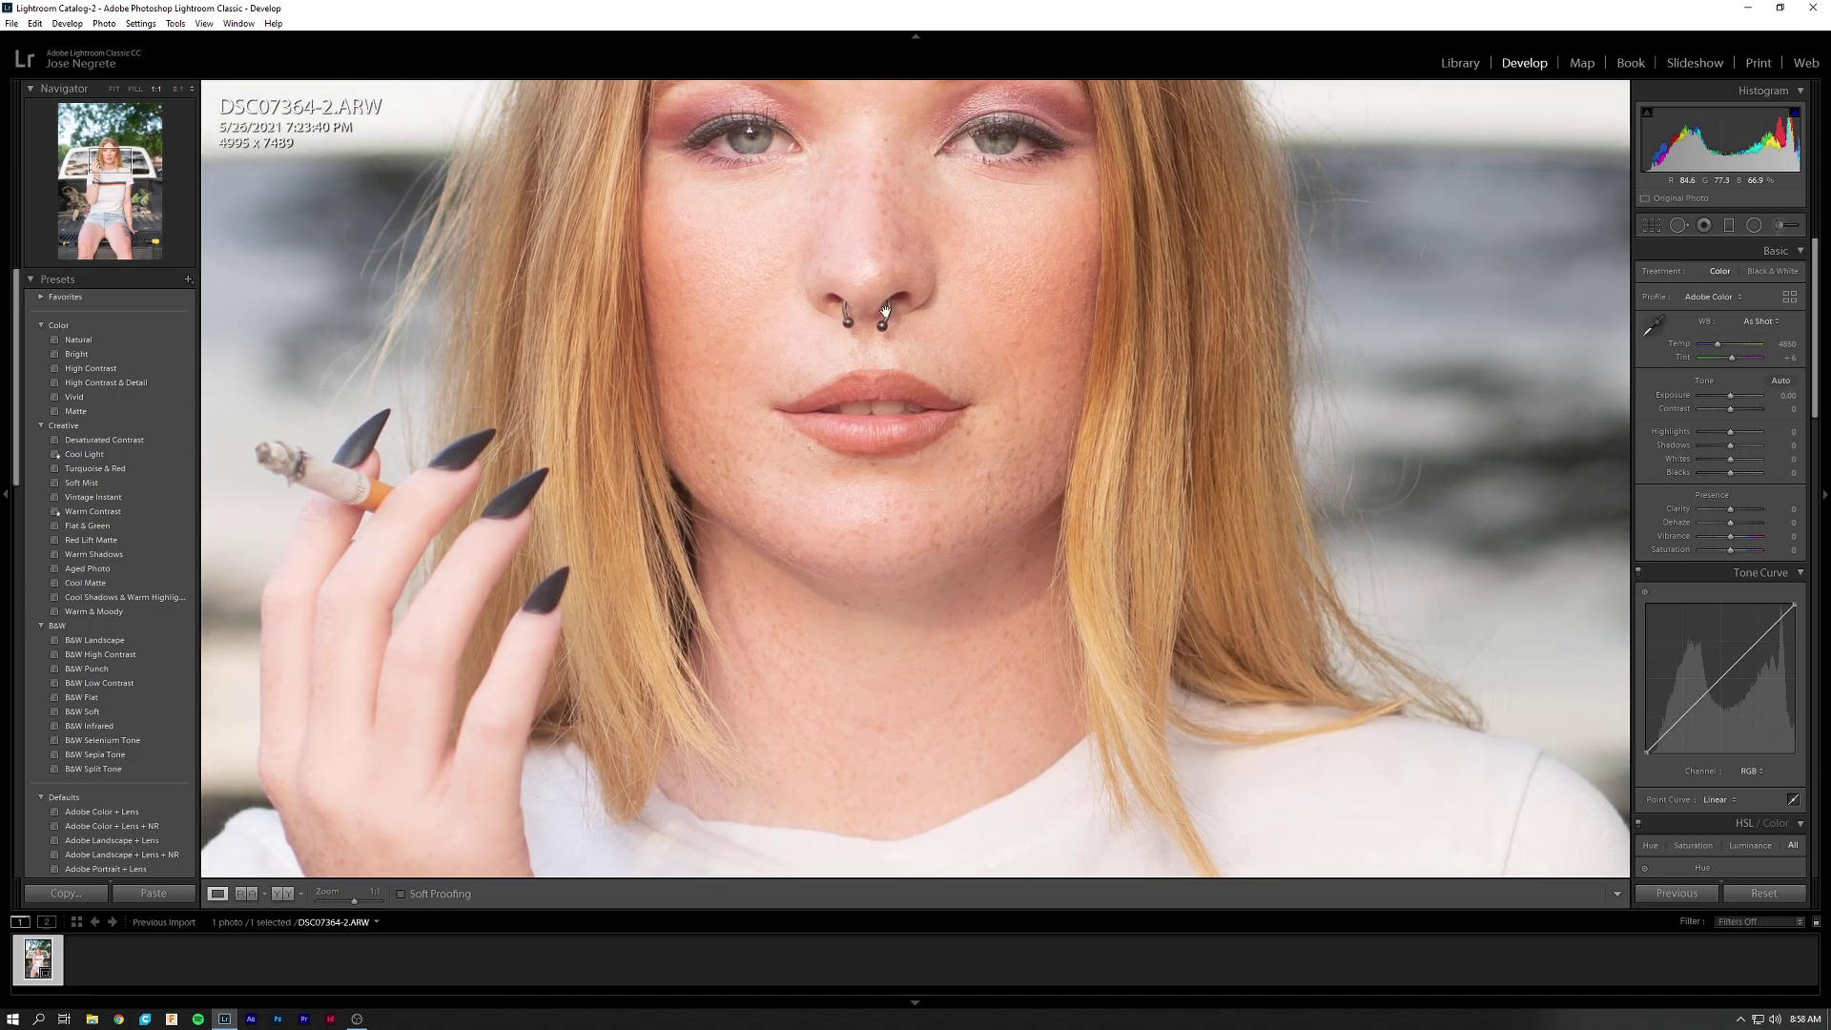
pyautogui.moveTo(916, 353); pyautogui.dragTo(825, 454)
pyautogui.click(826, 453)
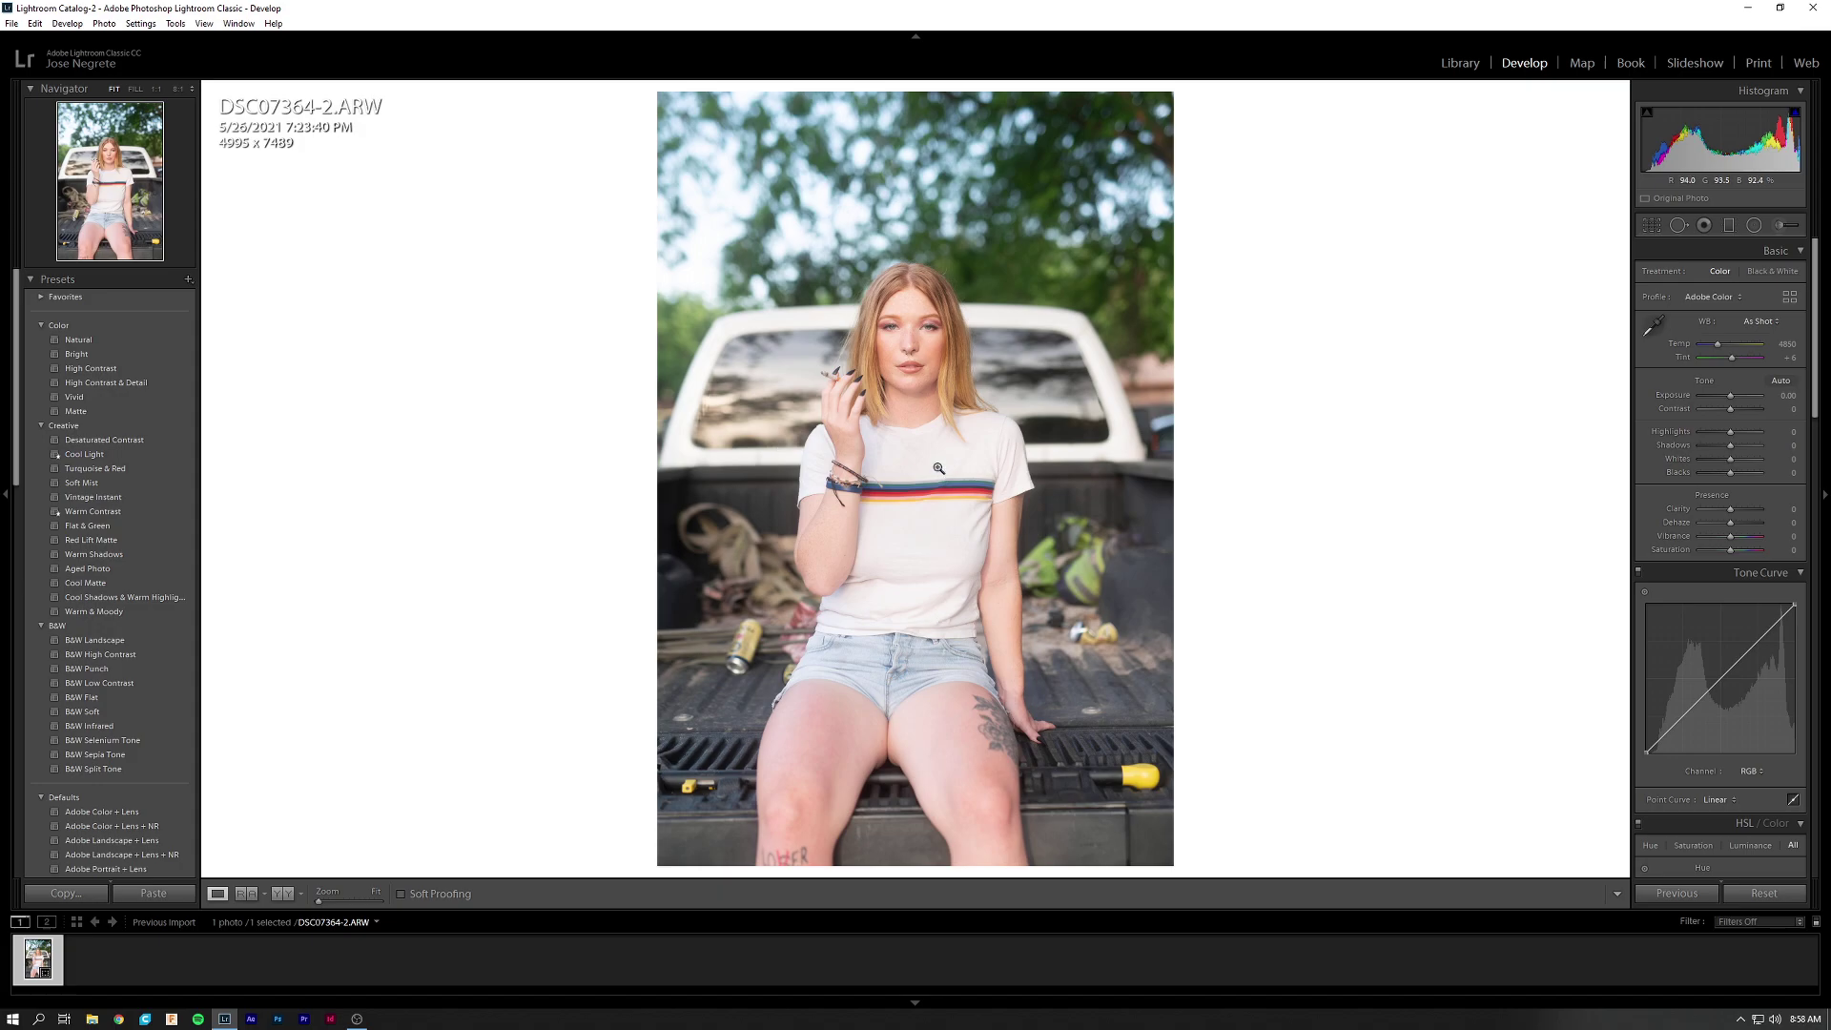
pyautogui.click(919, 358)
pyautogui.moveTo(860, 379); pyautogui.dragTo(888, 543)
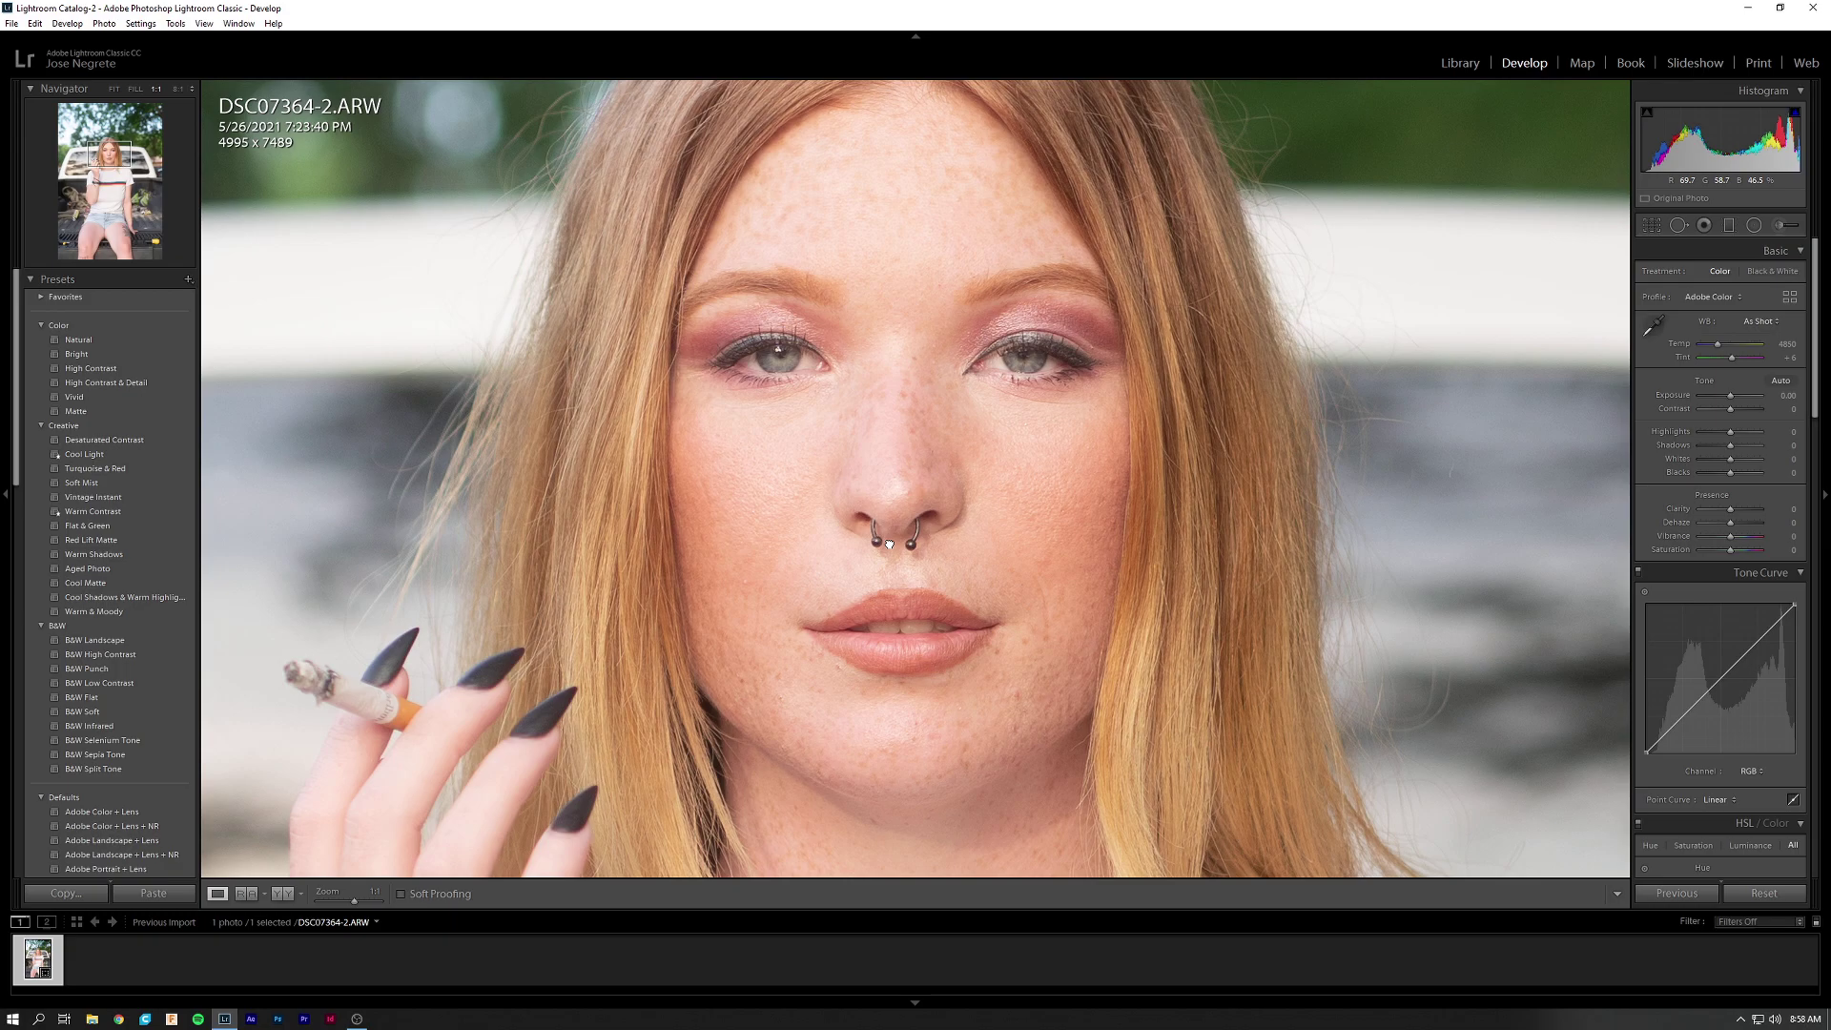
pyautogui.click(890, 542)
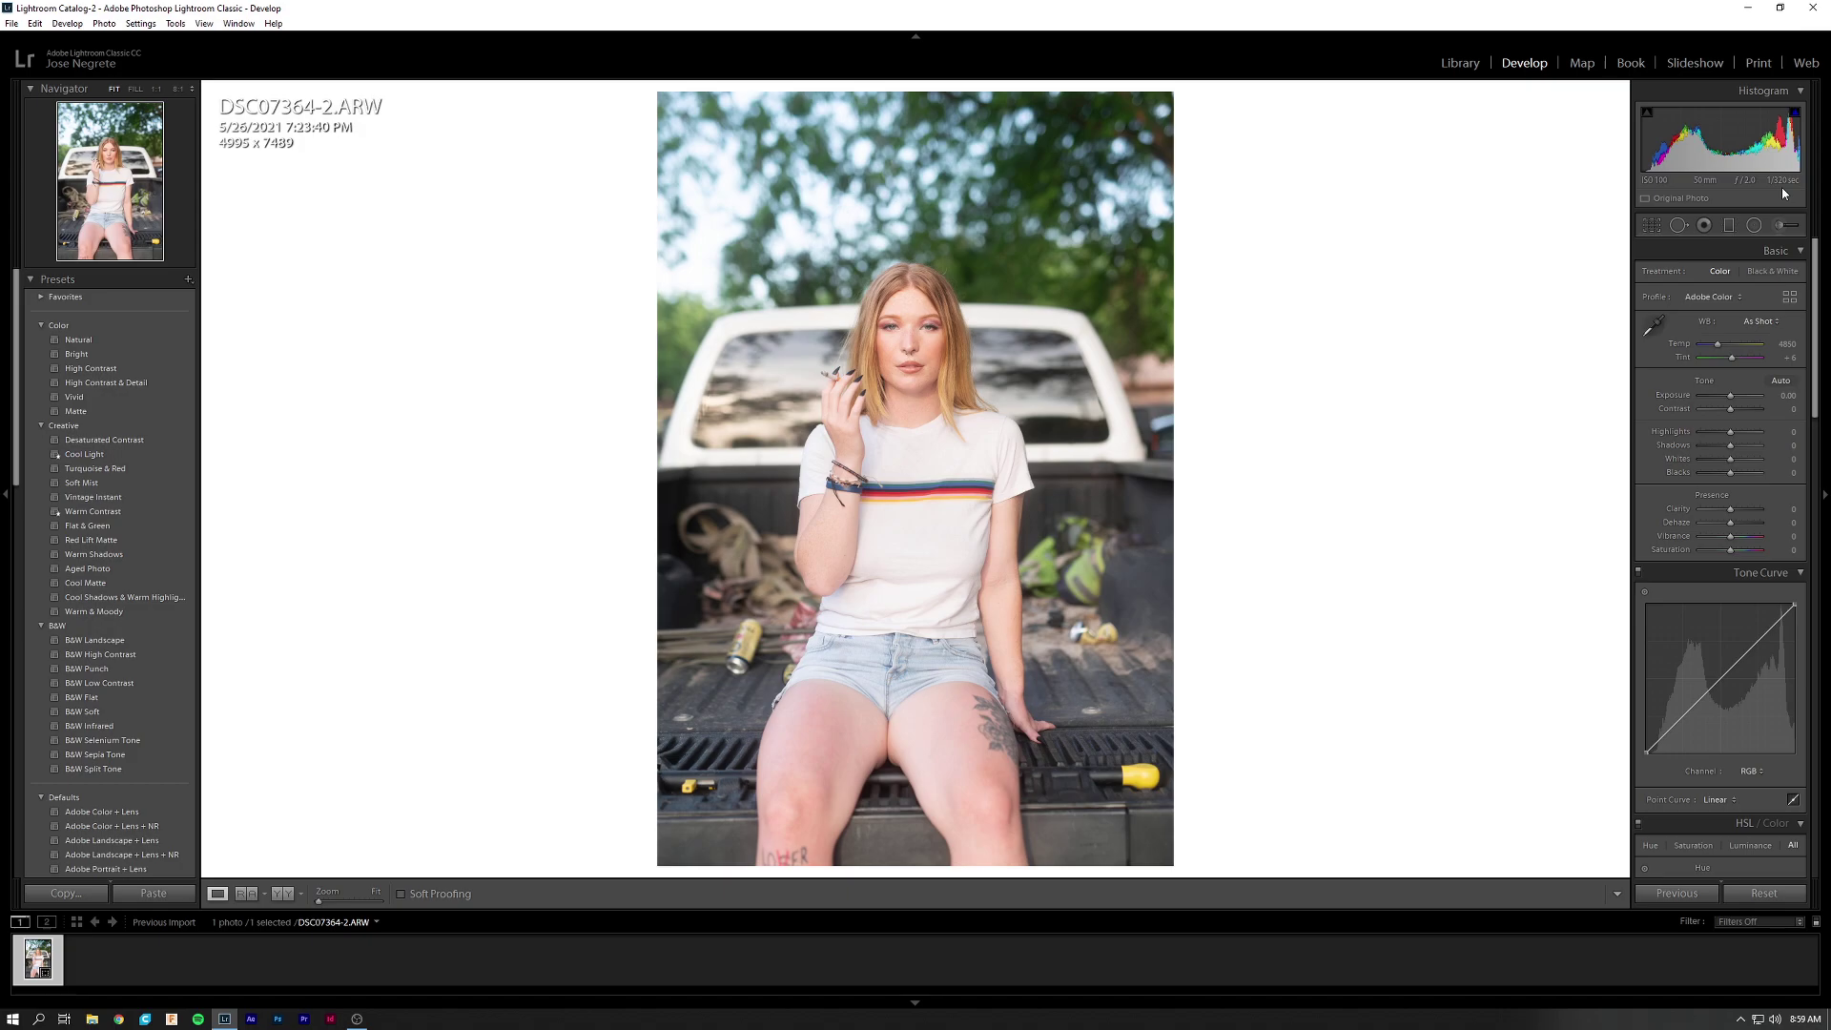
pyautogui.click(916, 332)
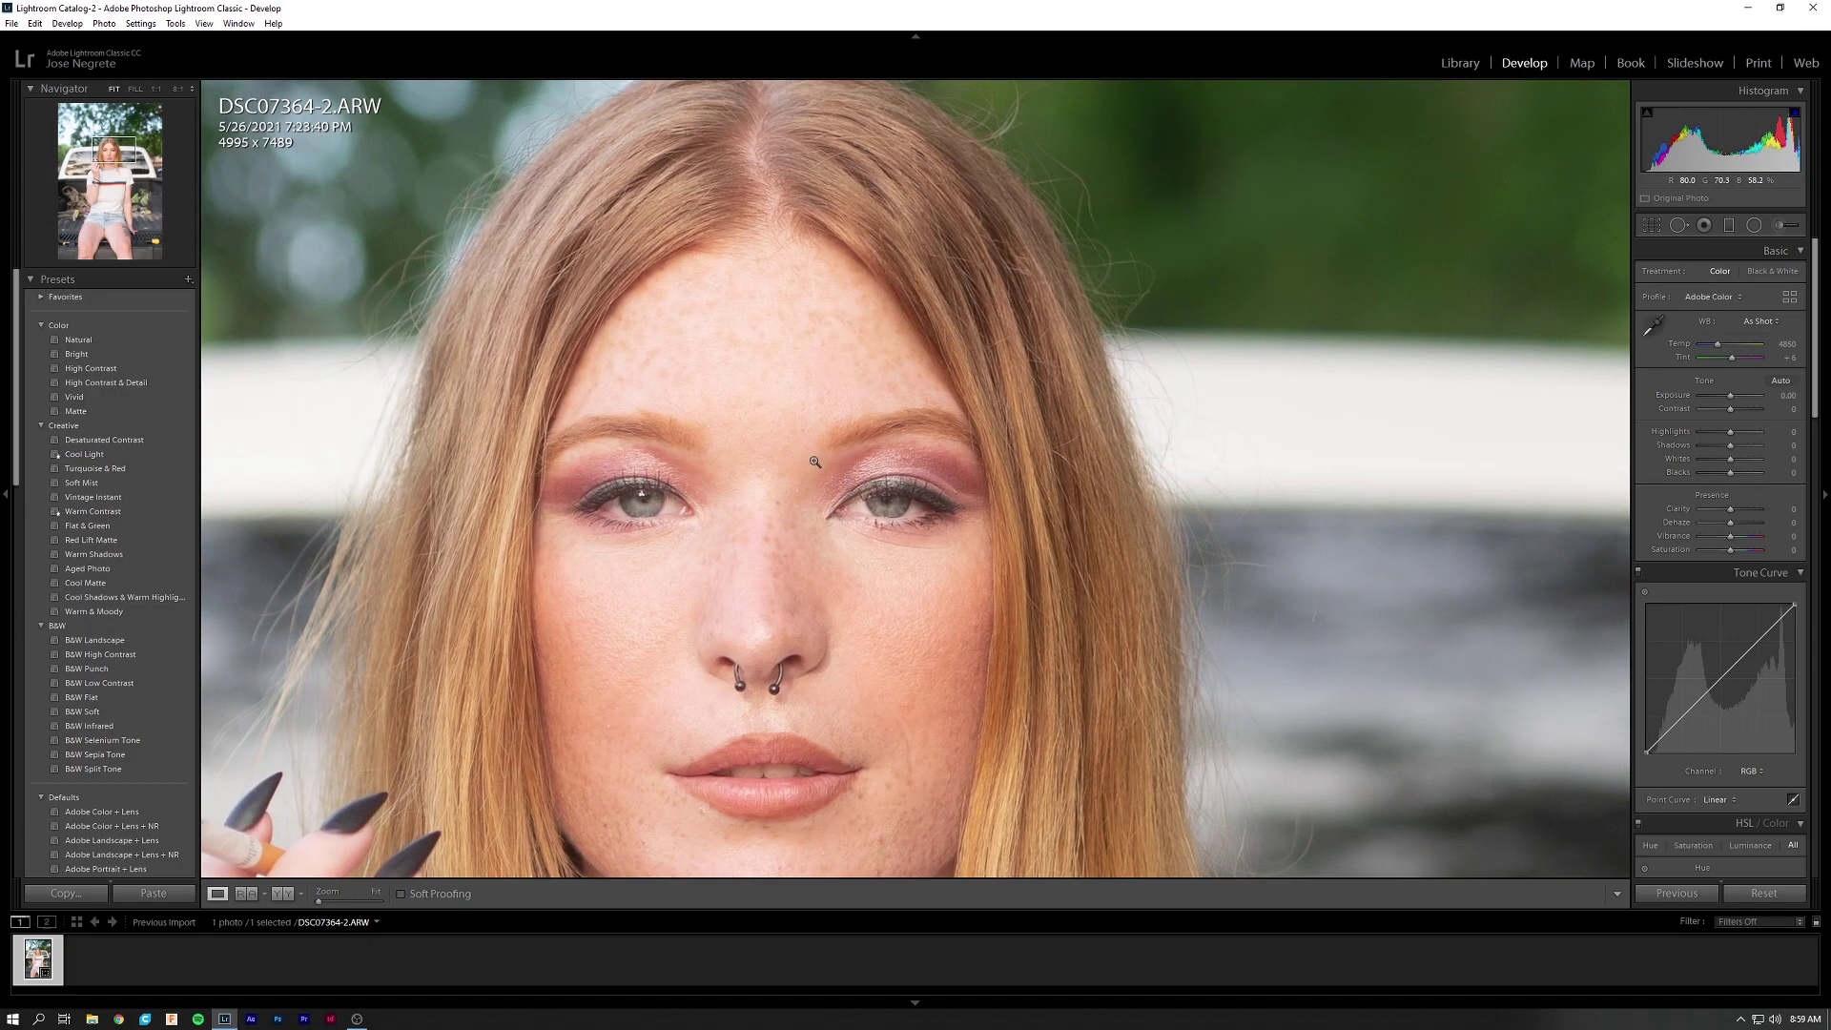
pyautogui.click(815, 462)
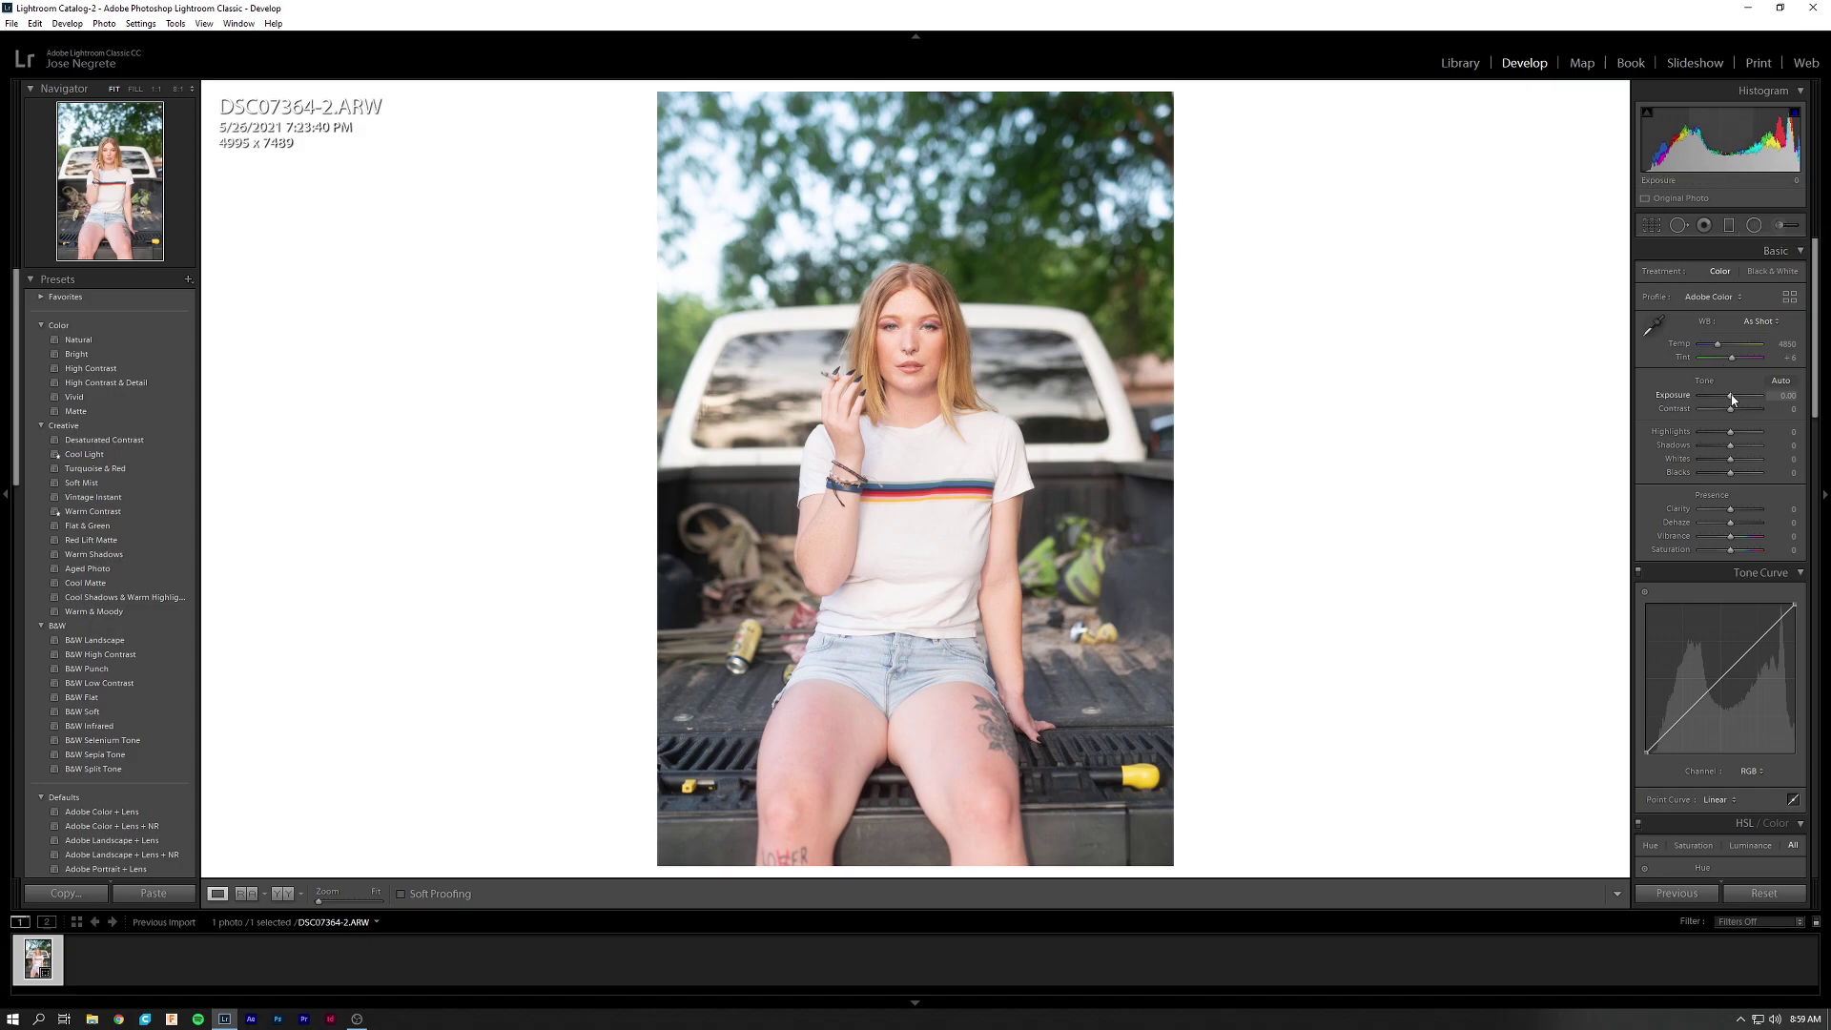
# Raise Exposure to +0.24 and pull Highlights to -100, checking the face at 1:1.
pyautogui.moveTo(1731, 398); pyautogui.dragTo(1733, 399)
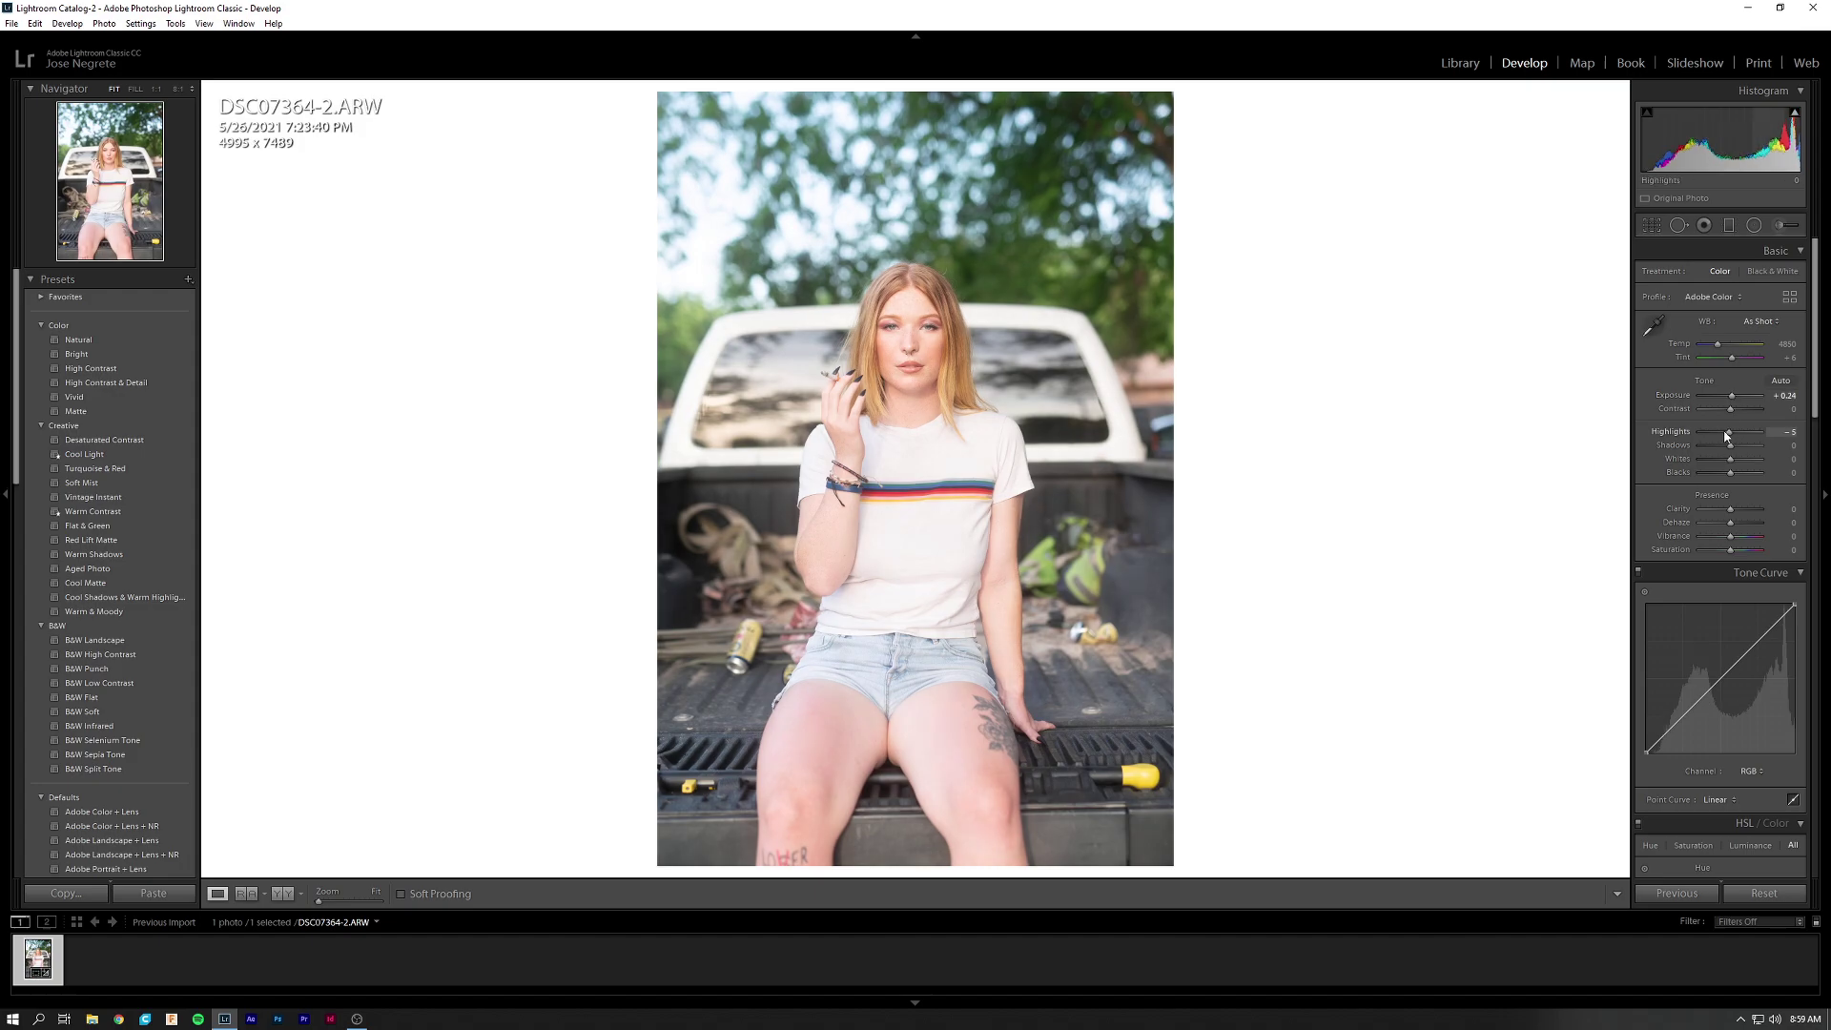
pyautogui.moveTo(1729, 431); pyautogui.dragTo(1699, 431)
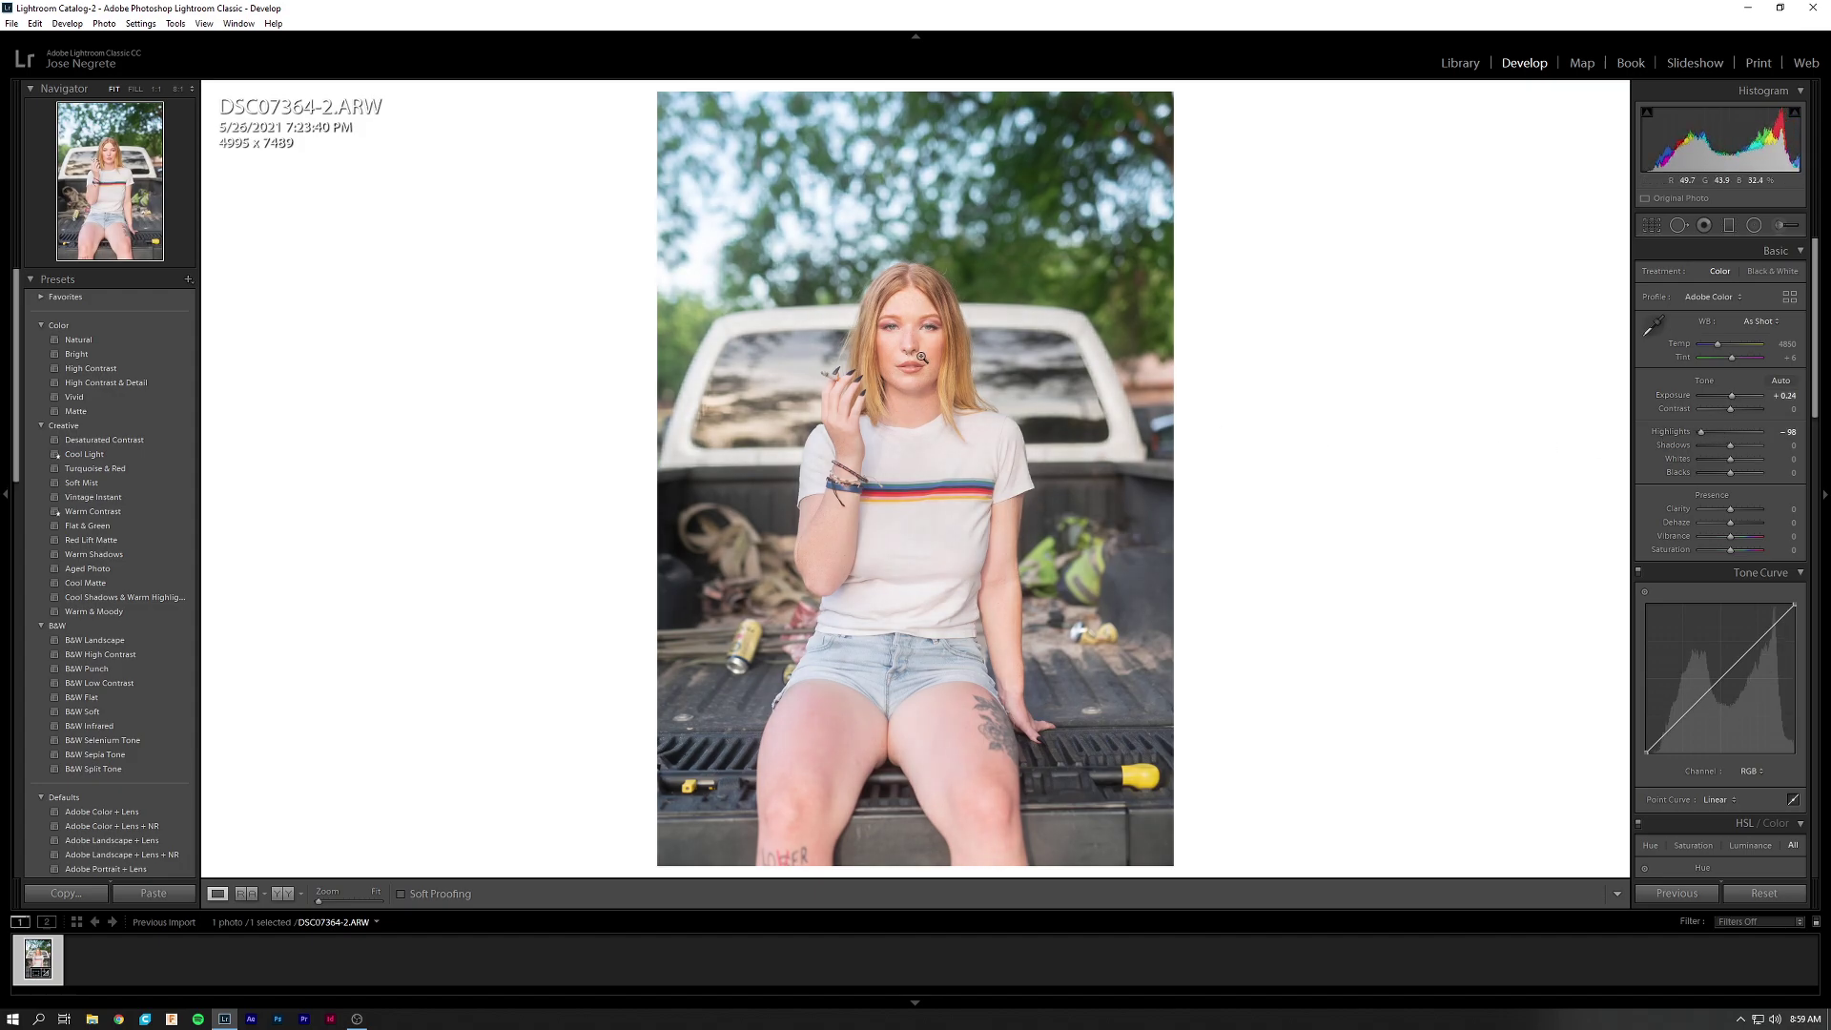
pyautogui.moveTo(909, 327); pyautogui.dragTo(771, 359)
pyautogui.press('z')
pyautogui.moveTo(1700, 431); pyautogui.dragTo(1729, 434)
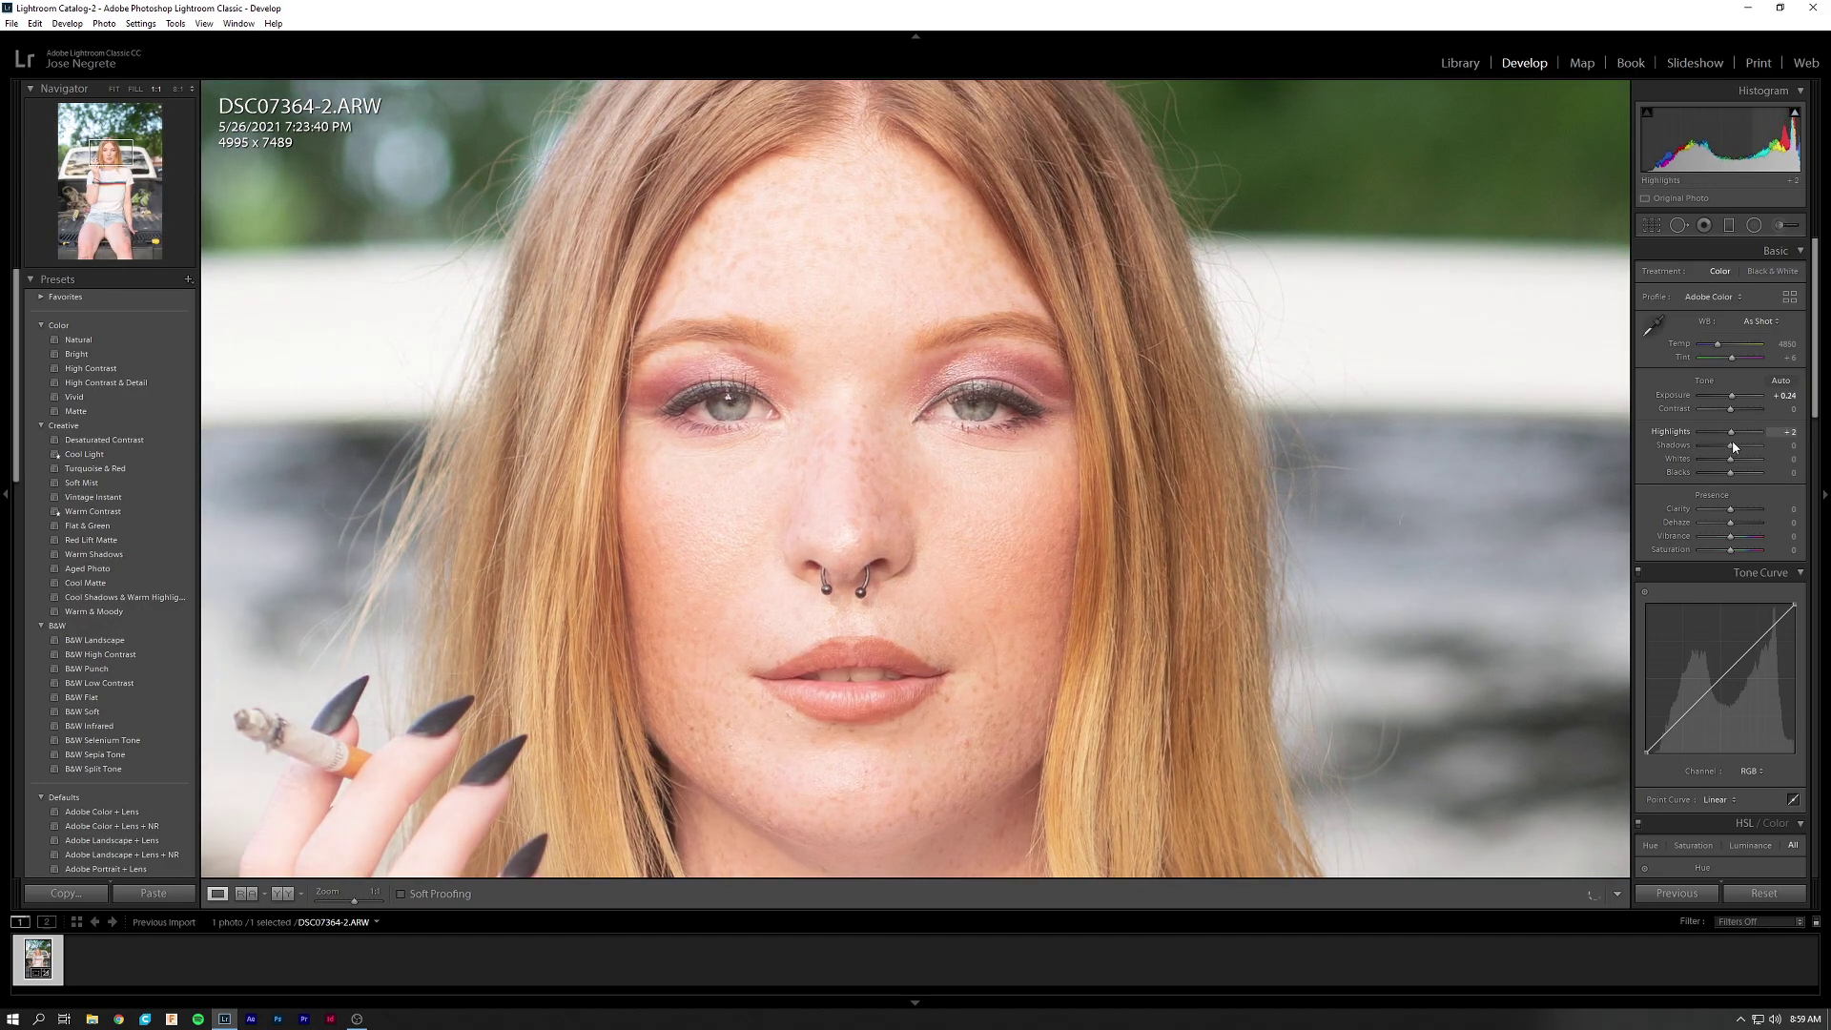
pyautogui.moveTo(889, 326); pyautogui.dragTo(946, 372)
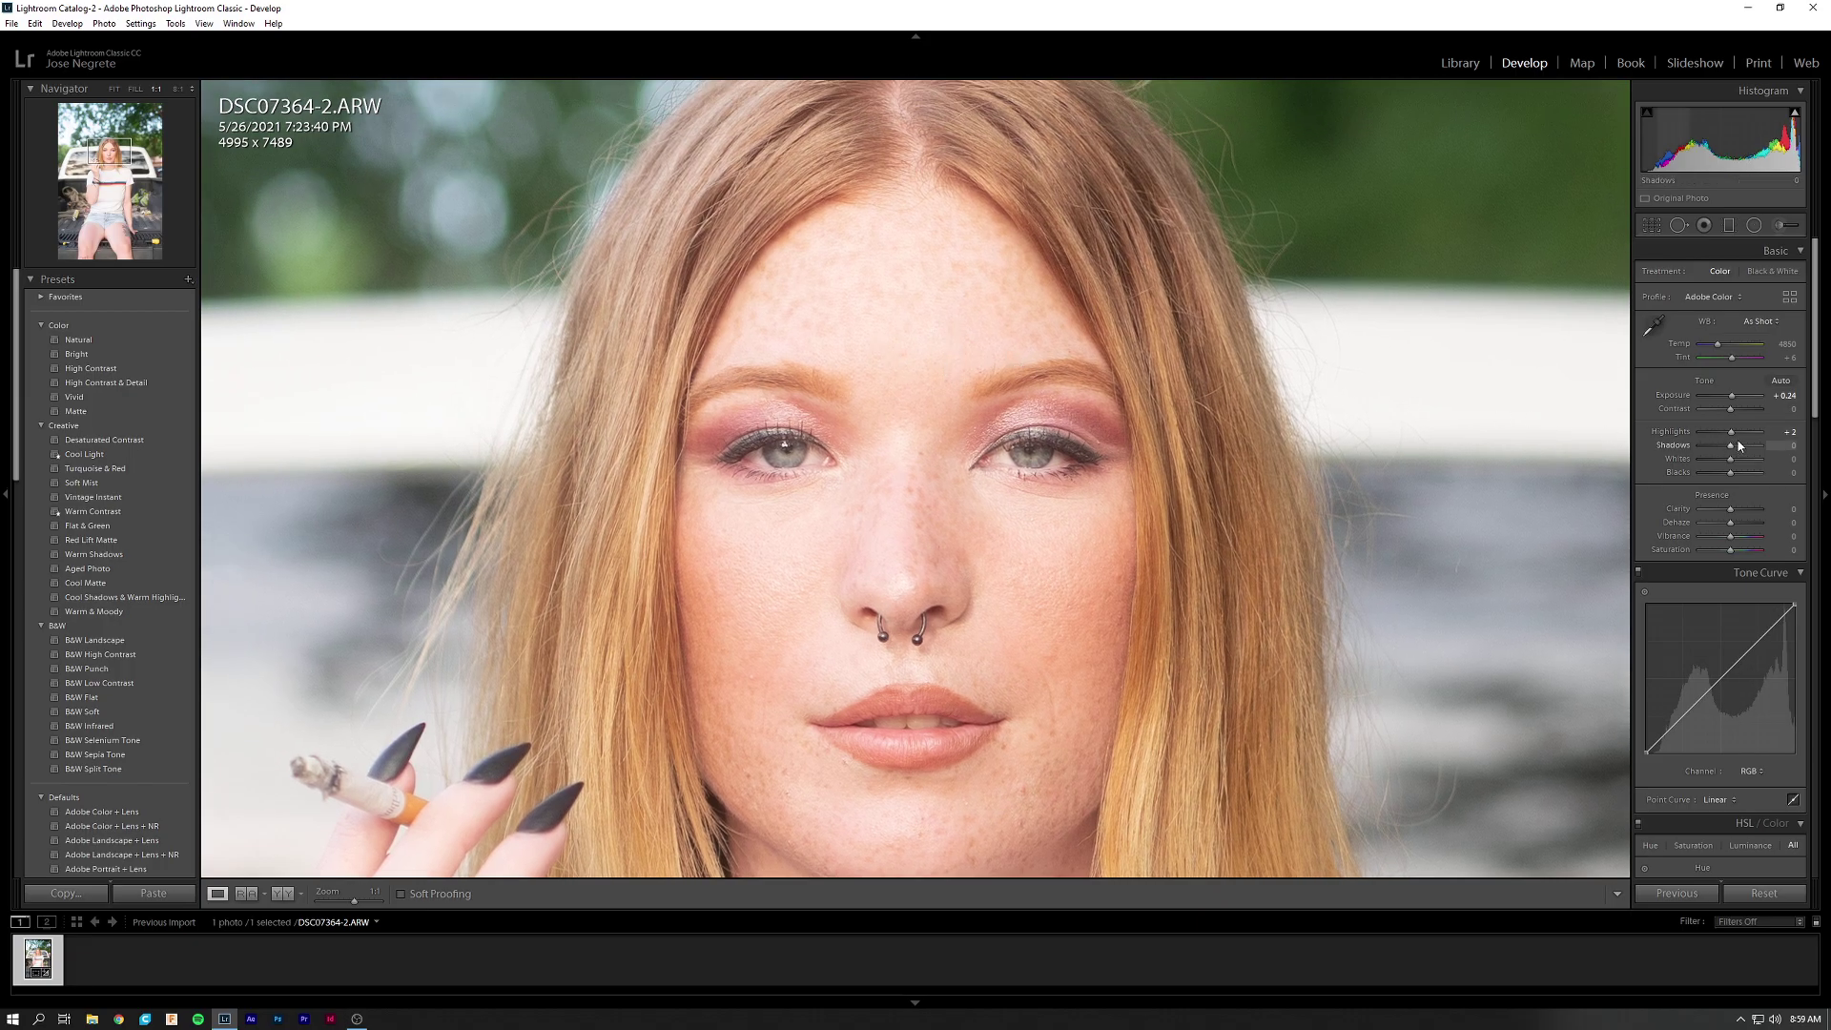
pyautogui.moveTo(1731, 432); pyautogui.dragTo(1655, 437)
pyautogui.click(970, 372)
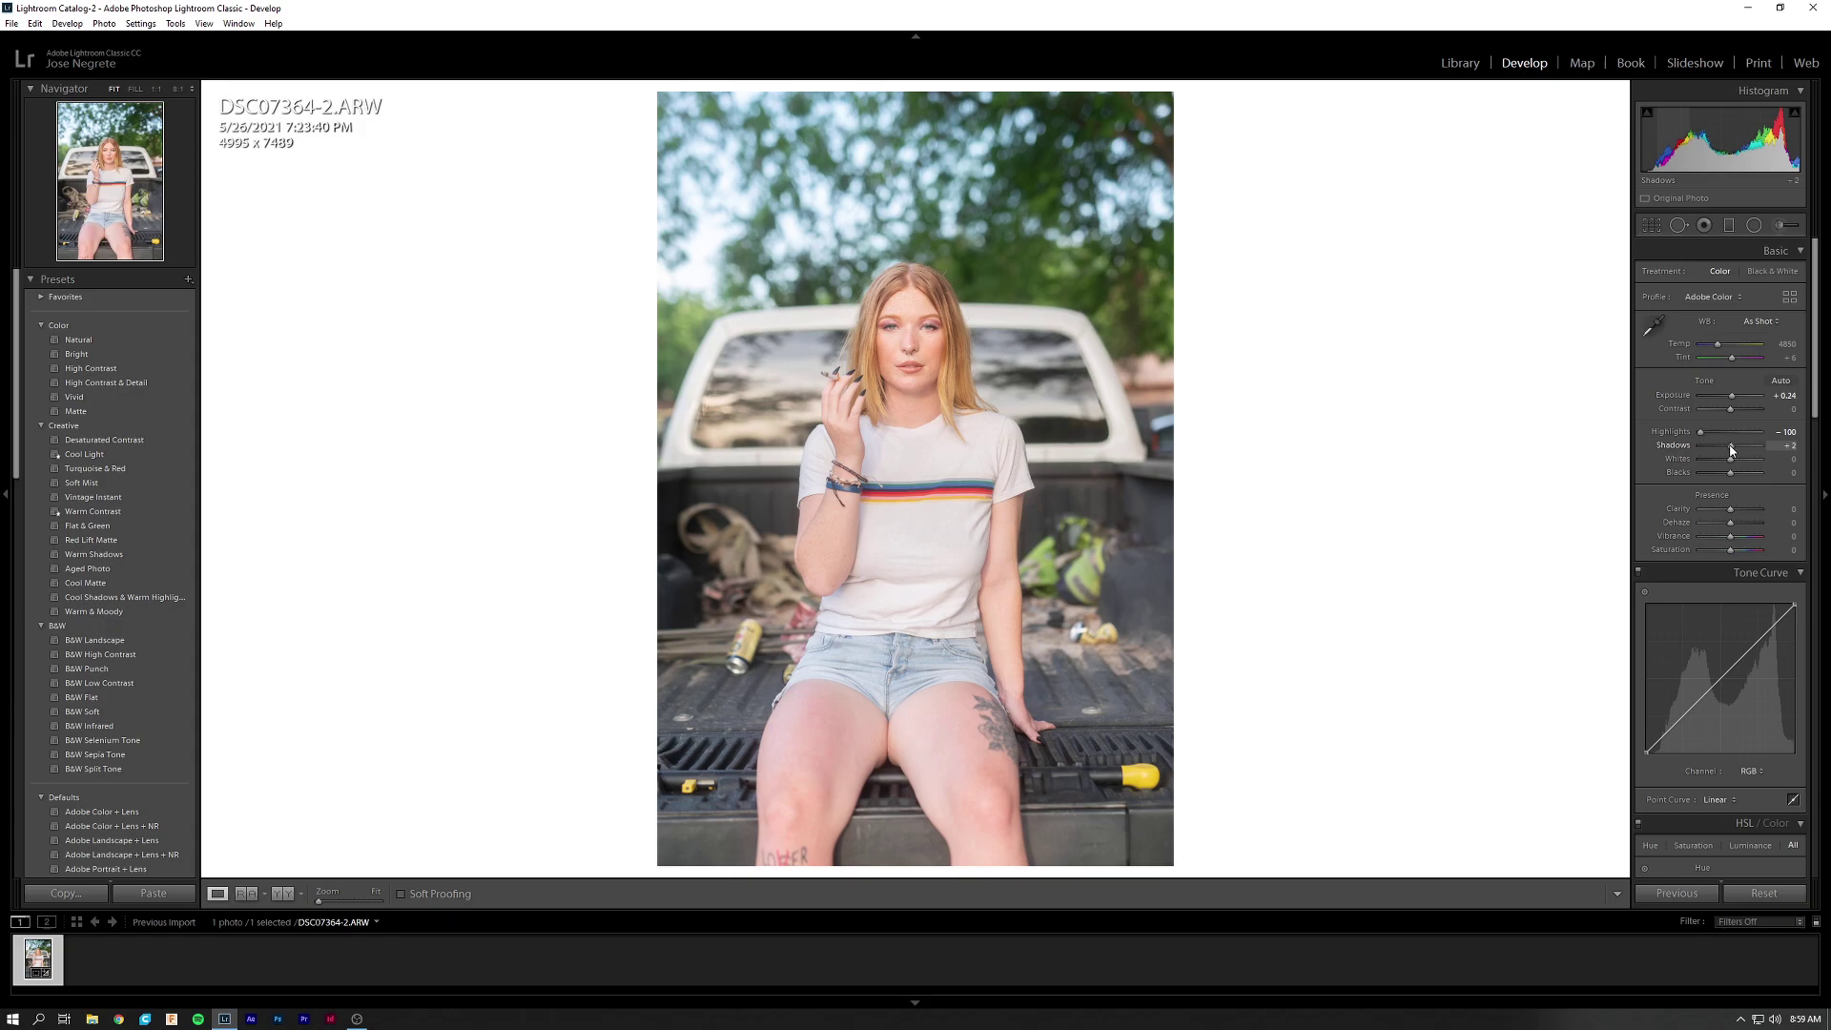
# Try lifting Shadows, then reset them to zero.
pyautogui.moveTo(1728, 445); pyautogui.dragTo(1730, 449)
pyautogui.doubleClick(1673, 445)
pyautogui.click(902, 322)
pyautogui.moveTo(891, 334); pyautogui.dragTo(882, 706)
# Deepen Blacks to -21 and settle Contrast at +7.
pyautogui.moveTo(1733, 479); pyautogui.dragTo(1727, 479)
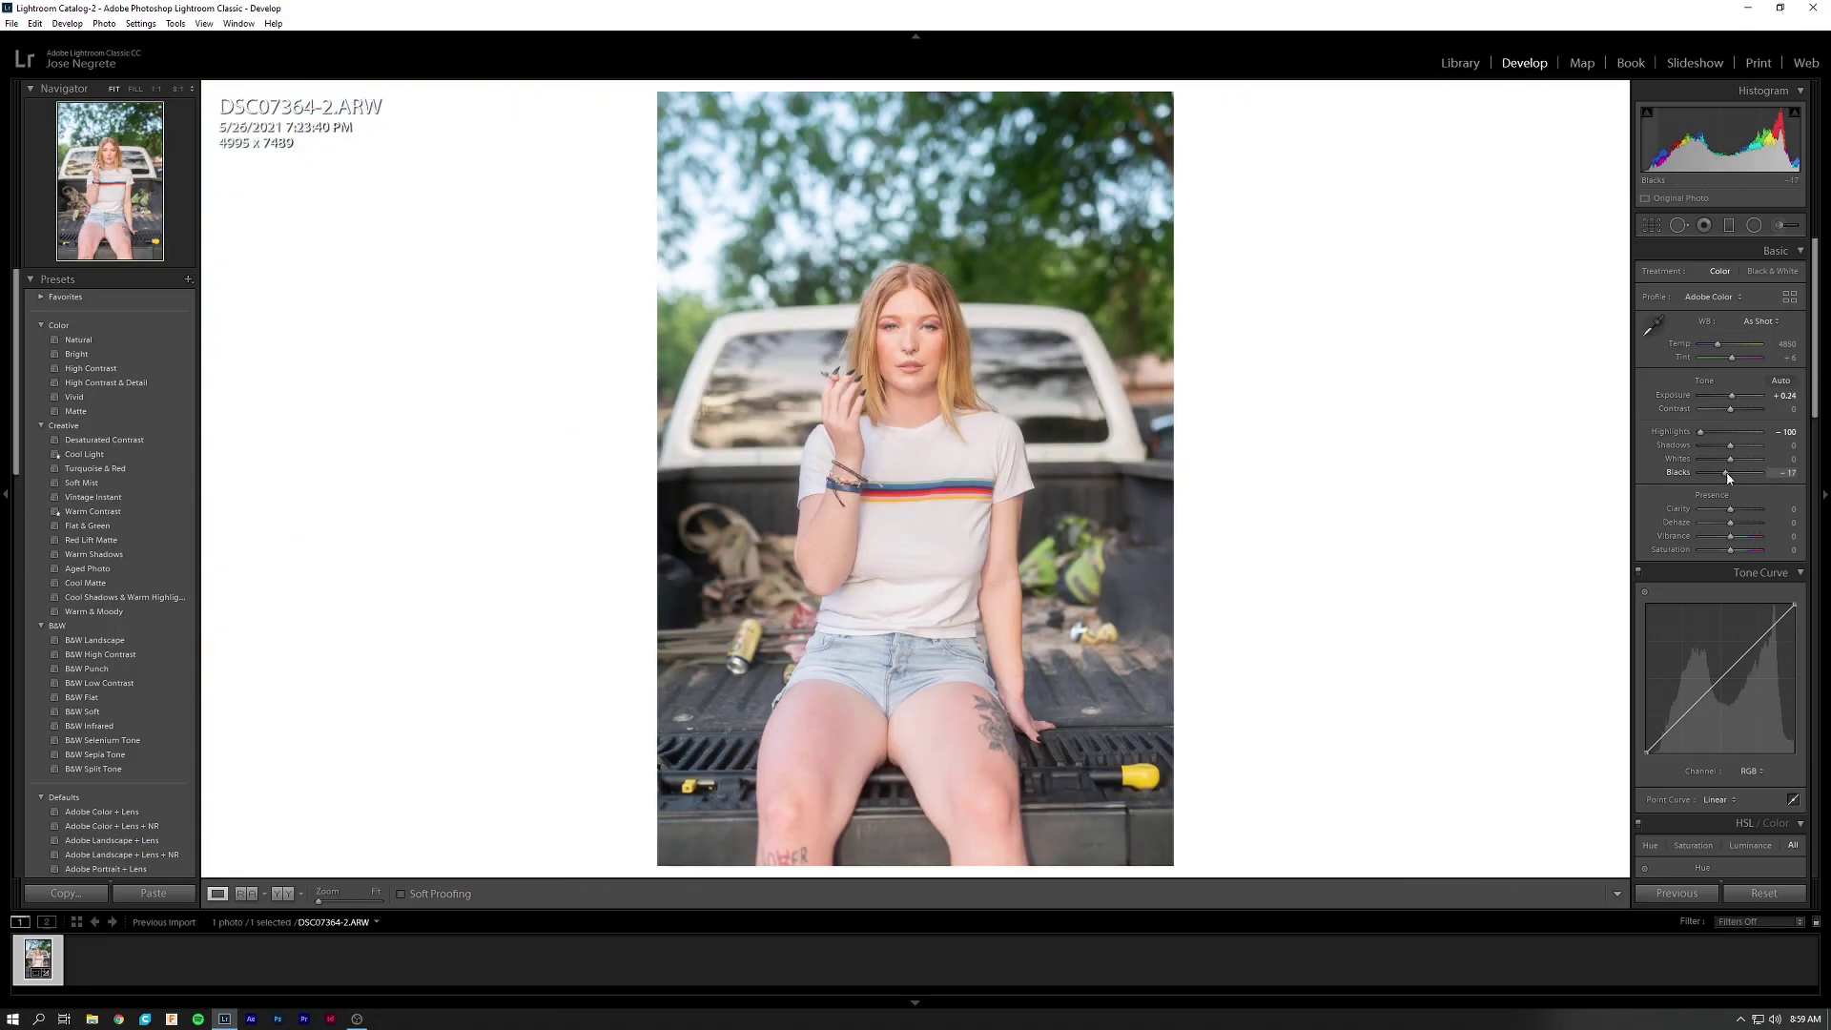
pyautogui.moveTo(1731, 415)
pyautogui.mouseDown()
pyautogui.moveTo(1696, 407)
pyautogui.moveTo(1775, 419)
pyautogui.moveTo(1733, 410)
pyautogui.mouseUp()
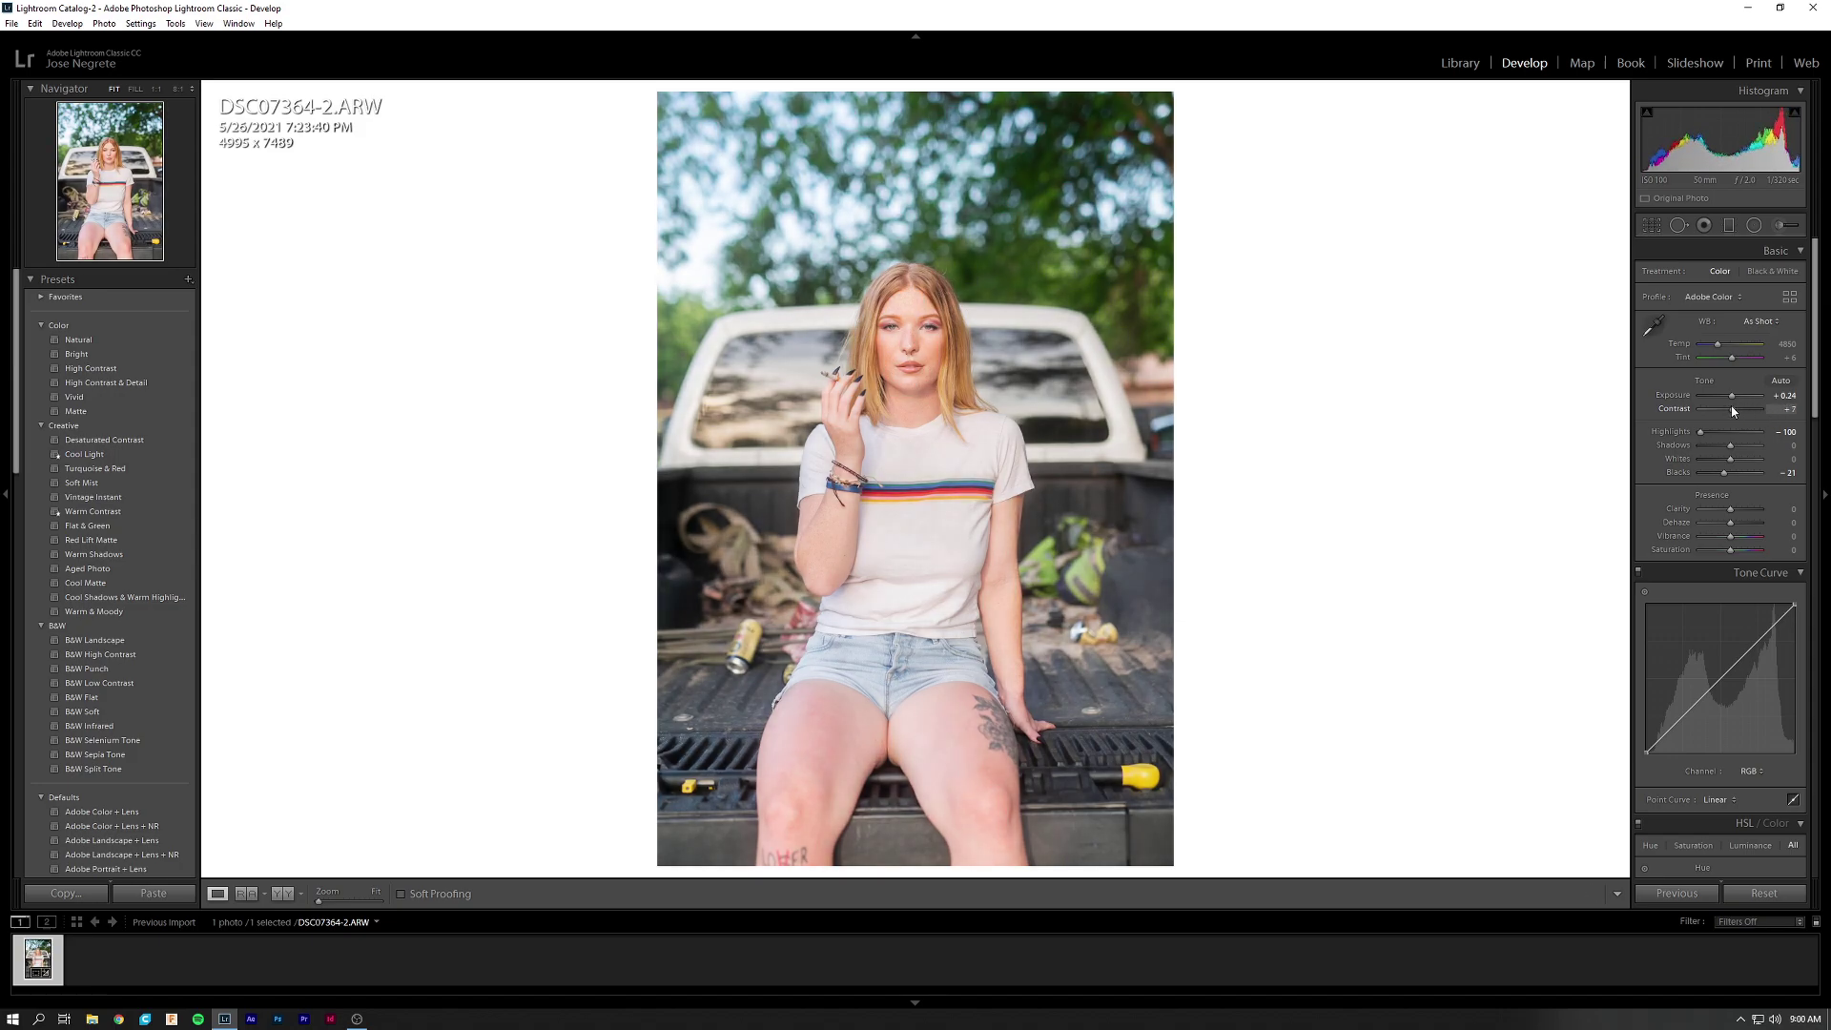
pyautogui.moveTo(1732, 408); pyautogui.dragTo(1733, 409)
pyautogui.click(916, 324)
pyautogui.moveTo(938, 381); pyautogui.dragTo(1176, 355)
pyautogui.doubleClick(1734, 412)
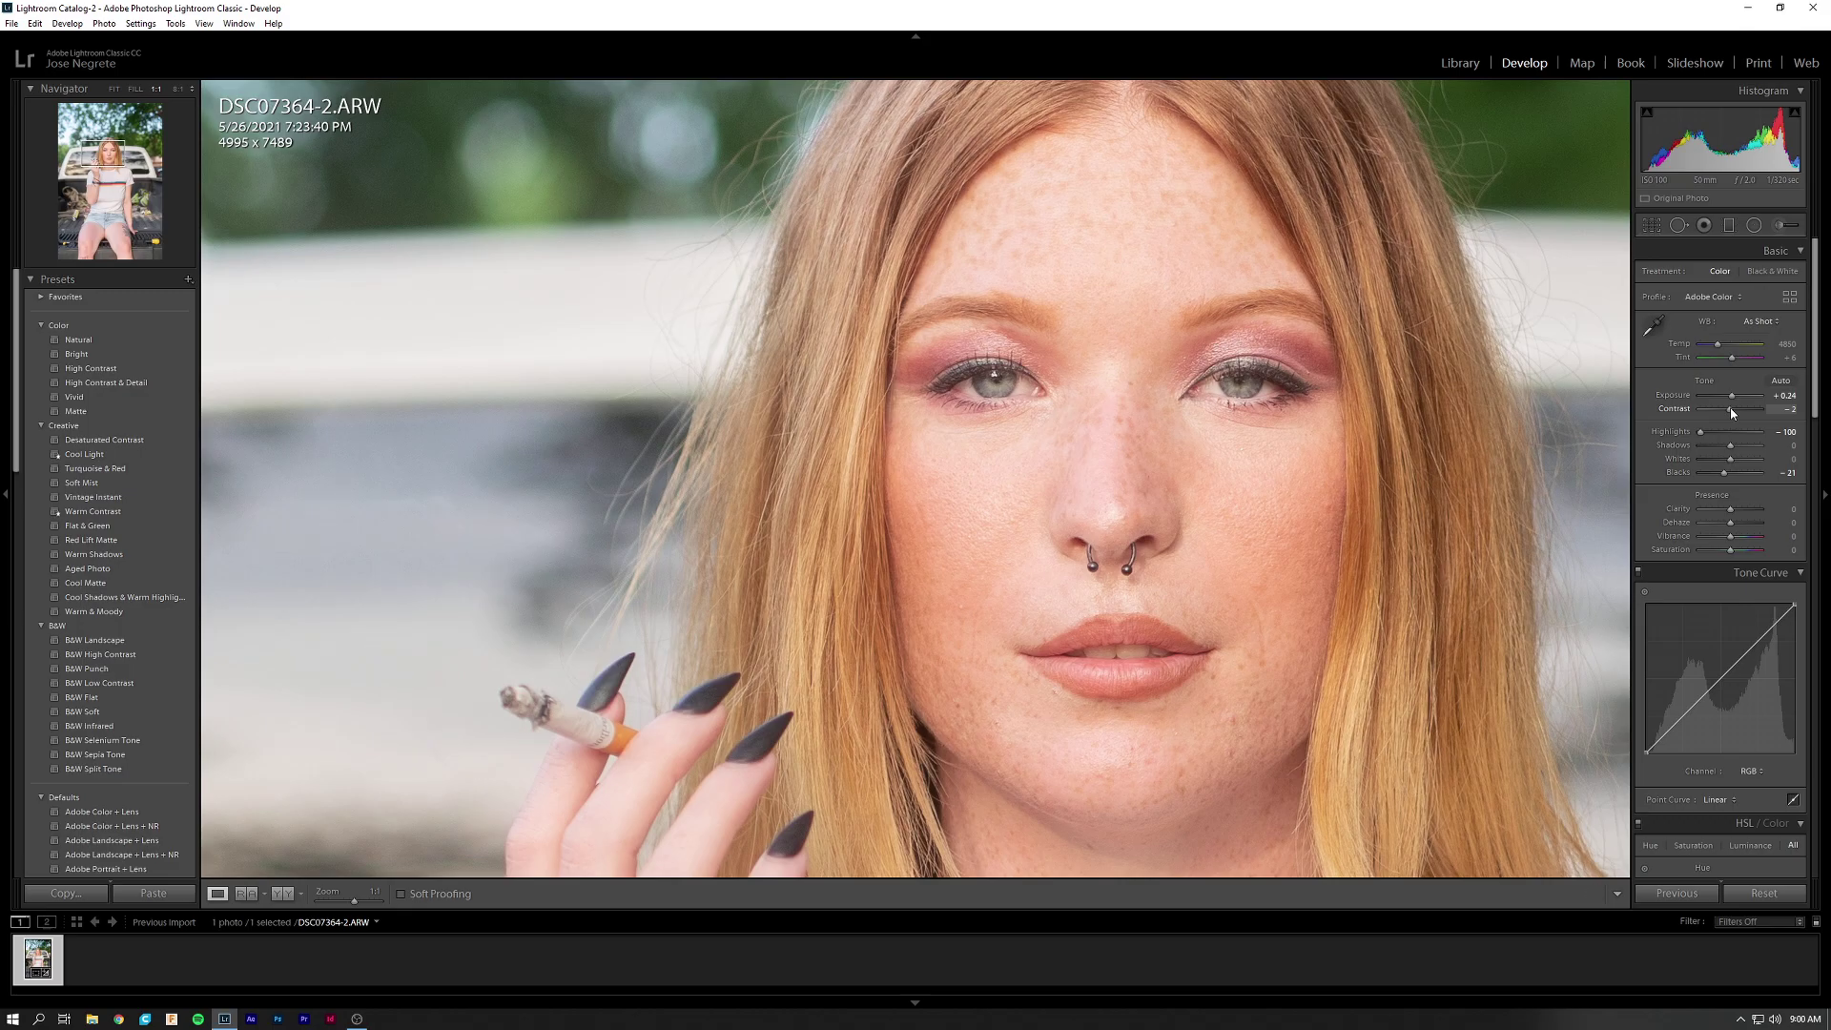
pyautogui.moveTo(1730, 408); pyautogui.dragTo(1736, 410)
# Cool the white balance Temp to 4619, undoing a warmer 6167 attempt.
pyautogui.click(1281, 356)
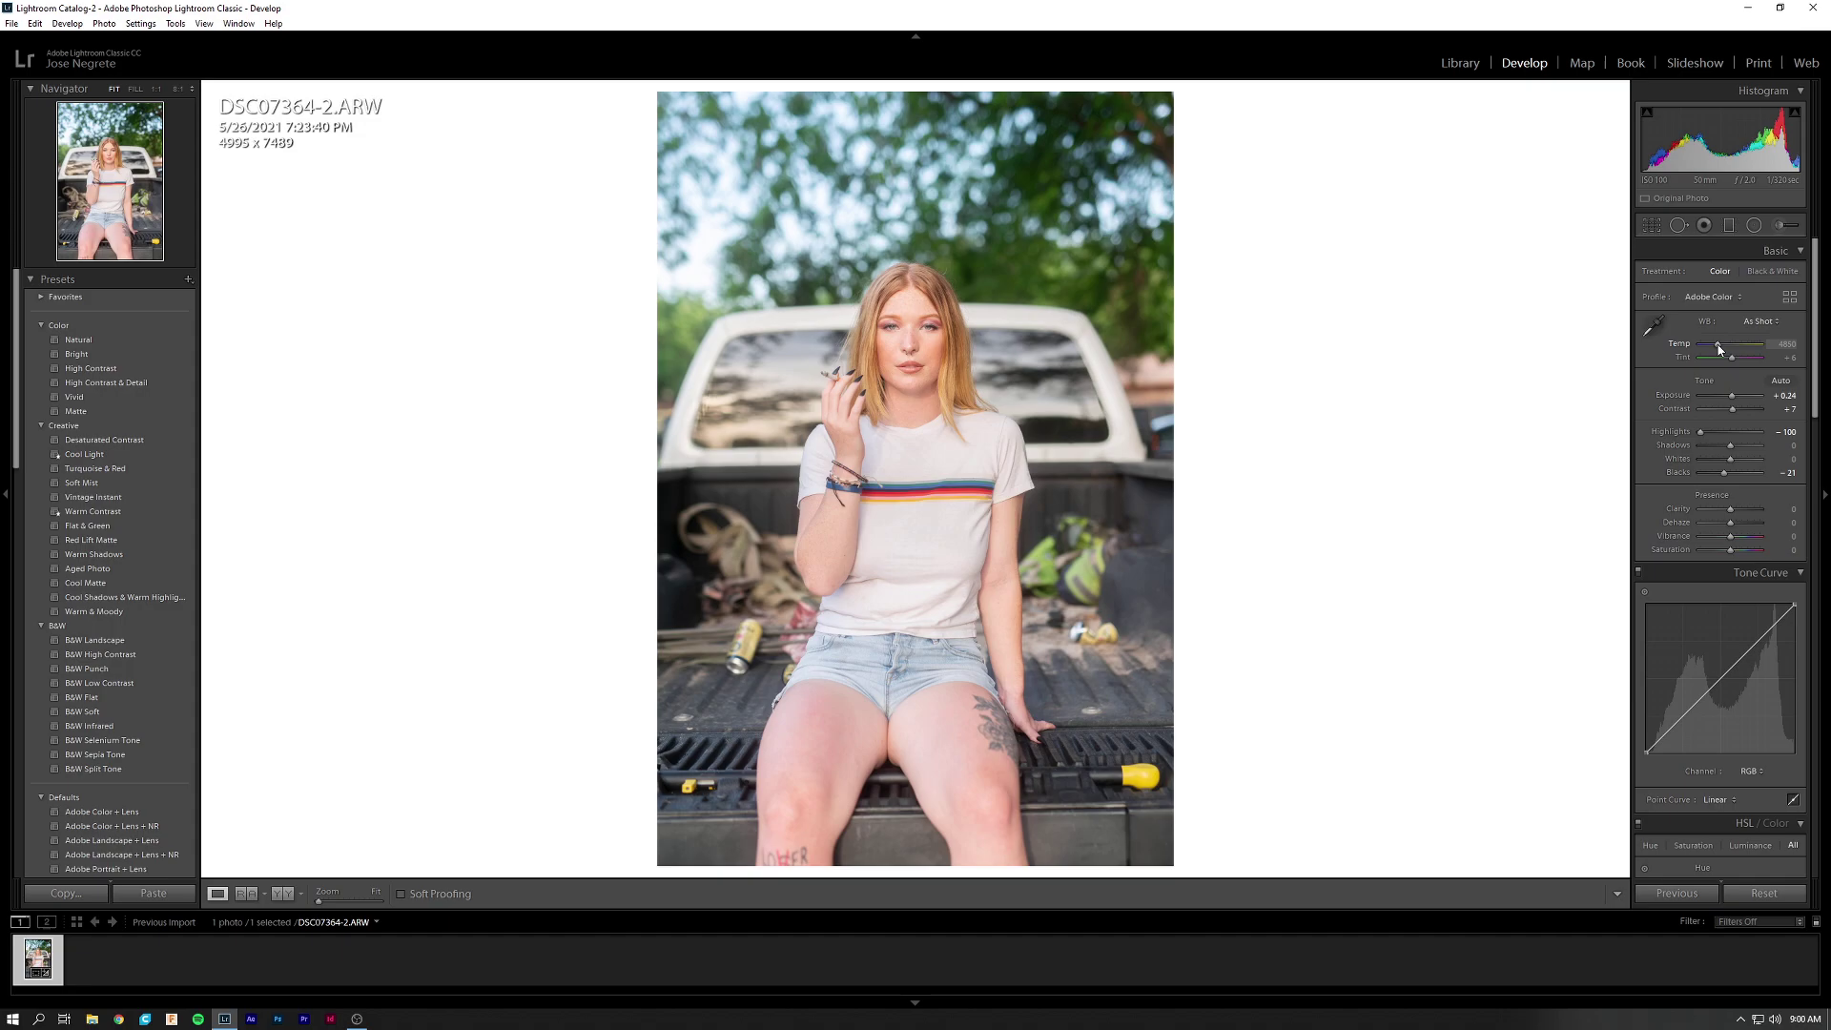
pyautogui.moveTo(1719, 349); pyautogui.dragTo(1717, 350)
pyautogui.click(929, 315)
pyautogui.moveTo(930, 315); pyautogui.dragTo(980, 274)
pyautogui.moveTo(1717, 345); pyautogui.dragTo(1726, 351)
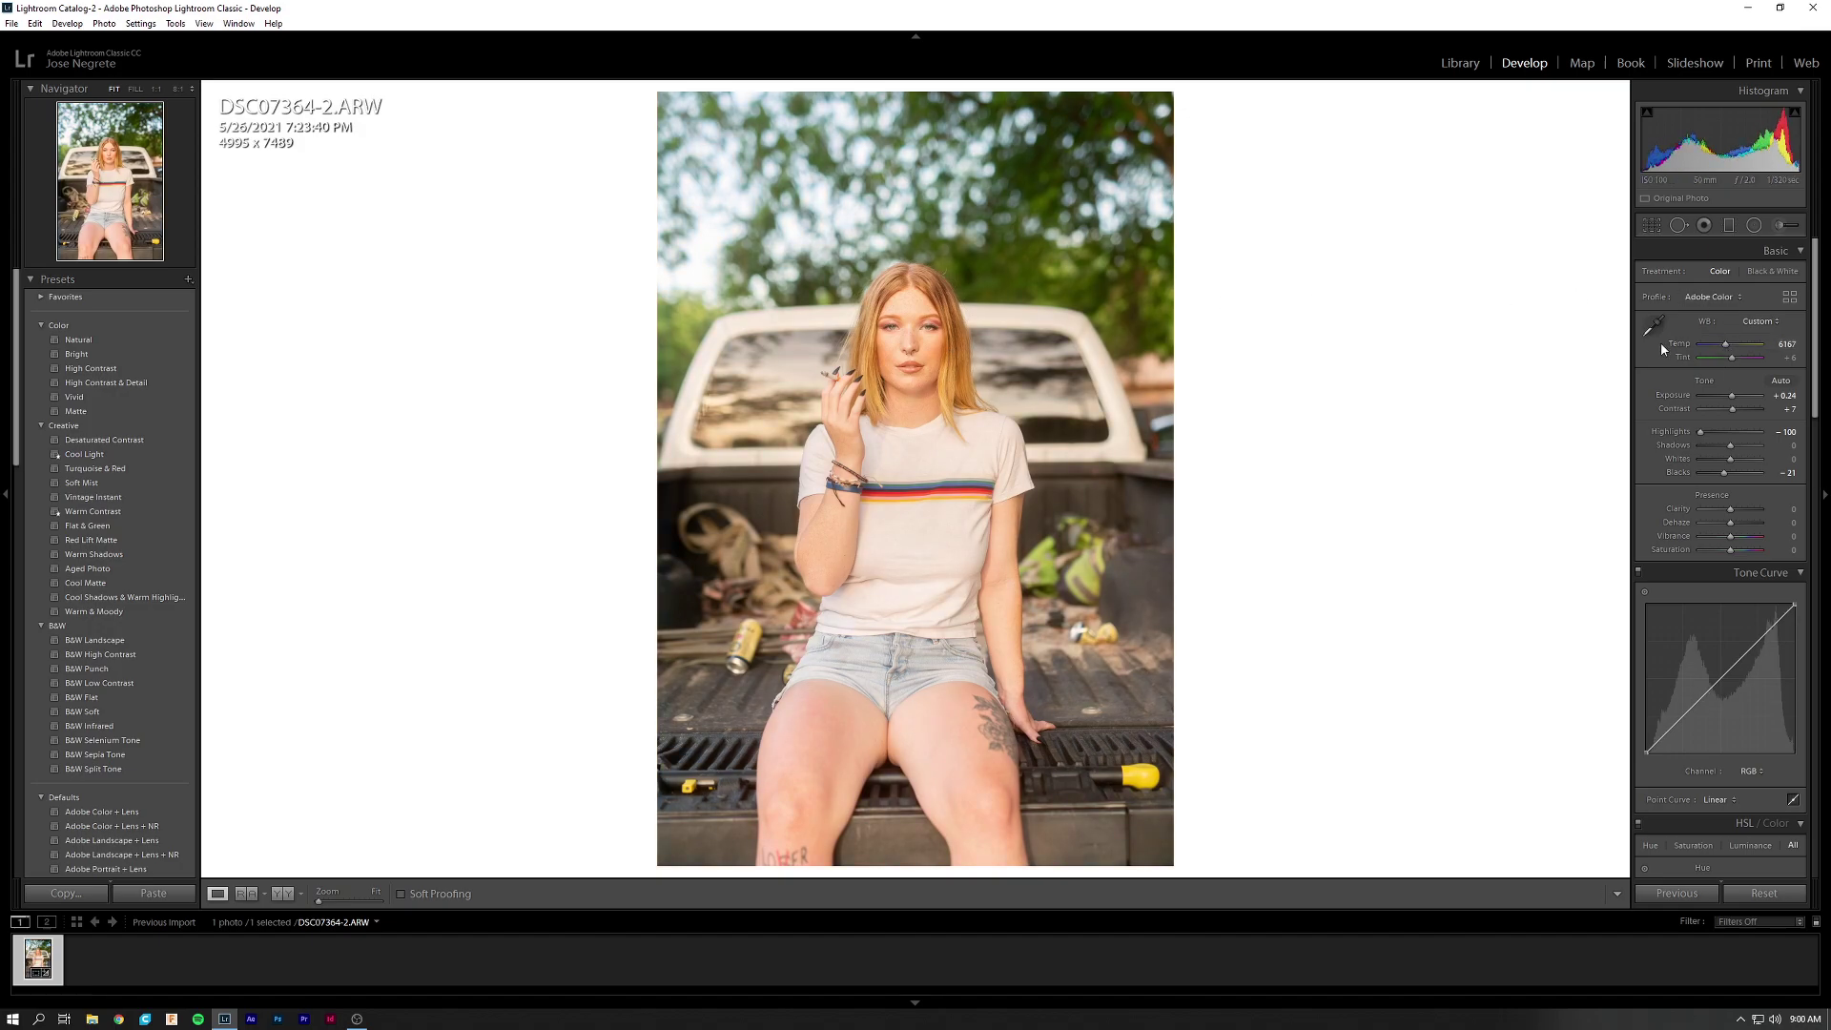
pyautogui.hotkey('ctrl', 'z')
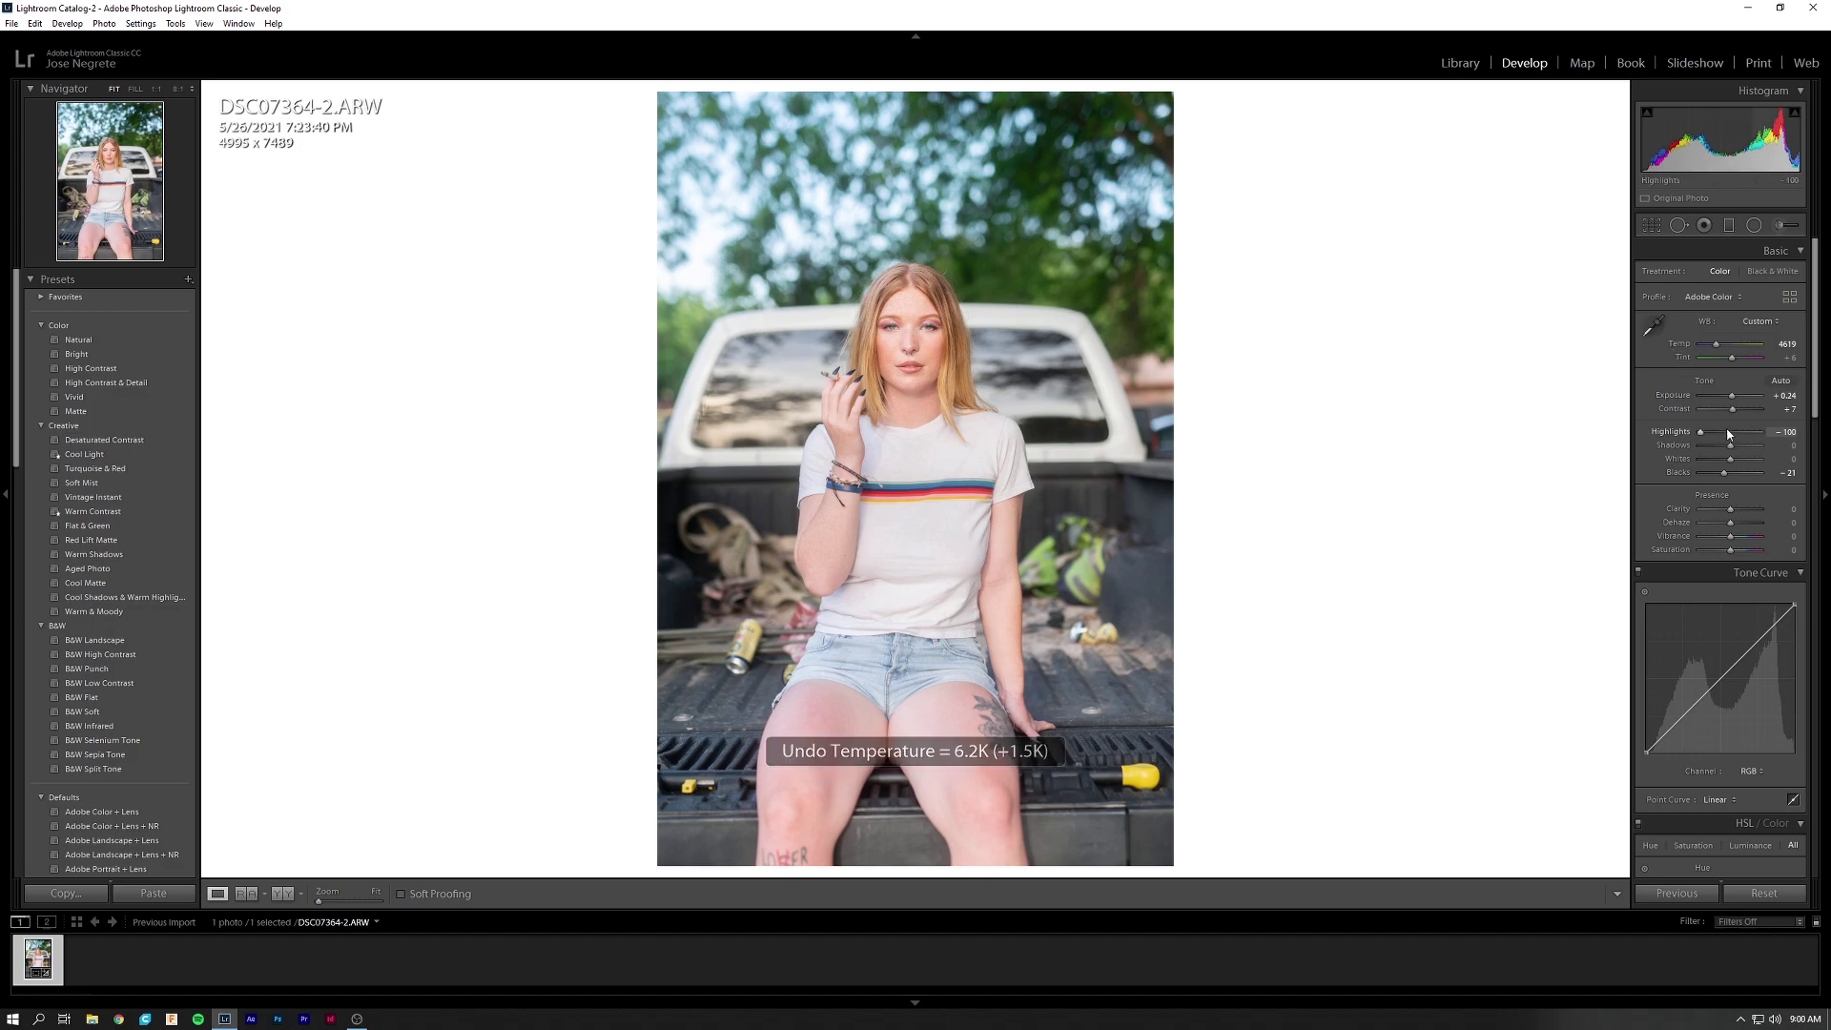
# Lift Whites to +29, checking the shirt and face at 1:1.
pyautogui.moveTo(1729, 460); pyautogui.dragTo(1739, 467)
pyautogui.click(930, 458)
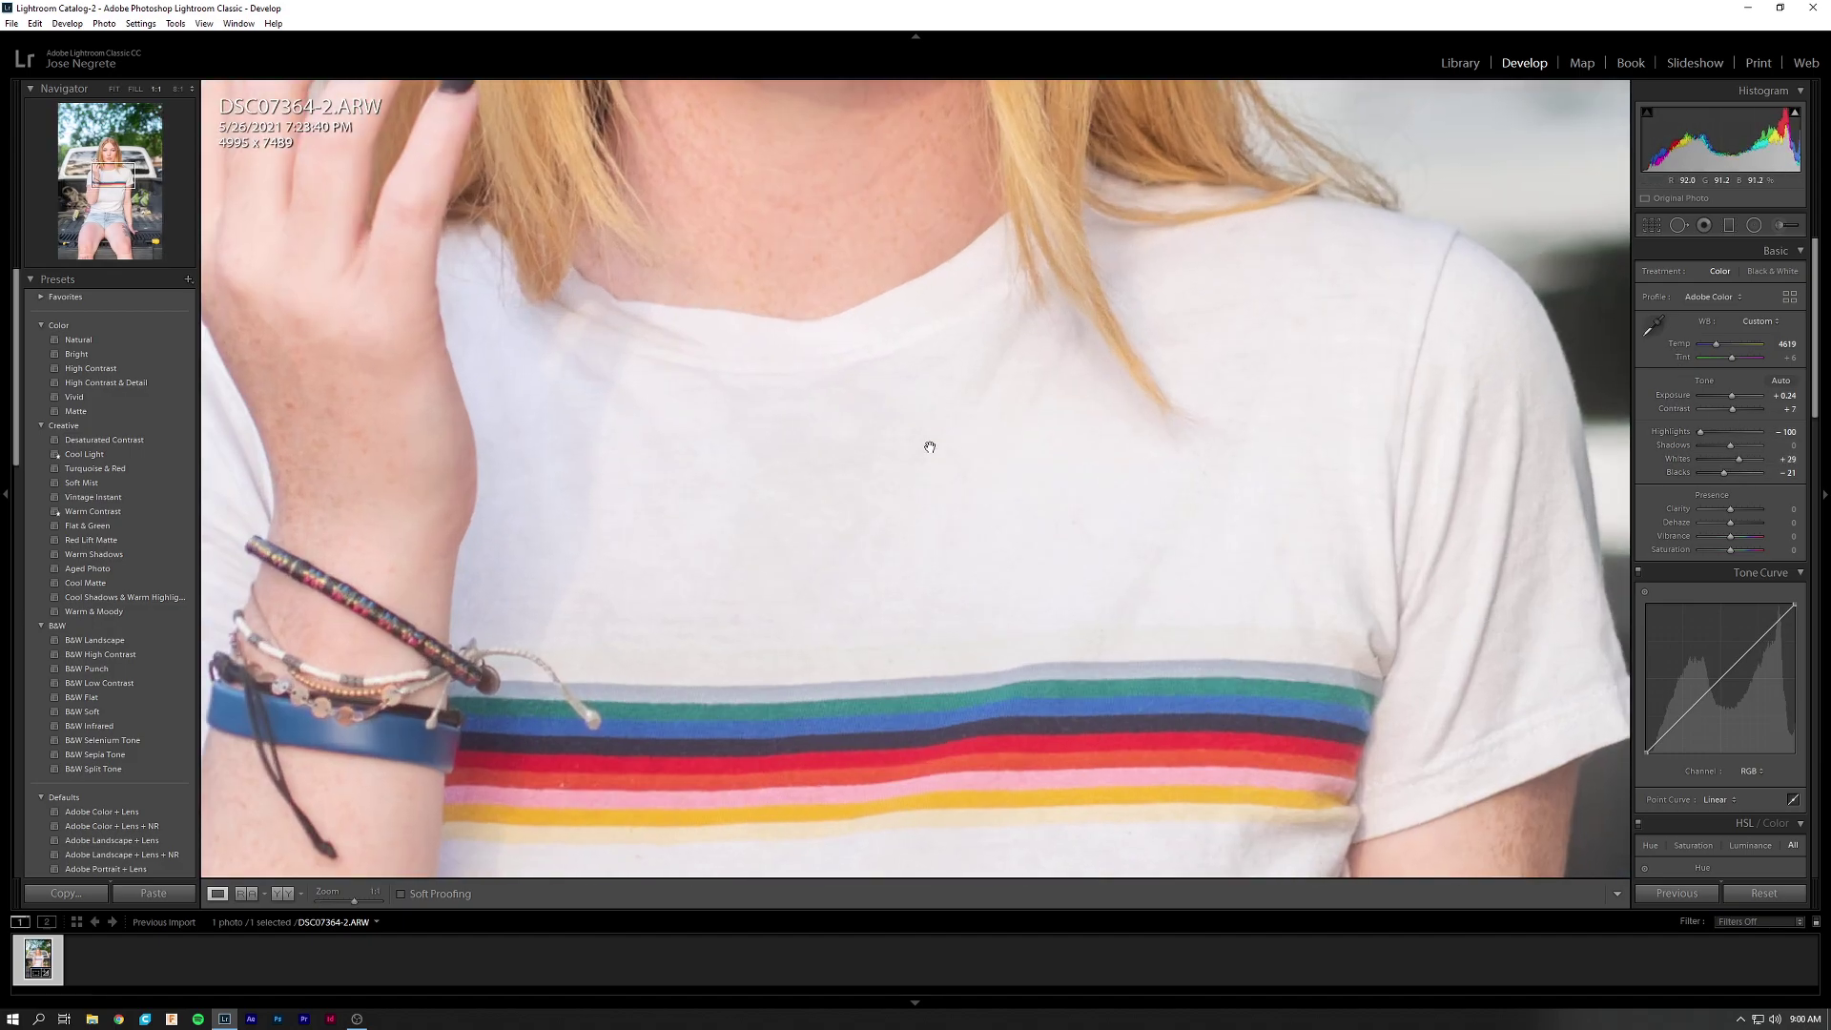
pyautogui.moveTo(931, 442); pyautogui.dragTo(974, 414)
pyautogui.click(733, 429)
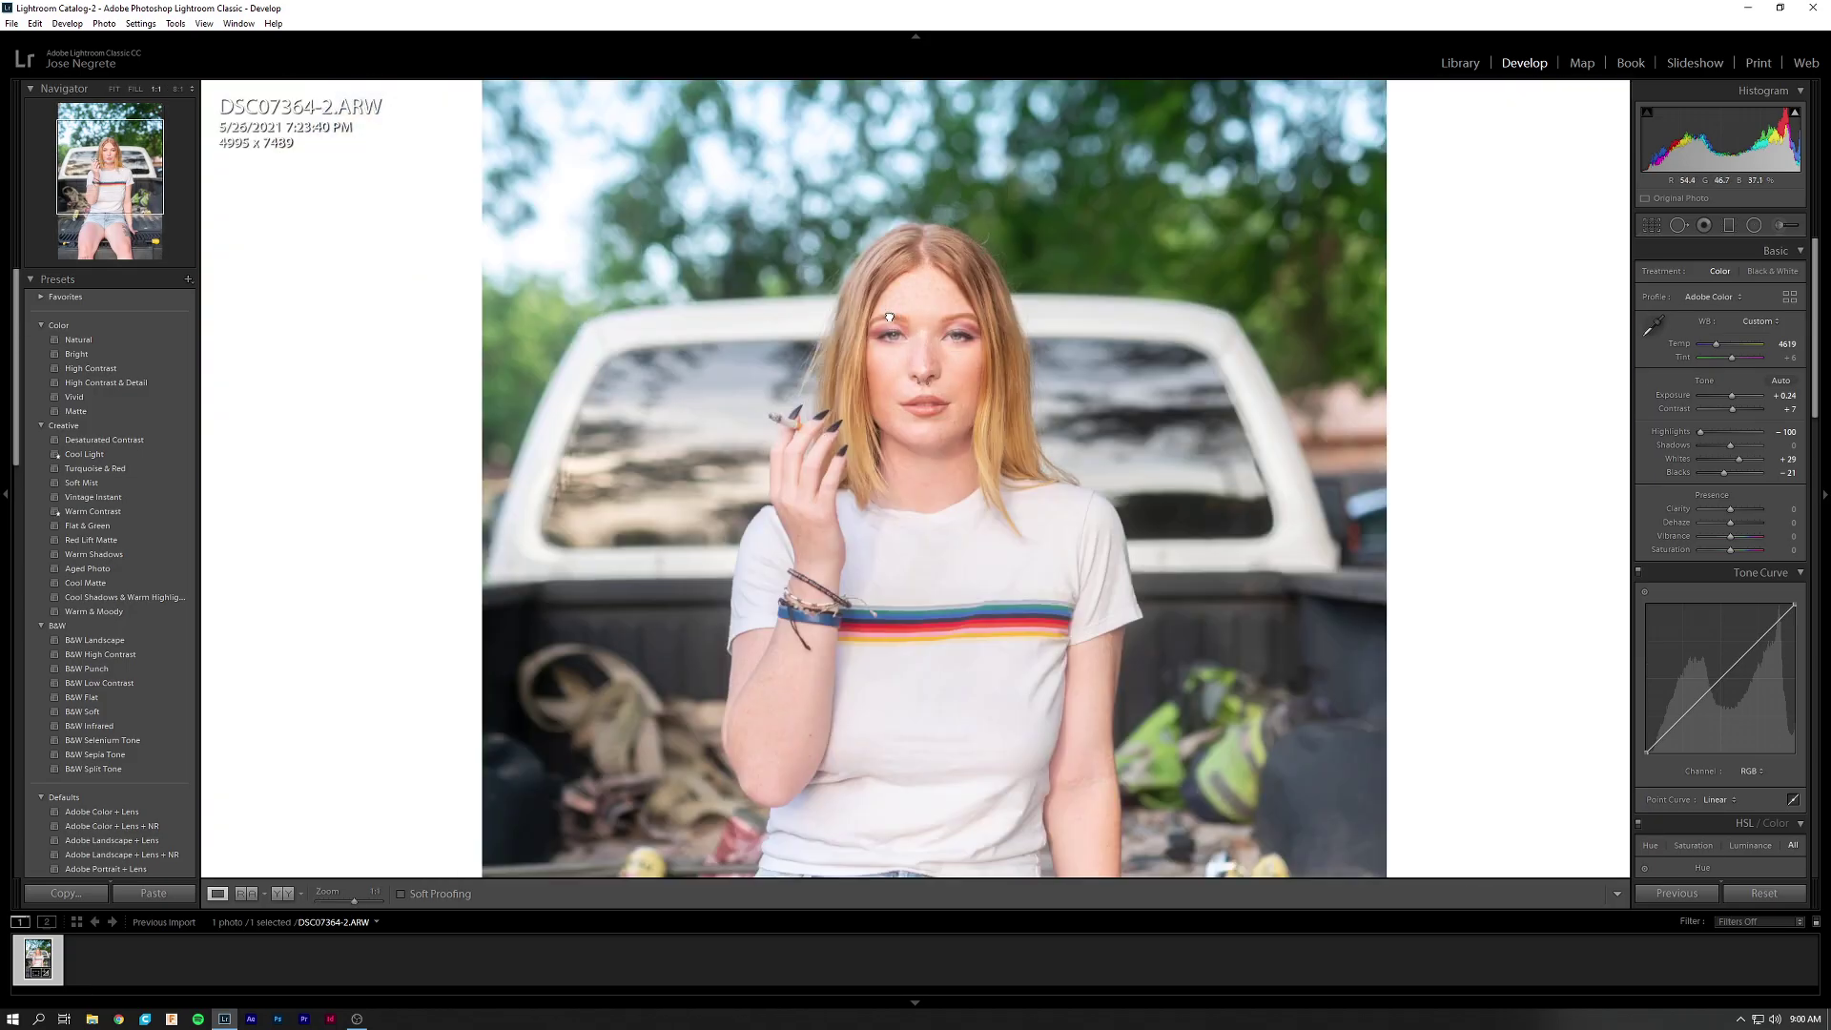
pyautogui.click(889, 317)
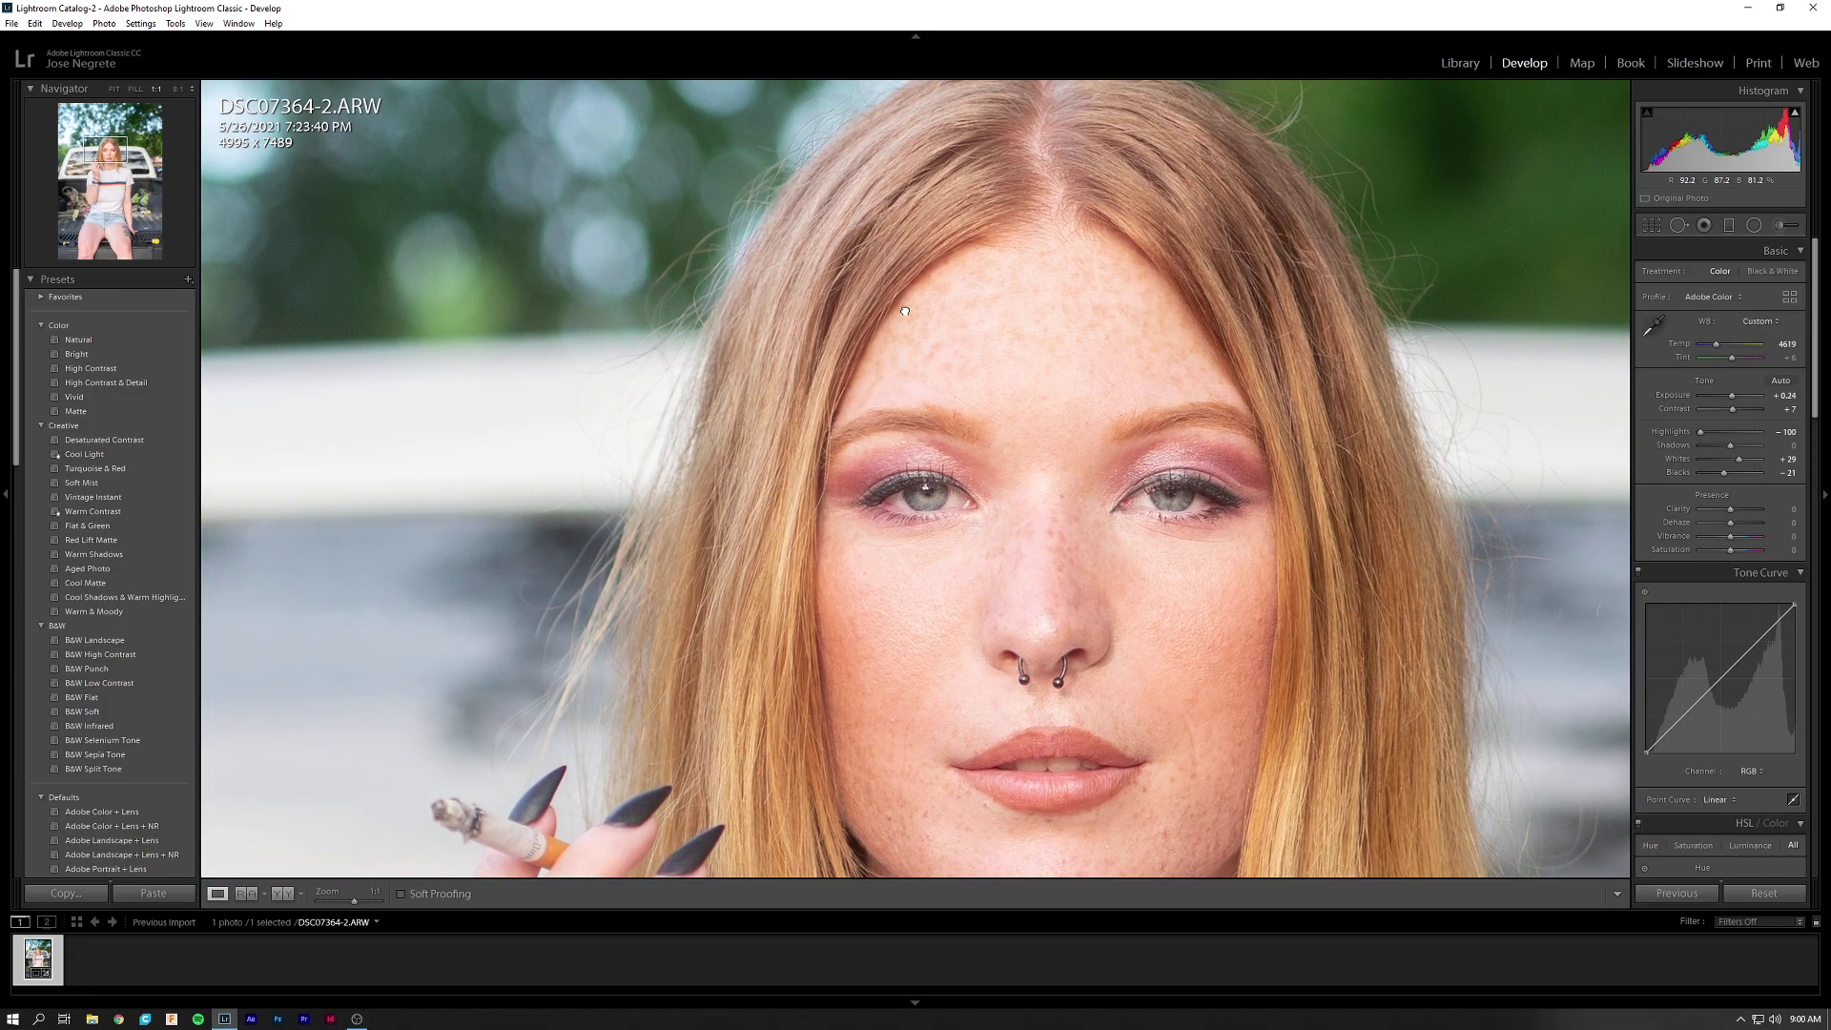
pyautogui.click(897, 363)
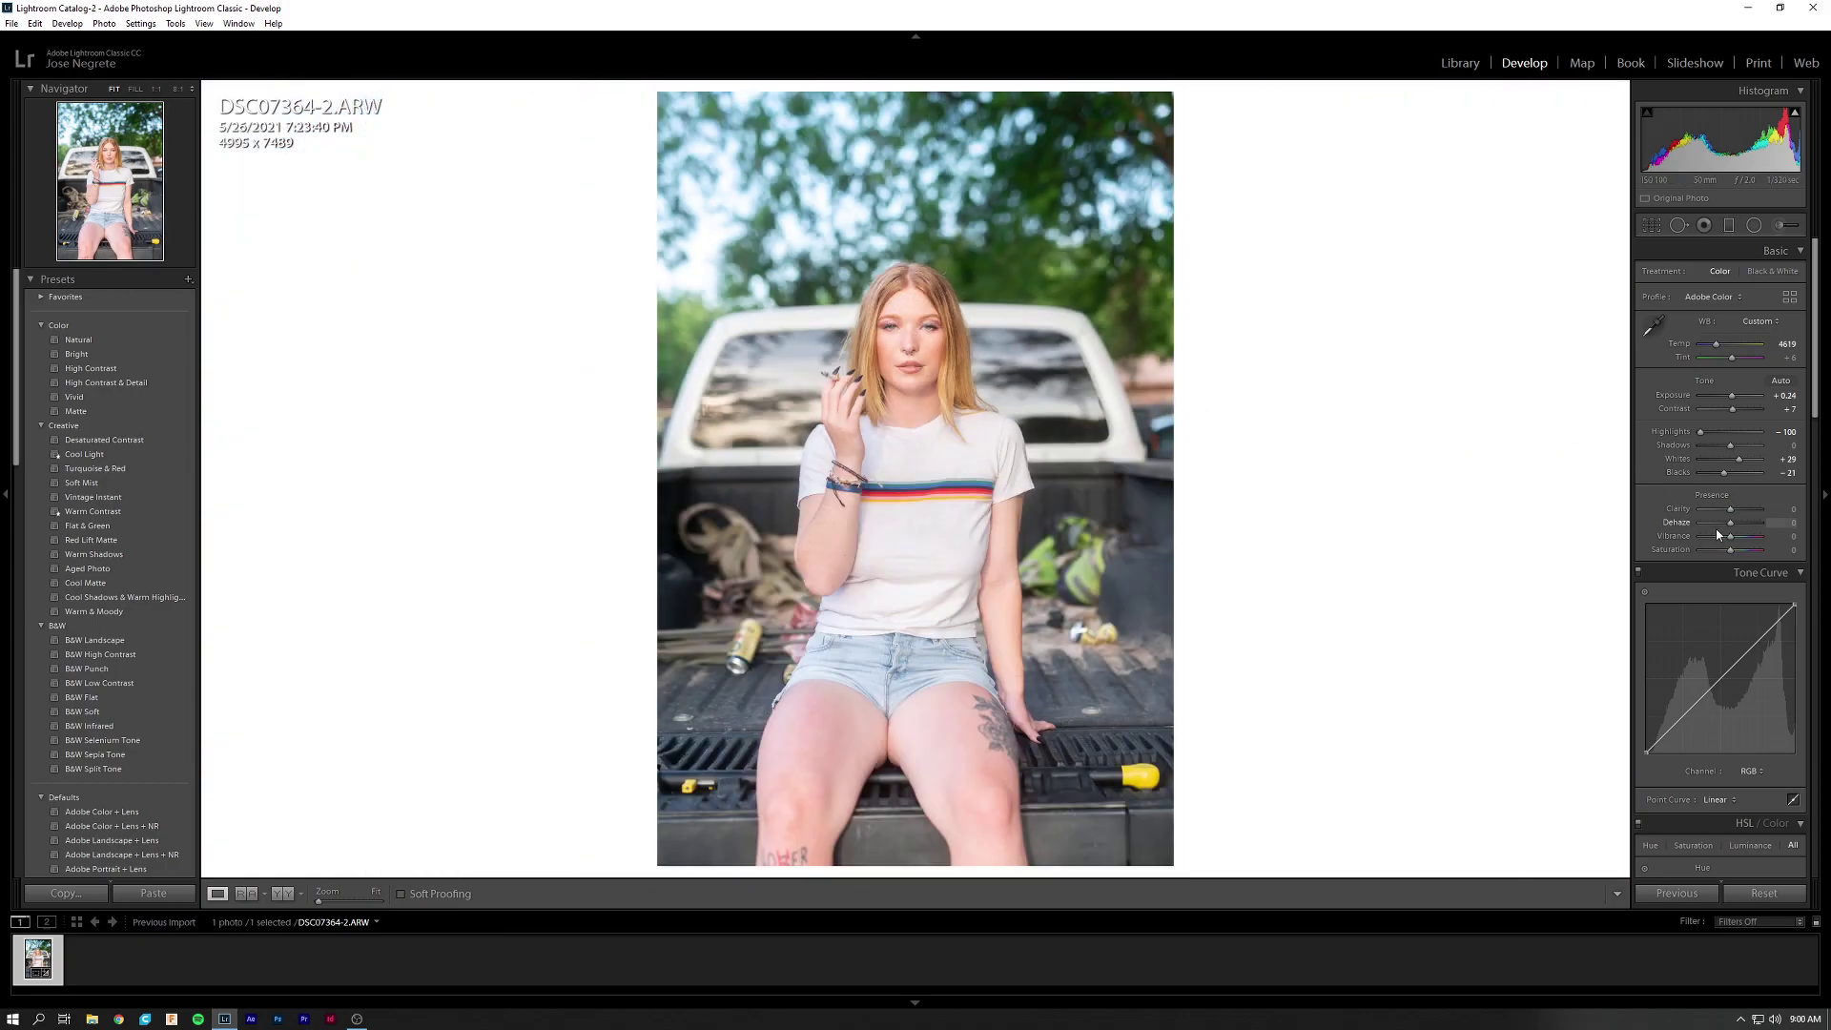
# Set Vibrance to +14 and bring Saturation back from +48 to +2.
pyautogui.moveTo(1731, 537); pyautogui.dragTo(1745, 560)
pyautogui.hotkey('ctrl', 'z')
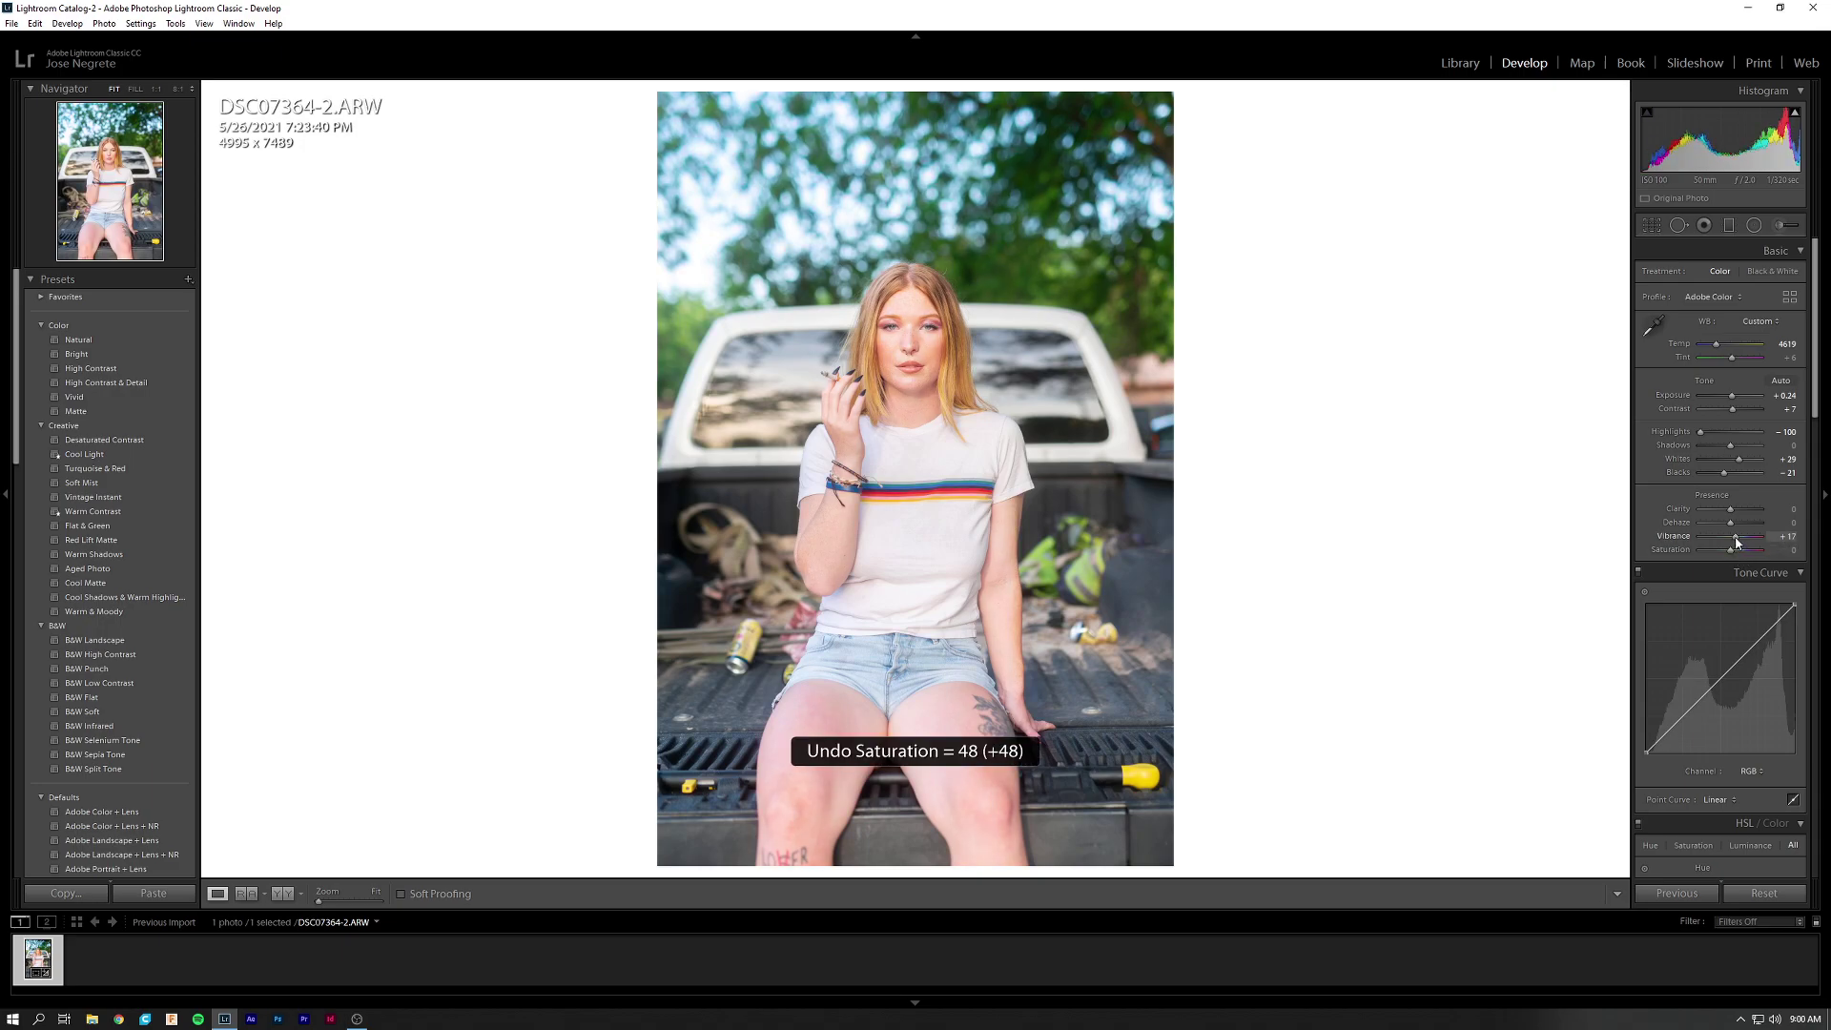
pyautogui.moveTo(1730, 550); pyautogui.dragTo(1734, 551)
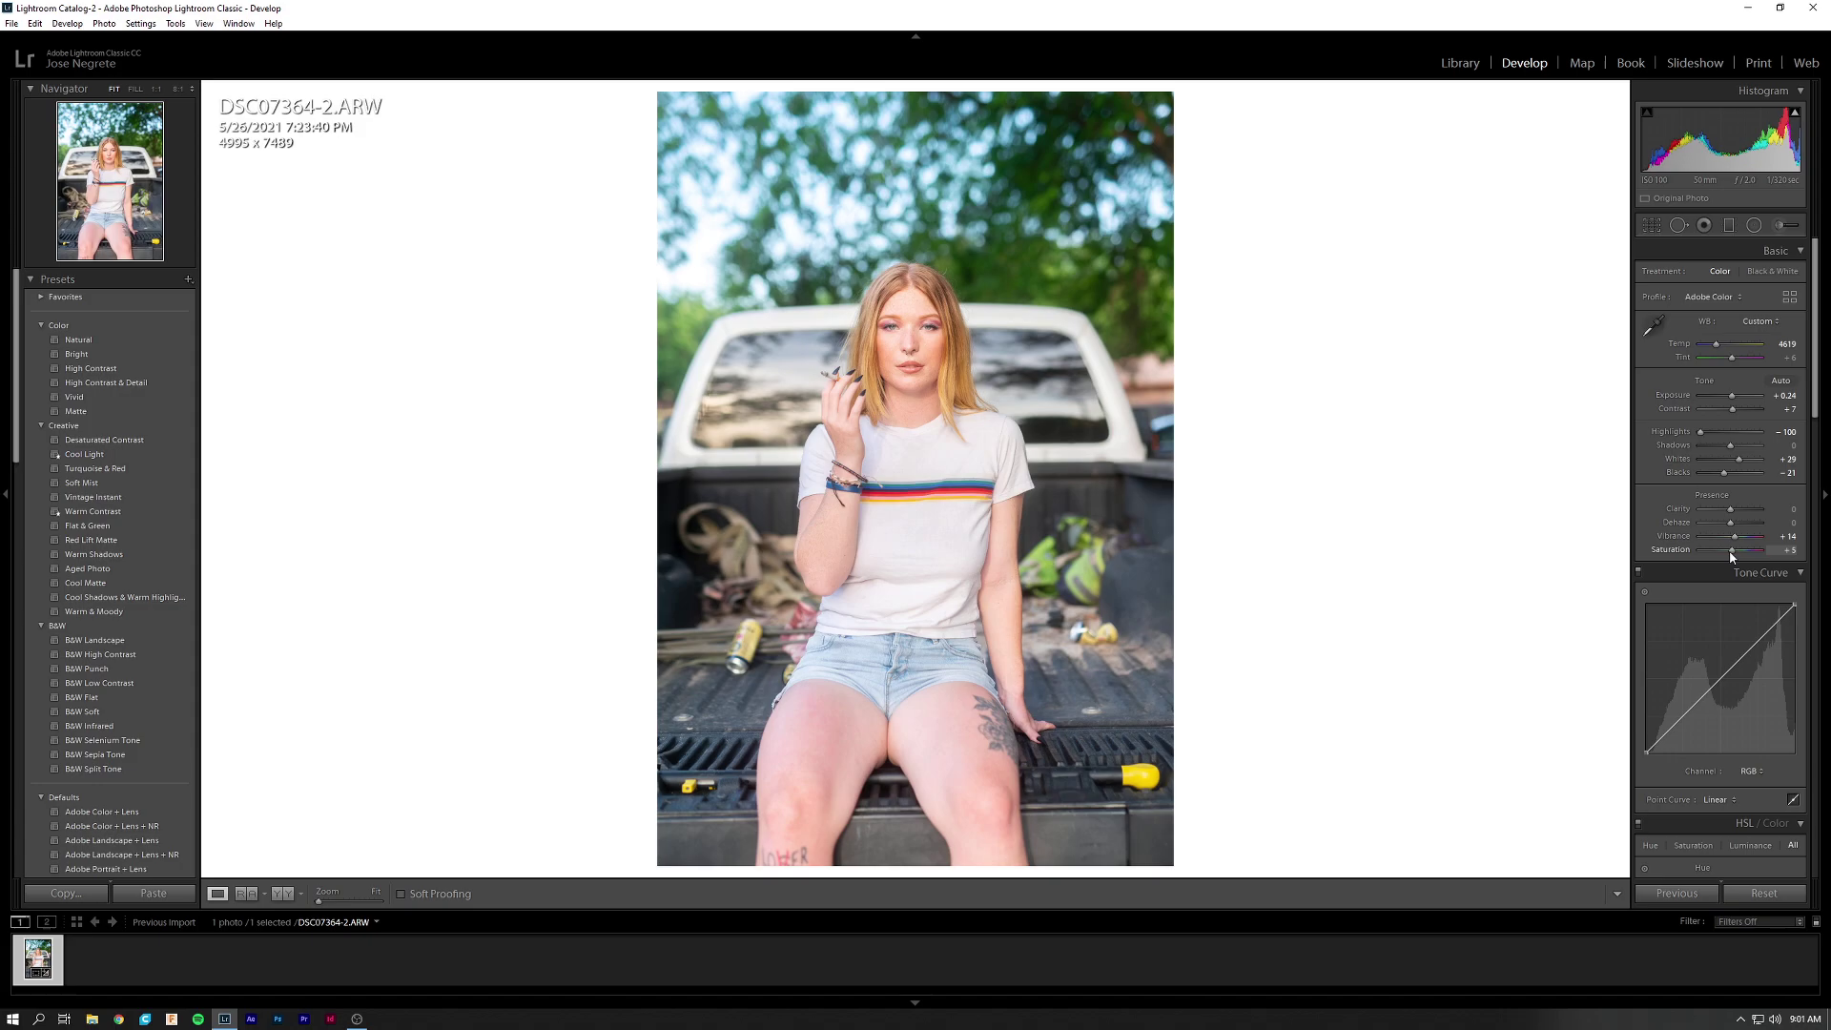
pyautogui.moveTo(1730, 552); pyautogui.dragTo(1731, 552)
# Inspect the tree background and undo trial Yellow and Orange hue shifts.
pyautogui.scroll(-6, 1686, 496)
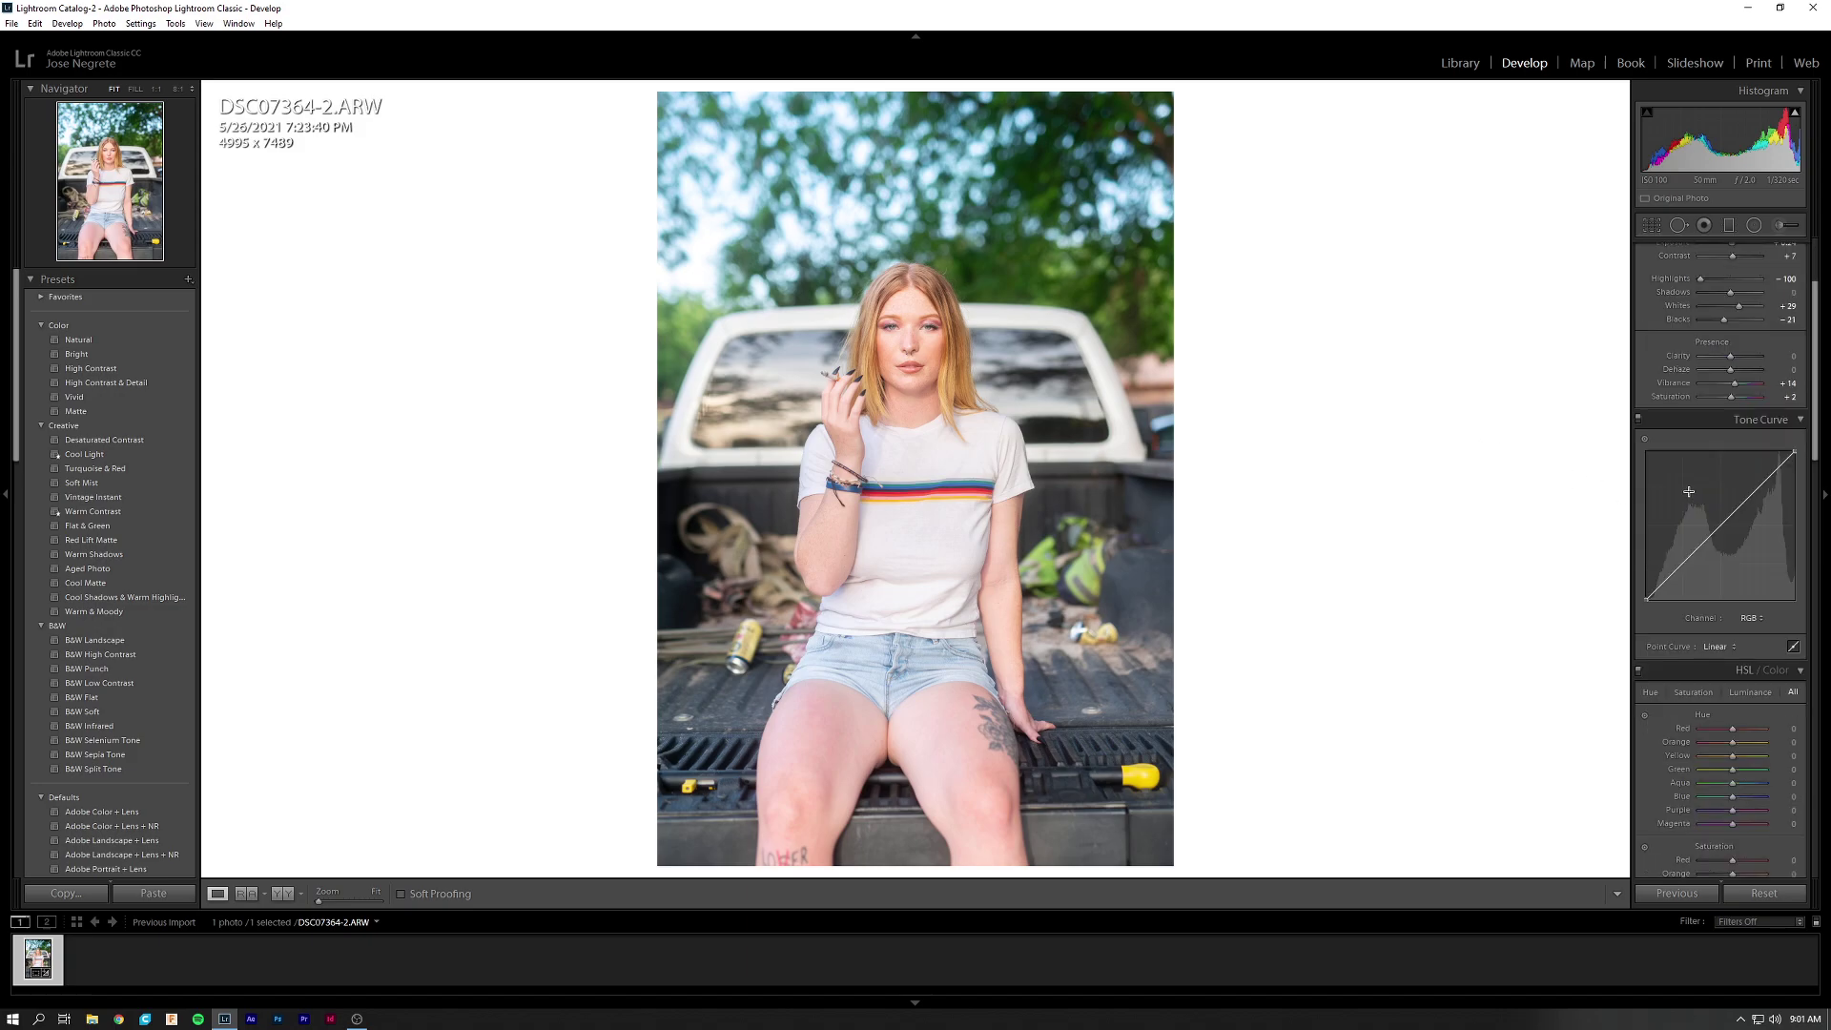
pyautogui.scroll(2, 1686, 496)
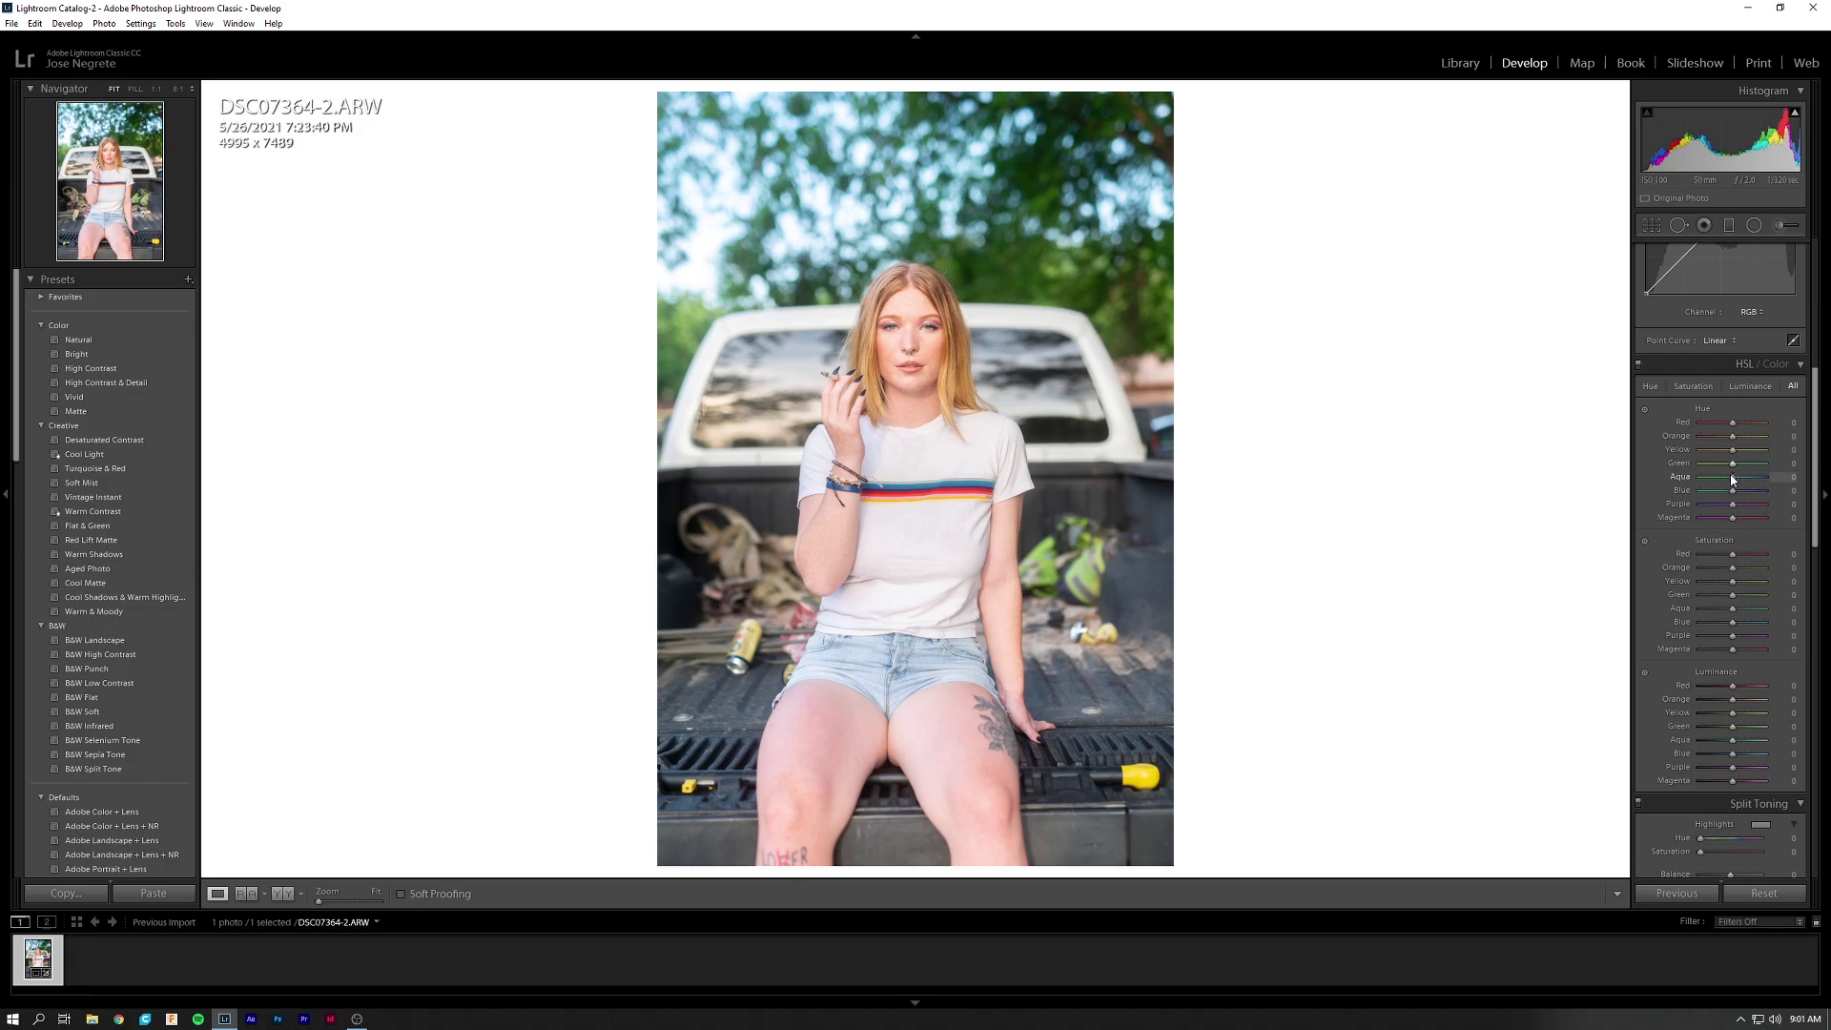
pyautogui.moveTo(1087, 245); pyautogui.dragTo(948, 555)
pyautogui.moveTo(1732, 465)
pyautogui.mouseDown()
pyautogui.moveTo(1699, 467)
pyautogui.moveTo(1748, 461)
pyautogui.moveTo(1719, 443)
pyautogui.mouseUp()
pyautogui.hotkey('ctrl', 'z')
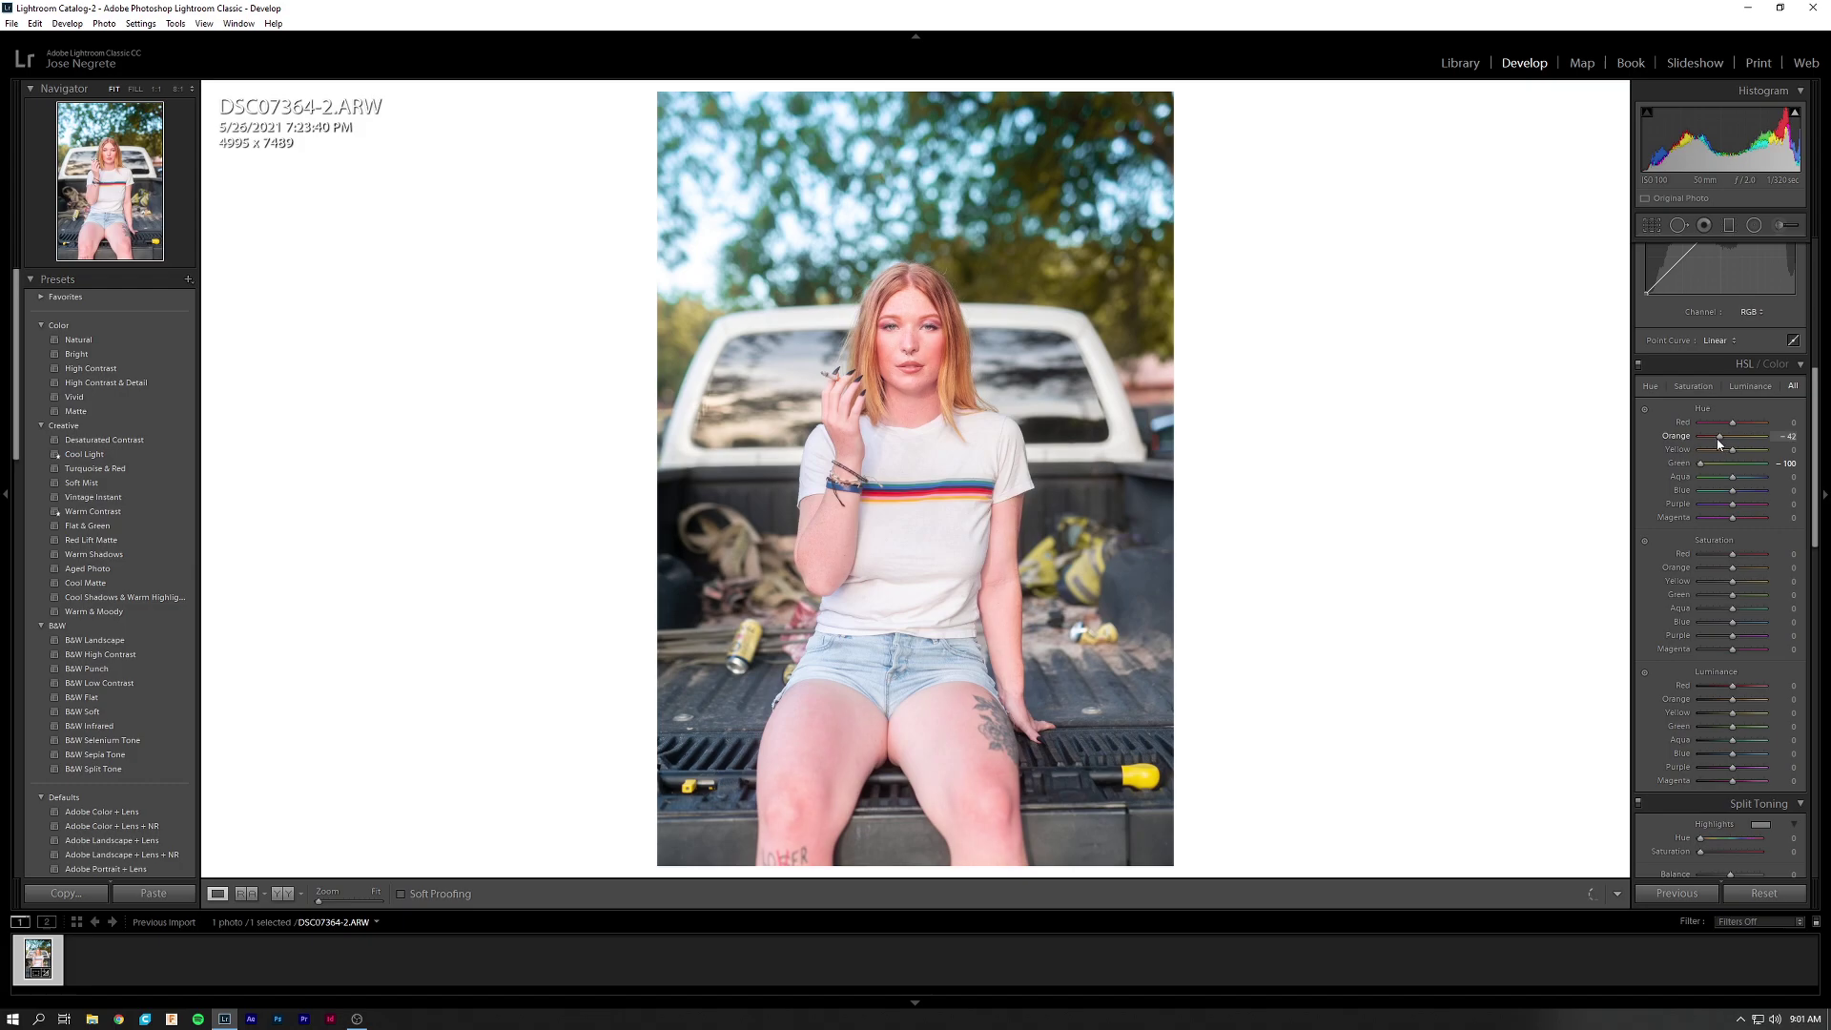
pyautogui.hotkey('ctrl', 'z')
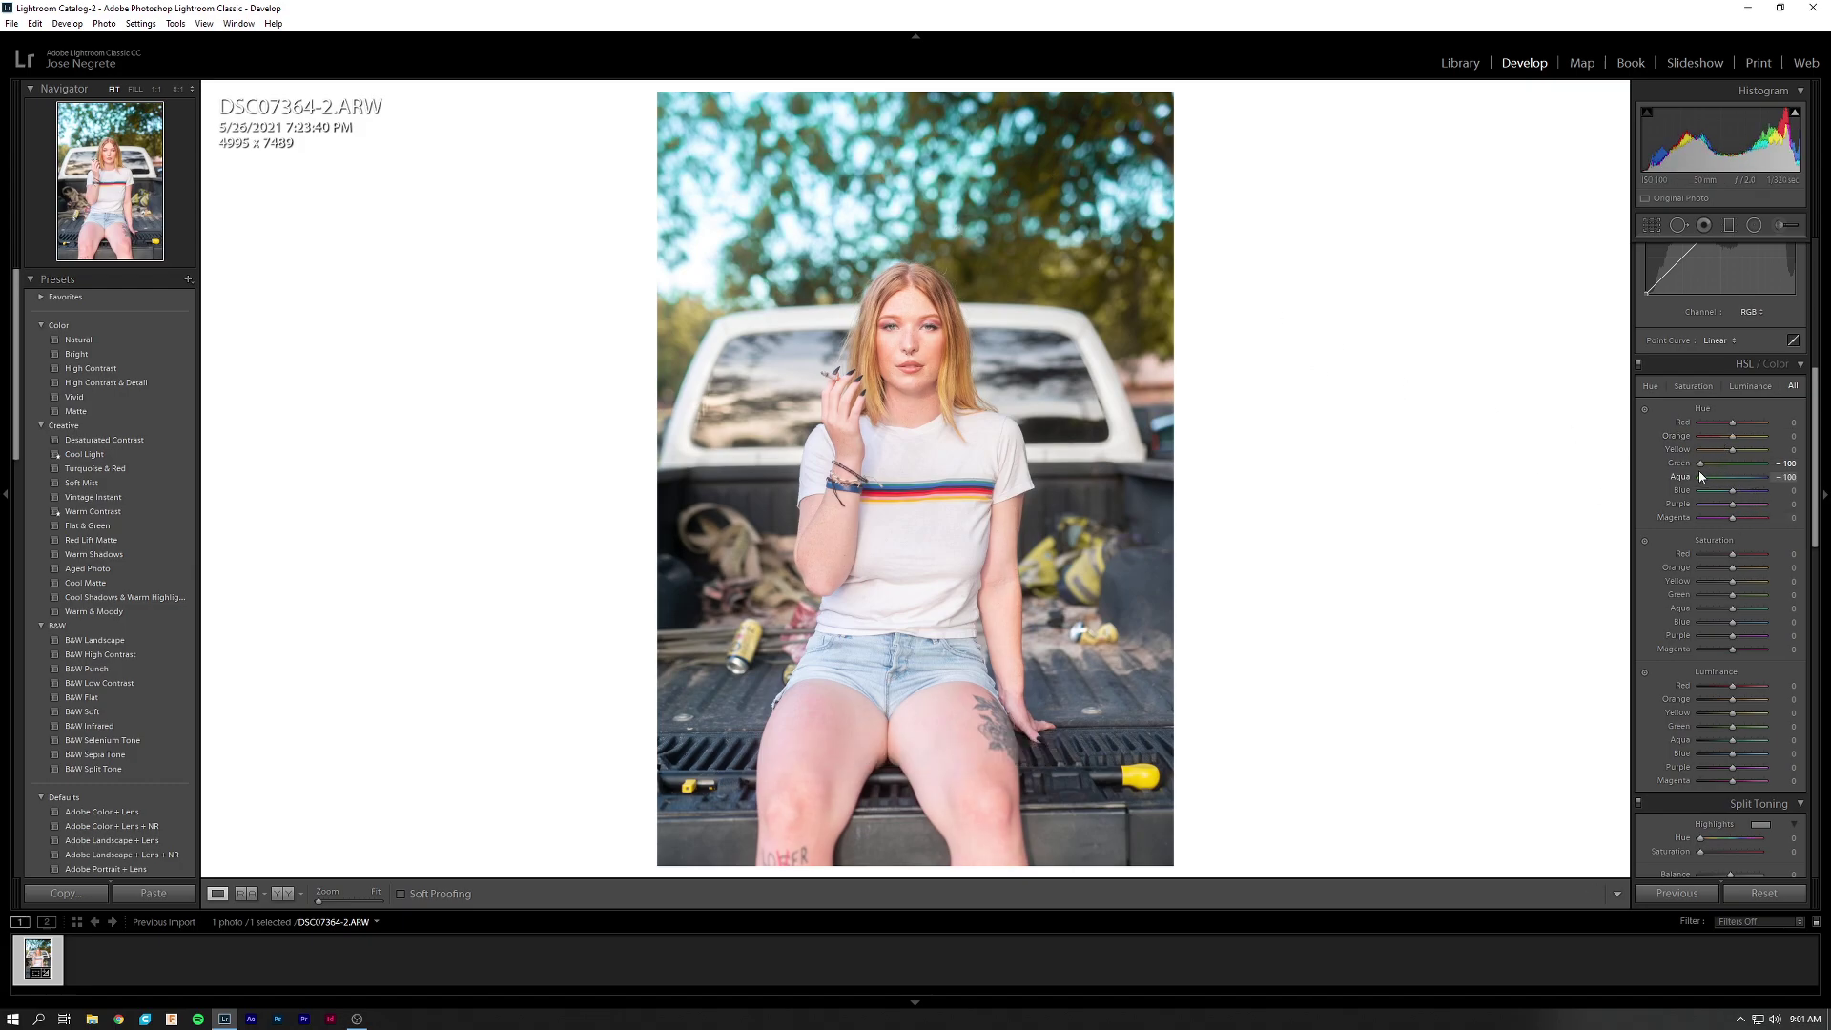
# Experiment with the Aqua hue slider, pushing it to +100.
pyautogui.moveTo(1758, 469); pyautogui.dragTo(1690, 472)
pyautogui.click(954, 668)
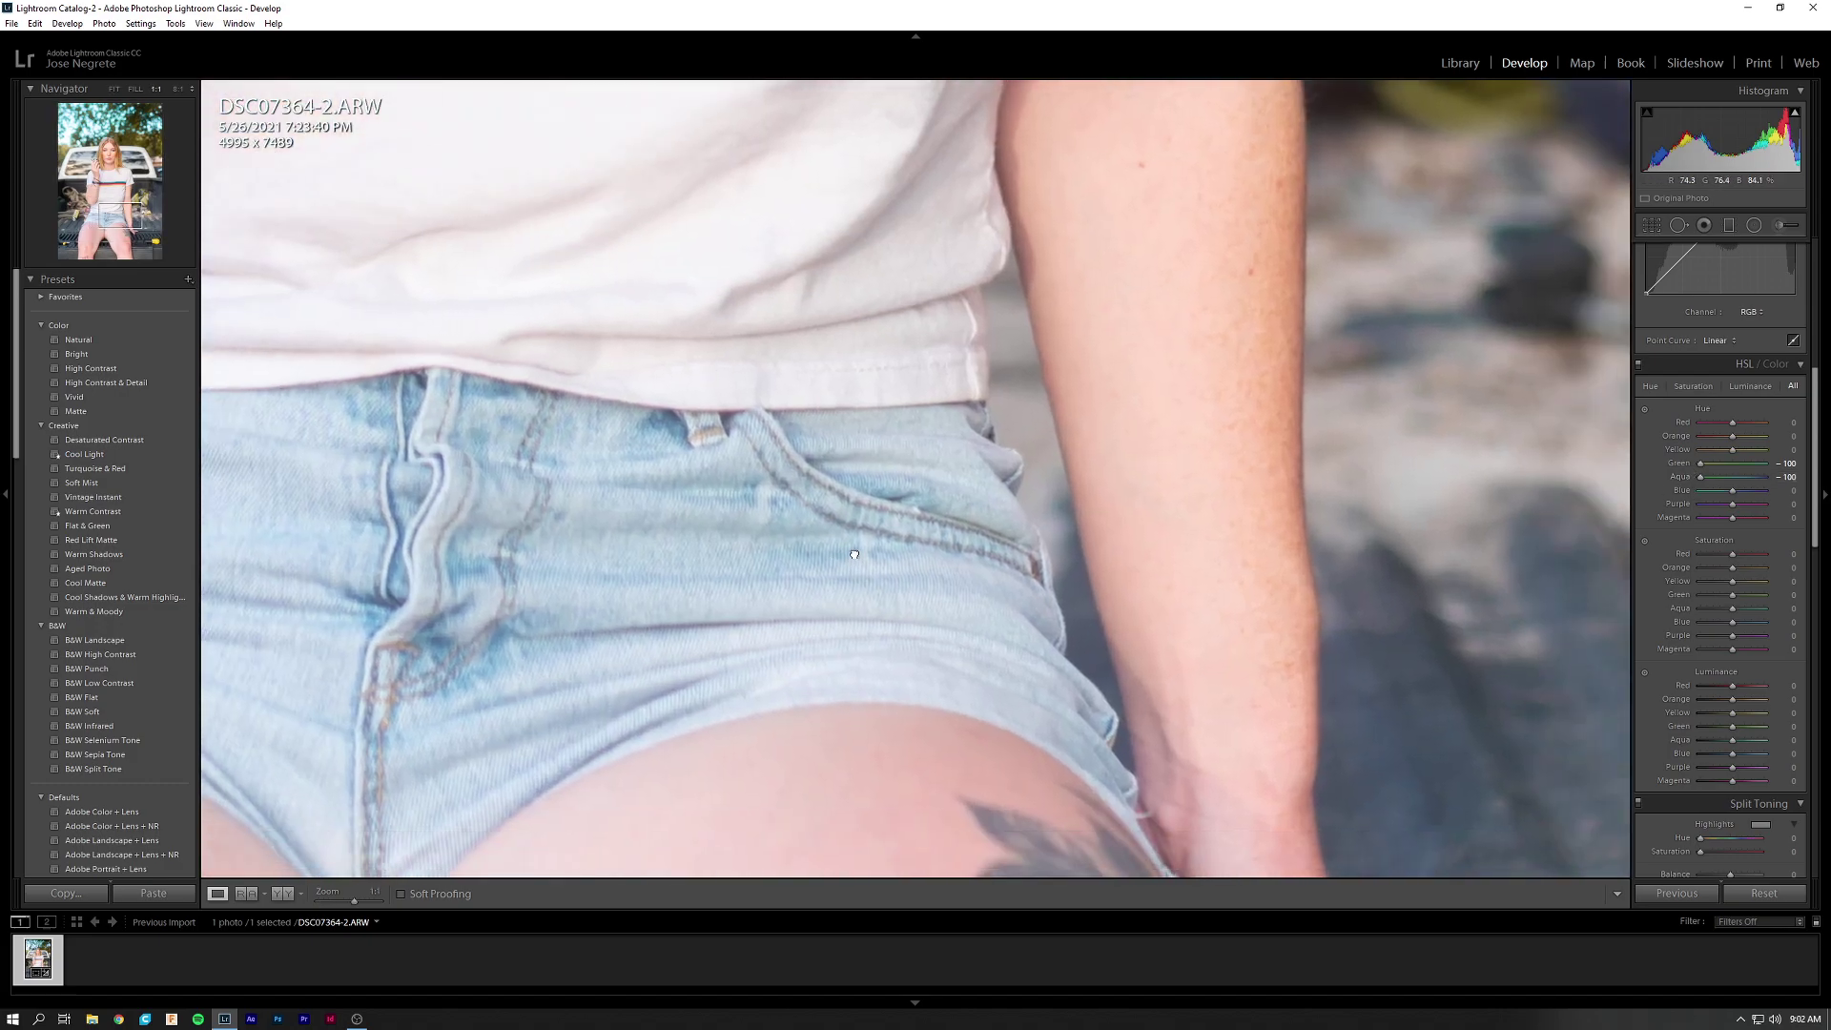
pyautogui.moveTo(1702, 477); pyautogui.dragTo(1615, 477)
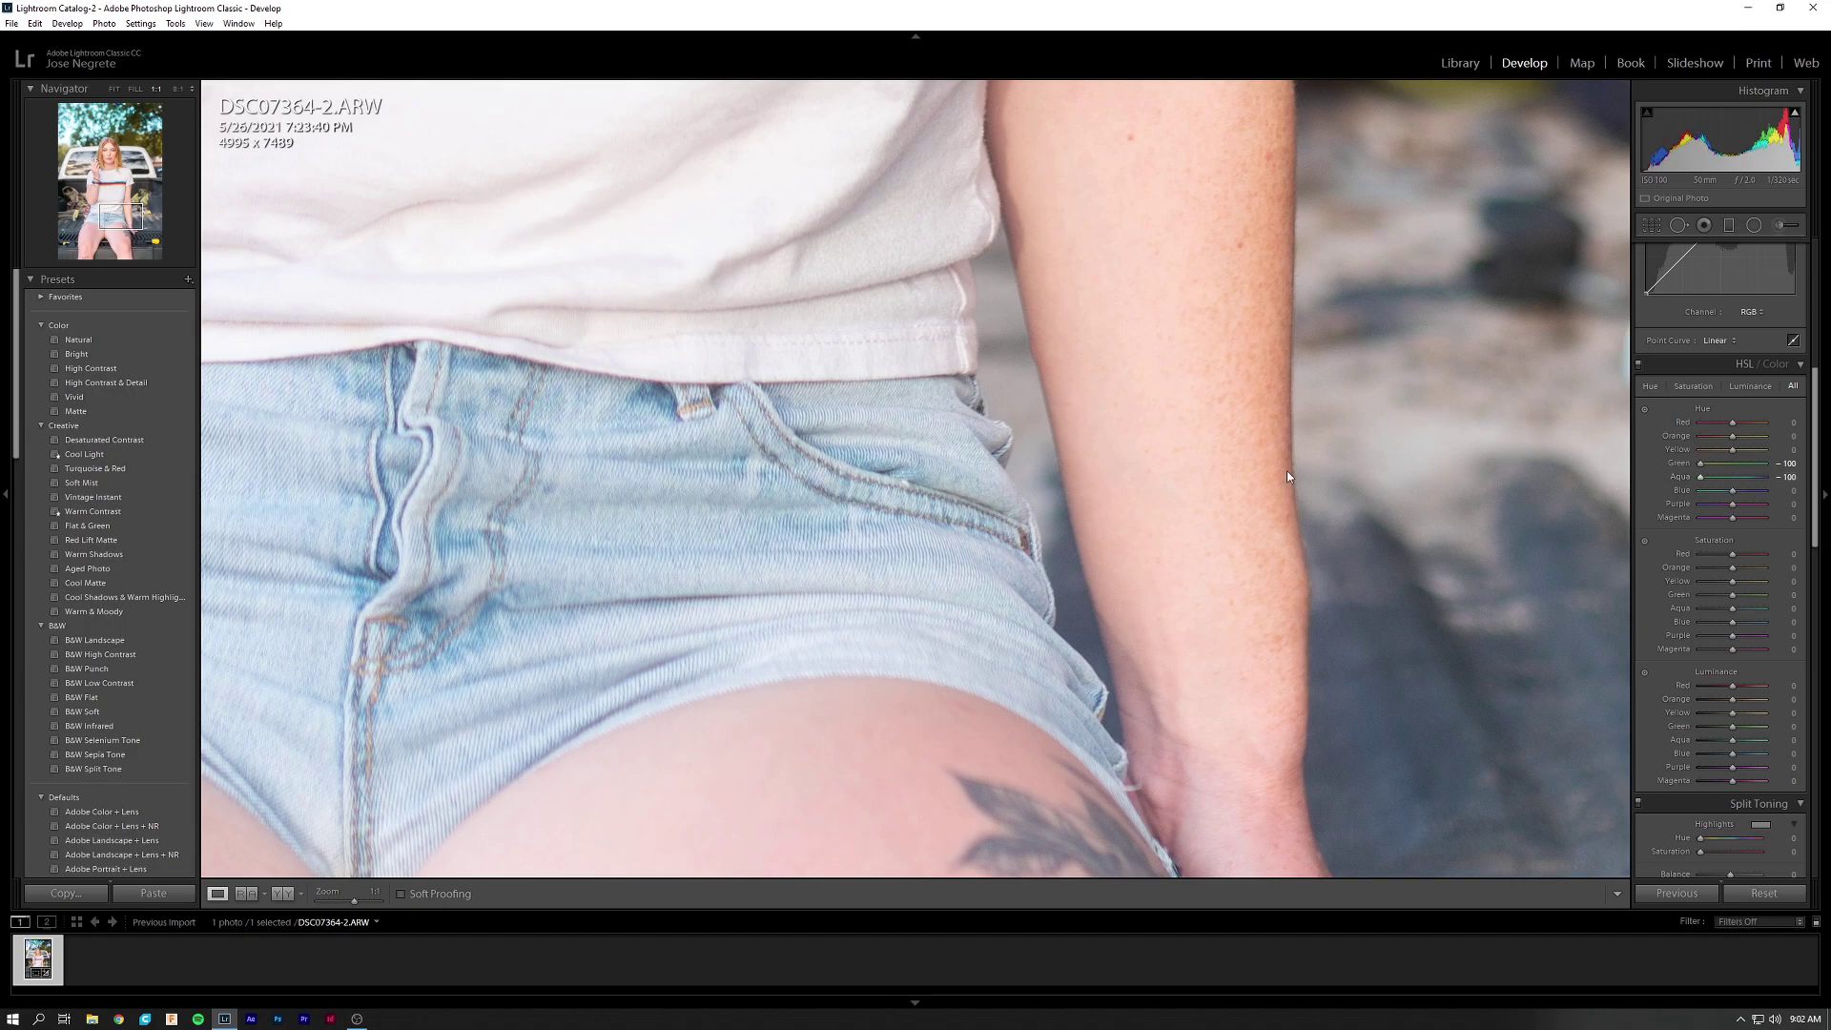
pyautogui.click(931, 446)
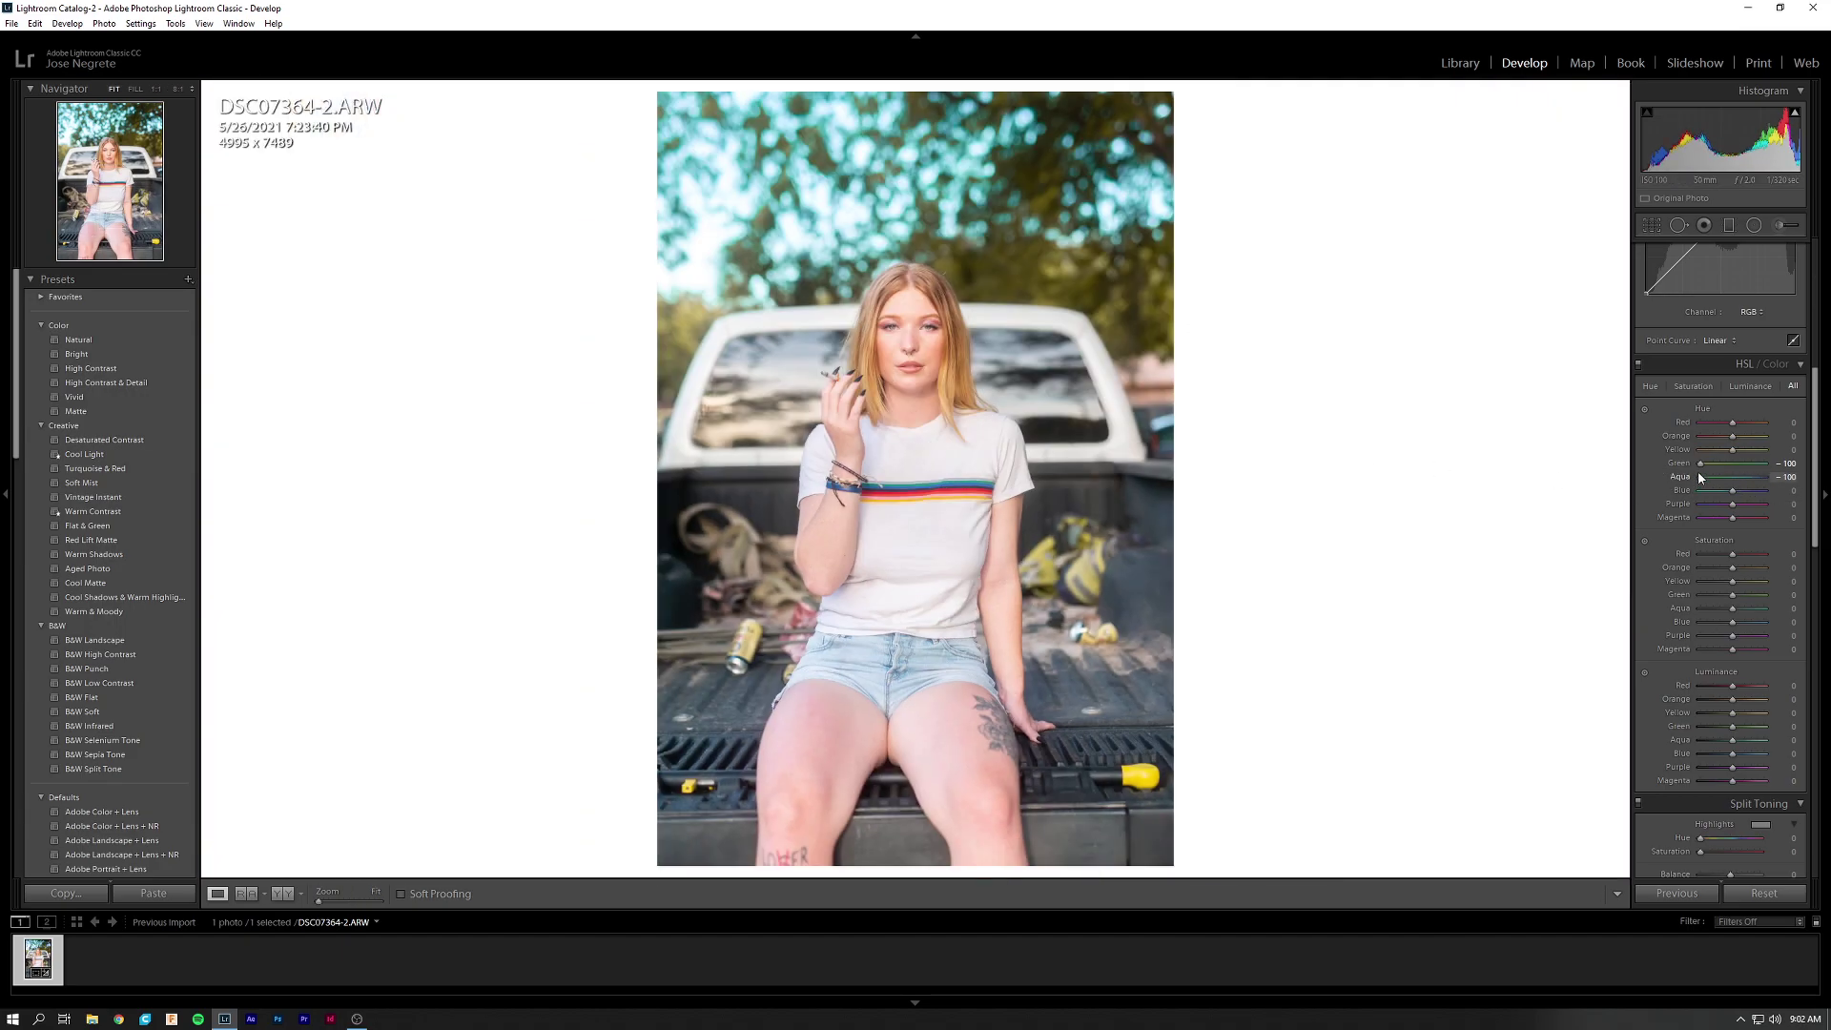
pyautogui.moveTo(1726, 492); pyautogui.dragTo(1679, 480)
# Set Green hue to -18, undoing a trial push to +100.
pyautogui.moveTo(1732, 464); pyautogui.dragTo(1727, 465)
pyautogui.moveTo(1750, 473); pyautogui.dragTo(1775, 480)
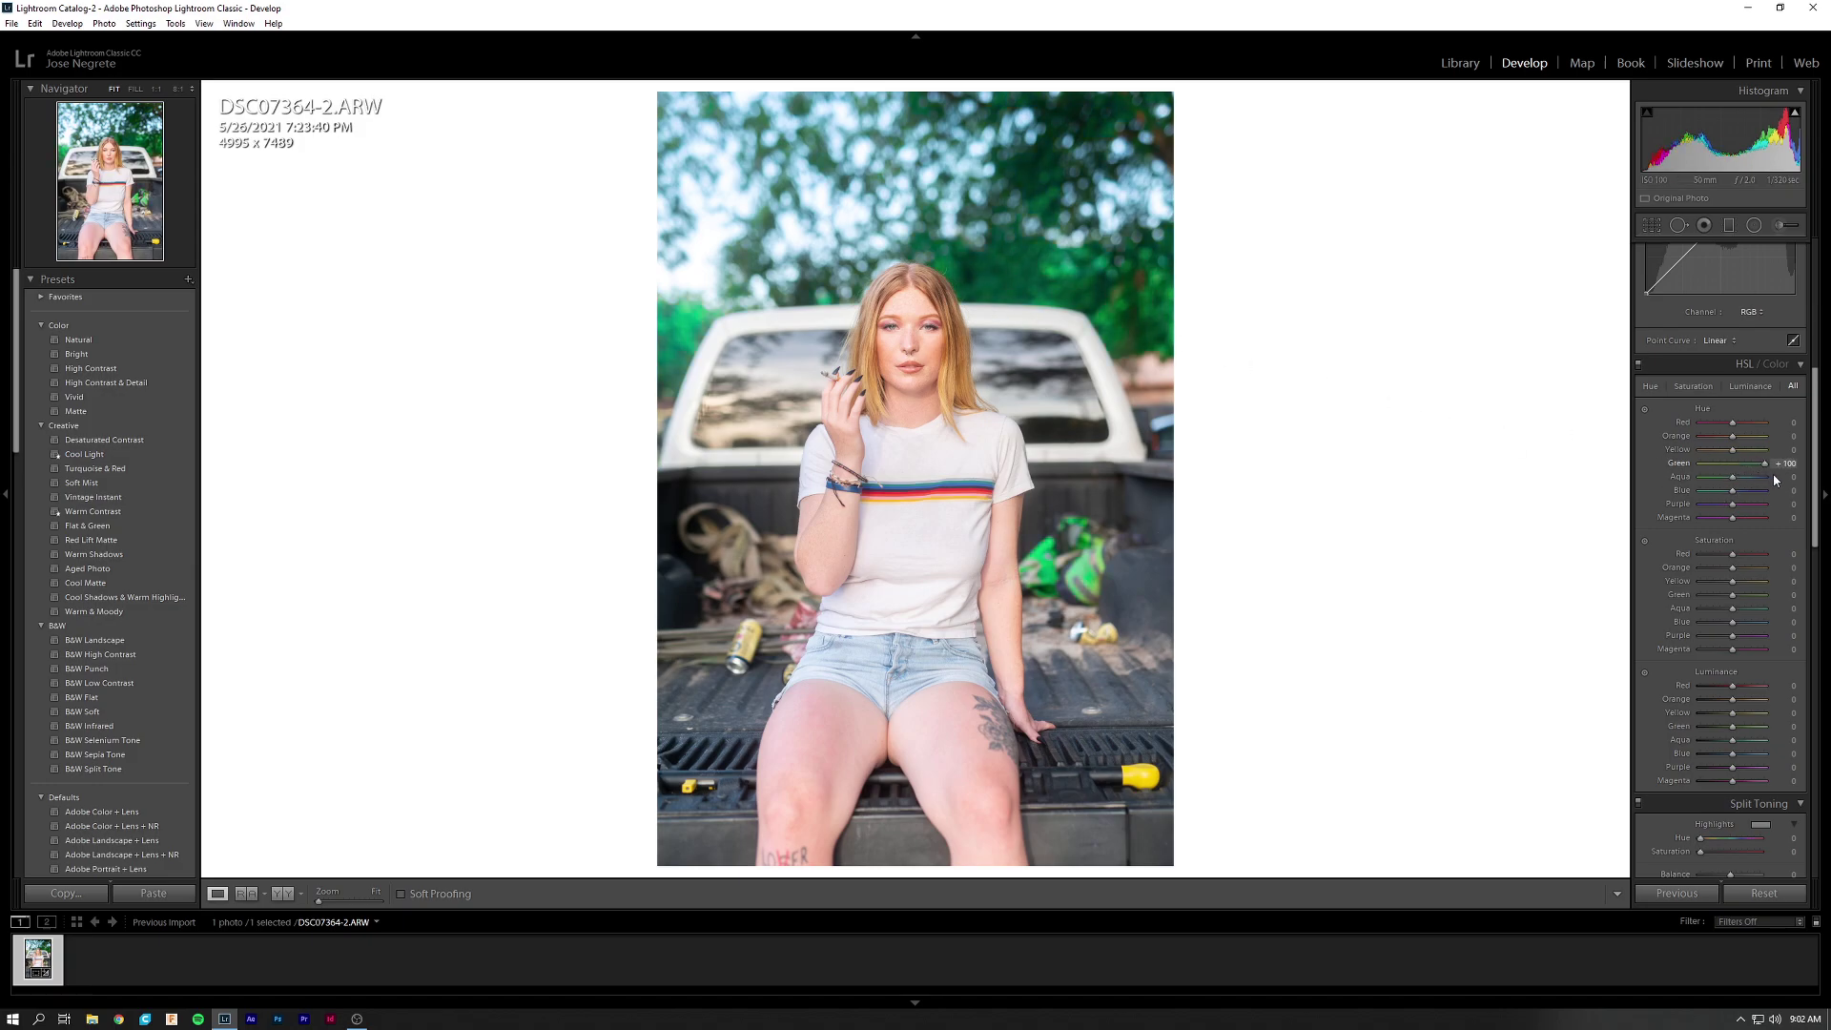
pyautogui.hotkey('ctrl', 'z')
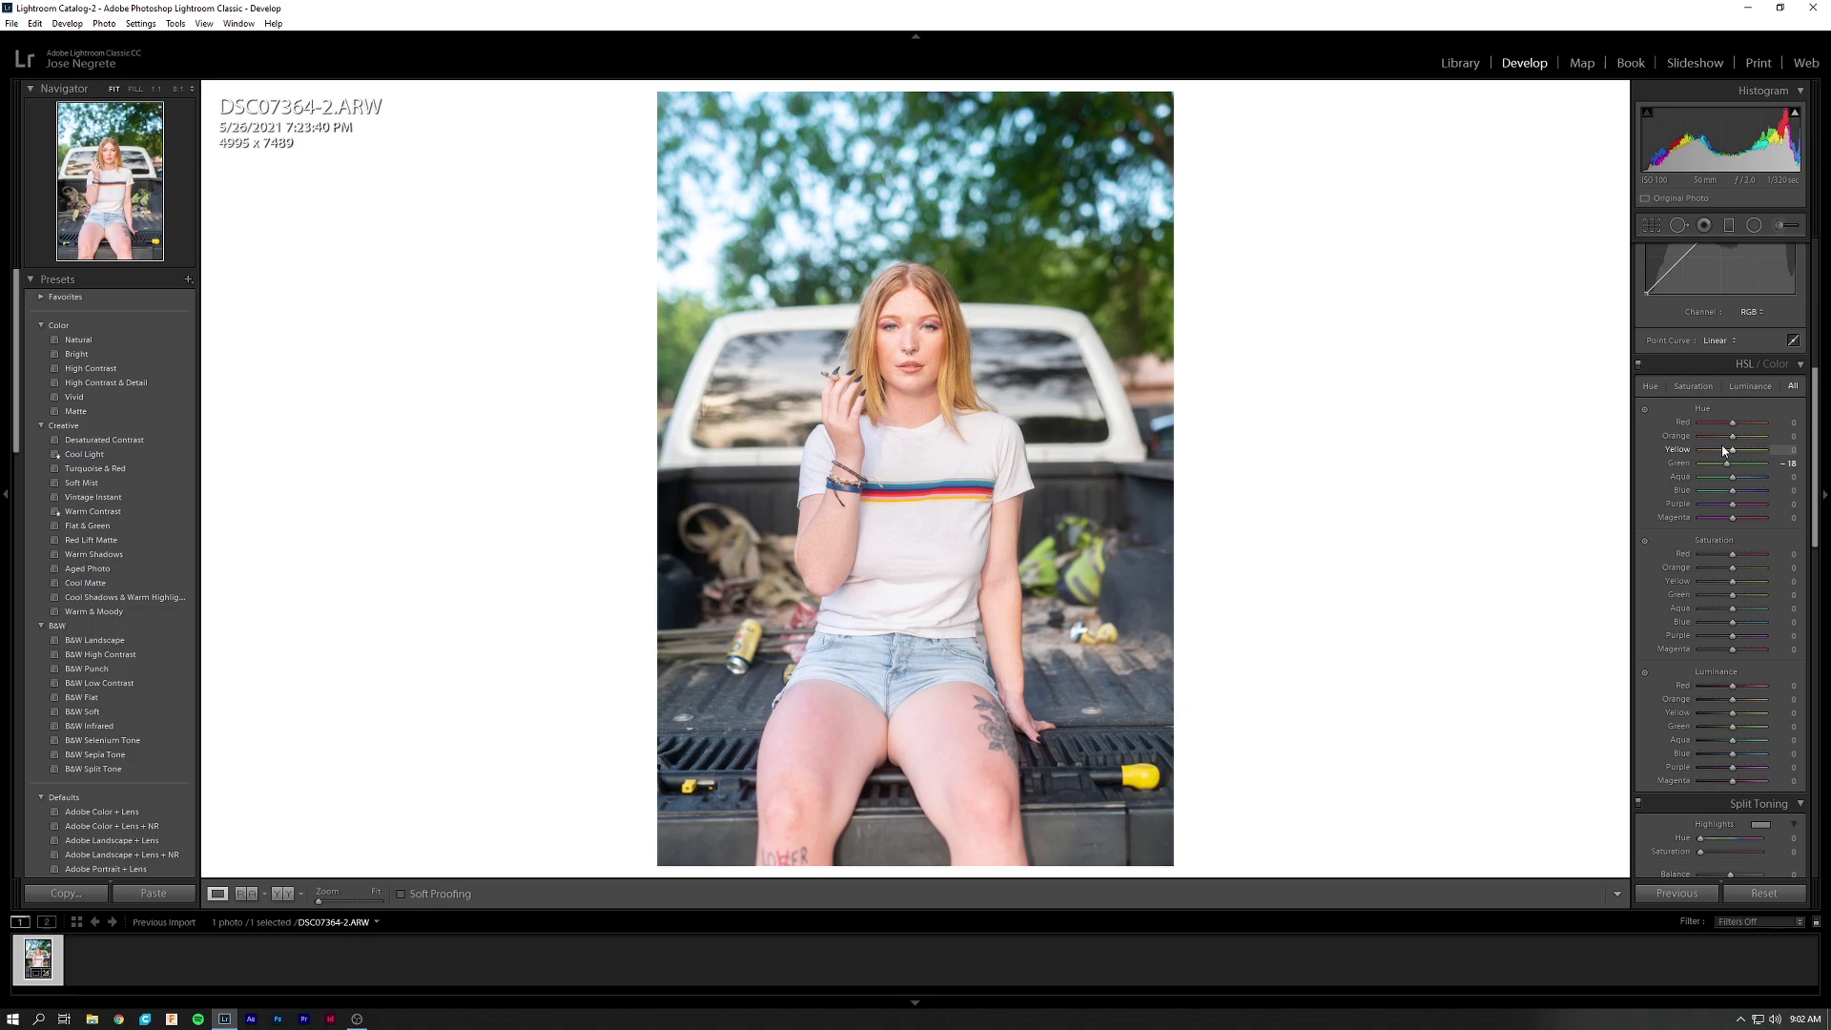
pyautogui.scroll(5, 1690, 486)
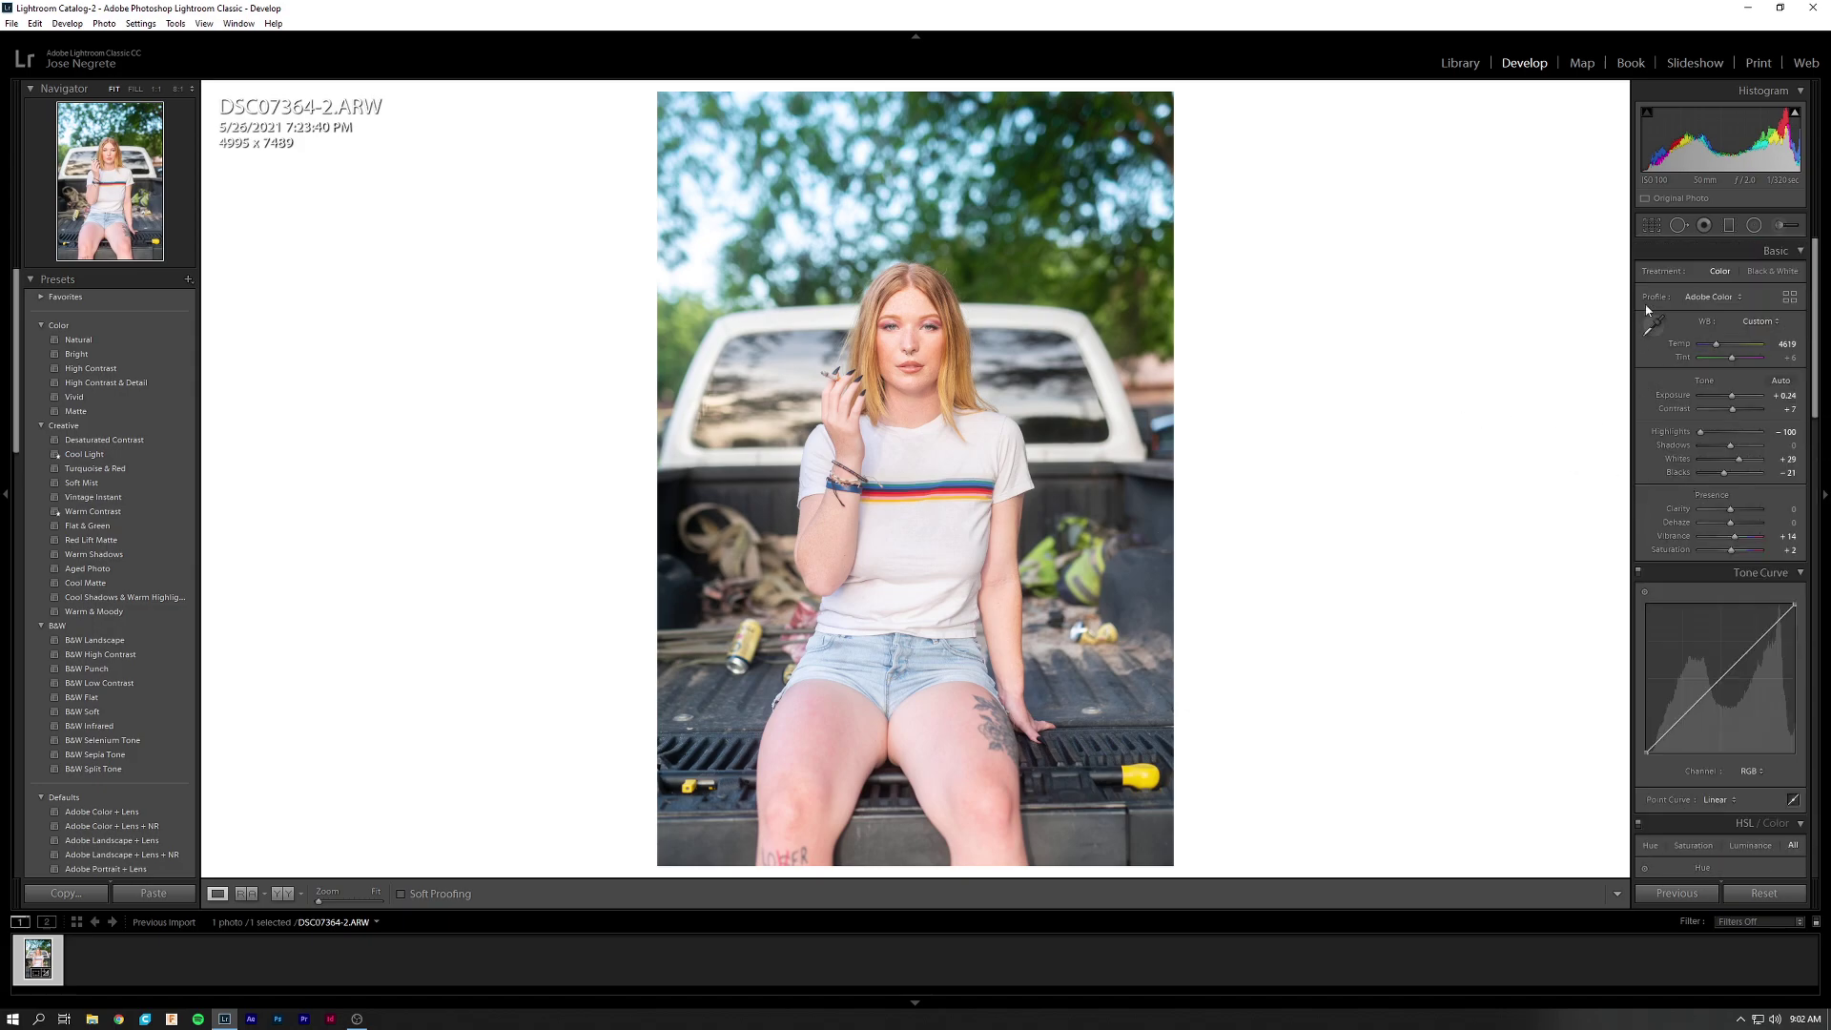
# Pull the crop's right edge inward and inspect the truck area at 1:1.
pyautogui.click(1650, 225)
pyautogui.moveTo(1186, 196); pyautogui.dragTo(1152, 195)
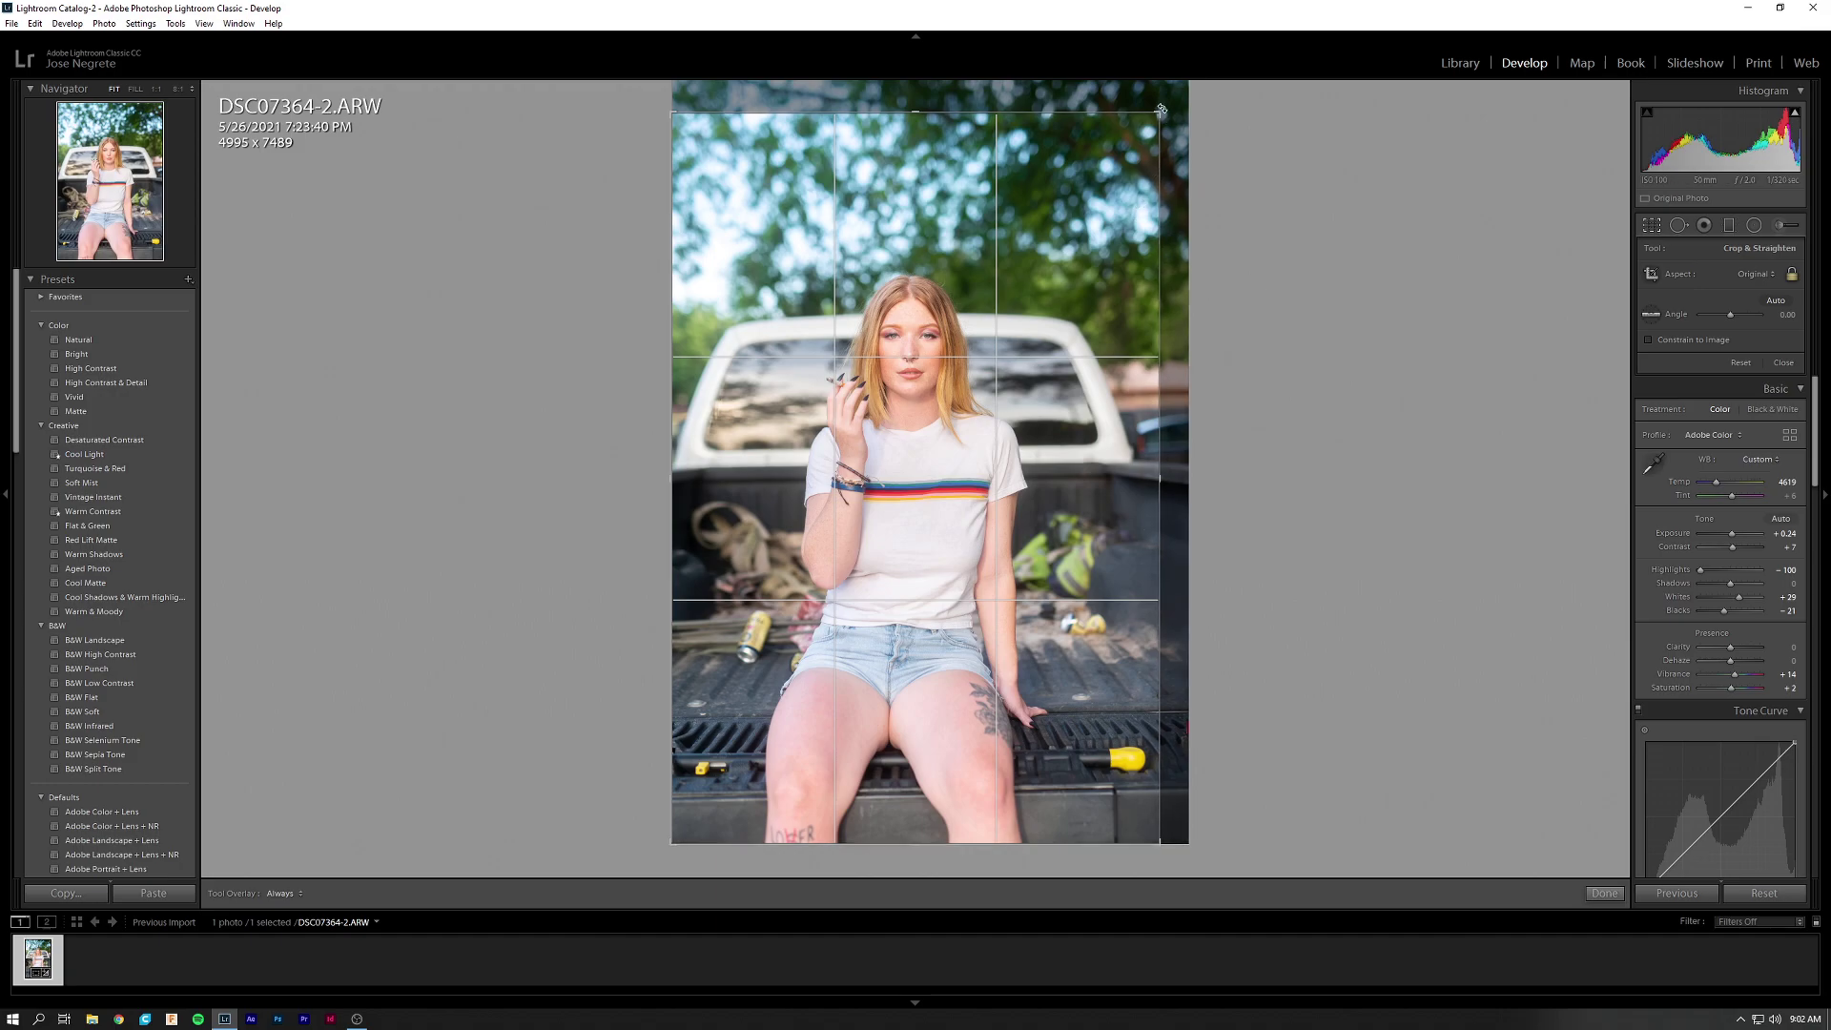
pyautogui.click(1604, 893)
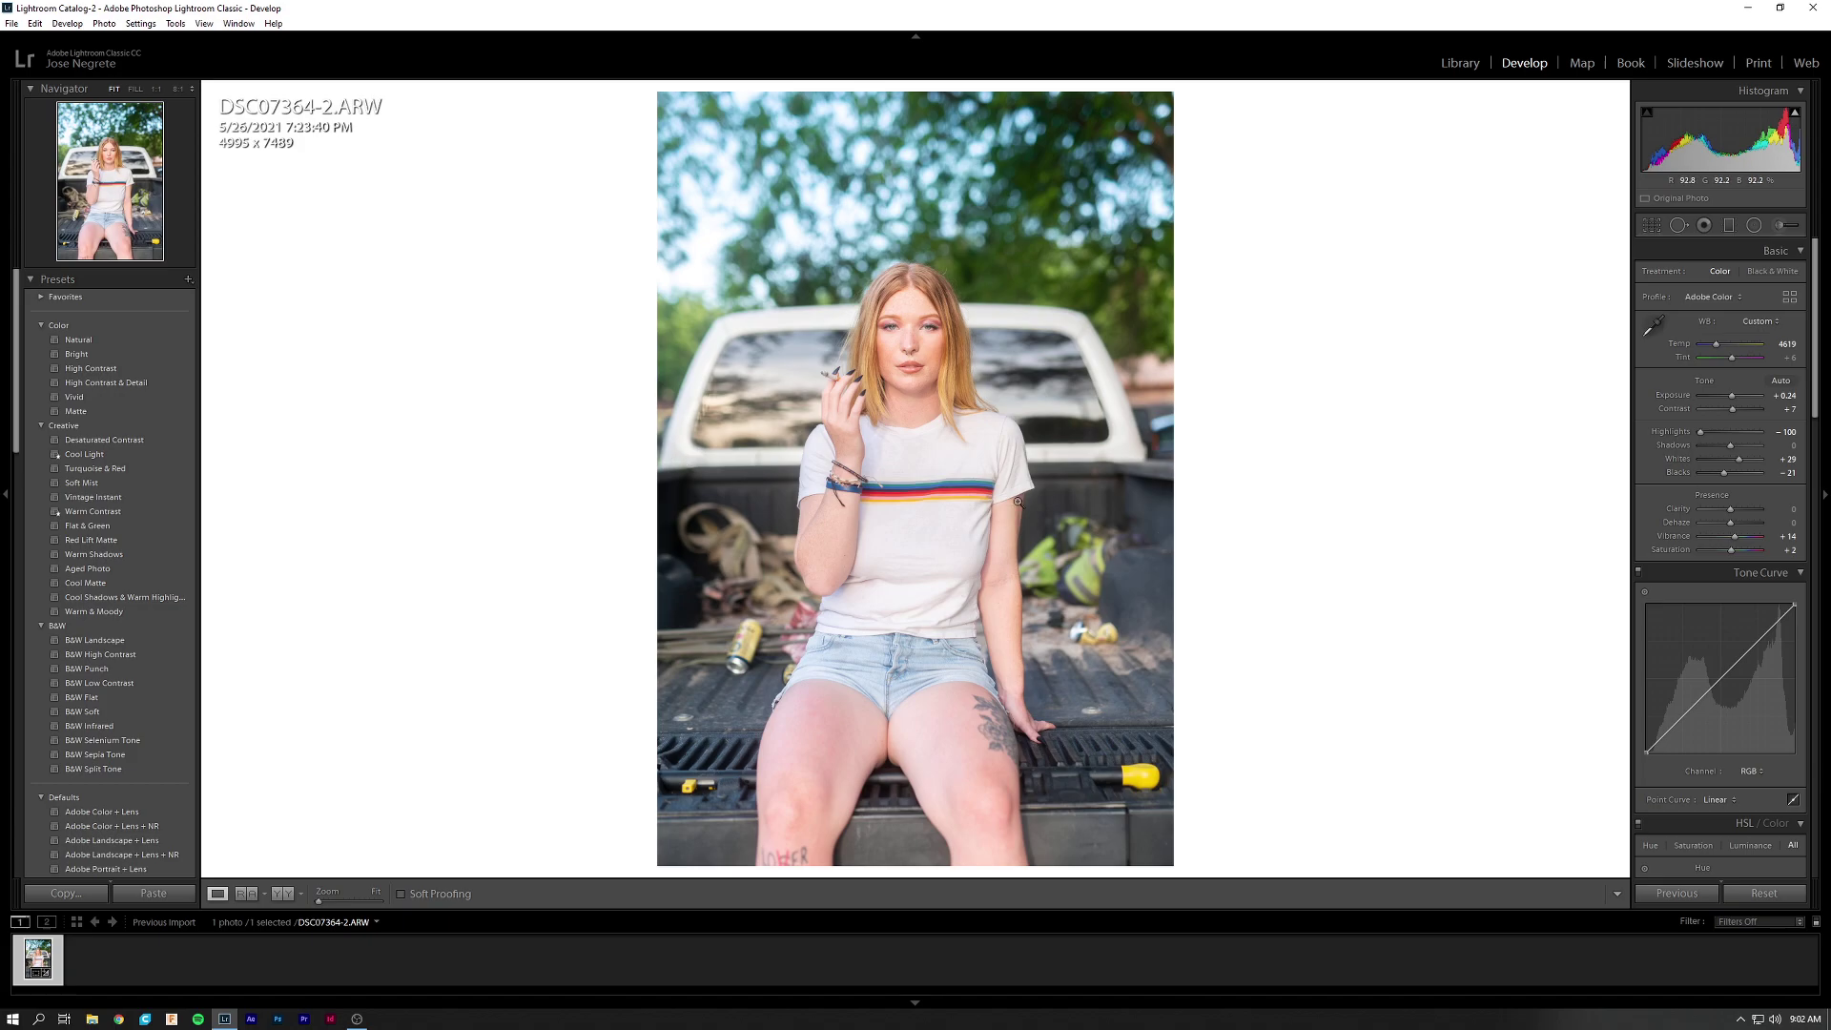
pyautogui.click(726, 470)
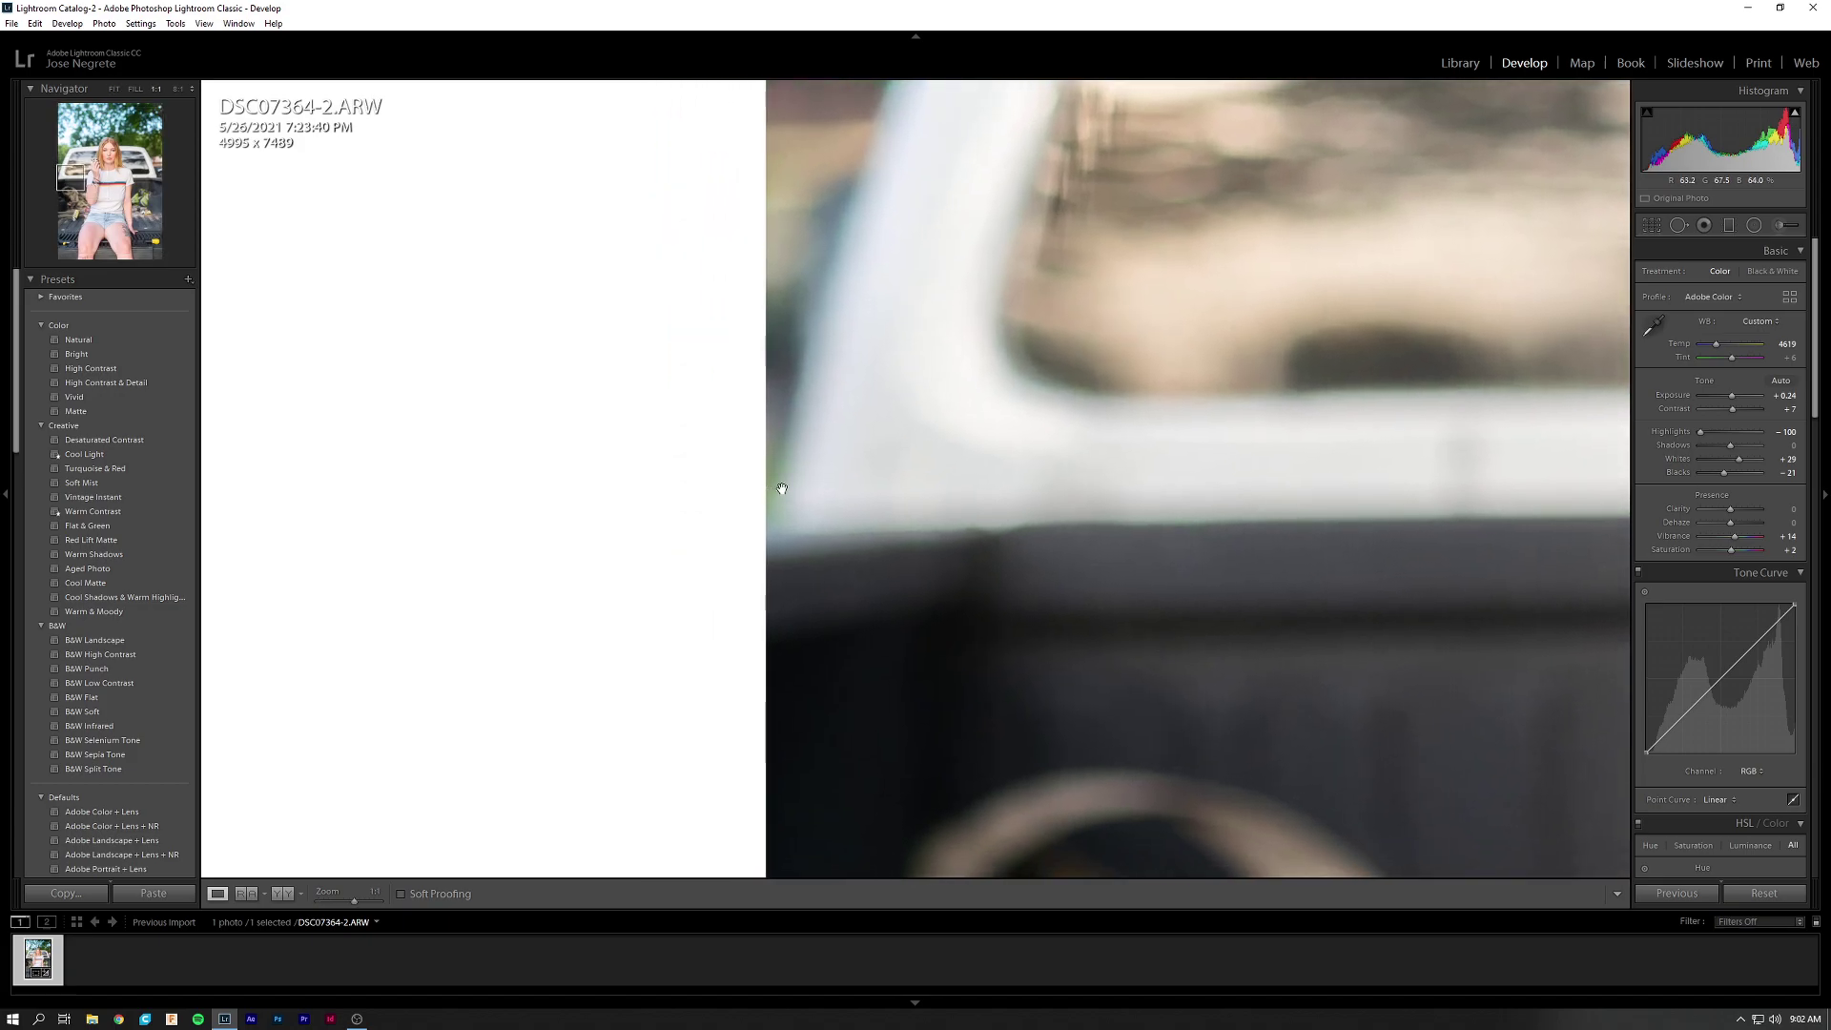
pyautogui.click(770, 505)
pyautogui.click(1163, 504)
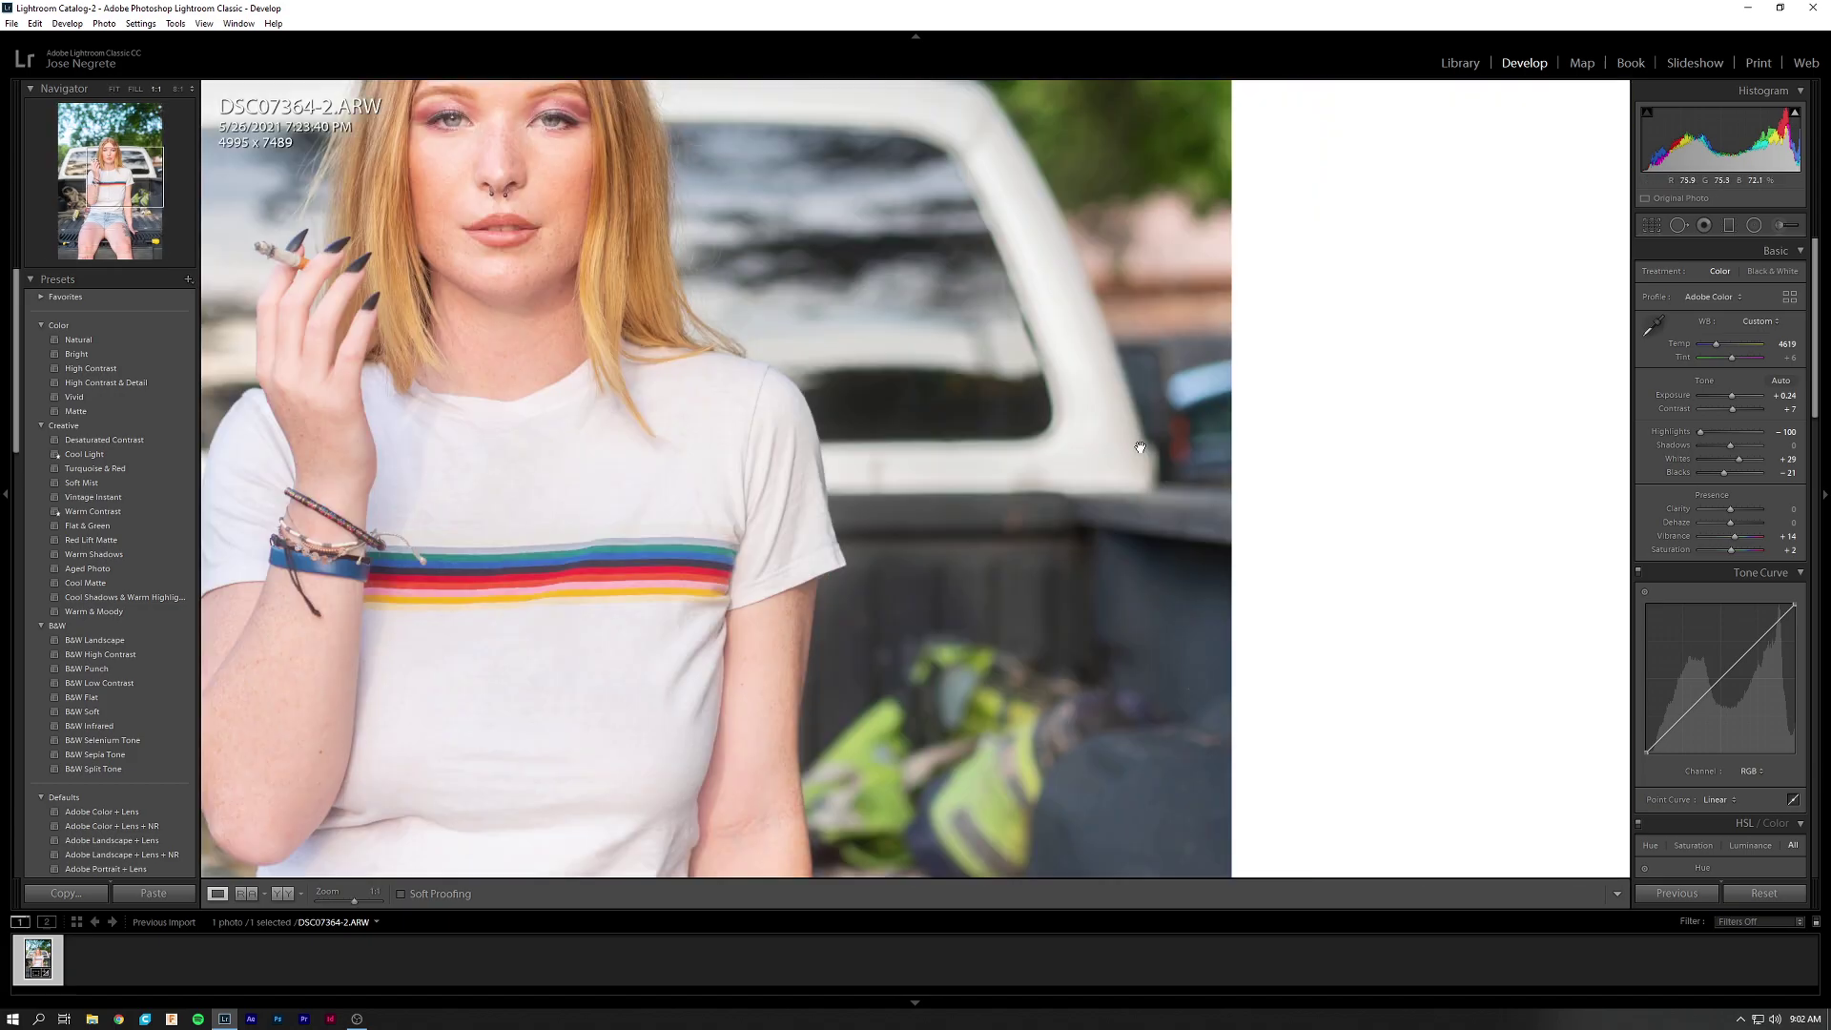
pyautogui.click(1167, 505)
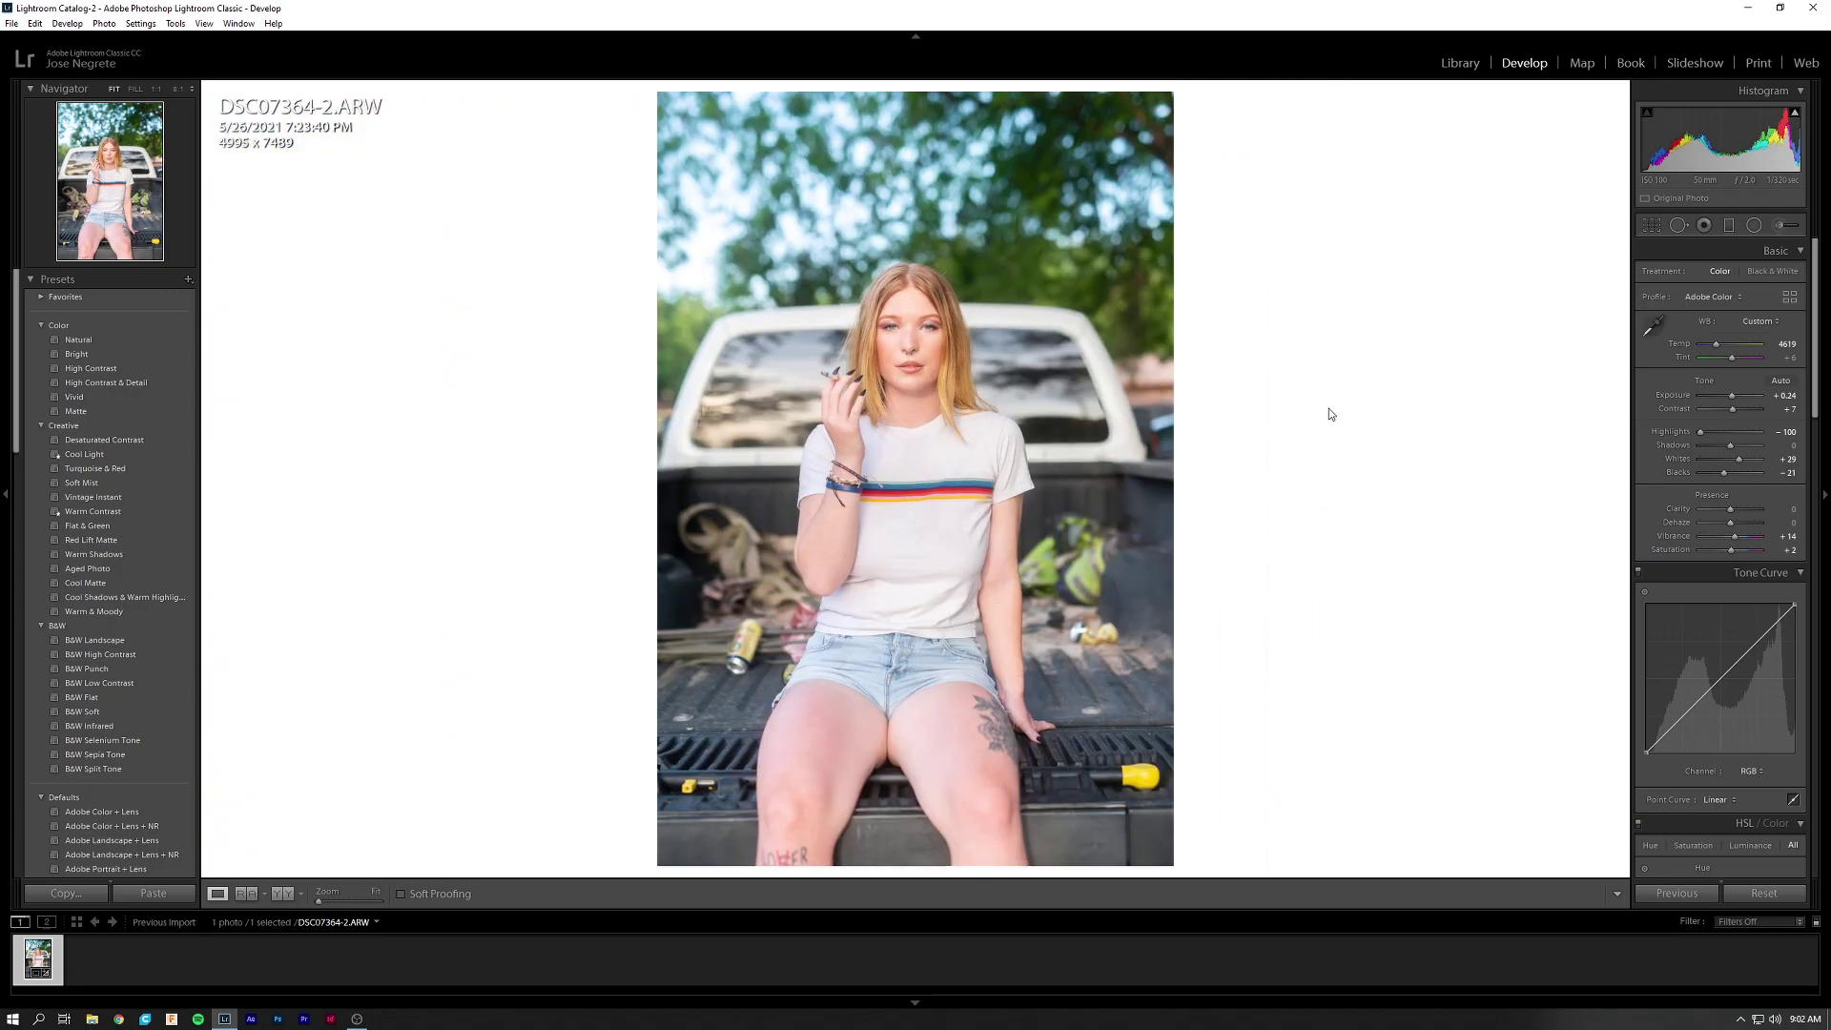
pyautogui.click(782, 295)
pyautogui.click(688, 383)
# Rotate the crop slightly to straighten the portrait and trim the right edge again.
pyautogui.click(1651, 225)
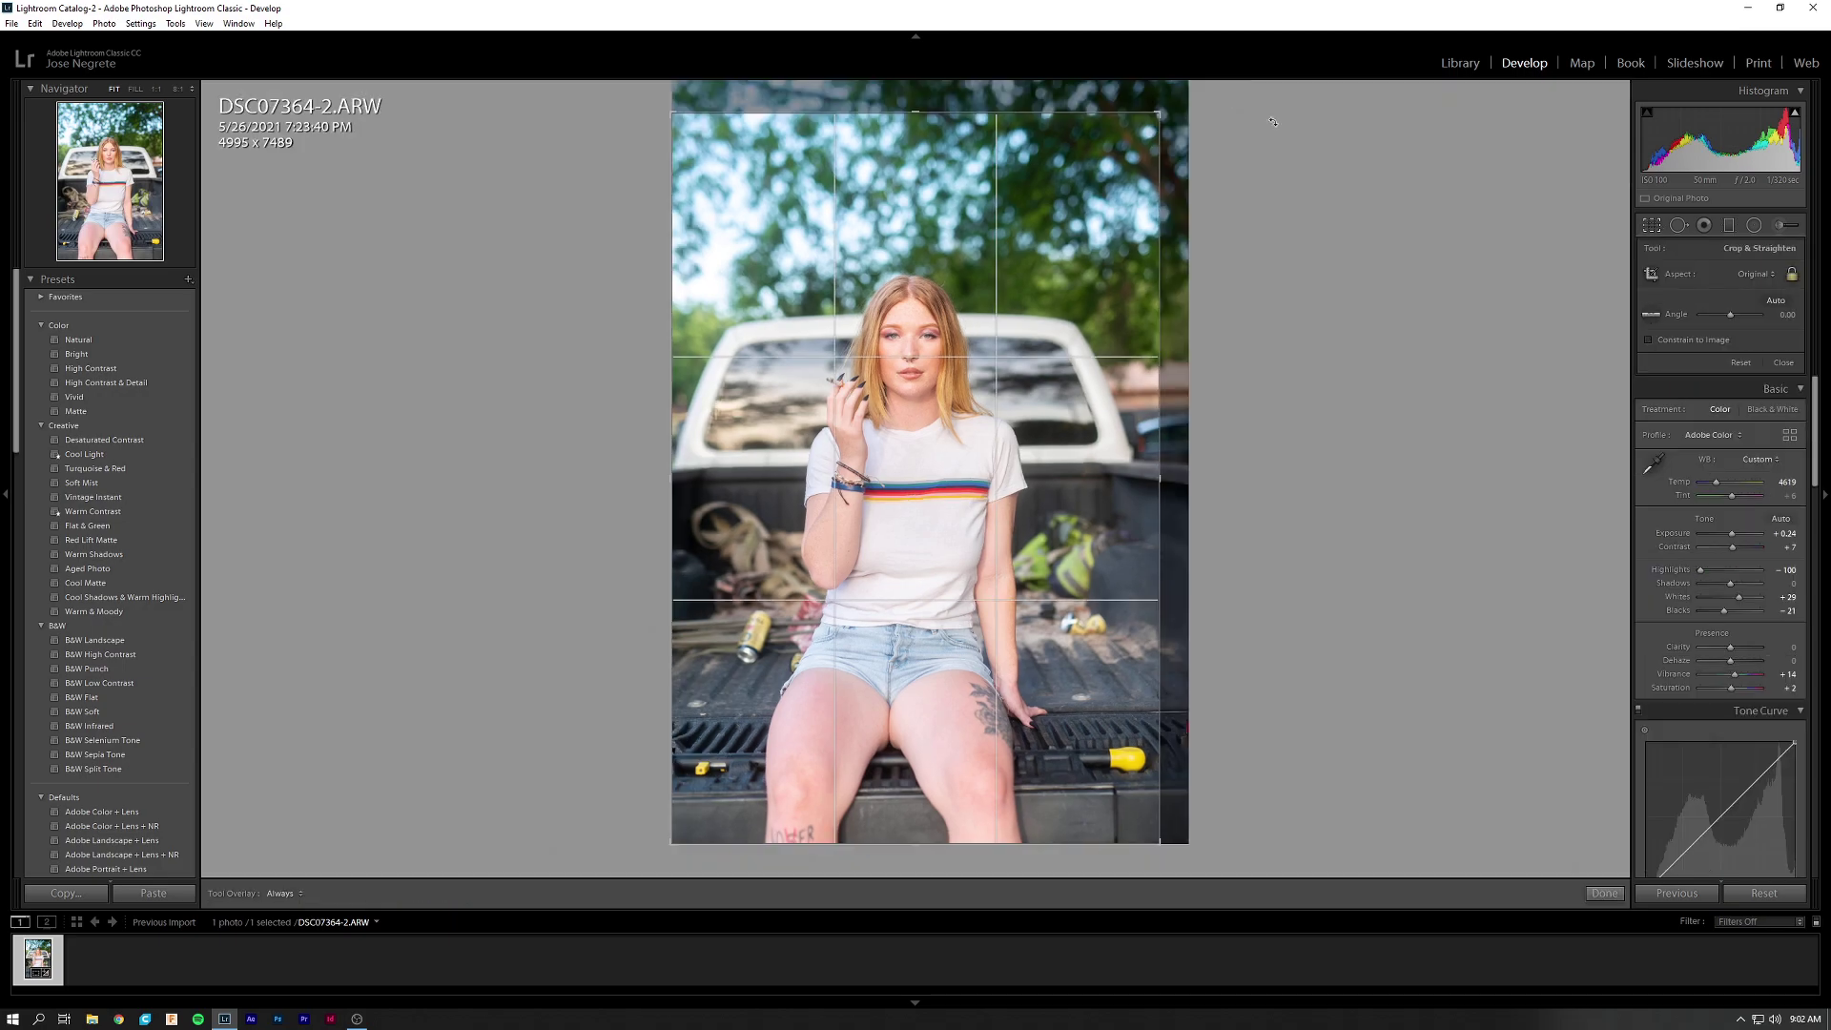
pyautogui.moveTo(1185, 99); pyautogui.dragTo(1148, 119)
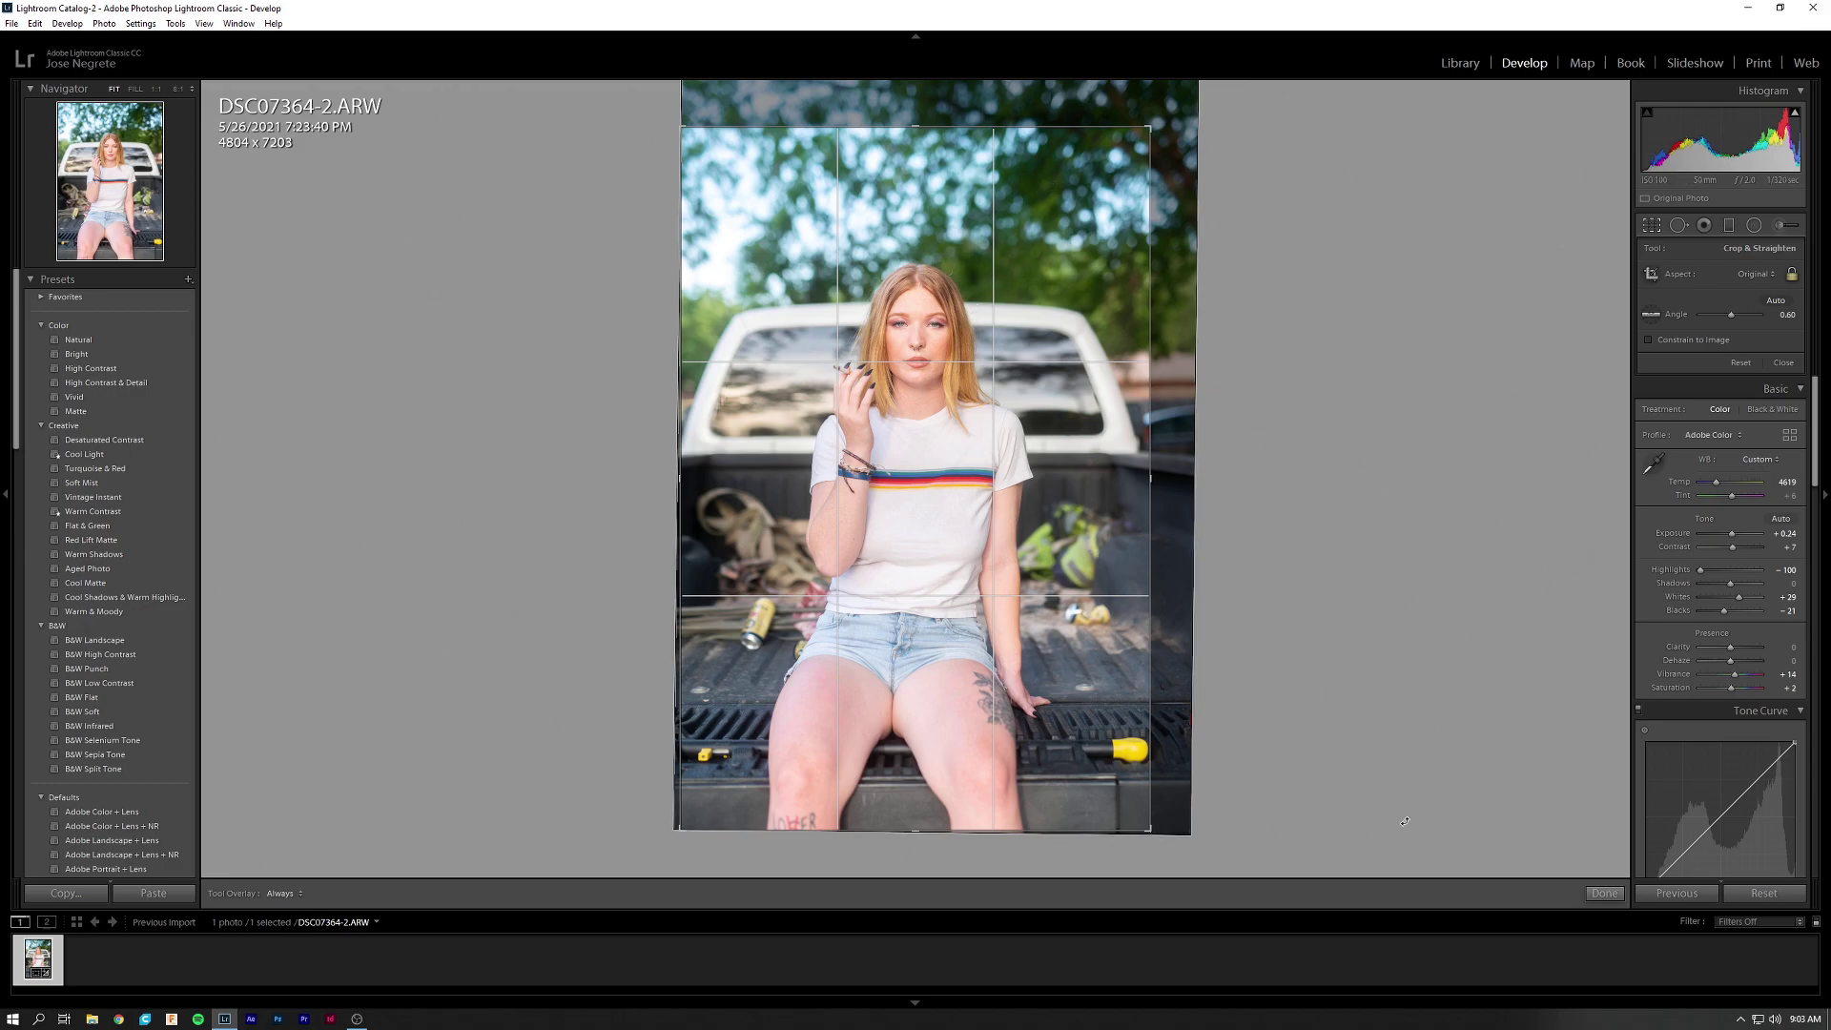
pyautogui.click(1604, 894)
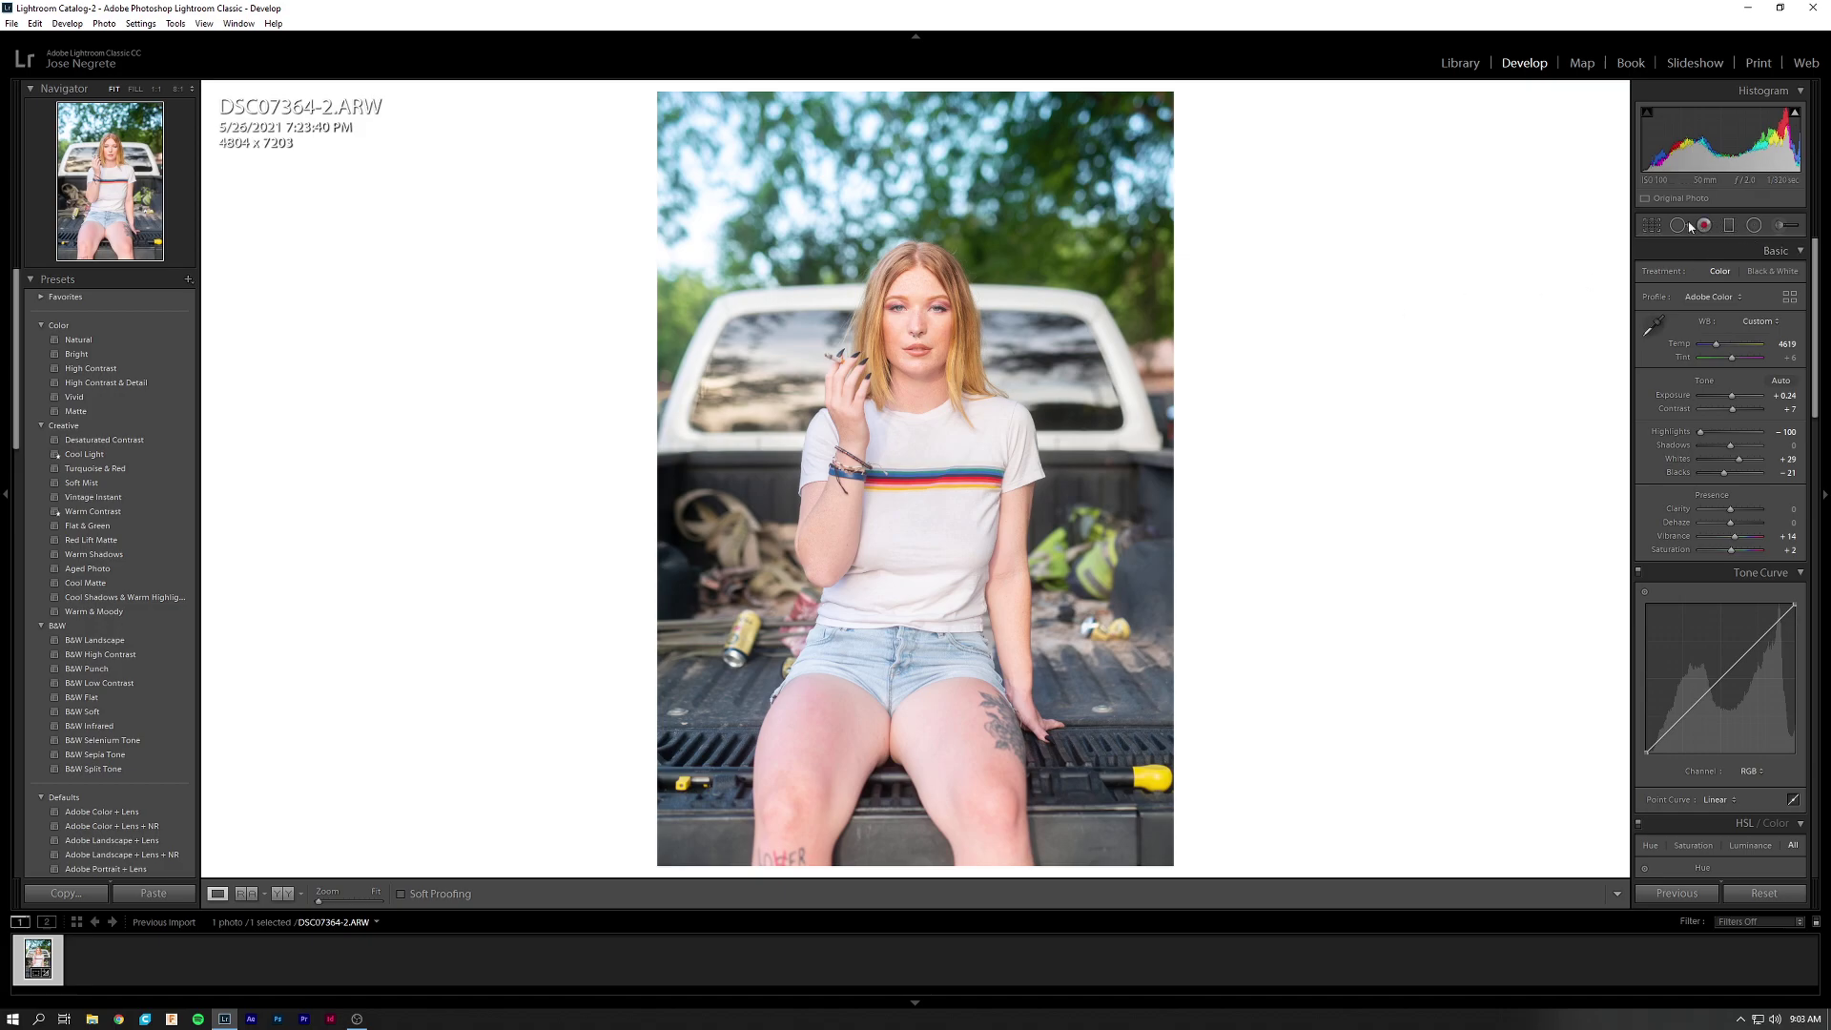
pyautogui.click(1651, 226)
pyautogui.moveTo(1149, 420); pyautogui.dragTo(1143, 412)
pyautogui.press('Return')
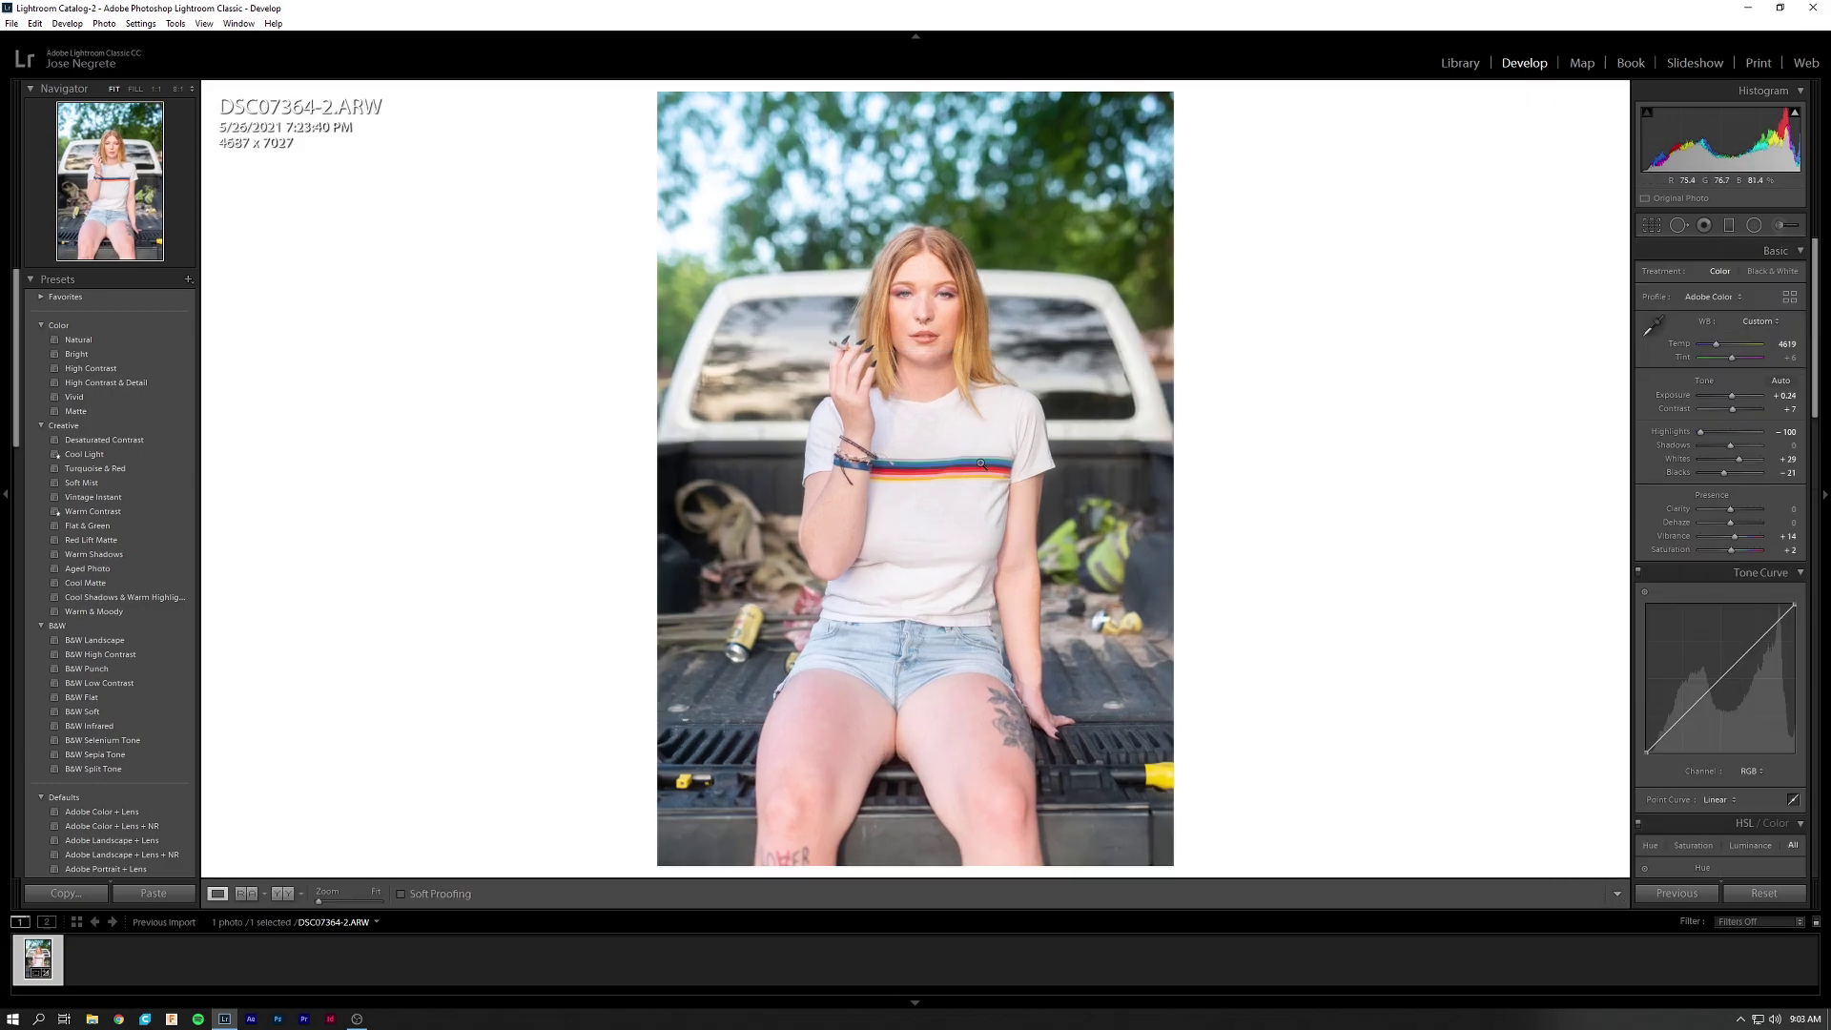
# Reduce the straighten angle to 0.21, checking the lower-right corner afterwards.
pyautogui.click(1651, 225)
pyautogui.moveTo(715, 123); pyautogui.dragTo(718, 120)
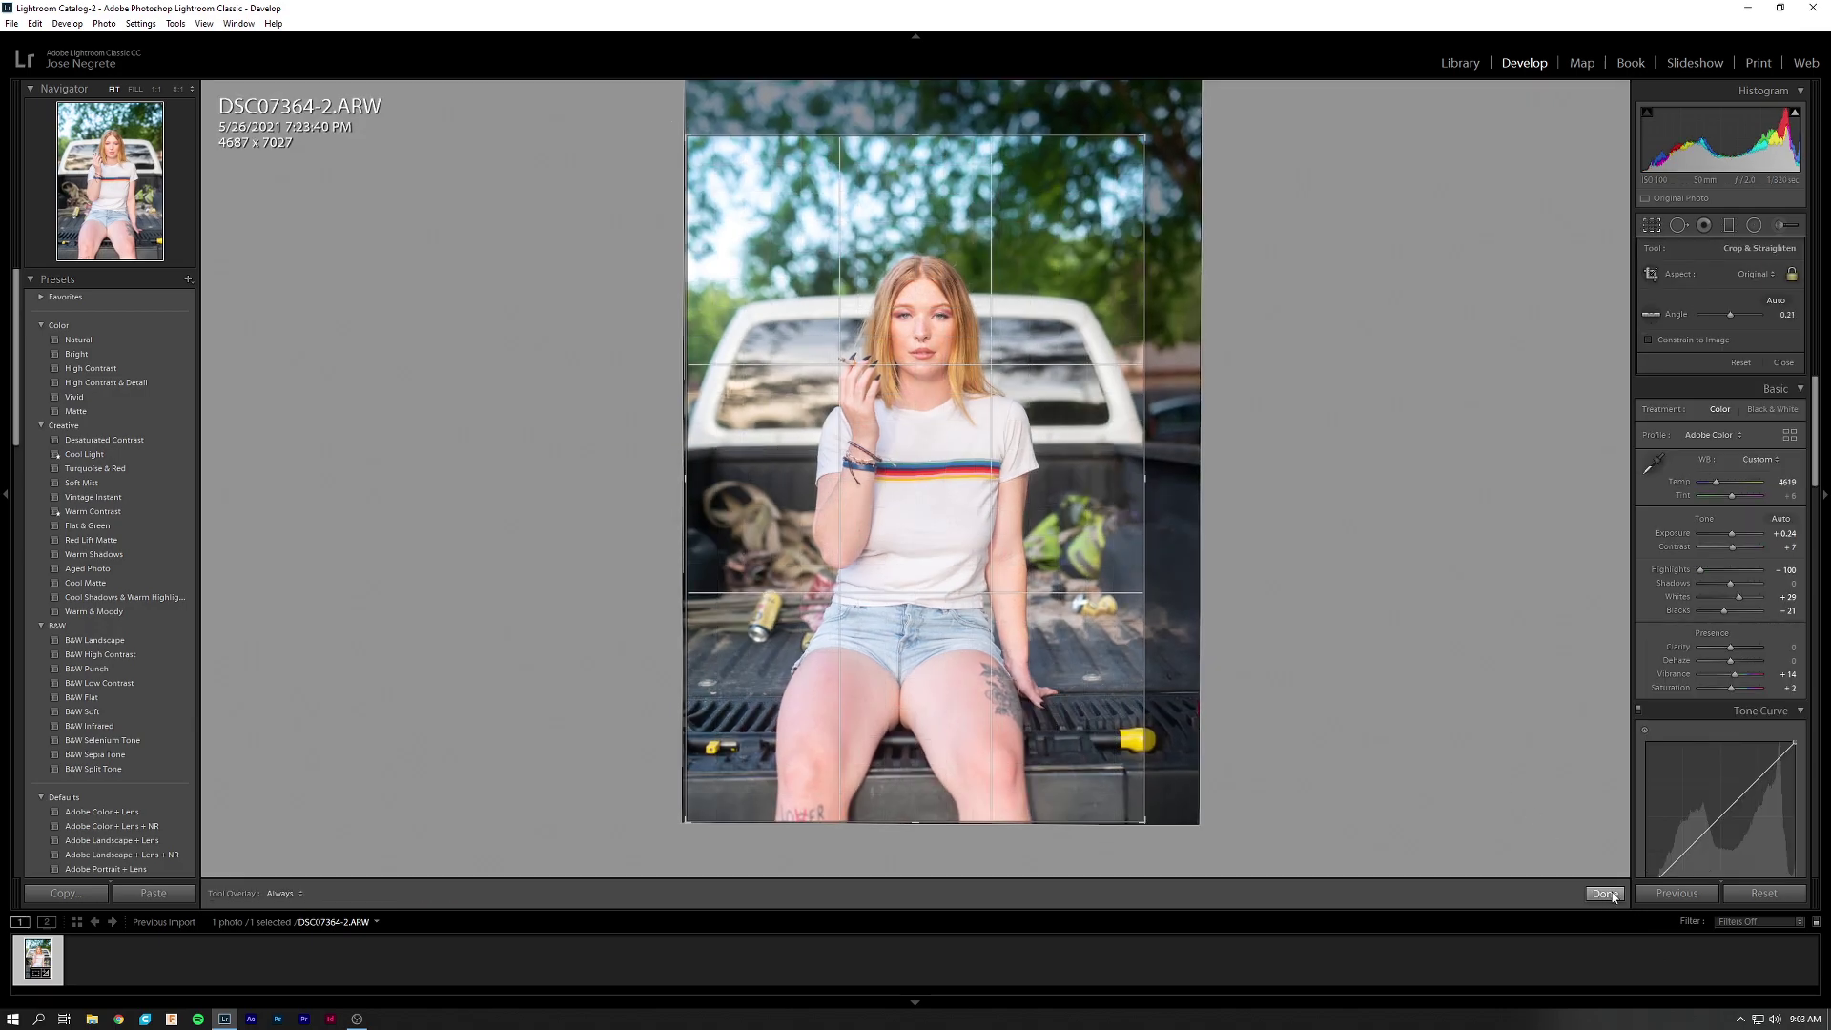
pyautogui.click(1601, 892)
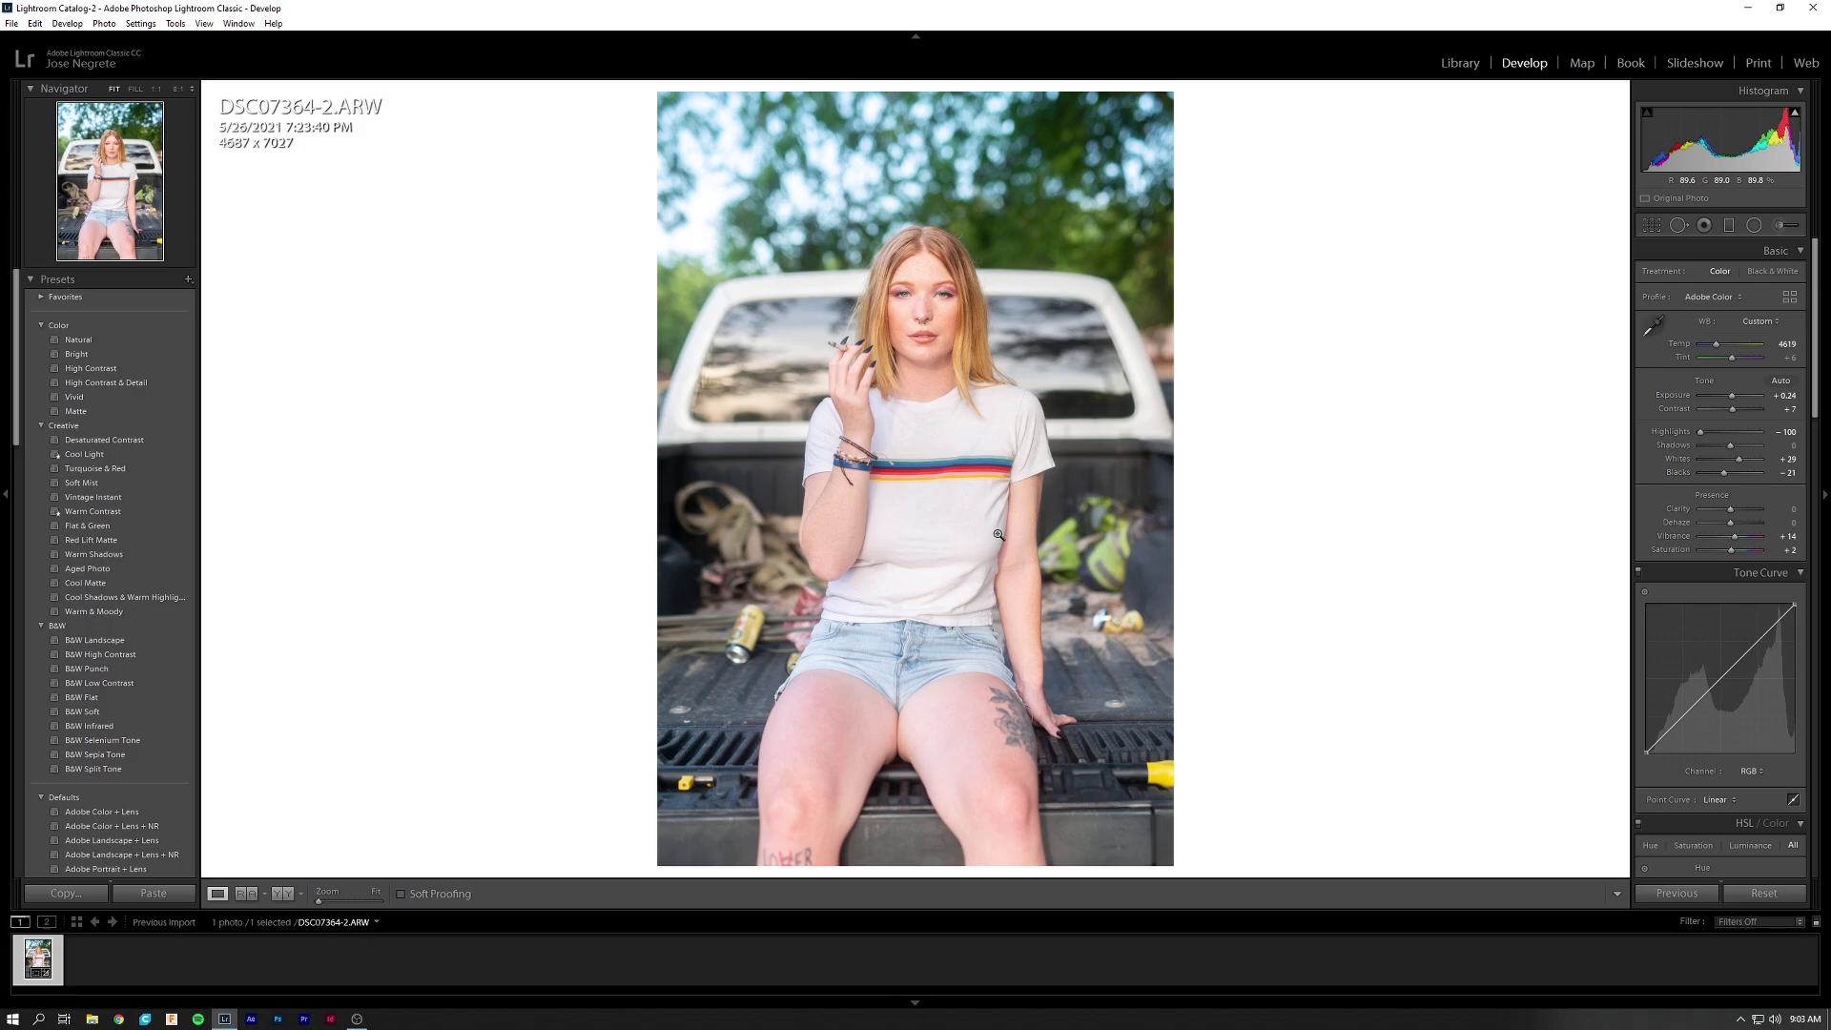
pyautogui.click(1166, 791)
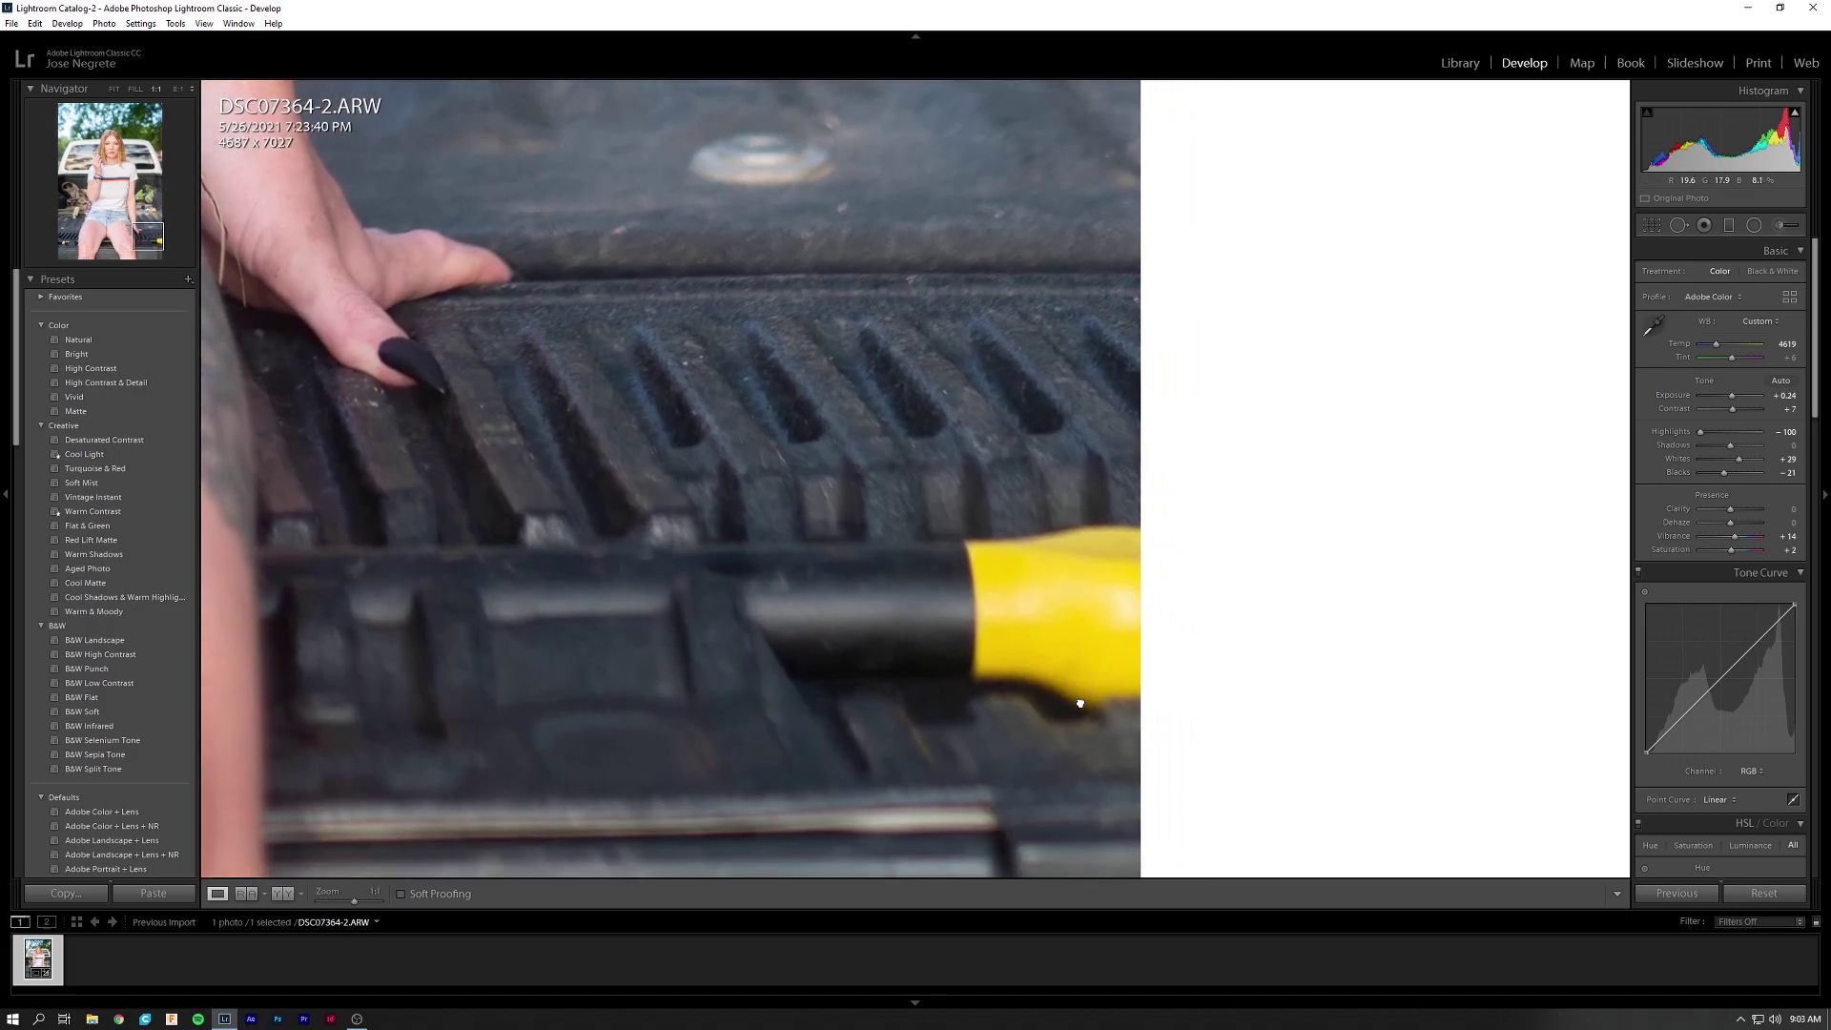
pyautogui.click(1105, 609)
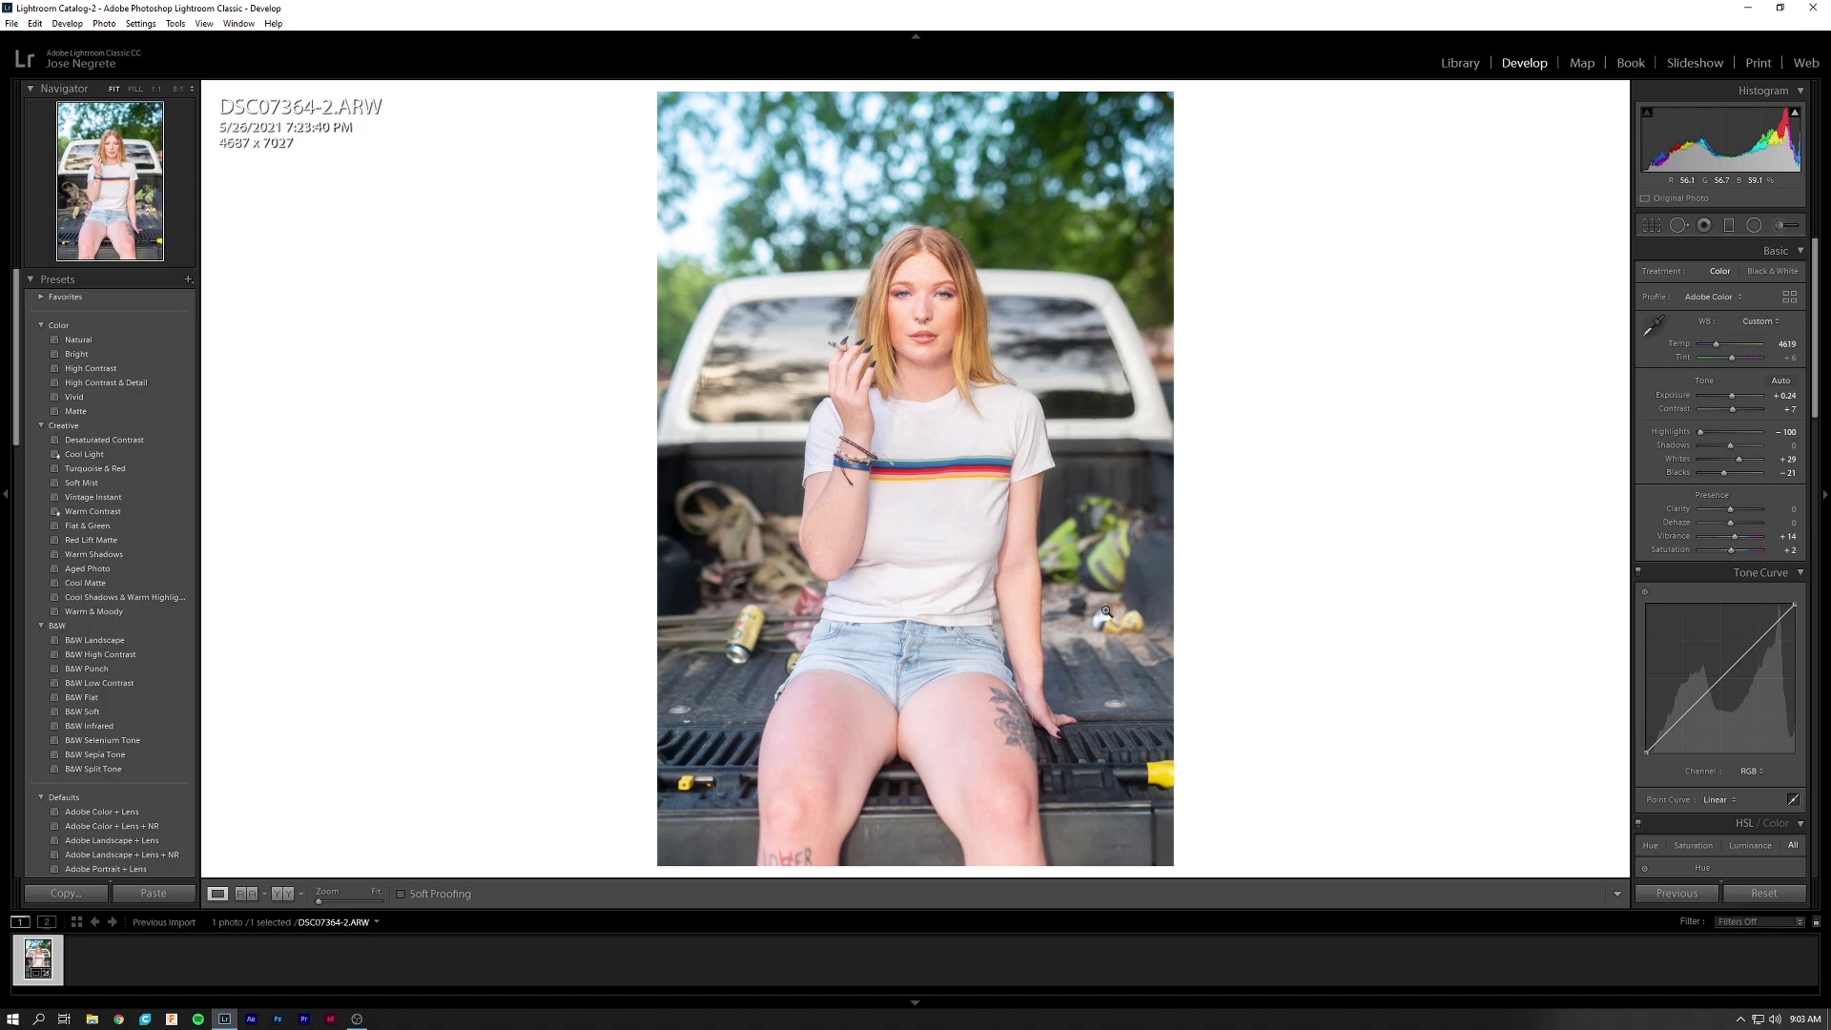
# Try widening the right edge, undo it to keep 4687 x 7027, and review the tailgate.
pyautogui.press('r')
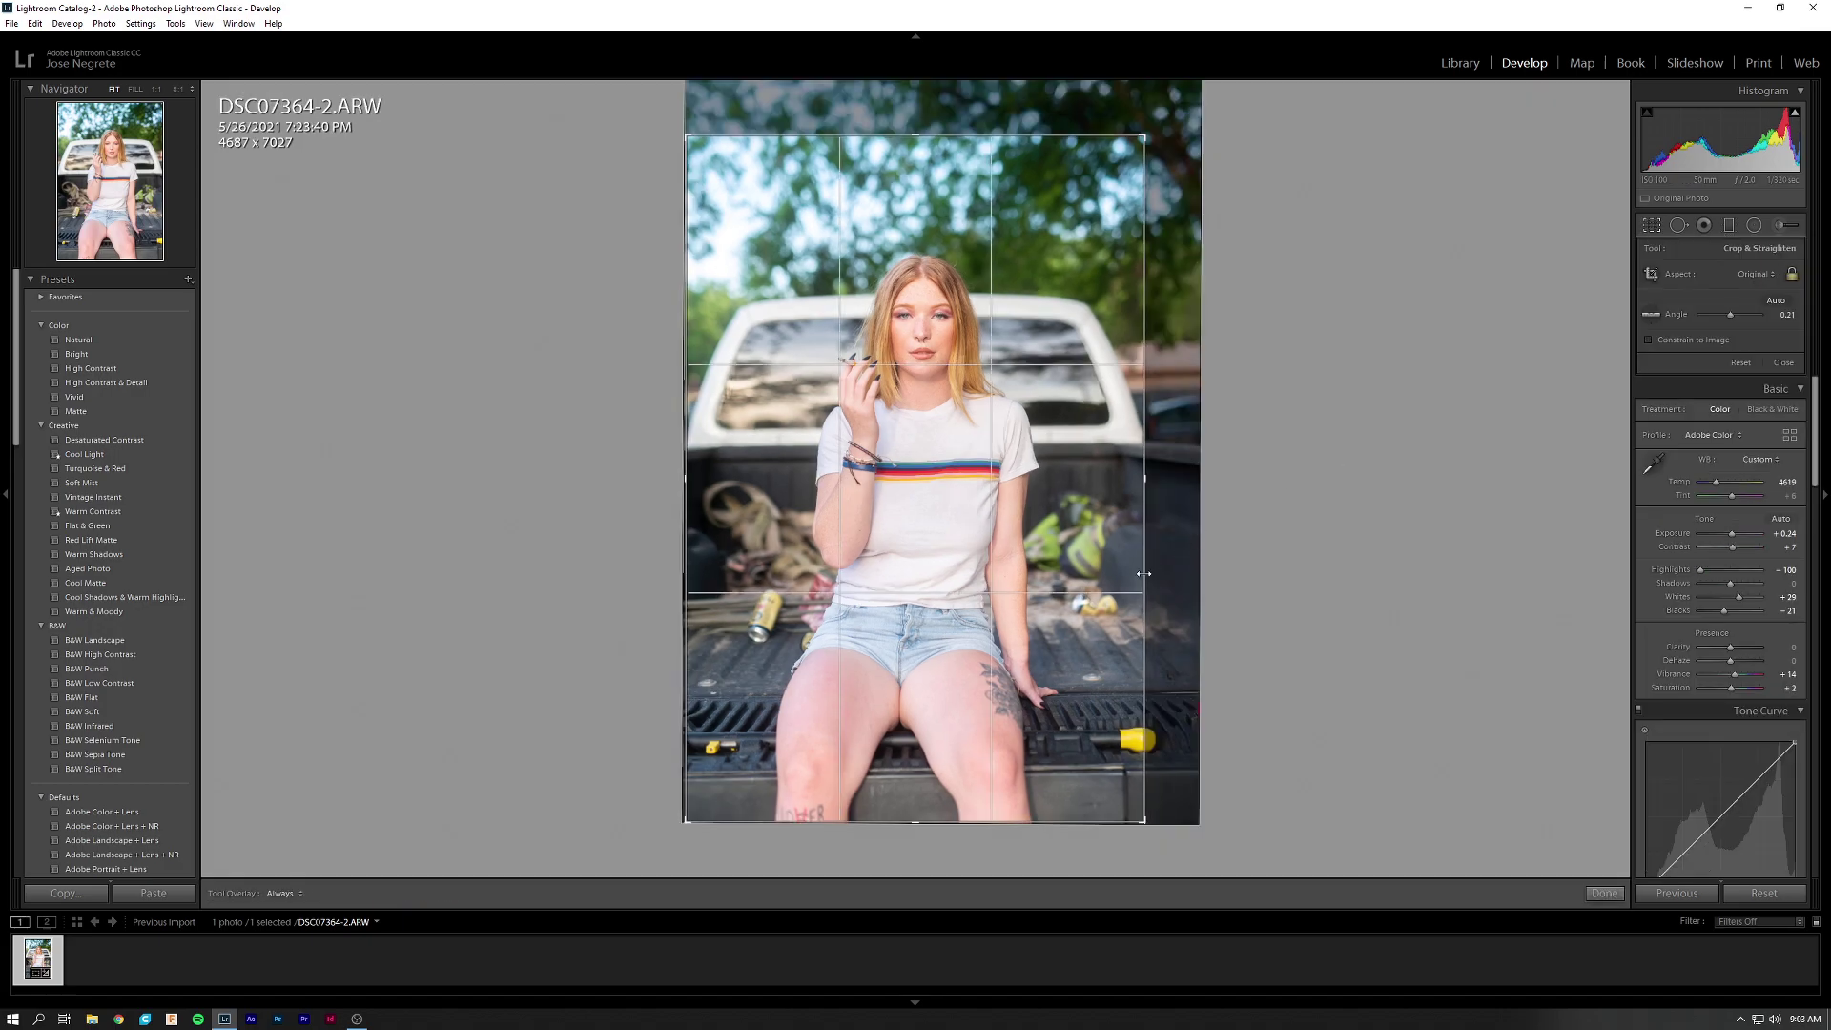
pyautogui.moveTo(1155, 577); pyautogui.dragTo(1169, 578)
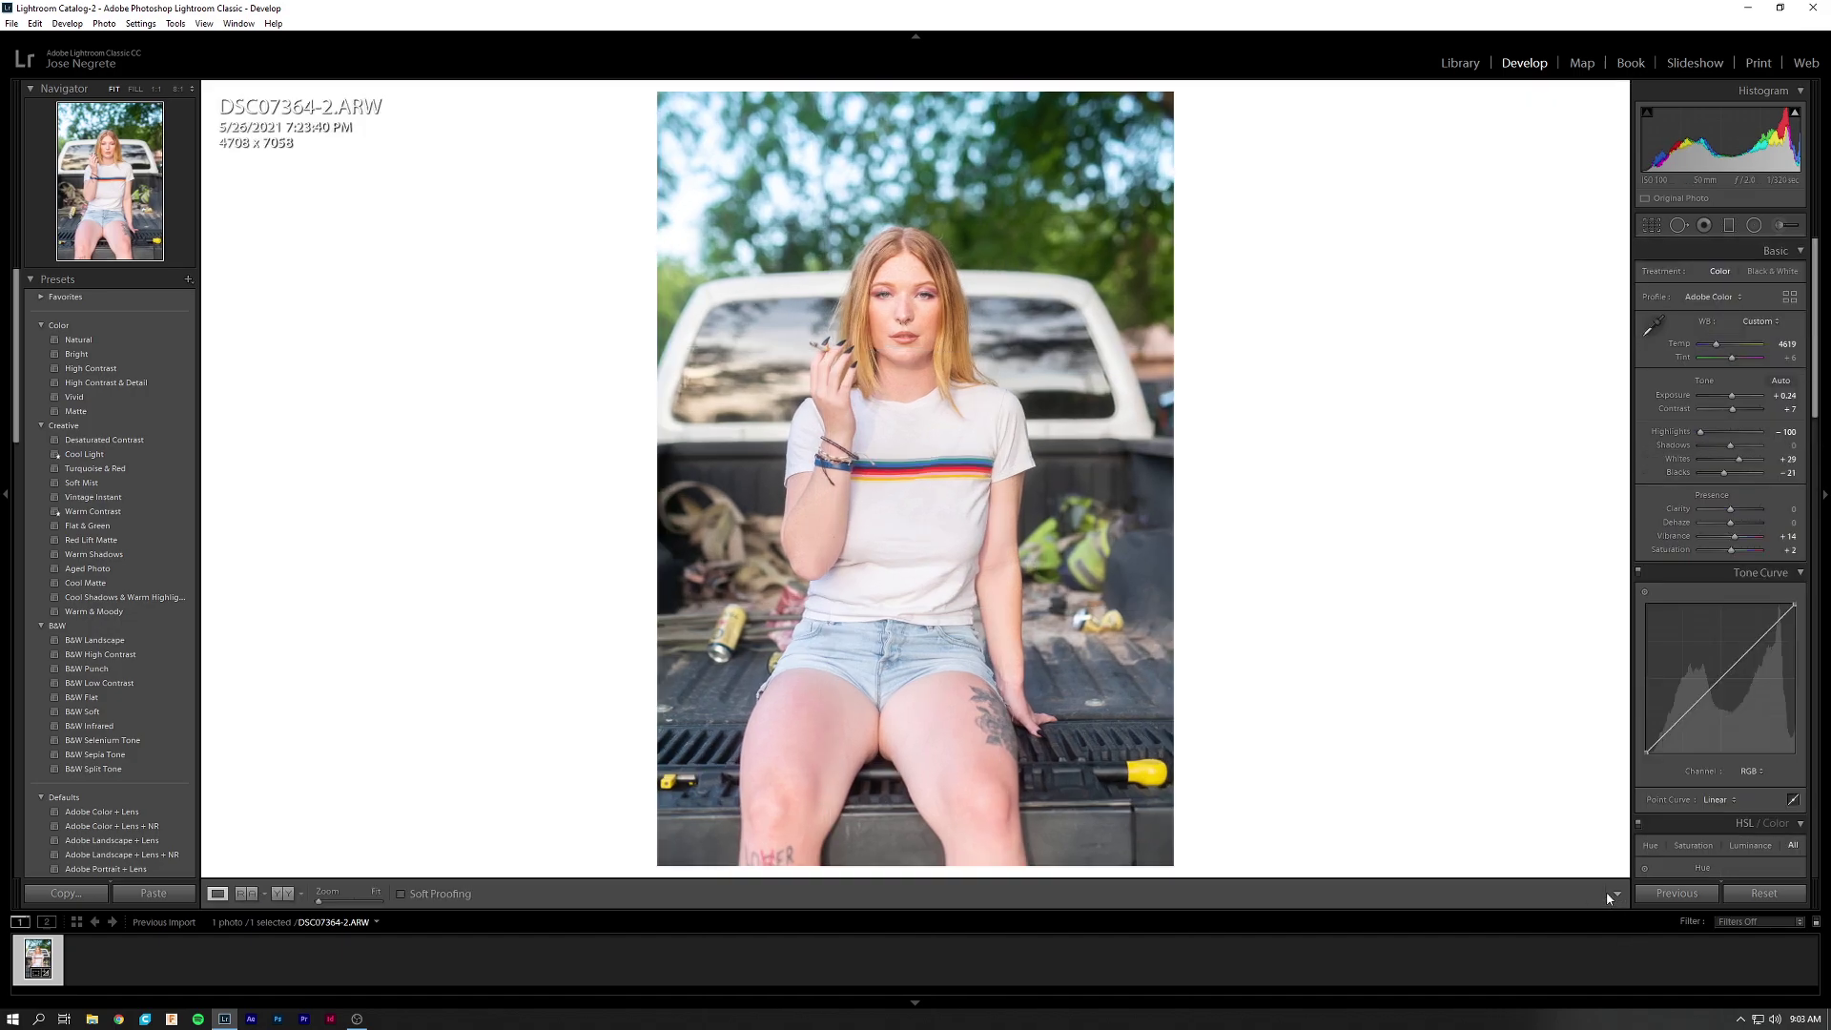
pyautogui.hotkey('ctrl', 'z')
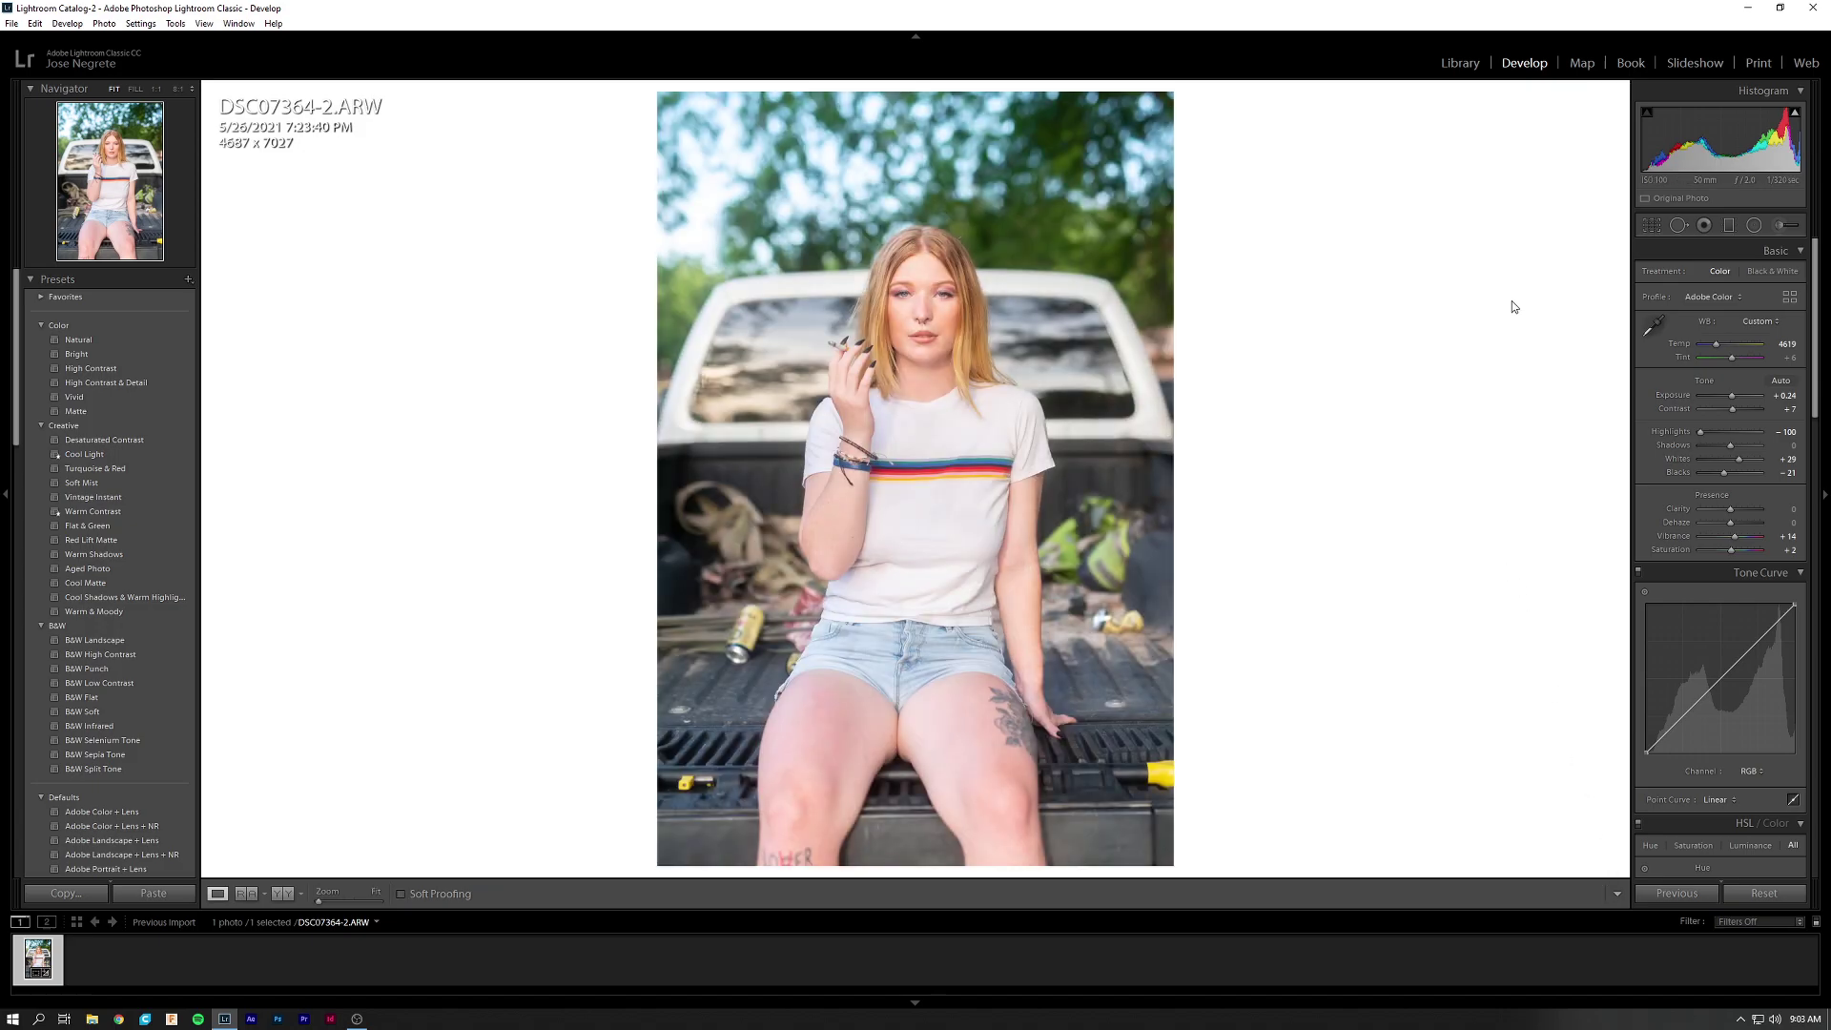
pyautogui.click(1163, 767)
pyautogui.moveTo(1164, 768); pyautogui.dragTo(1112, 544)
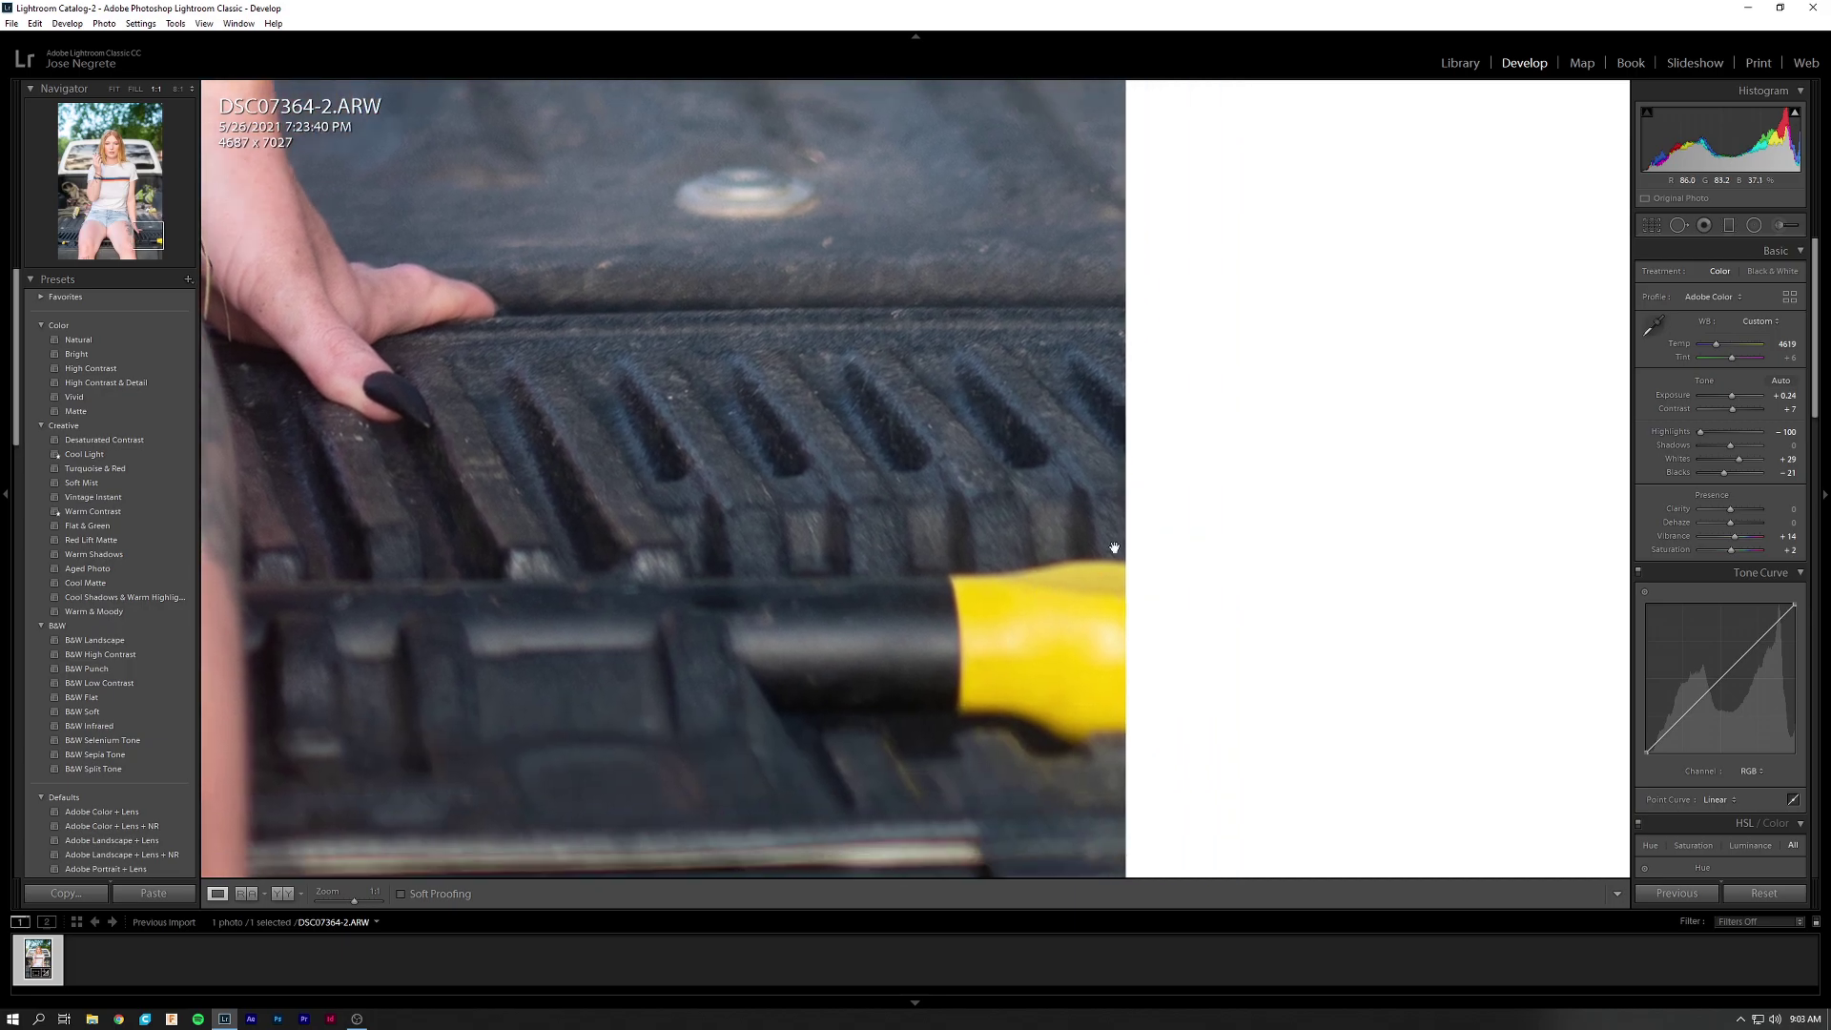
pyautogui.click(1111, 668)
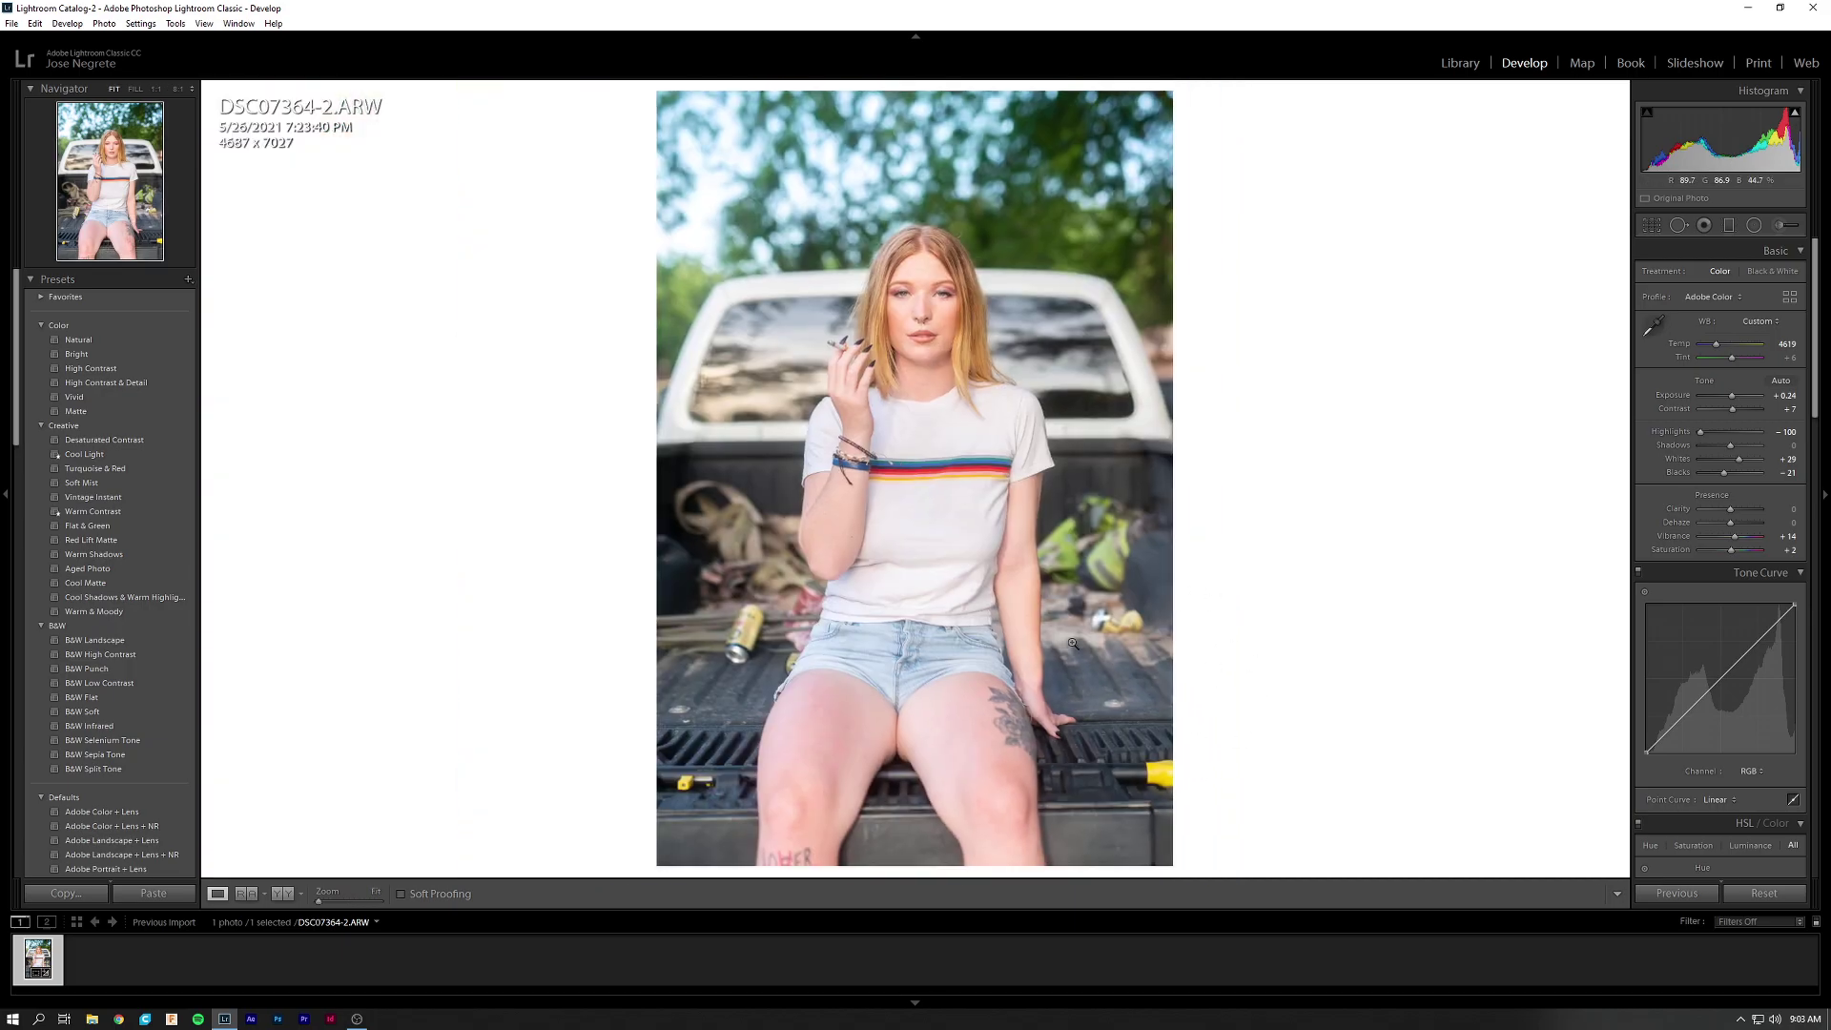
pyautogui.click(944, 329)
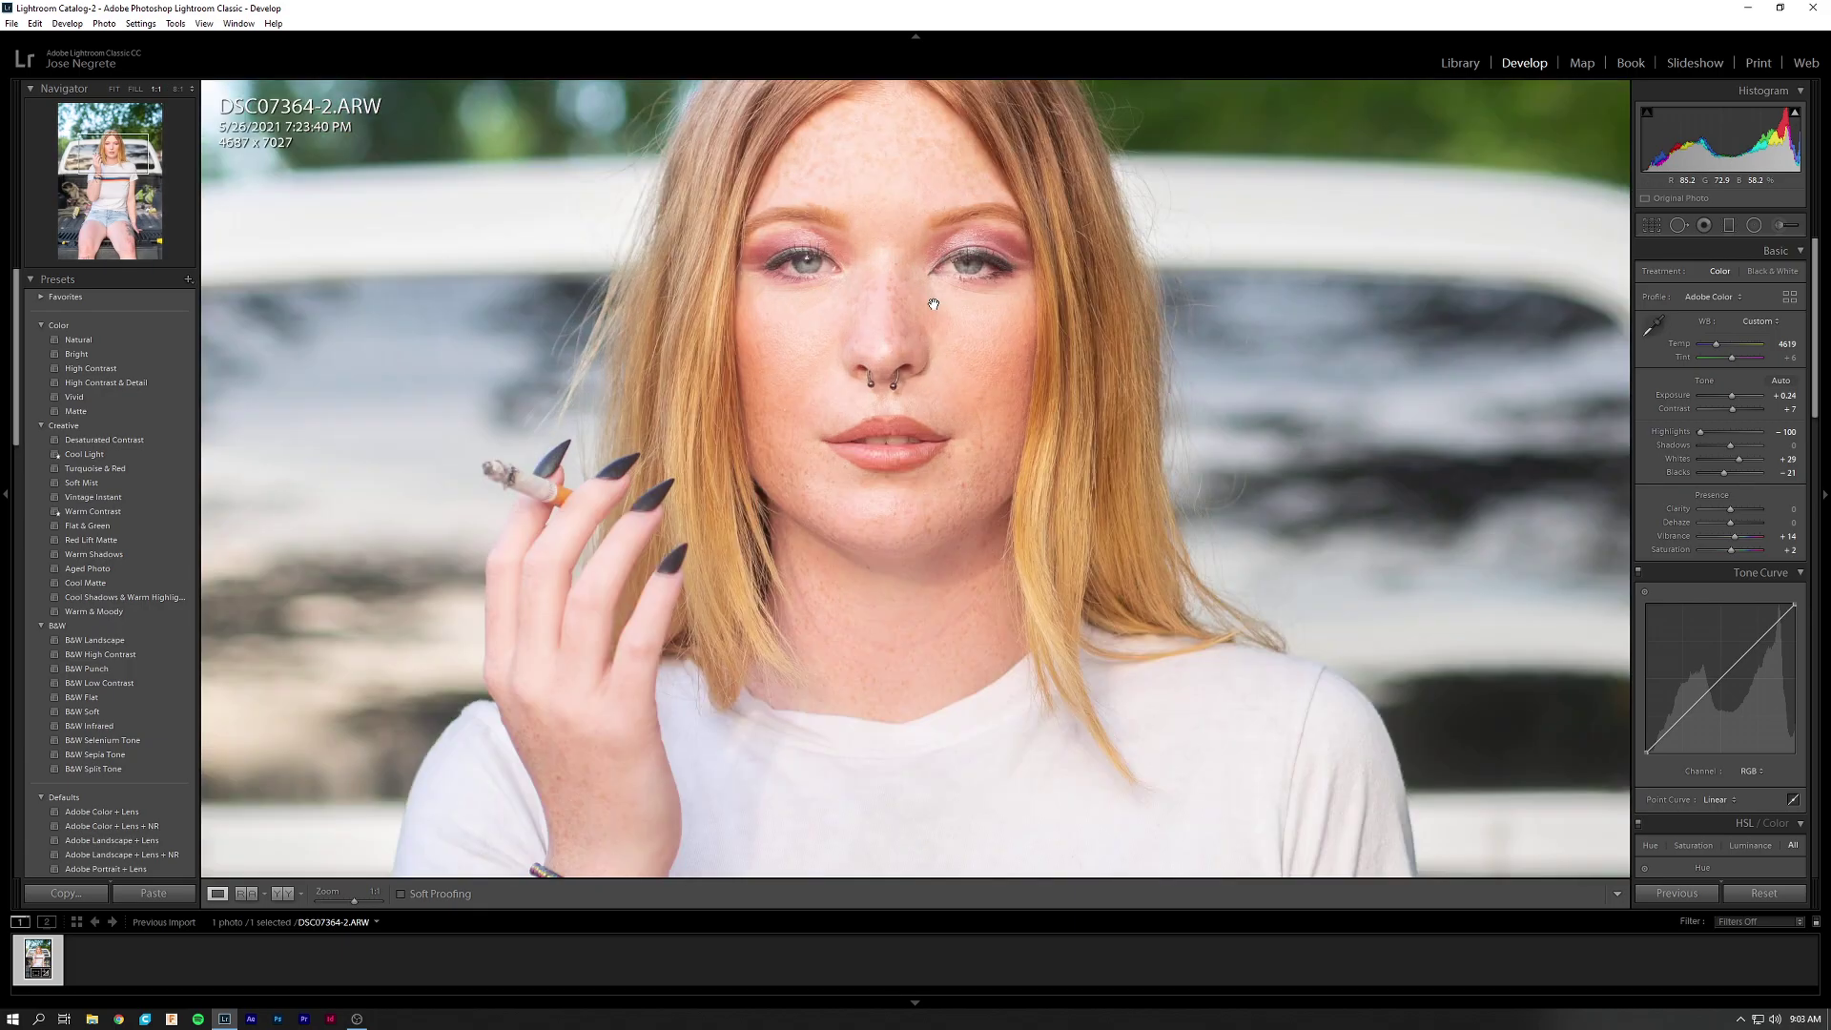
# Turn on Remove Chromatic Aberration in Lens Corrections, comparing it off and on.
pyautogui.click(929, 388)
pyautogui.scroll(-3, 1695, 488)
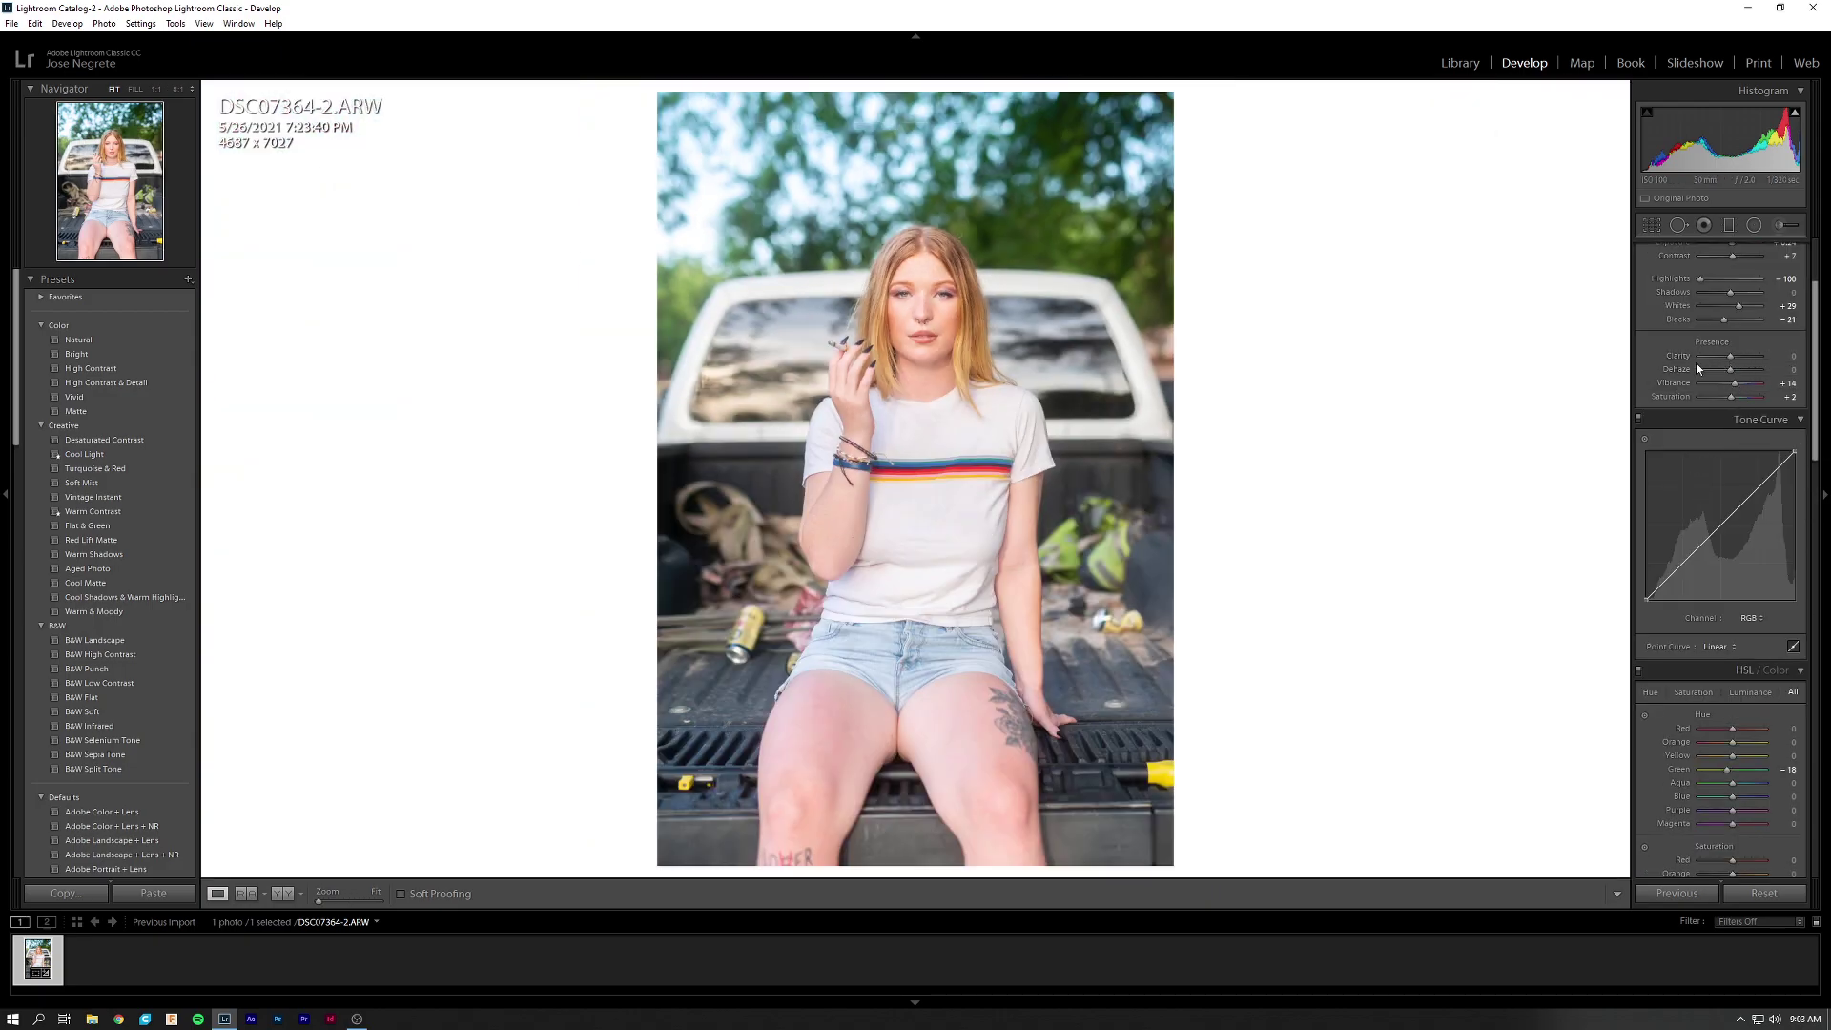
pyautogui.scroll(-15, 1667, 586)
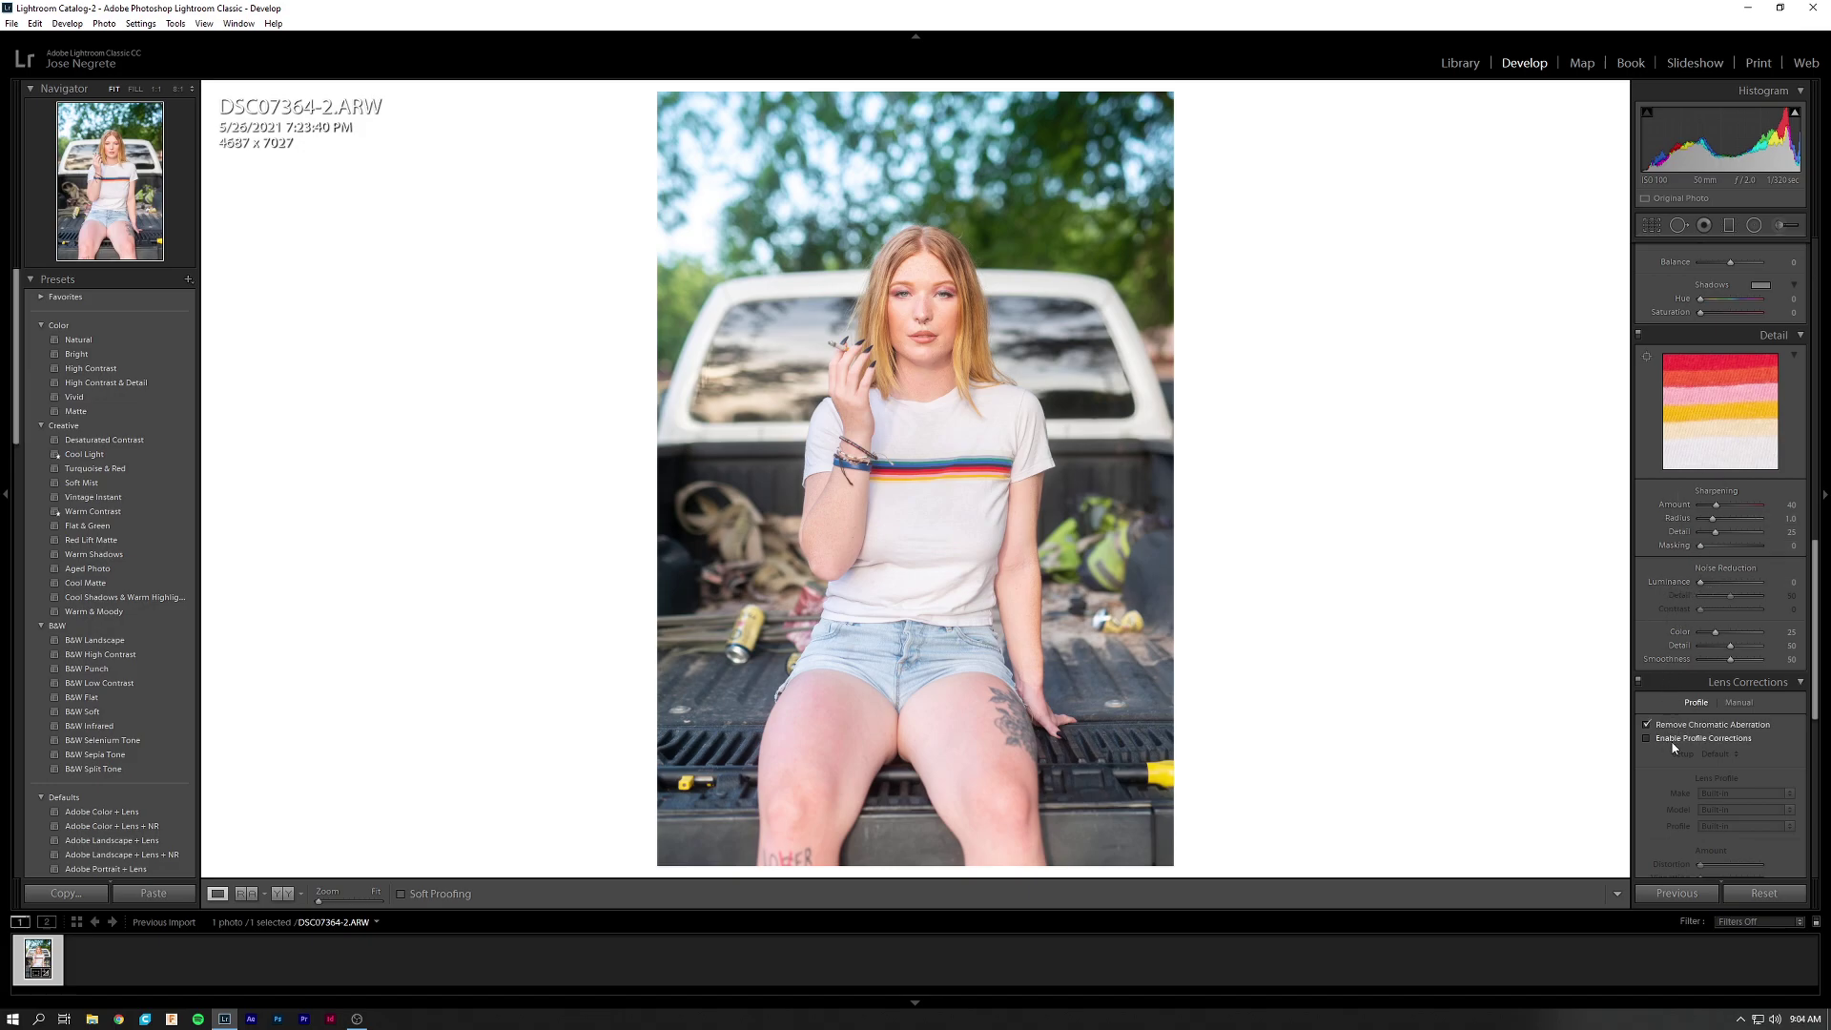
pyautogui.click(1671, 738)
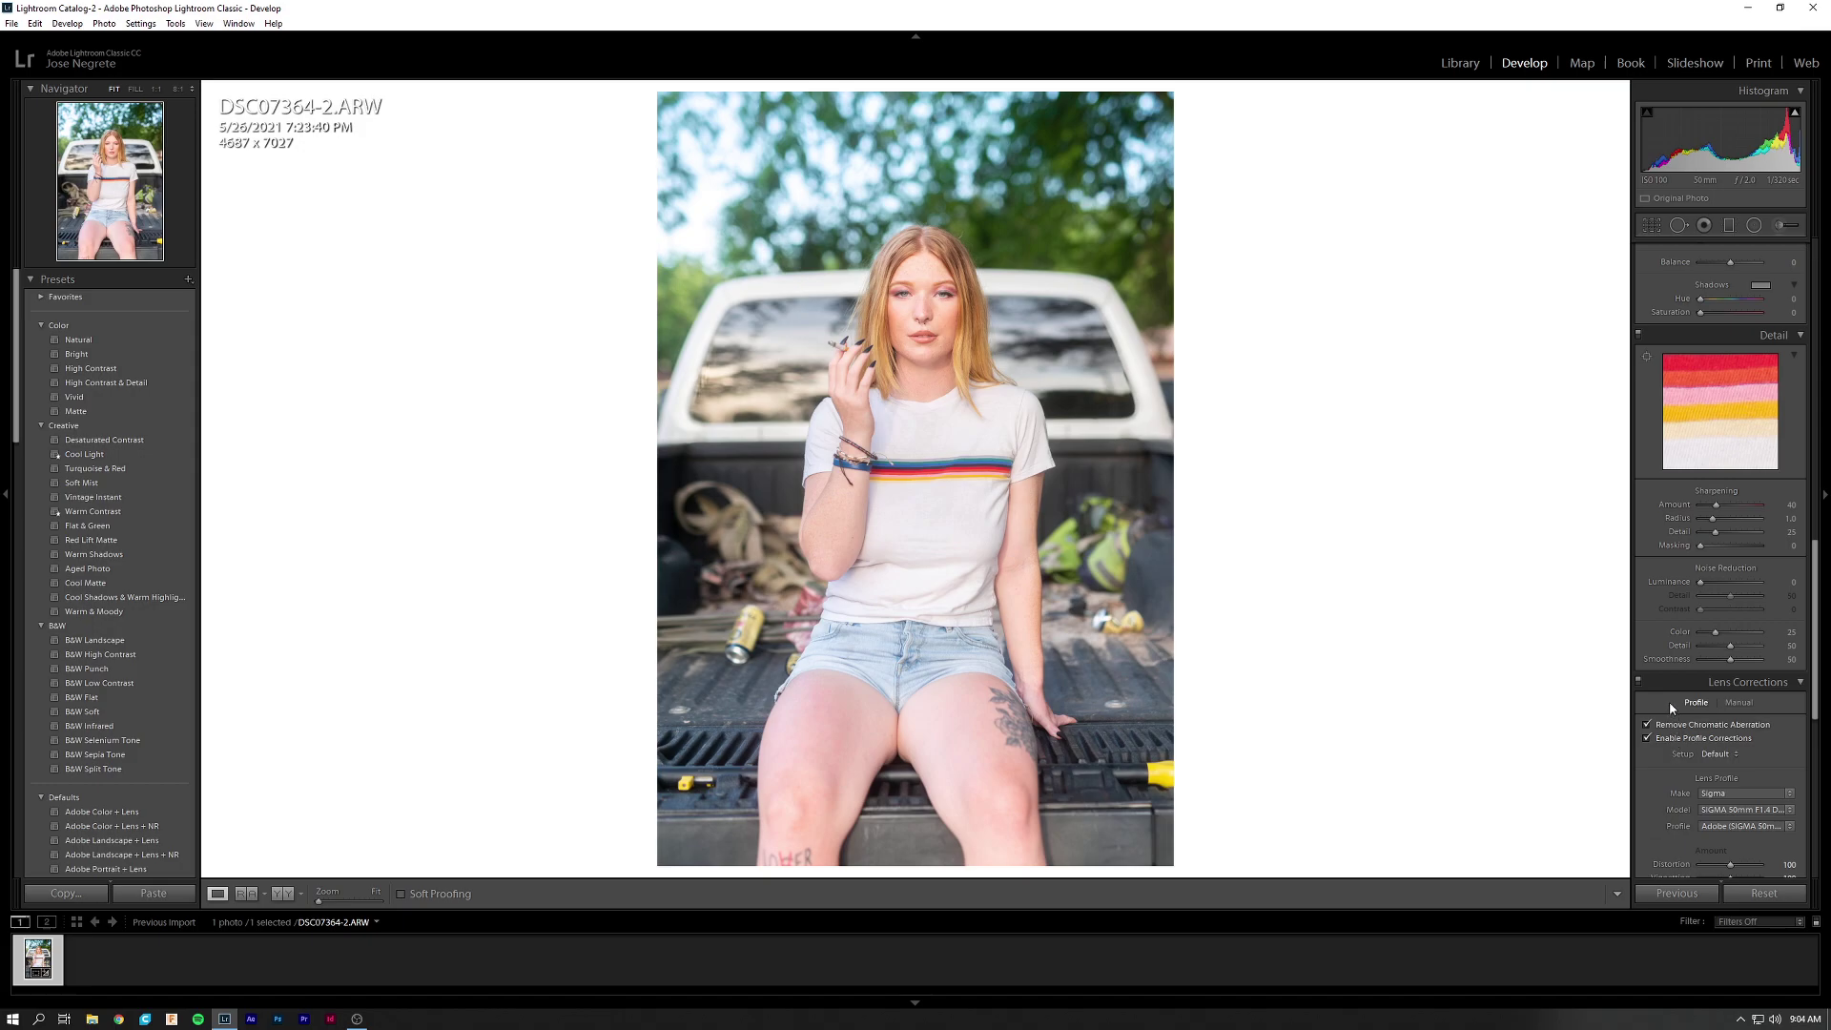
pyautogui.scroll(-3, 1669, 707)
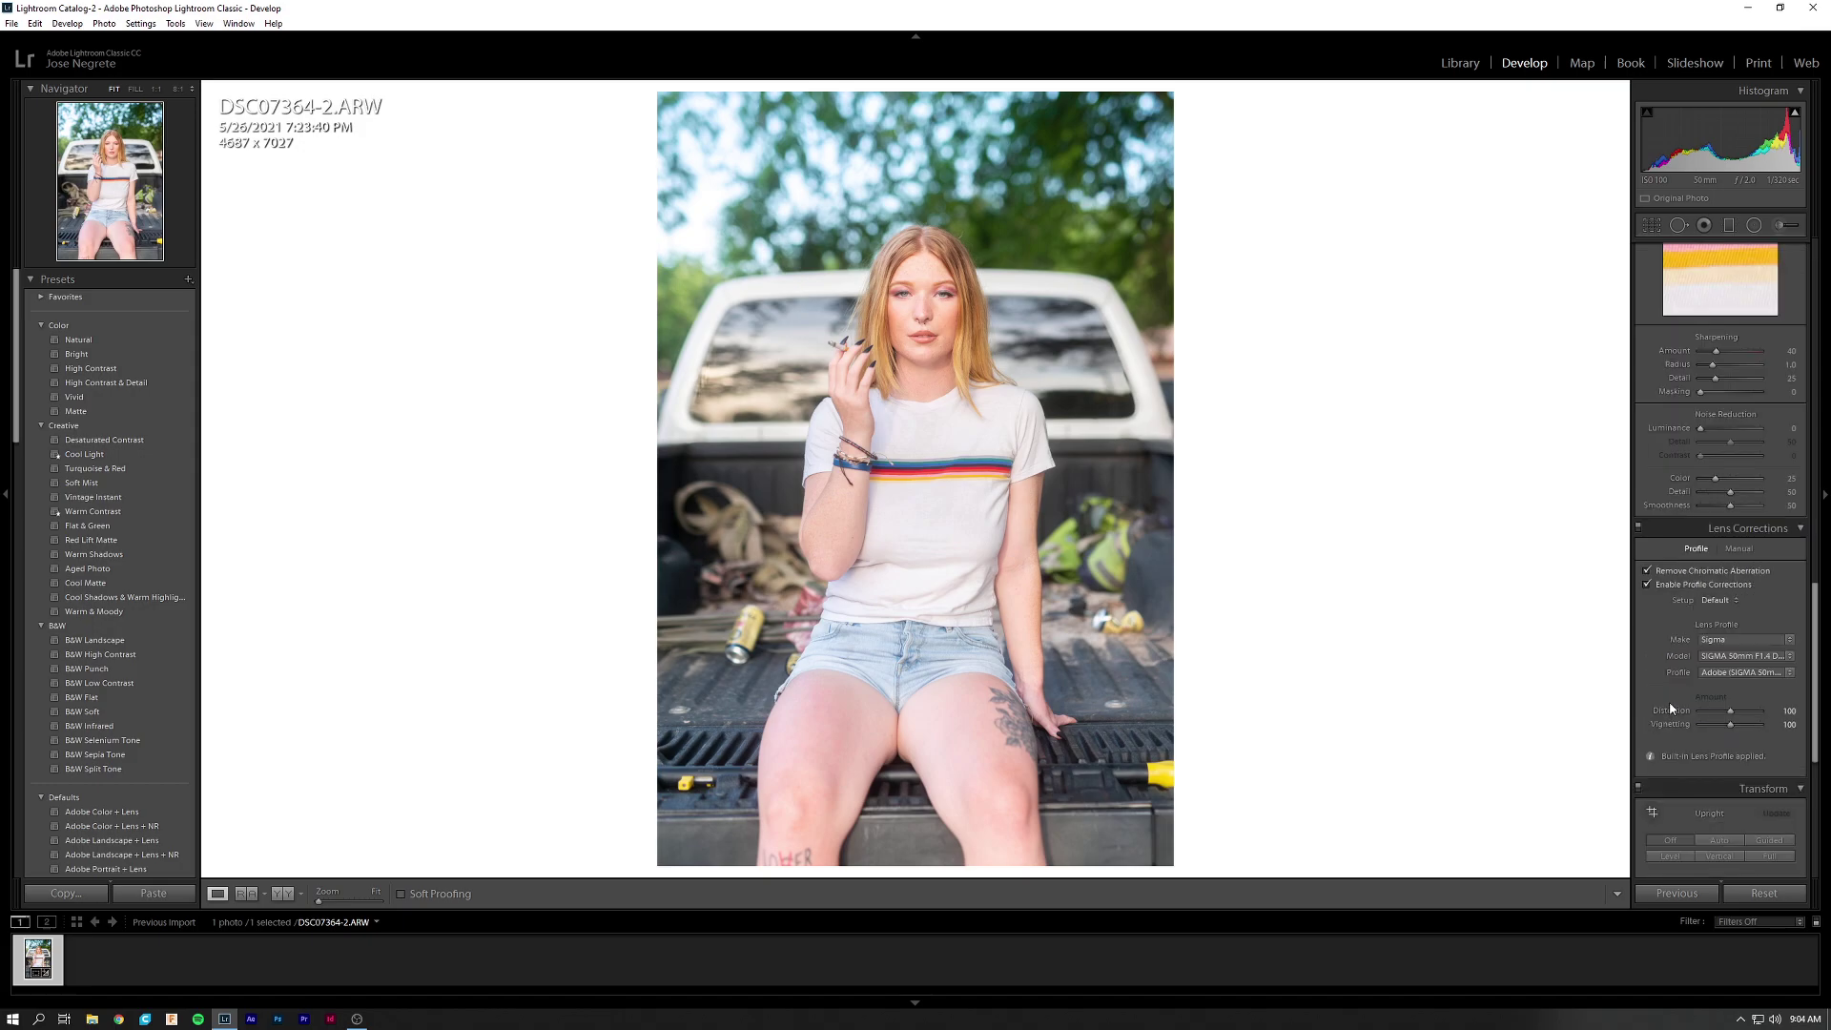
pyautogui.click(1675, 575)
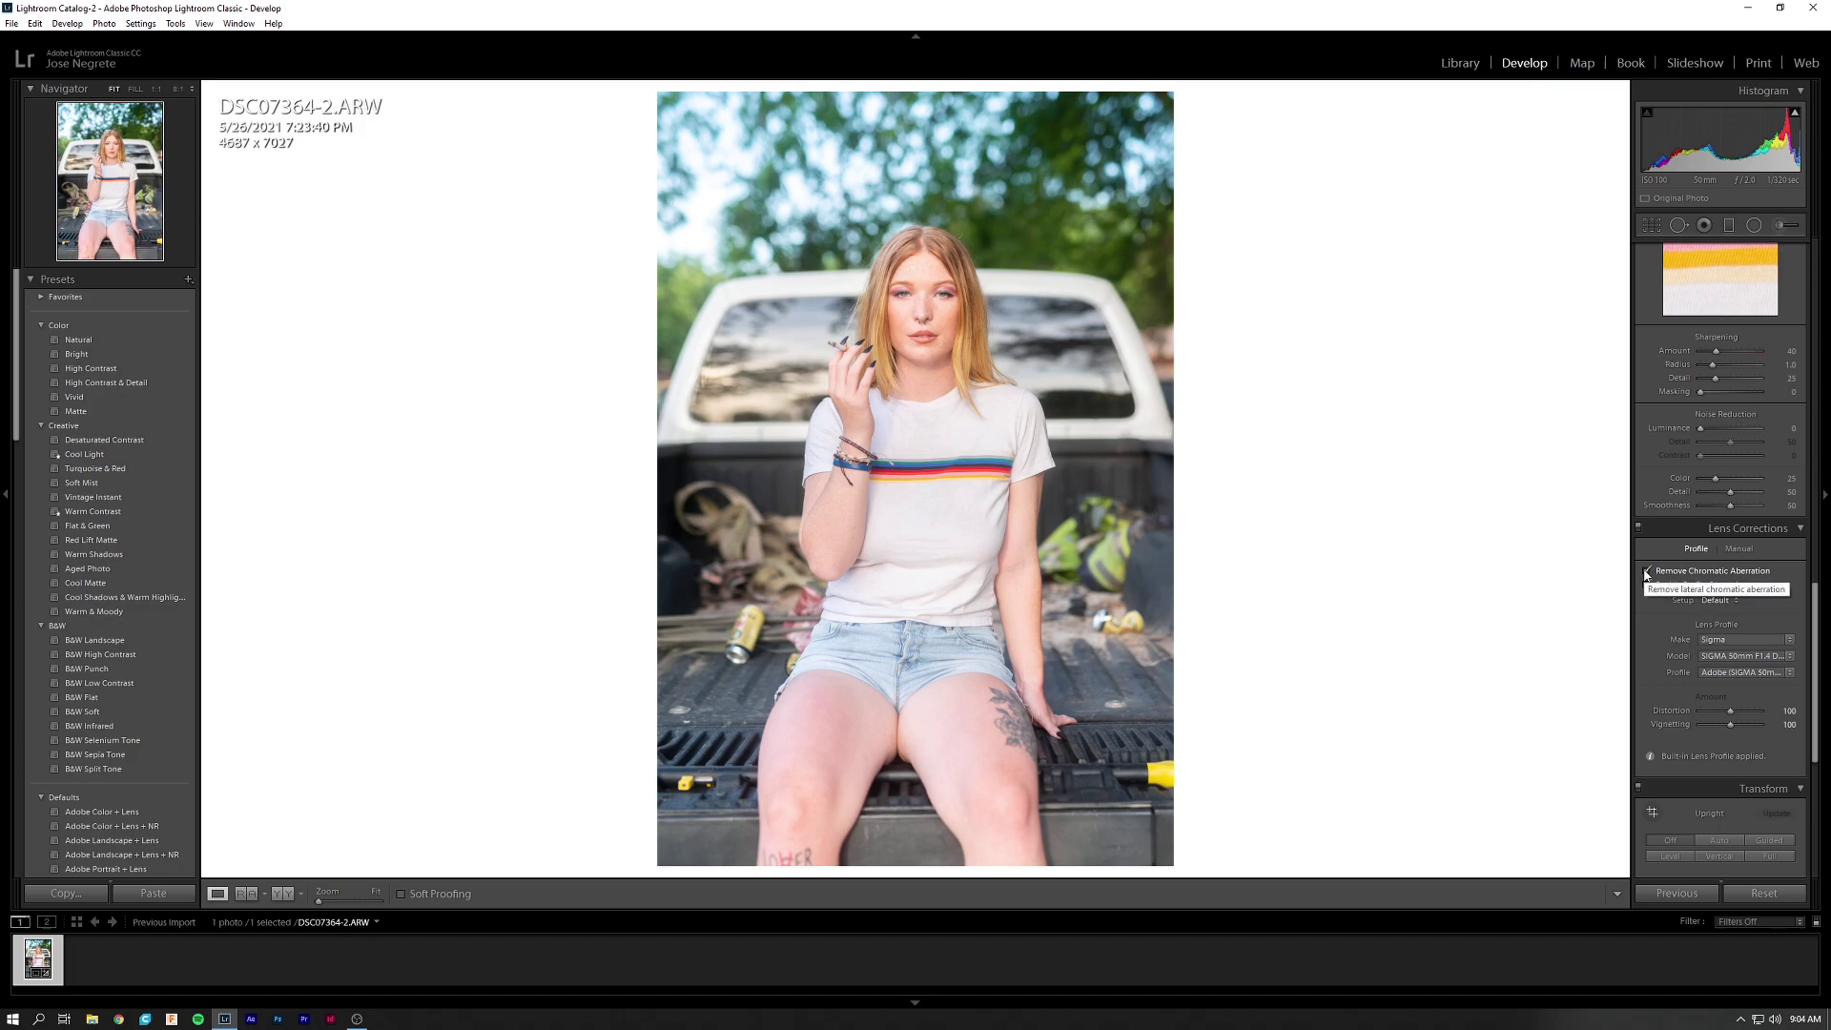
pyautogui.click(1646, 572)
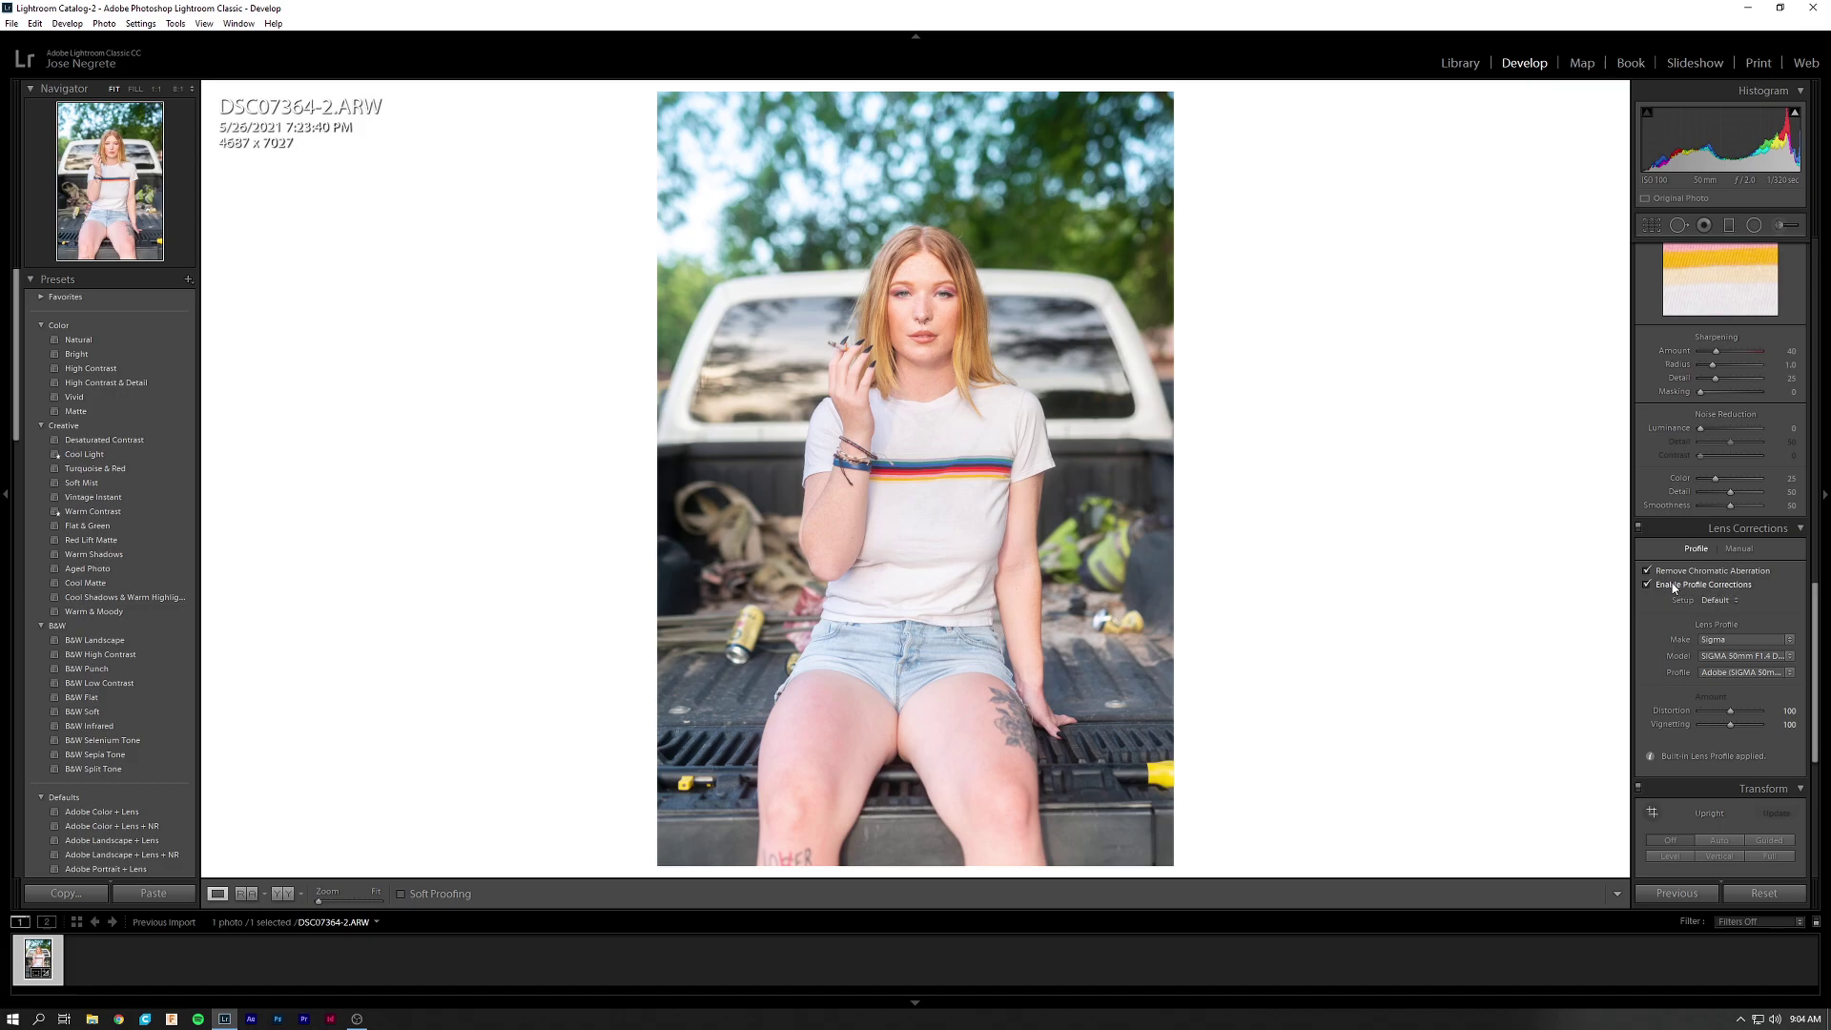
# Enable Sigma 50mm F1.4 profile corrections, keeping Distortion and Vignetting at 100.
pyautogui.click(1672, 584)
pyautogui.moveTo(1730, 711)
pyautogui.mouseDown()
pyautogui.moveTo(1713, 711)
pyautogui.moveTo(1764, 713)
pyautogui.moveTo(1727, 715)
pyautogui.mouseUp()
pyautogui.hotkey('ctrl', 'z')
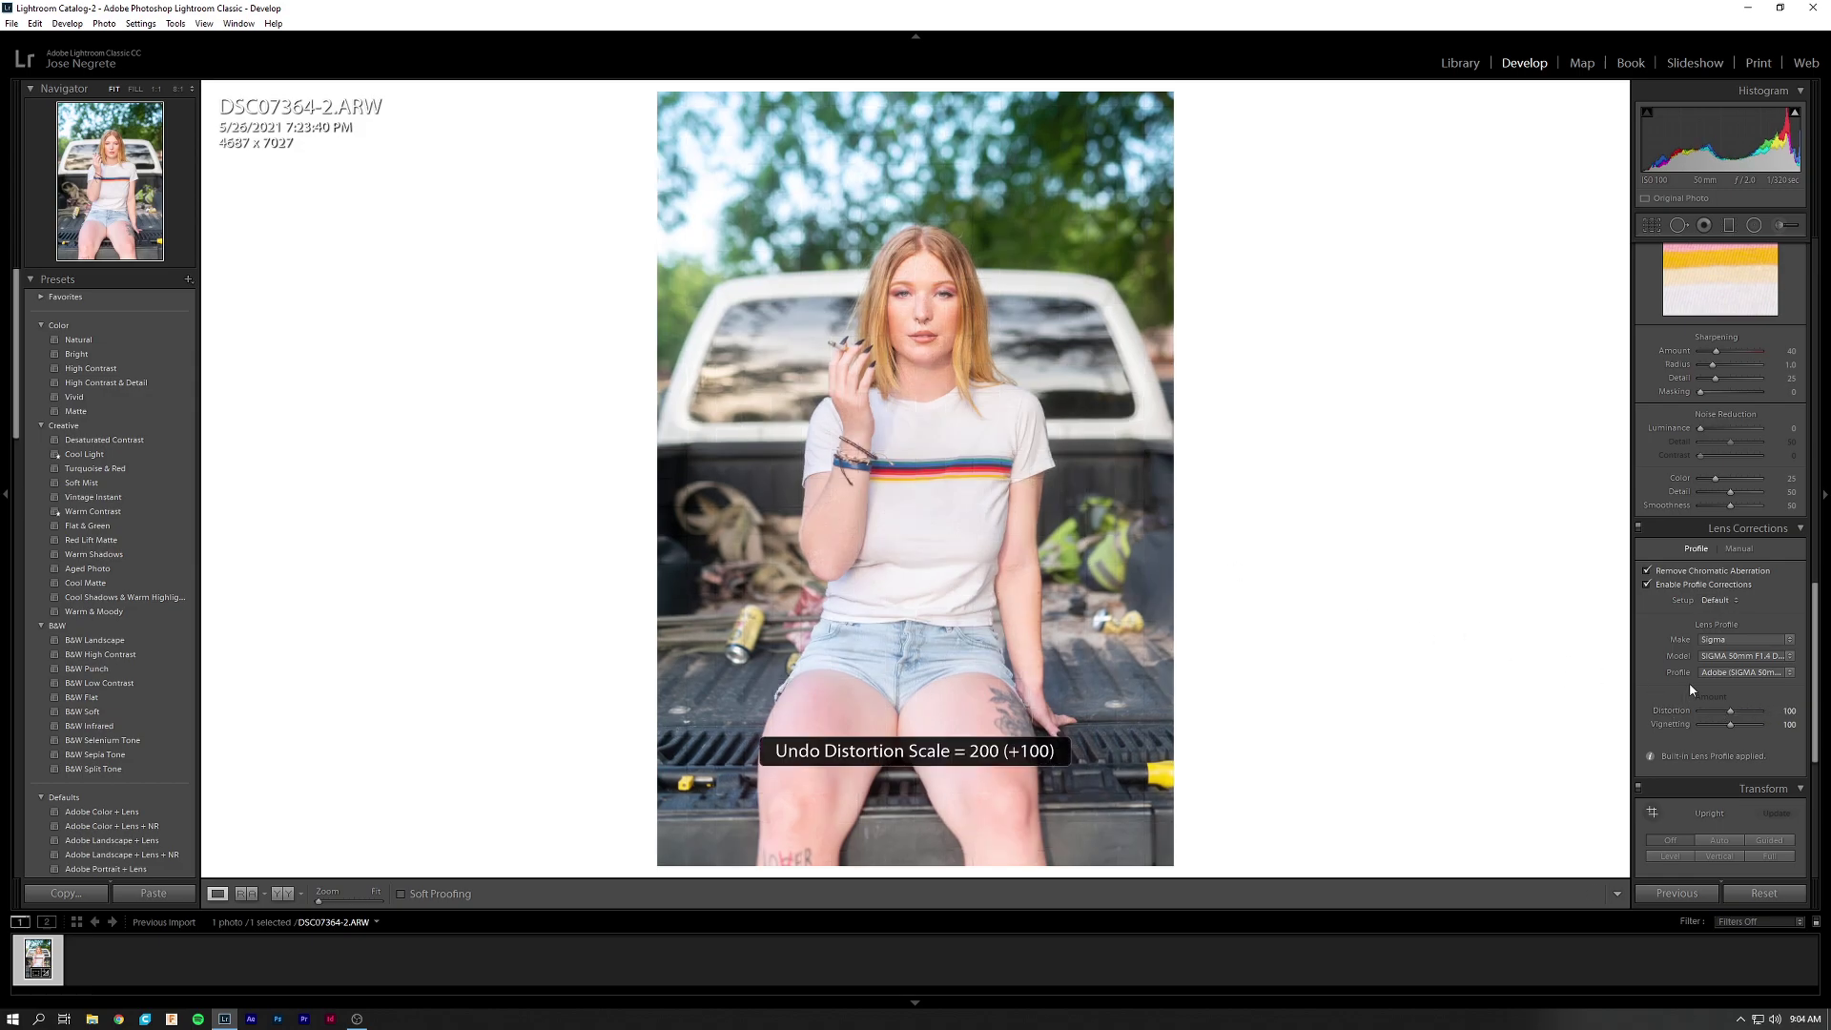
pyautogui.click(1646, 584)
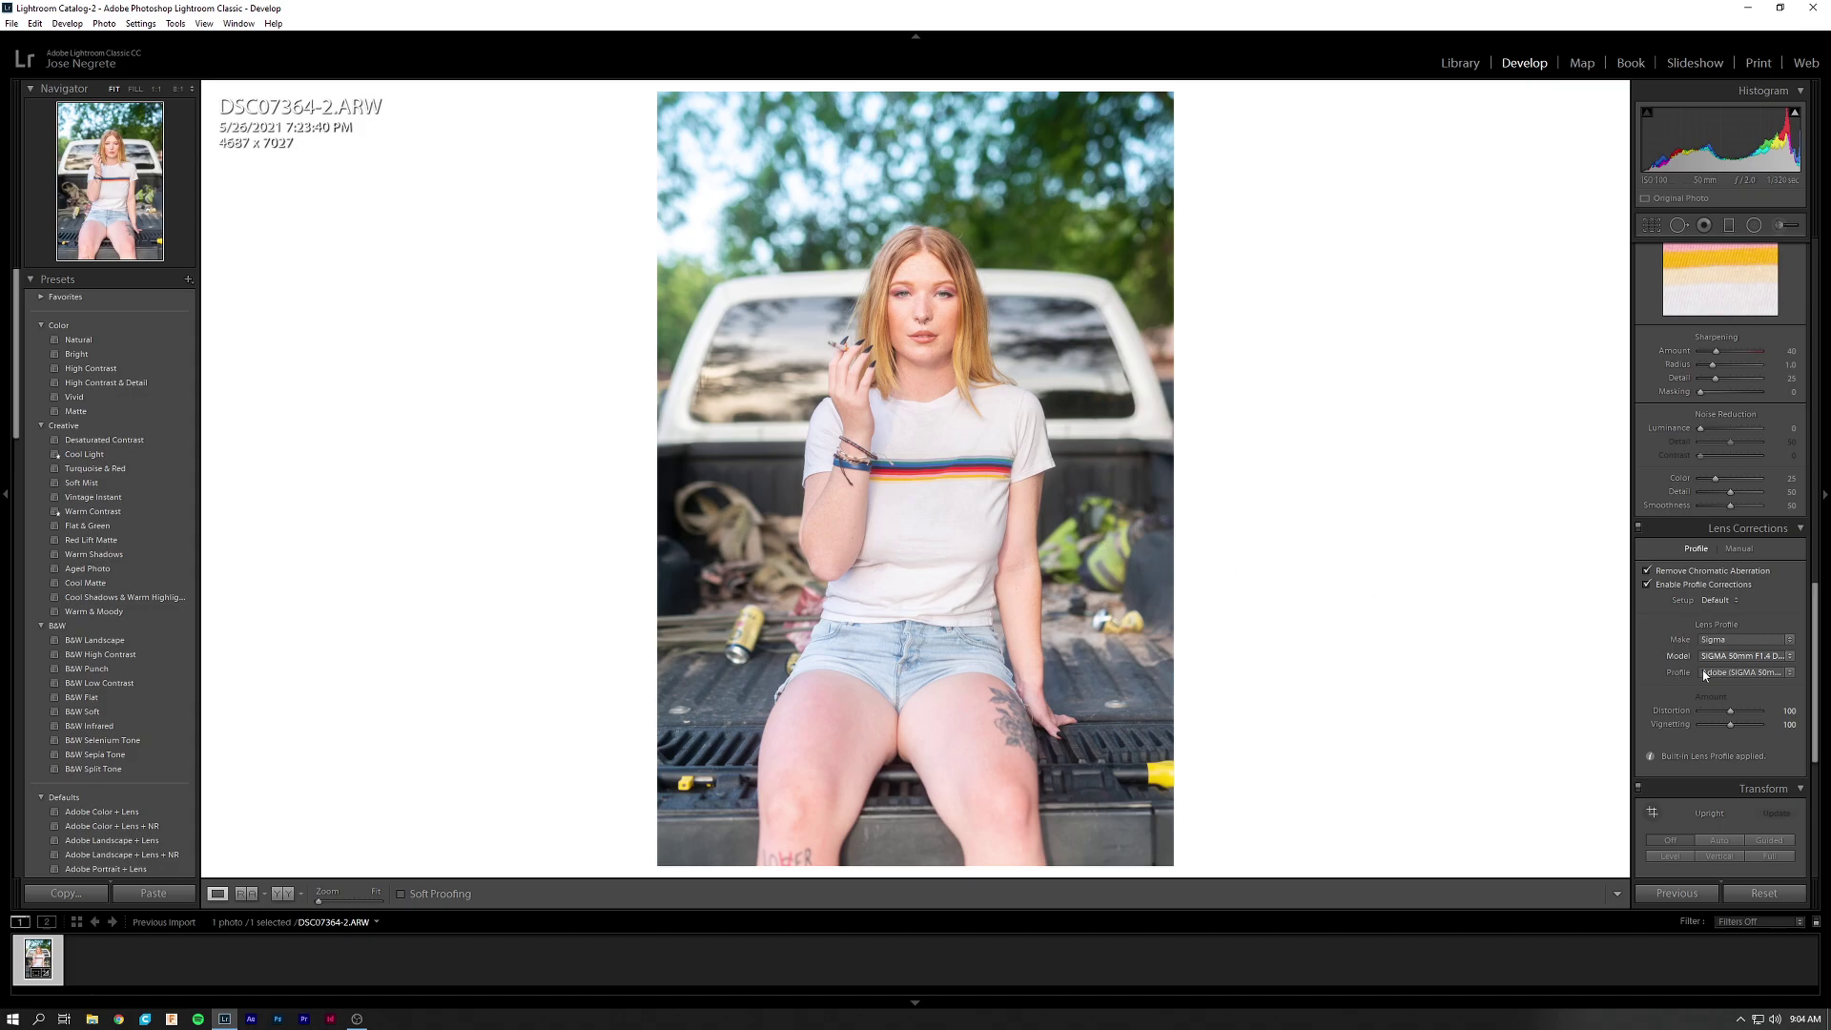
pyautogui.click(1661, 590)
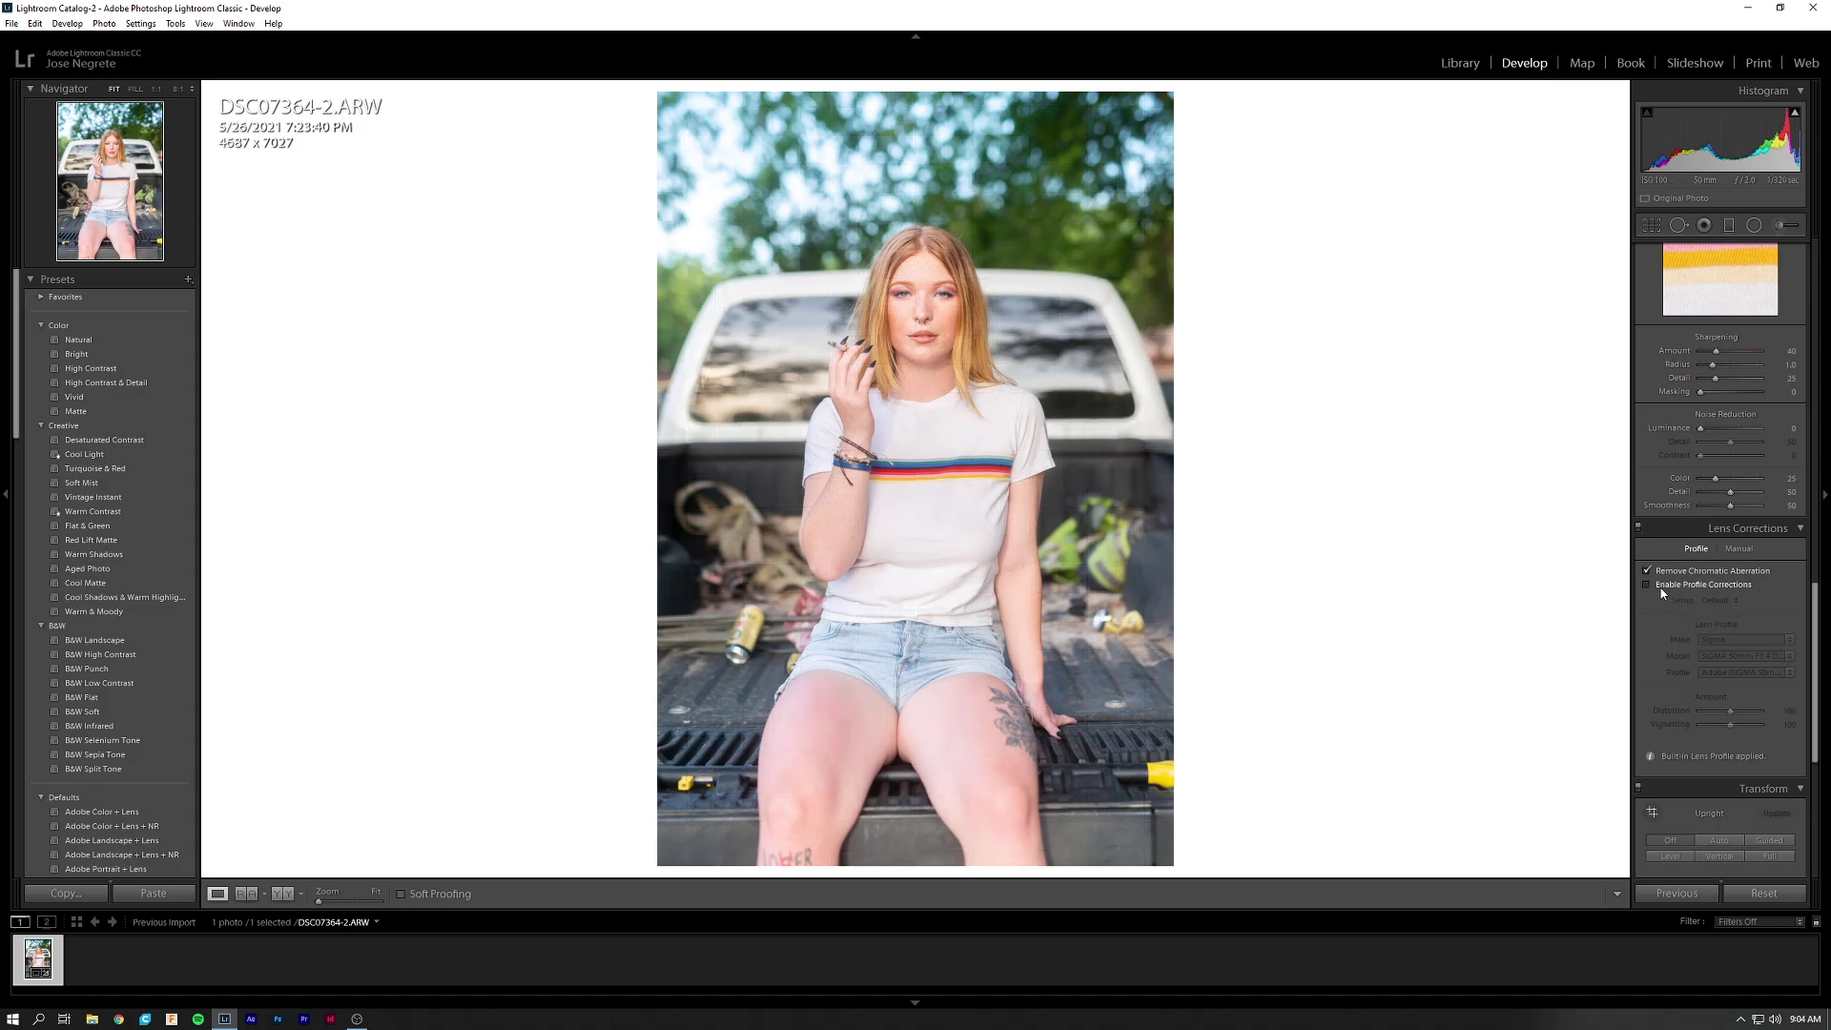
pyautogui.click(1661, 590)
# Apply a -14 post-crop vignette with Highlight Priority to darken the corners slightly.
pyautogui.scroll(-5, 1661, 592)
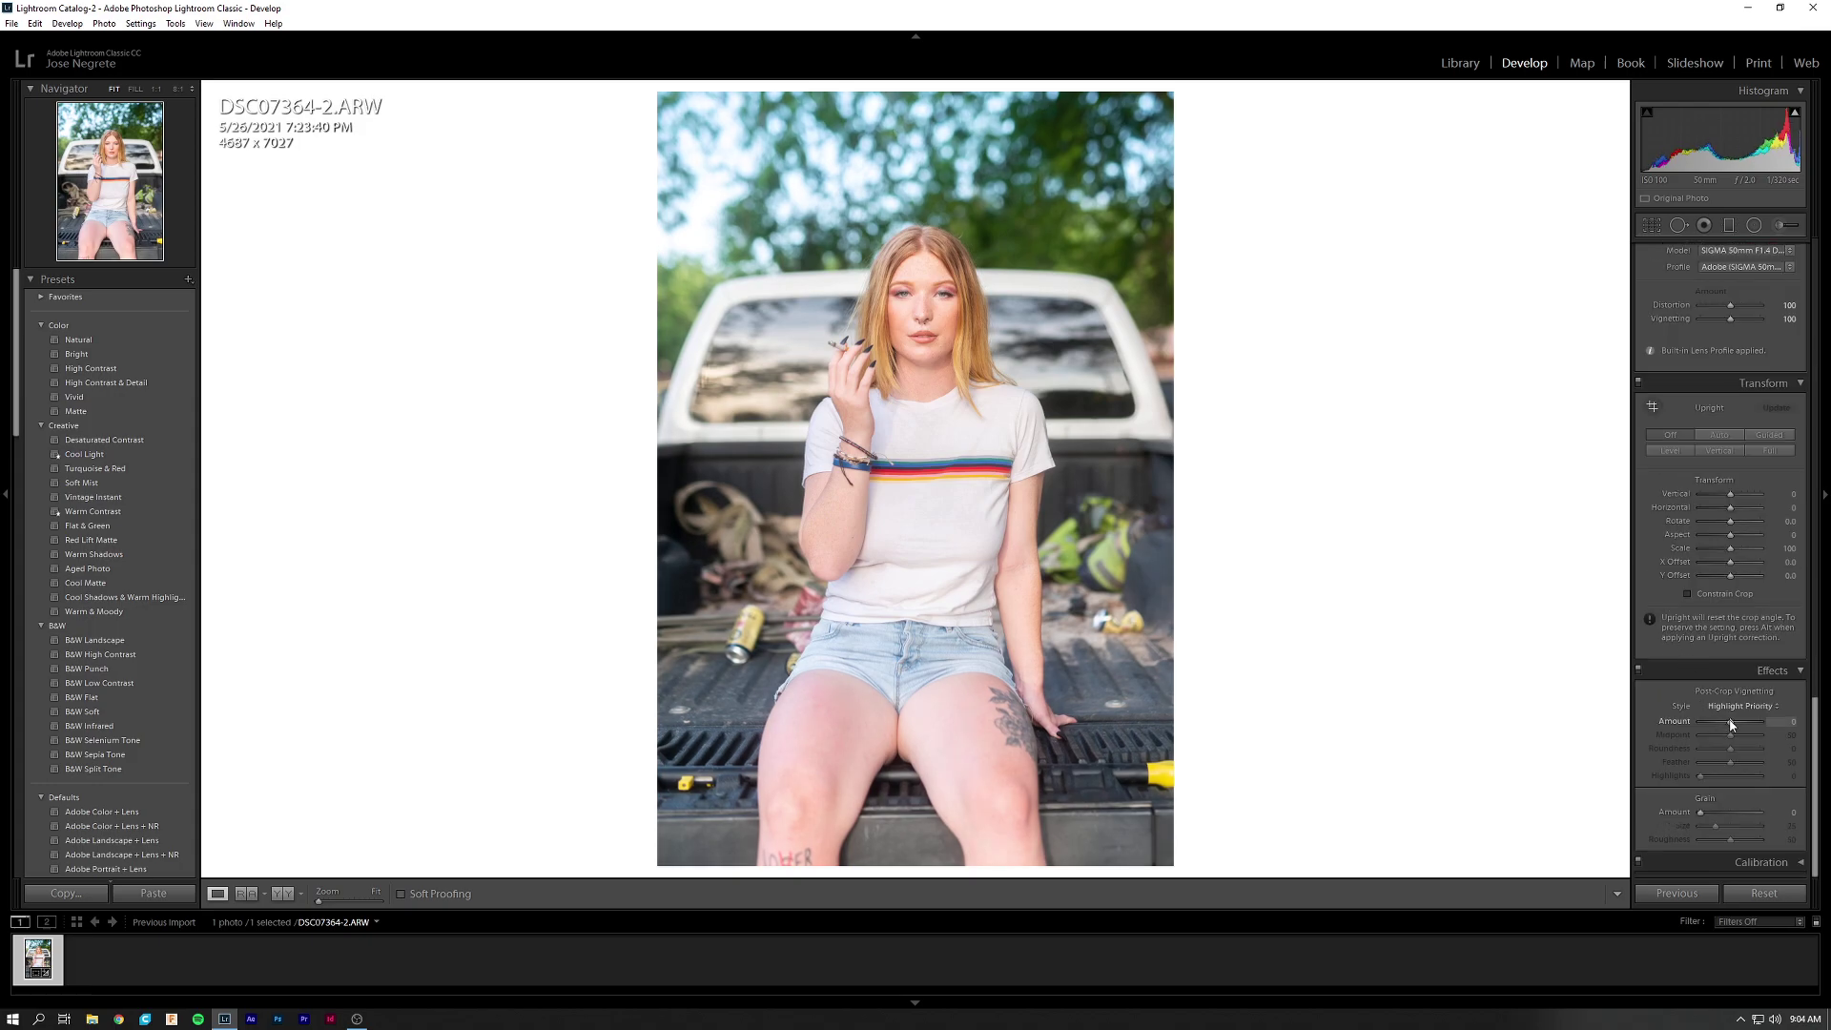
pyautogui.moveTo(1731, 723); pyautogui.dragTo(1726, 722)
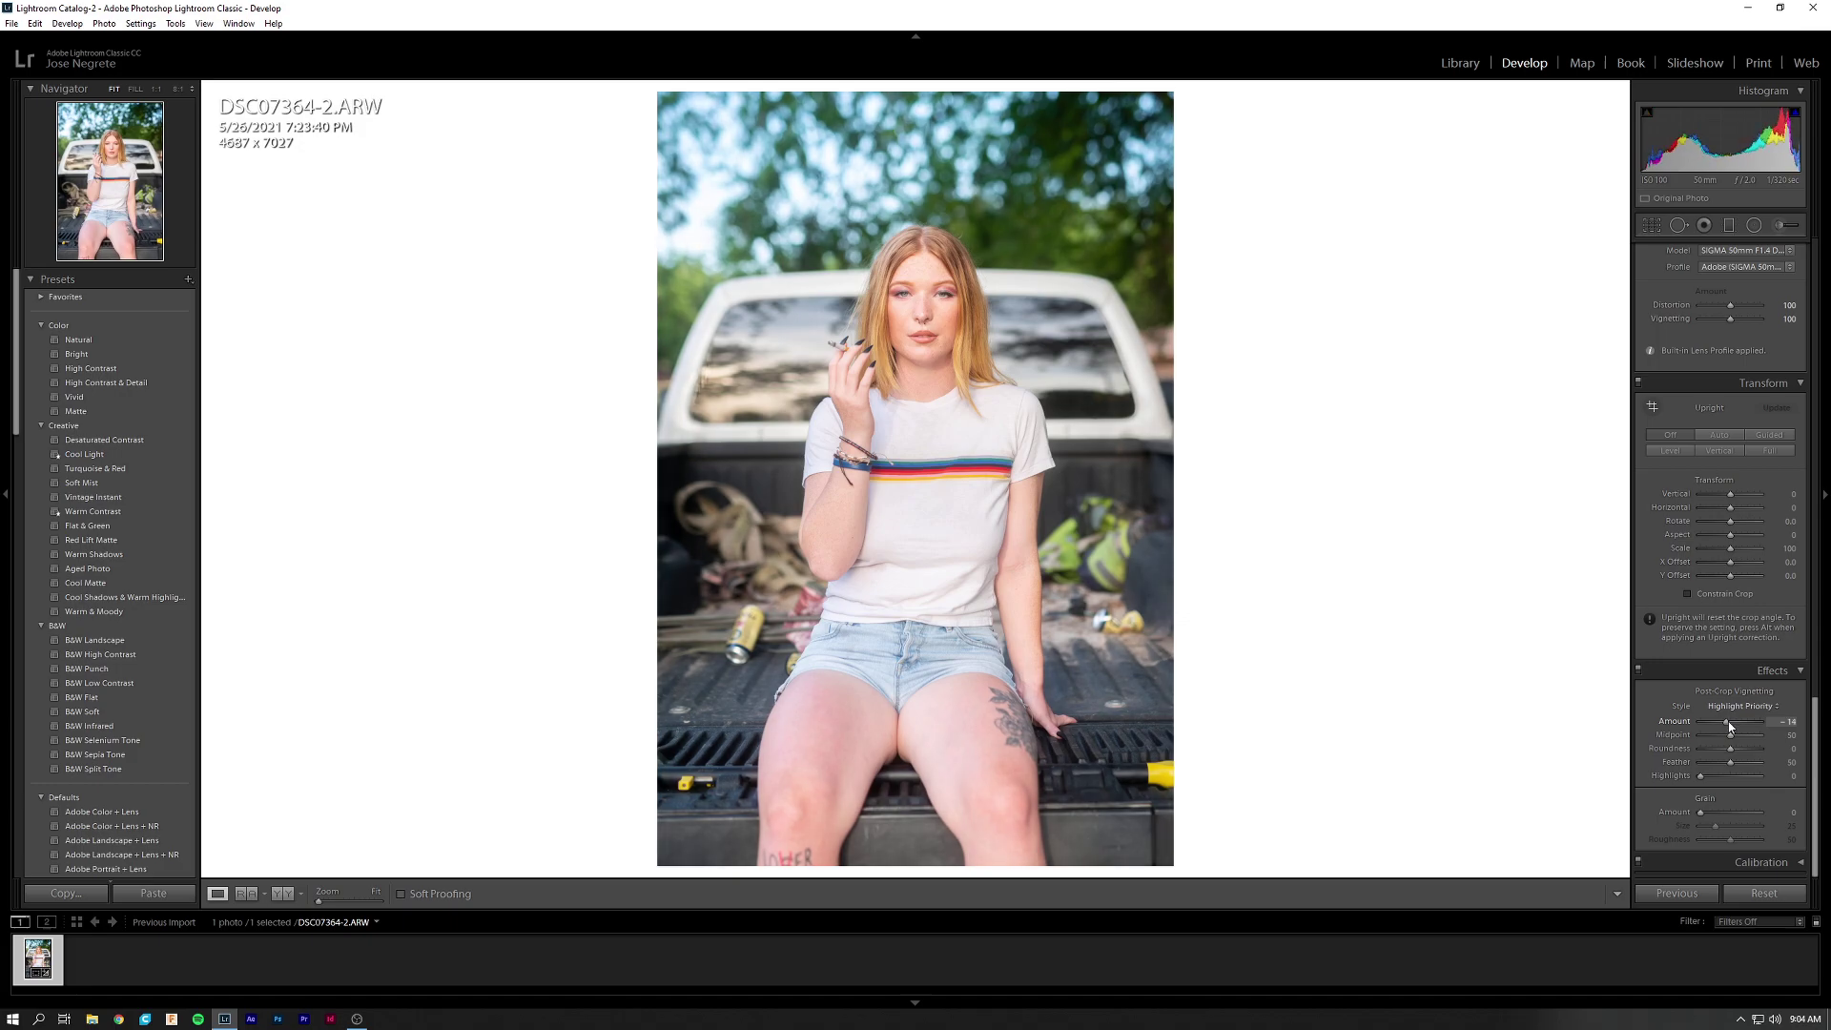
pyautogui.scroll(15, 1686, 508)
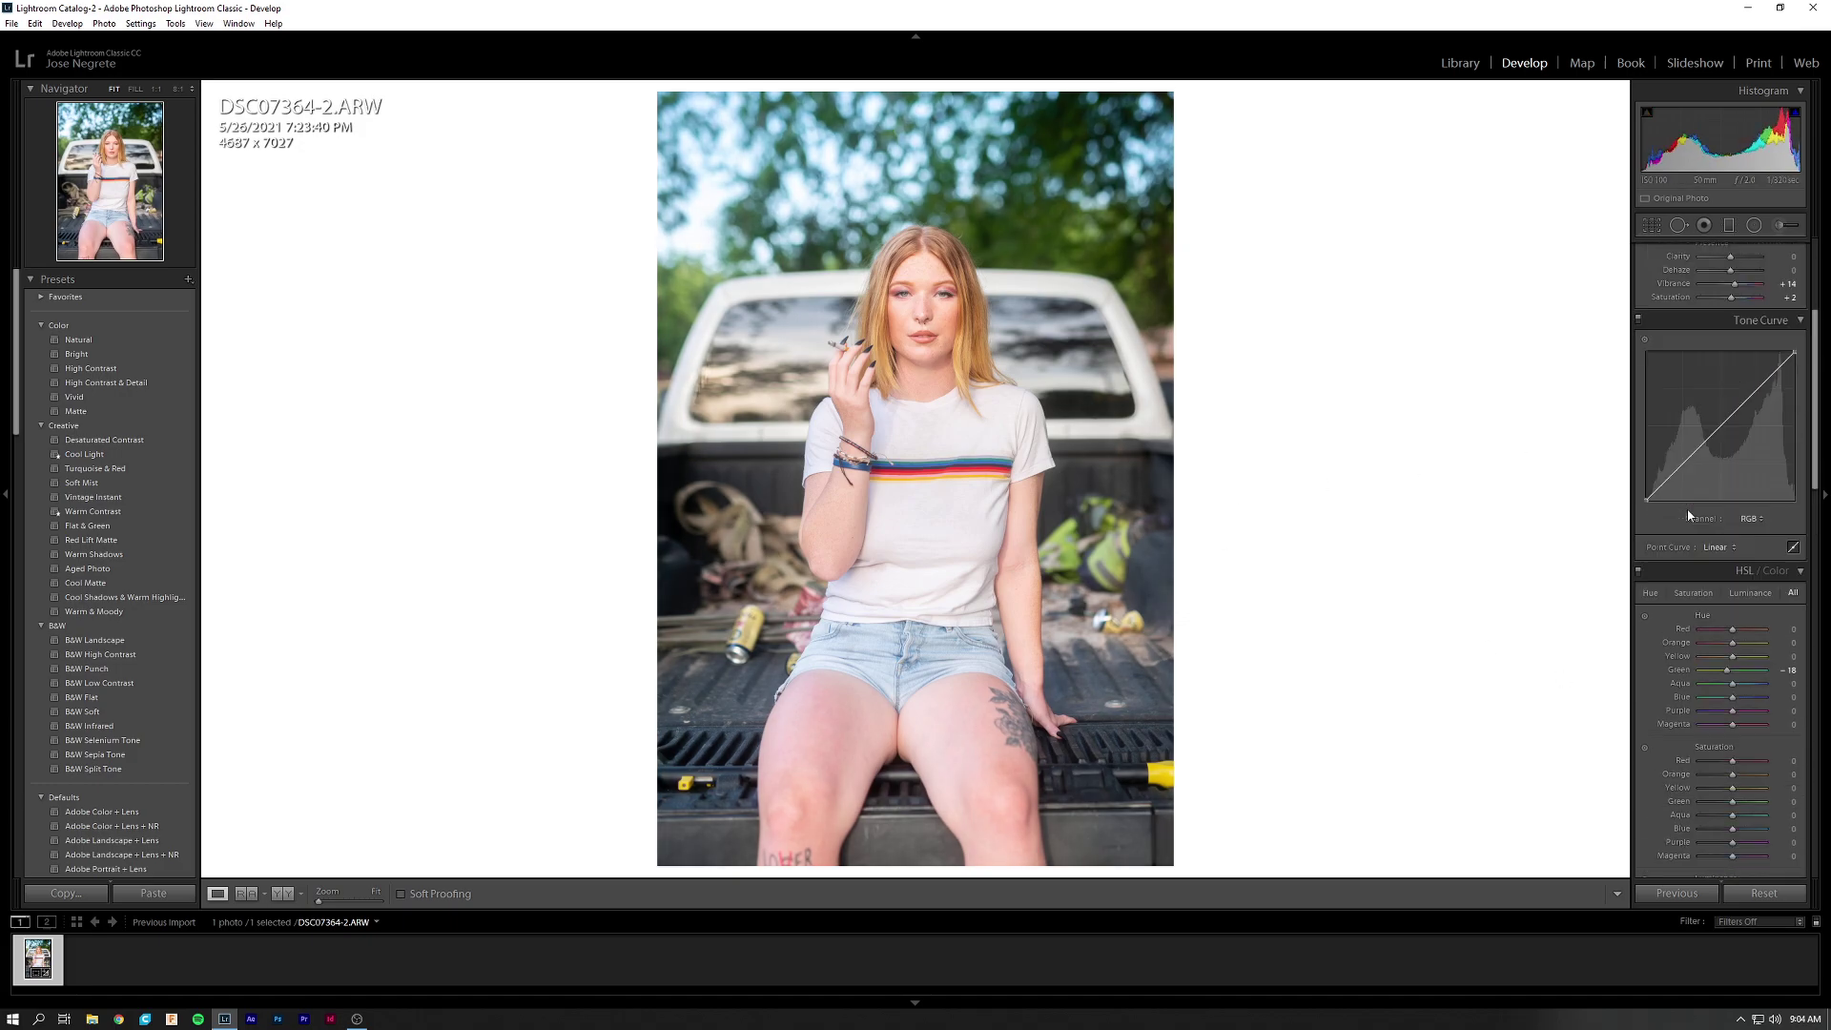
# Raise Yellow saturation, check colours on a face close-up, then settle it at about +33.
pyautogui.scroll(-10, 1689, 524)
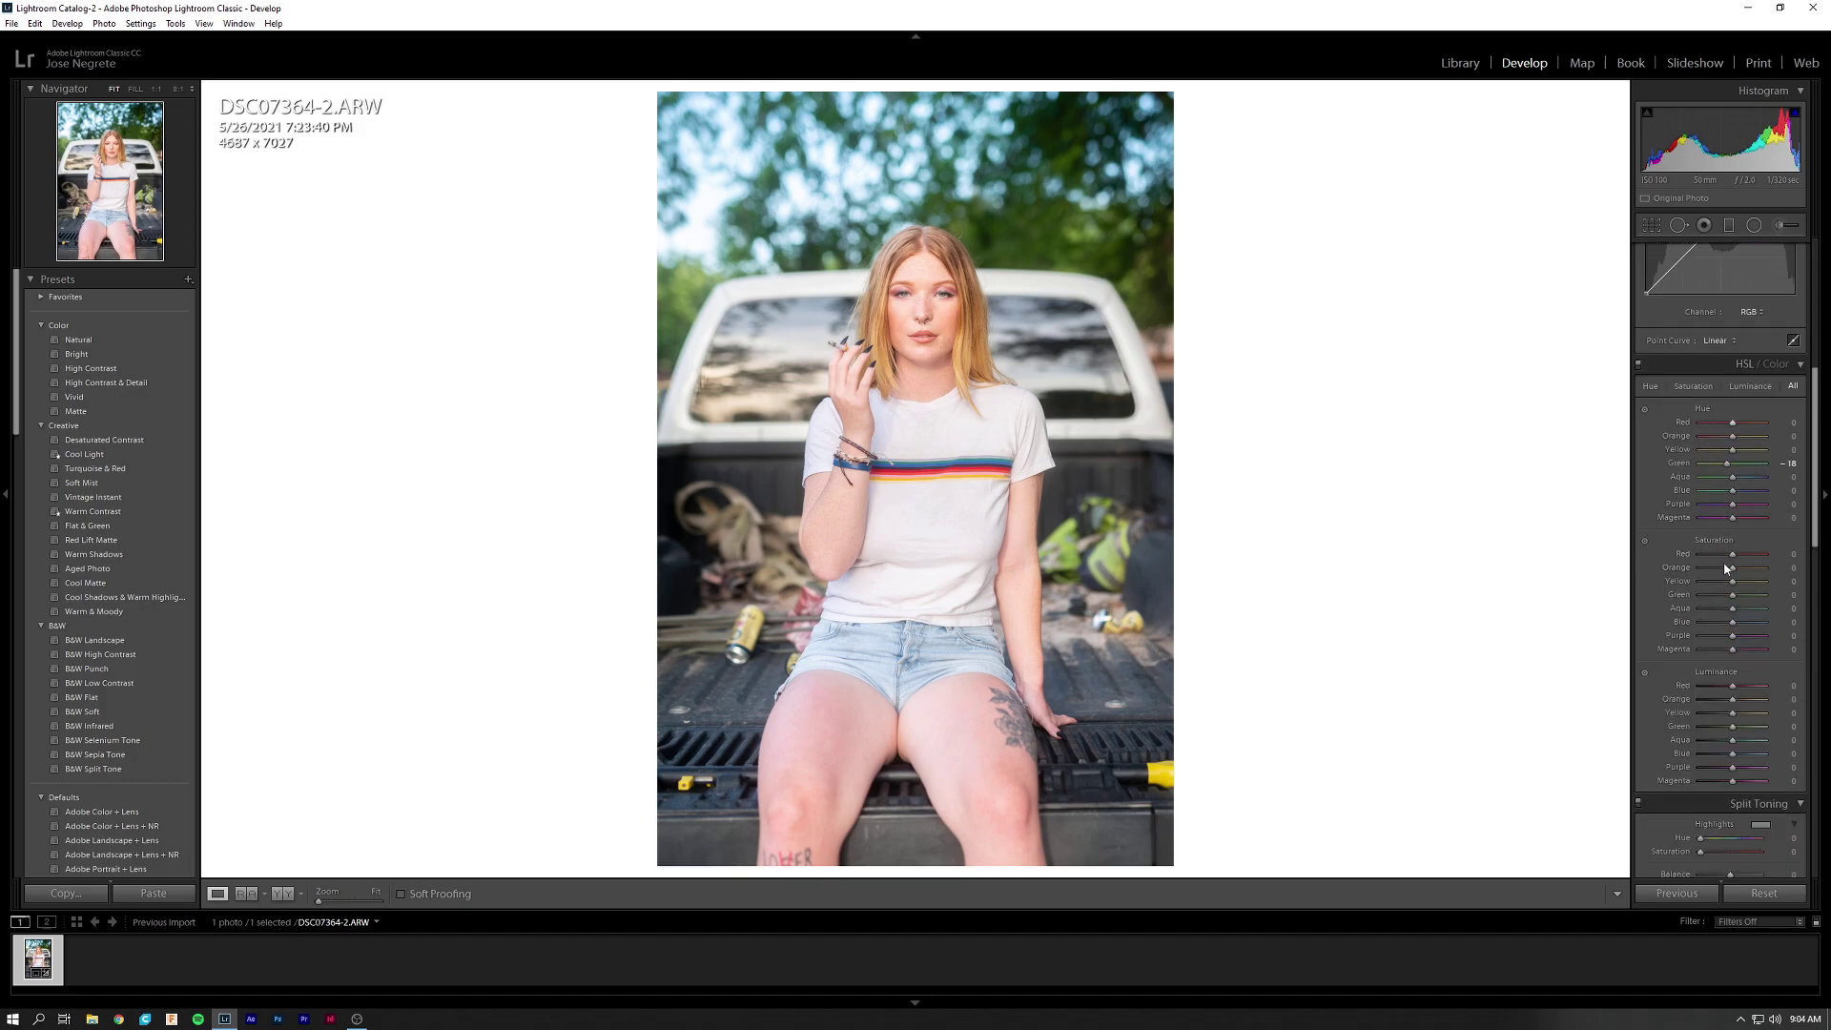
pyautogui.moveTo(1732, 582)
pyautogui.mouseDown()
pyautogui.moveTo(1752, 587)
pyautogui.moveTo(1675, 580)
pyautogui.moveTo(1759, 583)
pyautogui.mouseUp()
pyautogui.moveTo(753, 620); pyautogui.dragTo(838, 450)
pyautogui.click(960, 309)
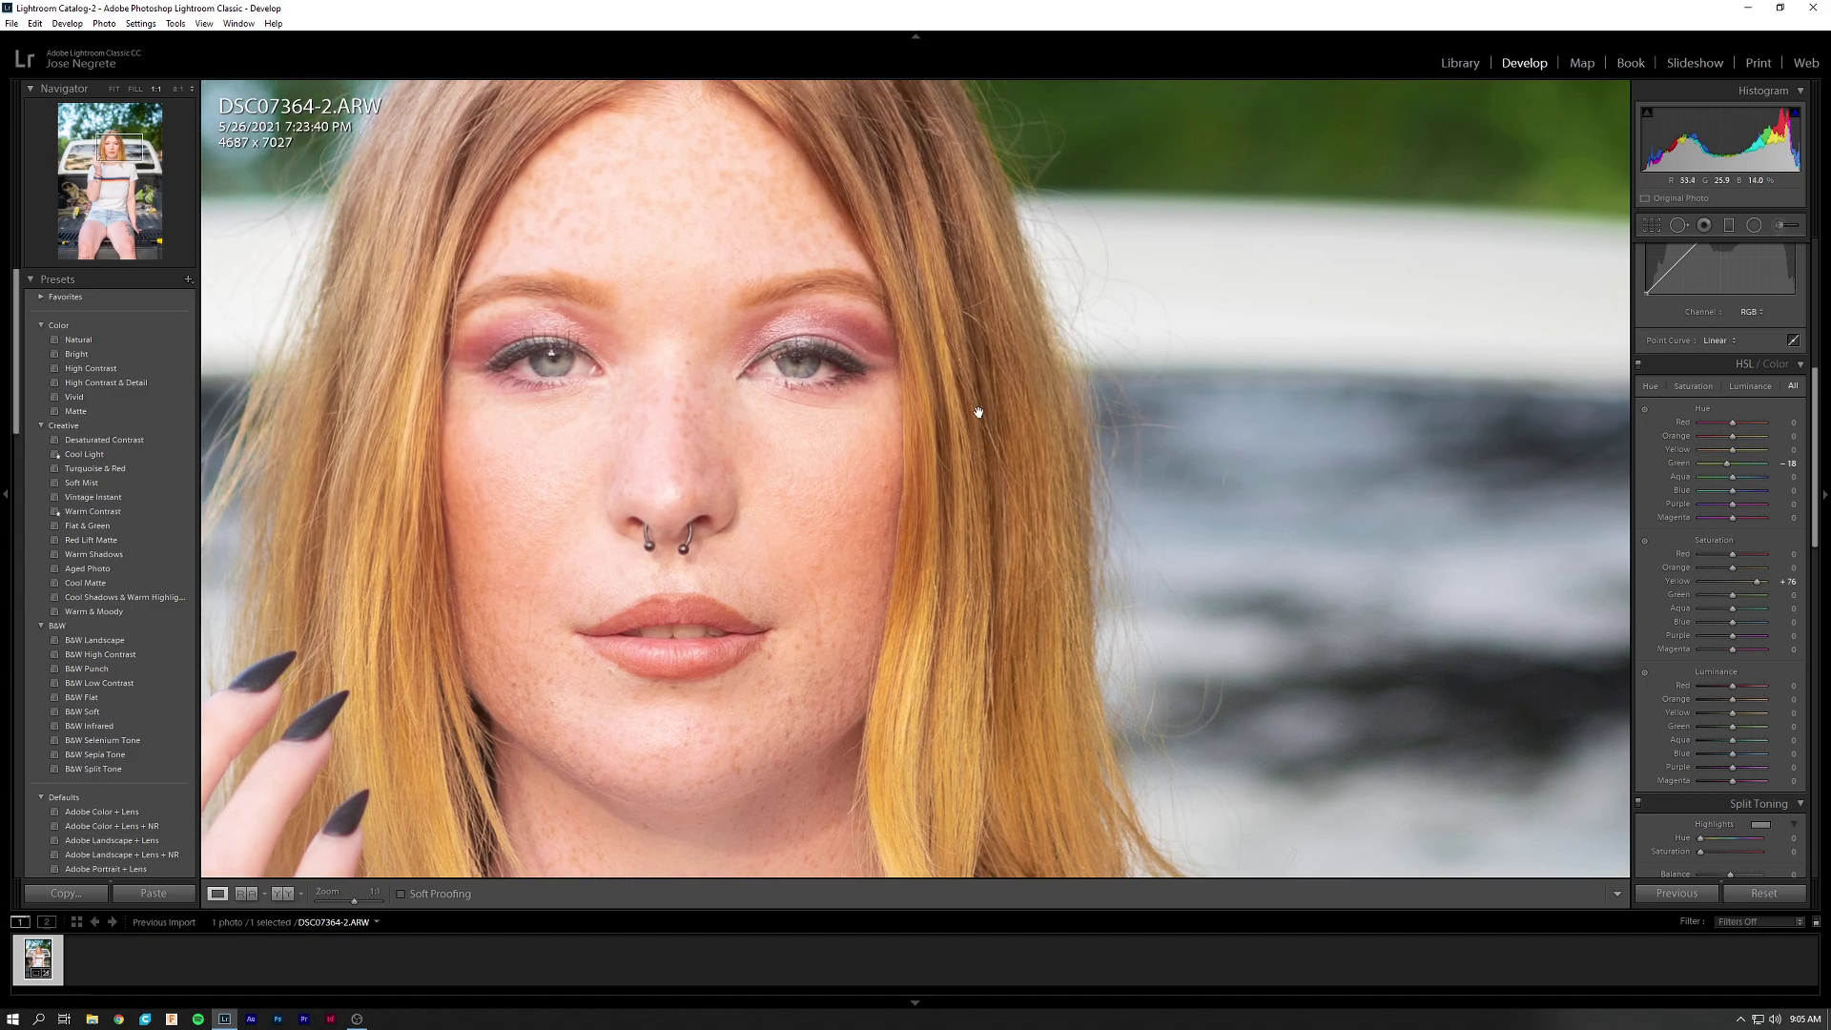
pyautogui.click(1096, 568)
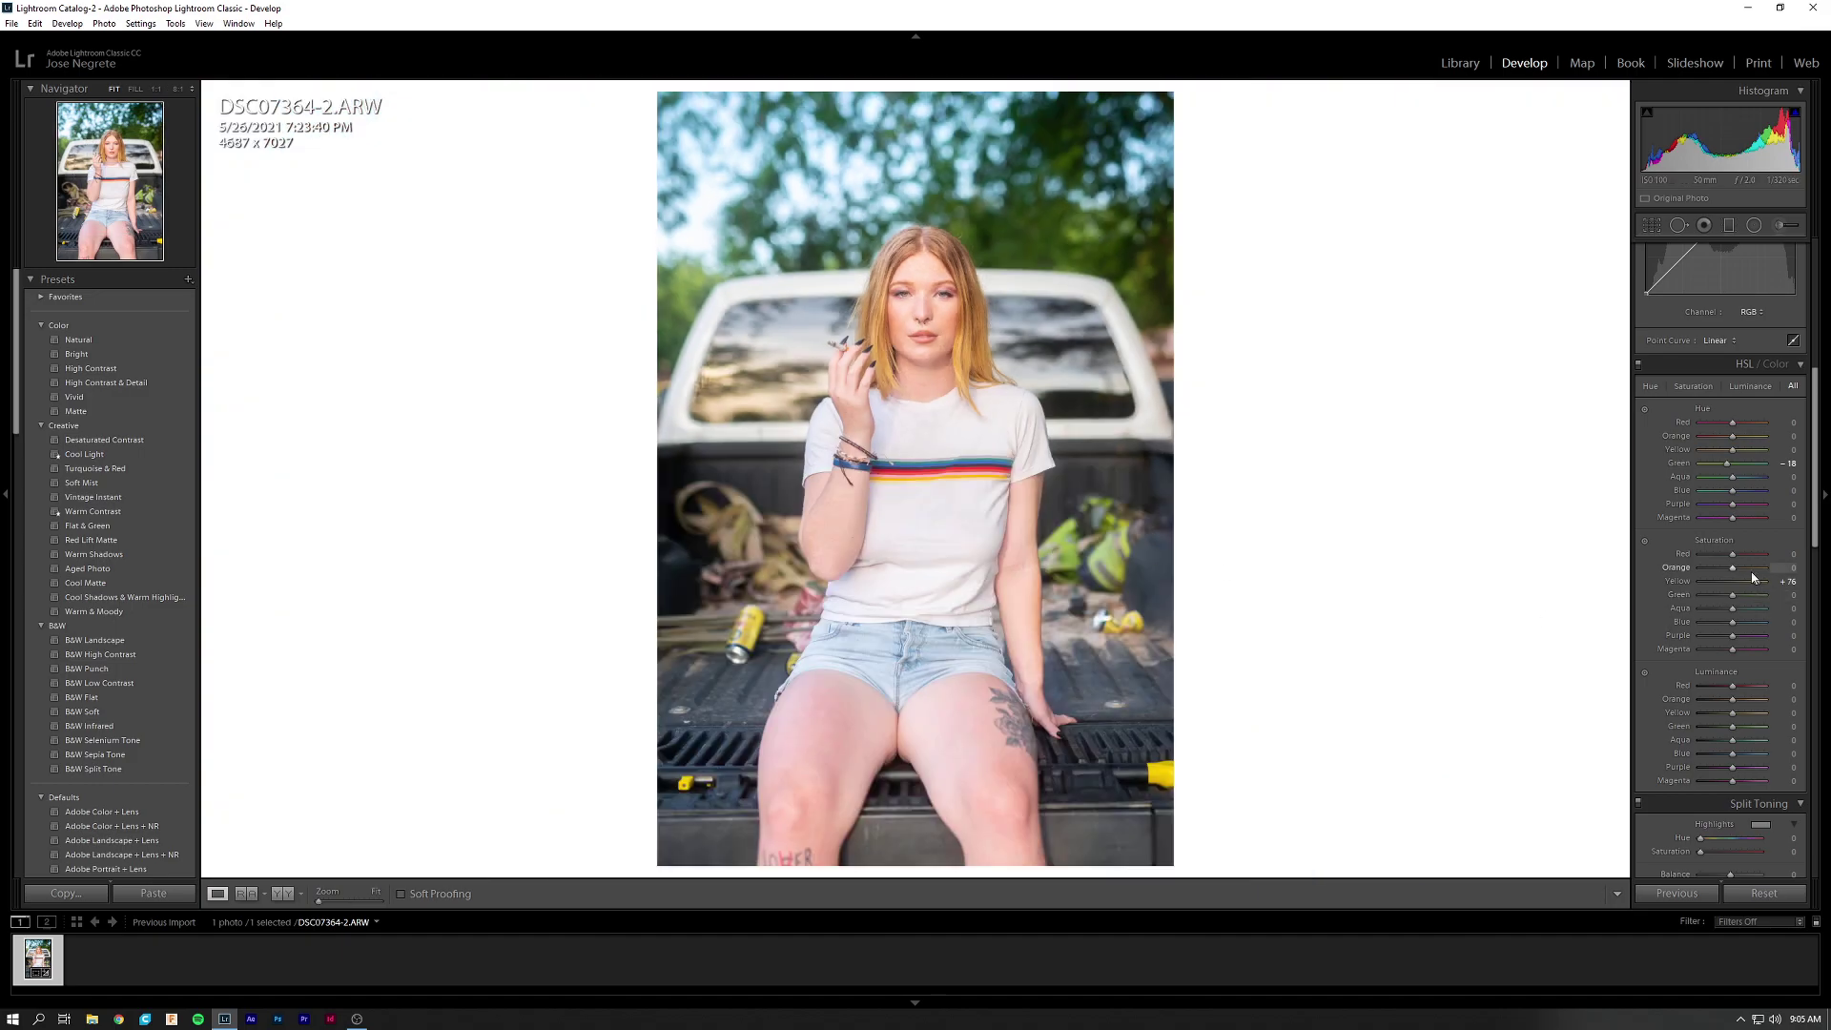
pyautogui.click(969, 310)
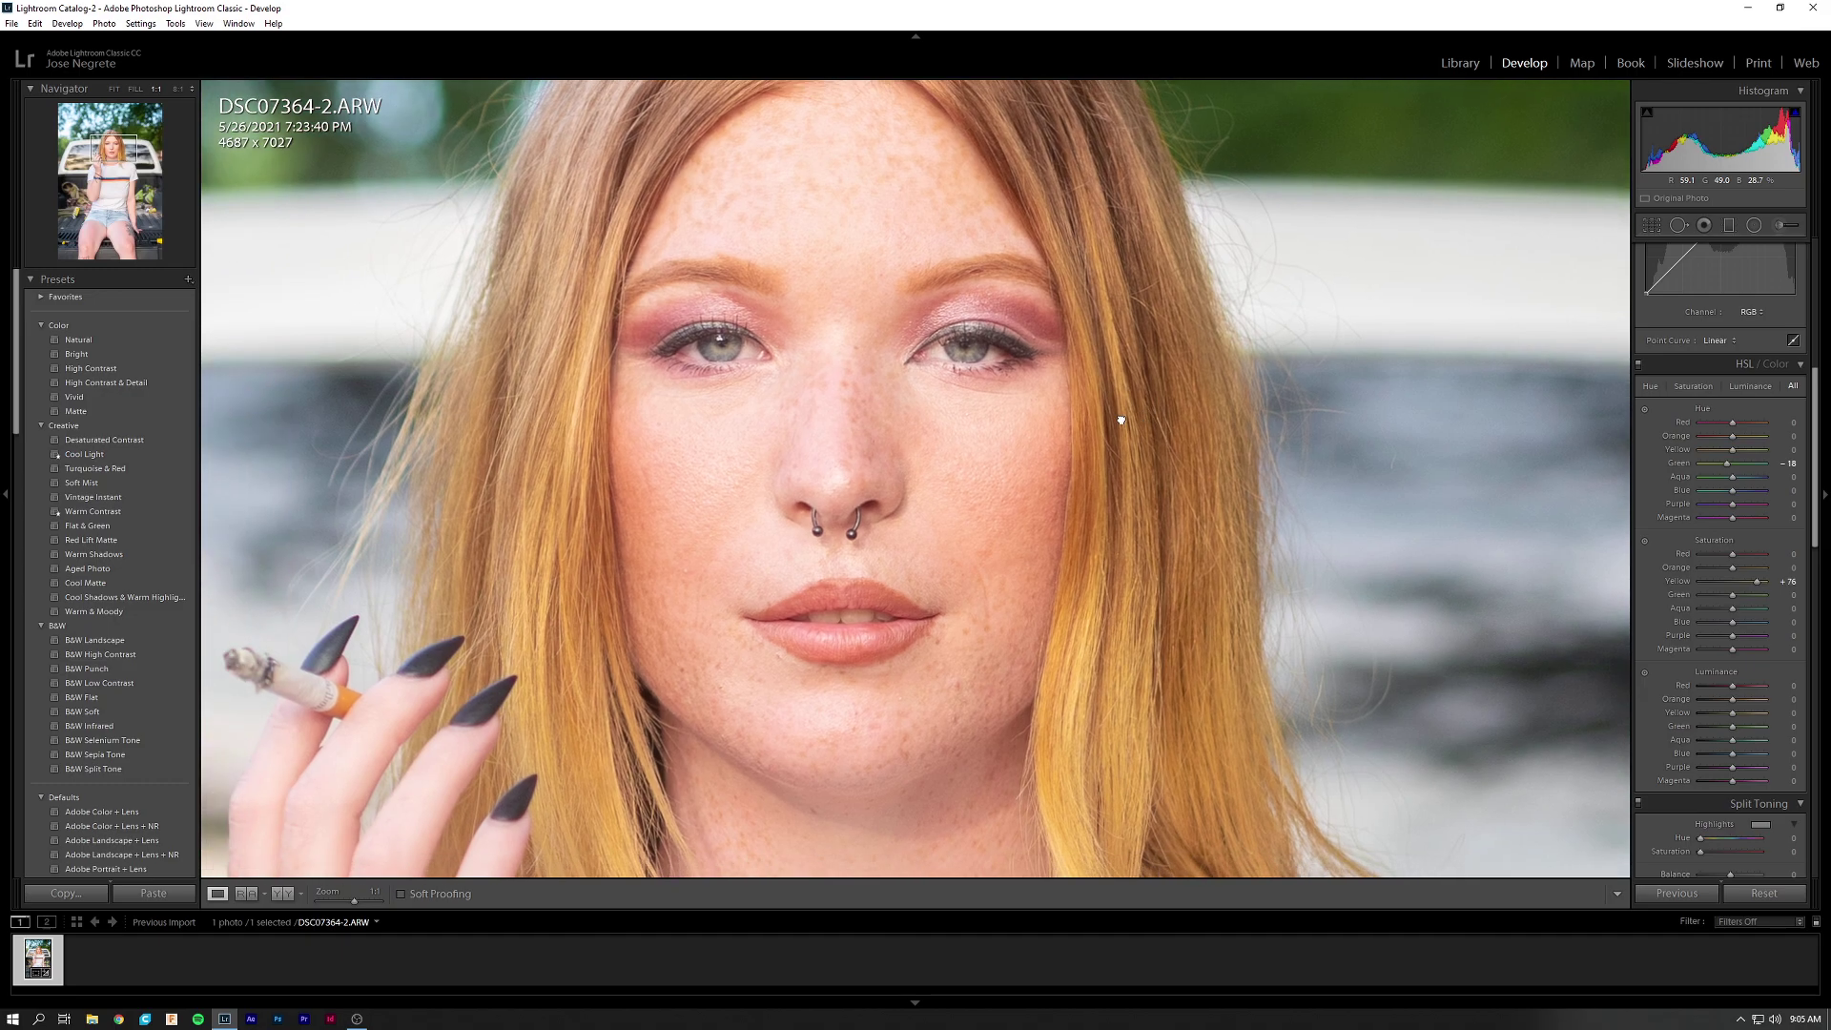
pyautogui.click(1121, 421)
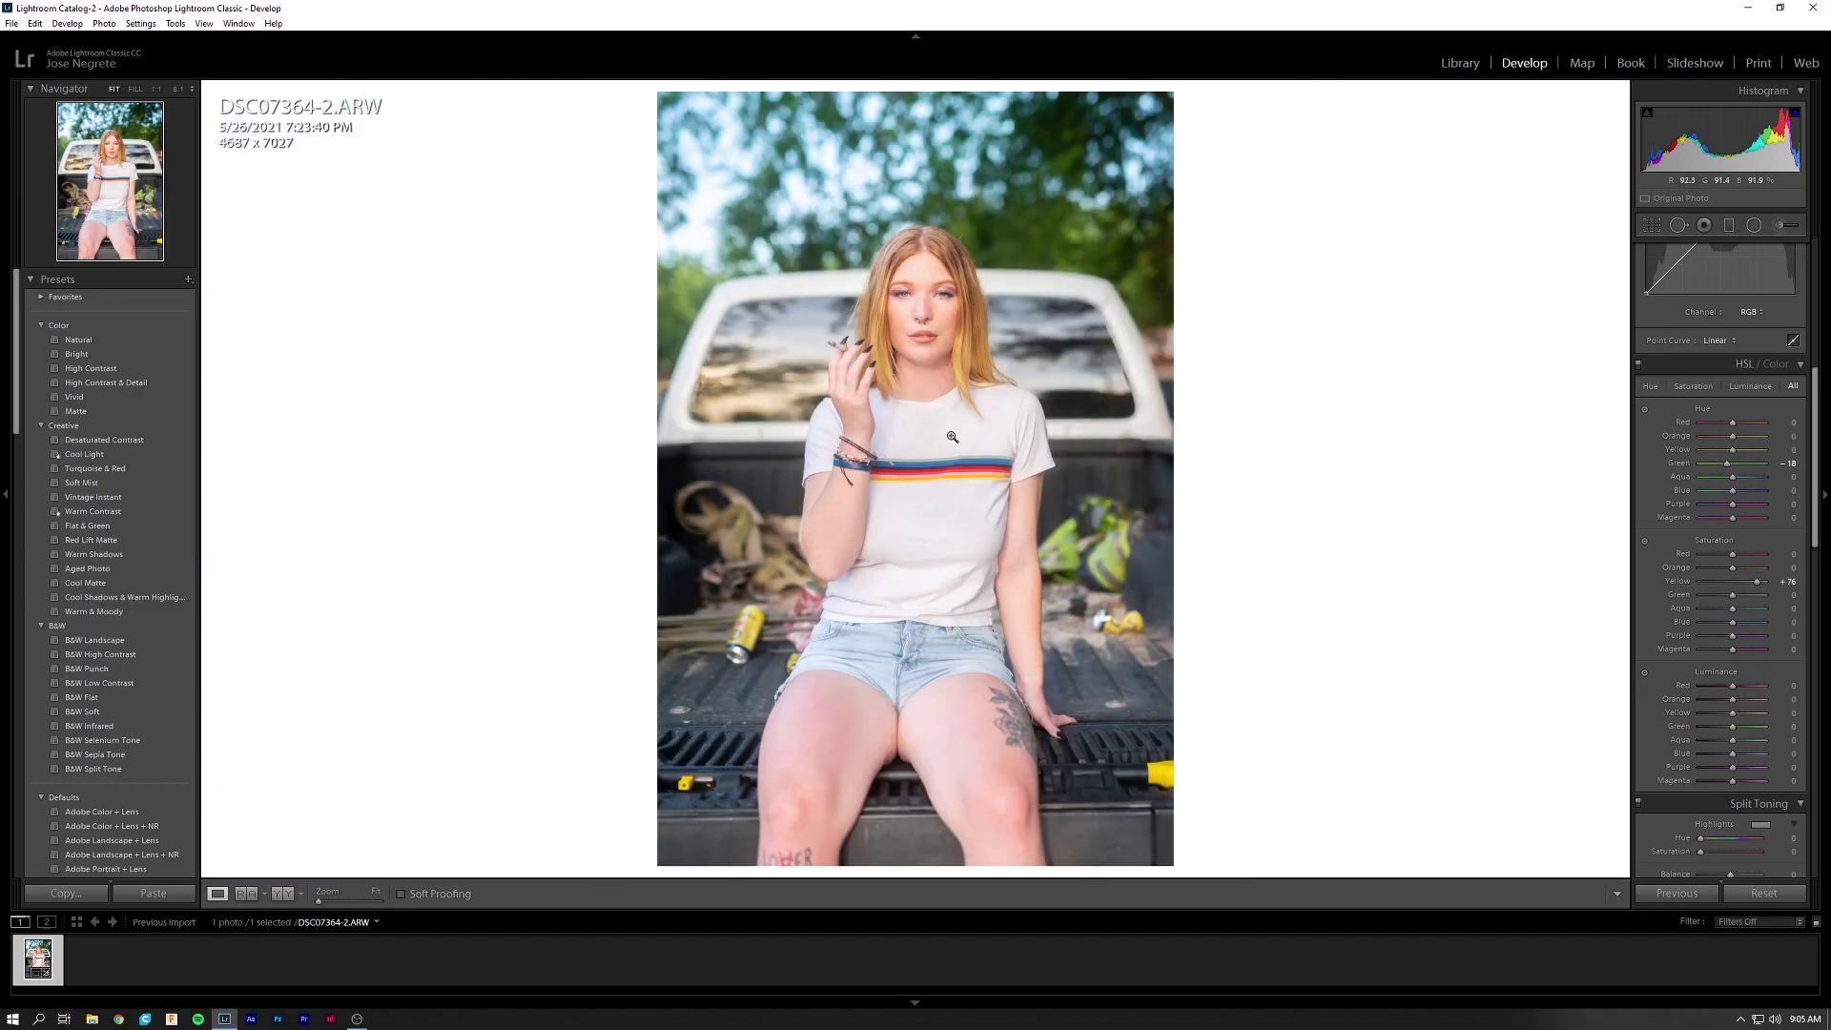
pyautogui.moveTo(1761, 585); pyautogui.dragTo(1743, 585)
# Lift Green luminance slightly to brighten the foliage.
pyautogui.scroll(-3, 1660, 551)
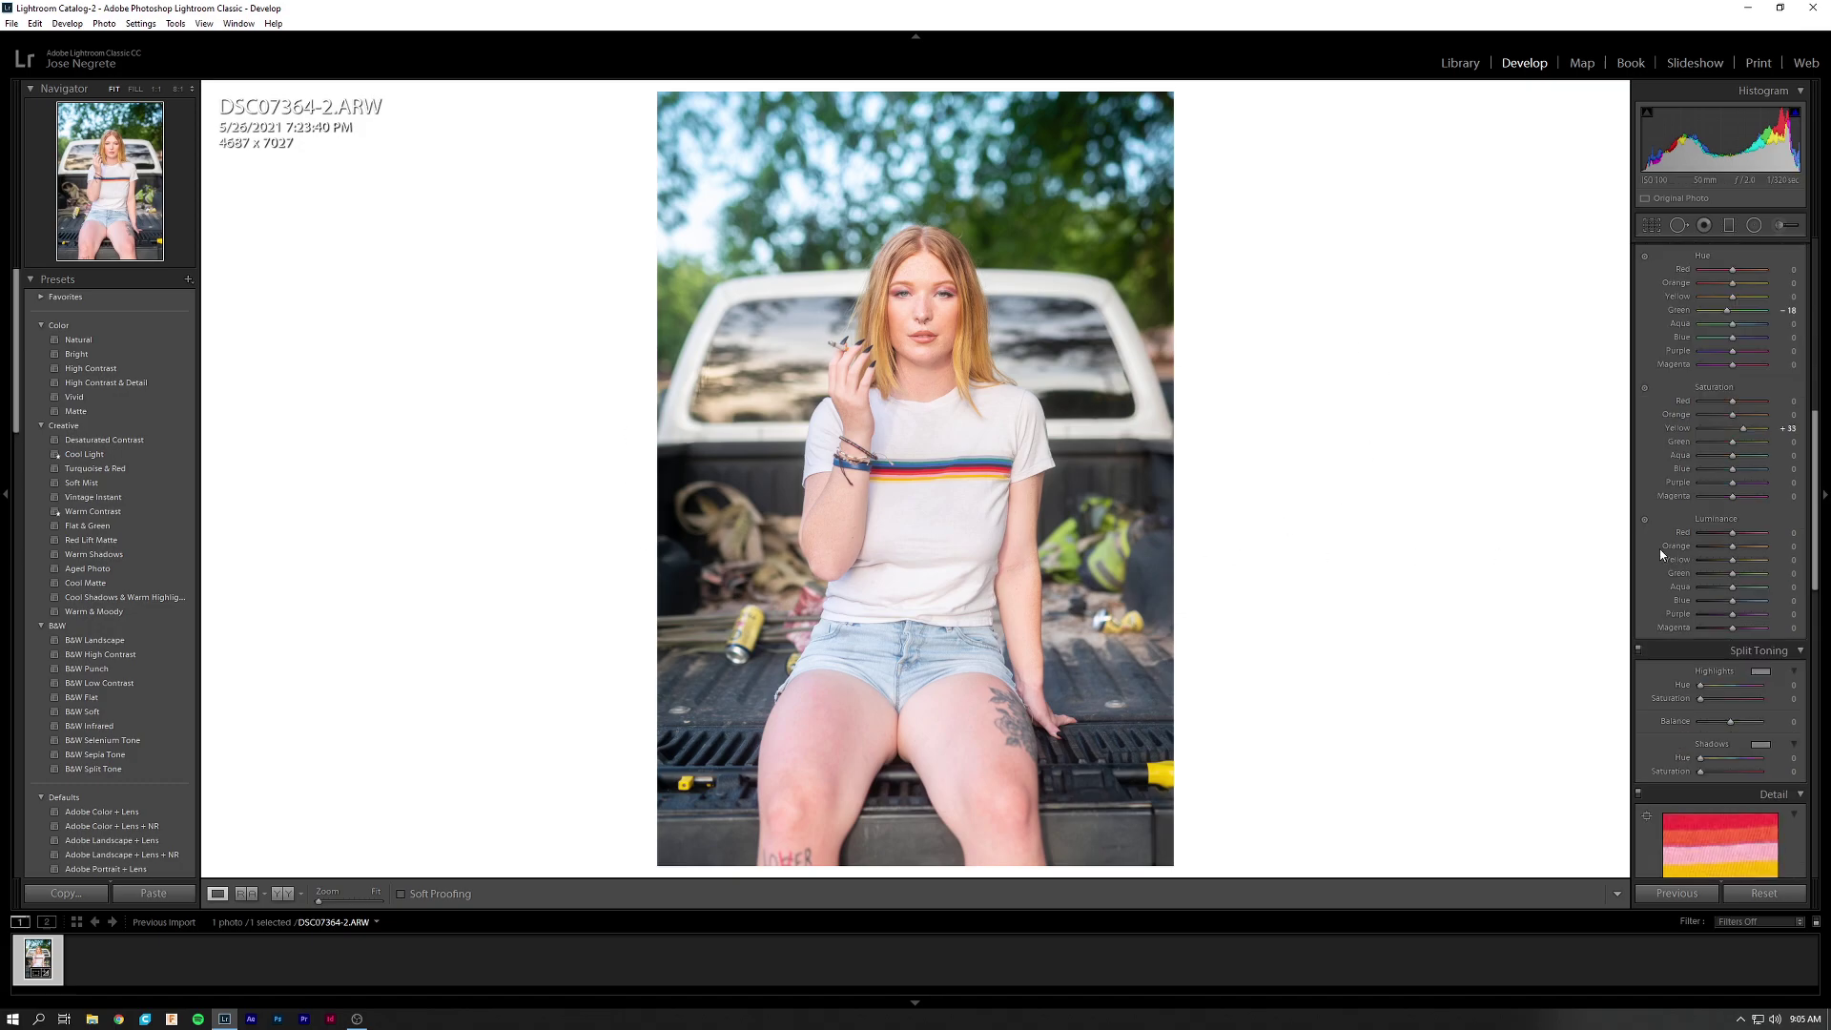
pyautogui.scroll(3, 1659, 547)
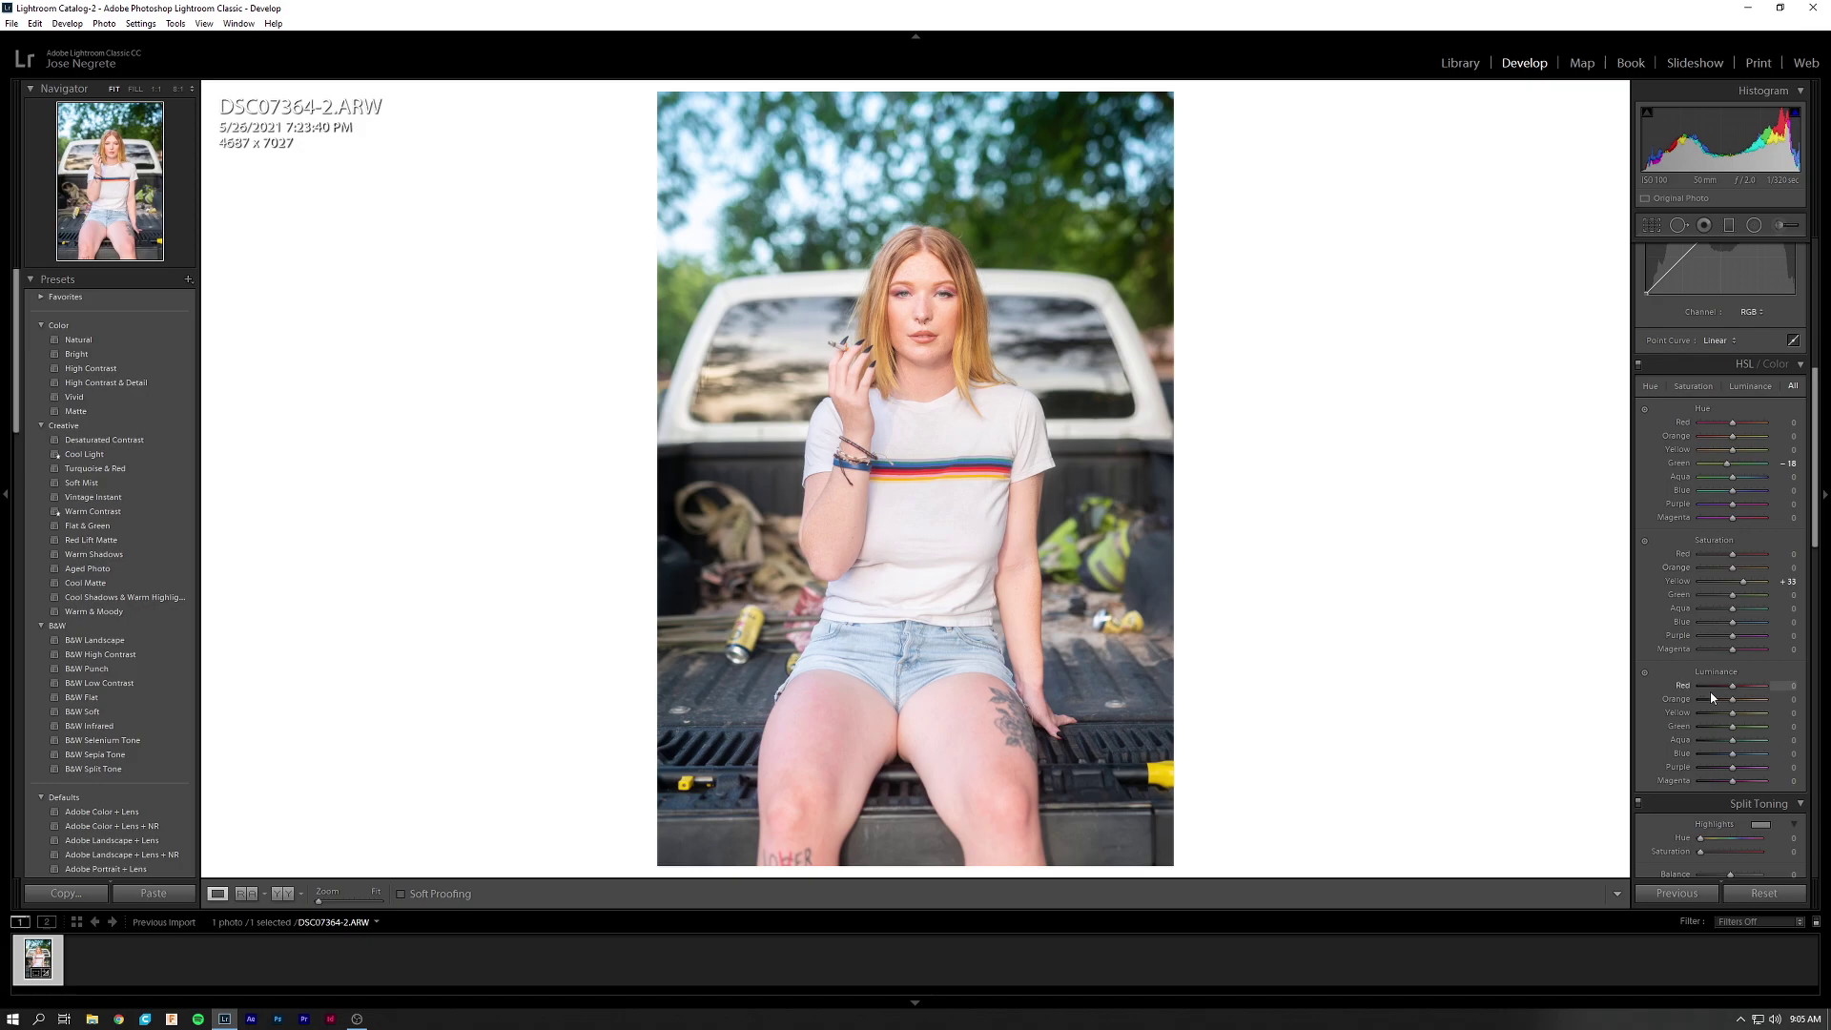
pyautogui.moveTo(1732, 732); pyautogui.dragTo(1746, 732)
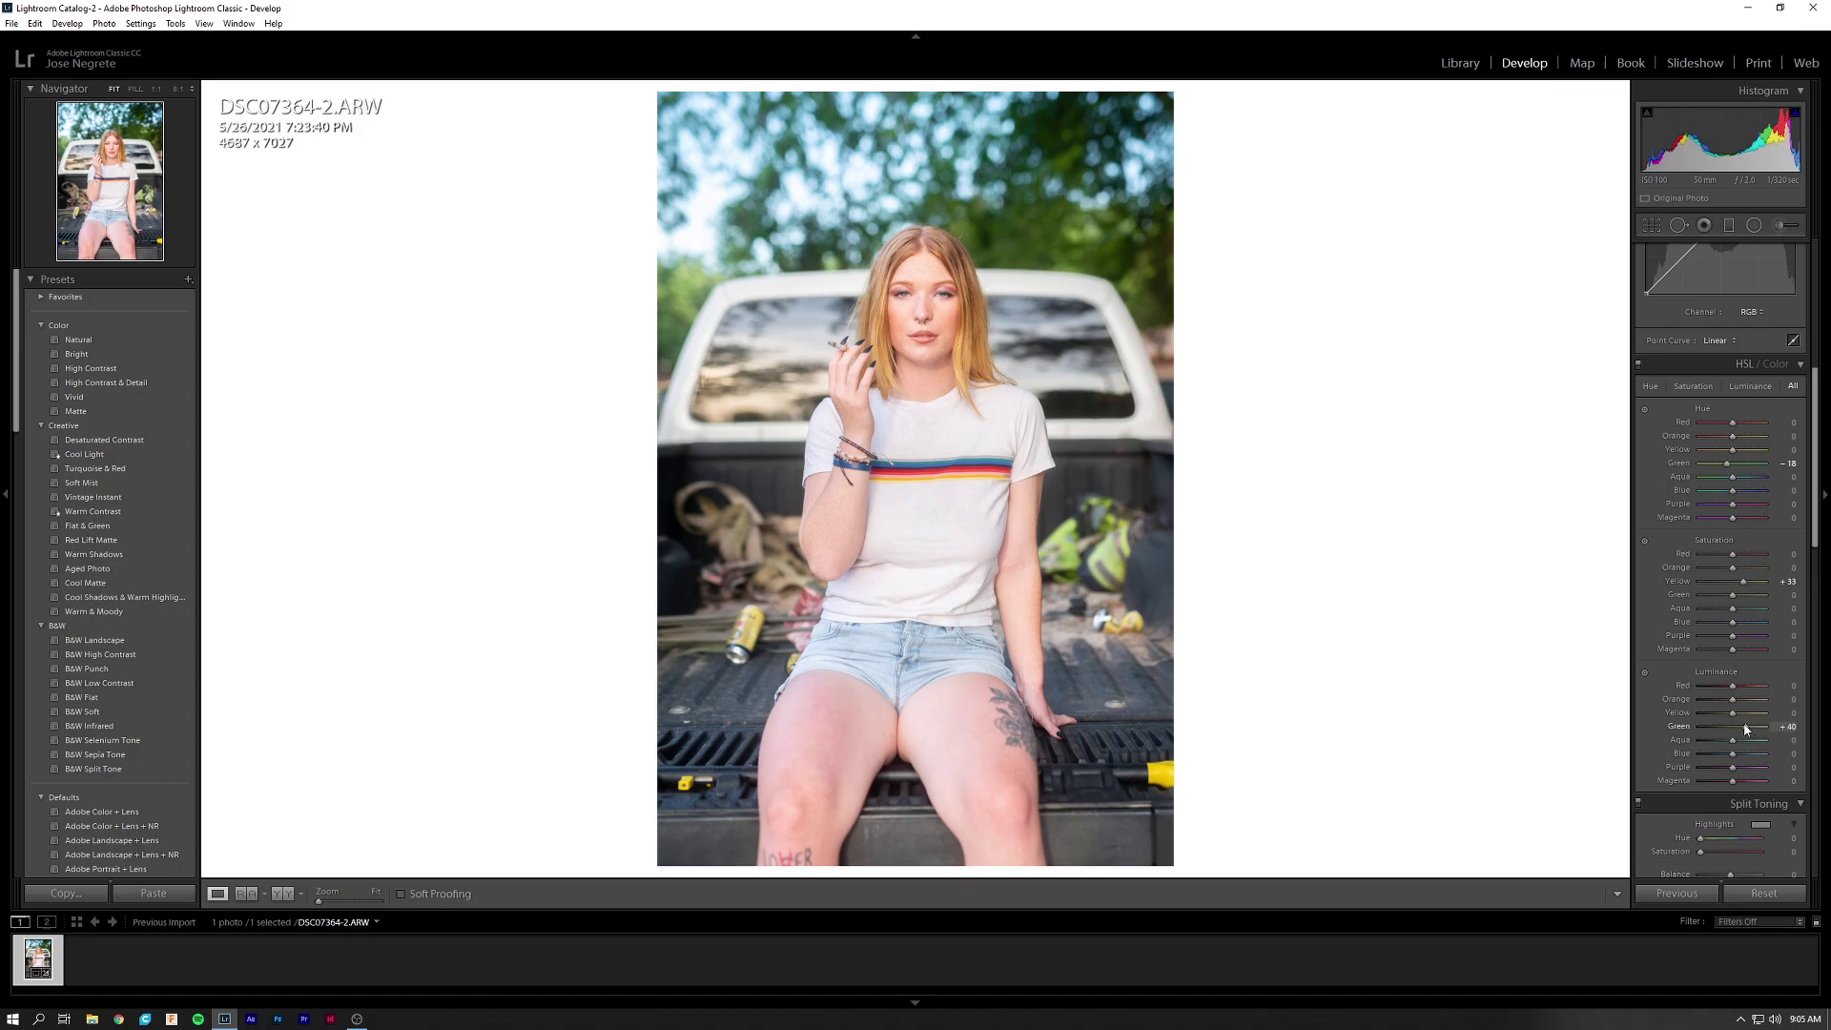
pyautogui.moveTo(1746, 729); pyautogui.dragTo(1740, 729)
# Tint the Split Toning shadows warm at Hue 48, Saturation 8.
pyautogui.scroll(-3, 1662, 672)
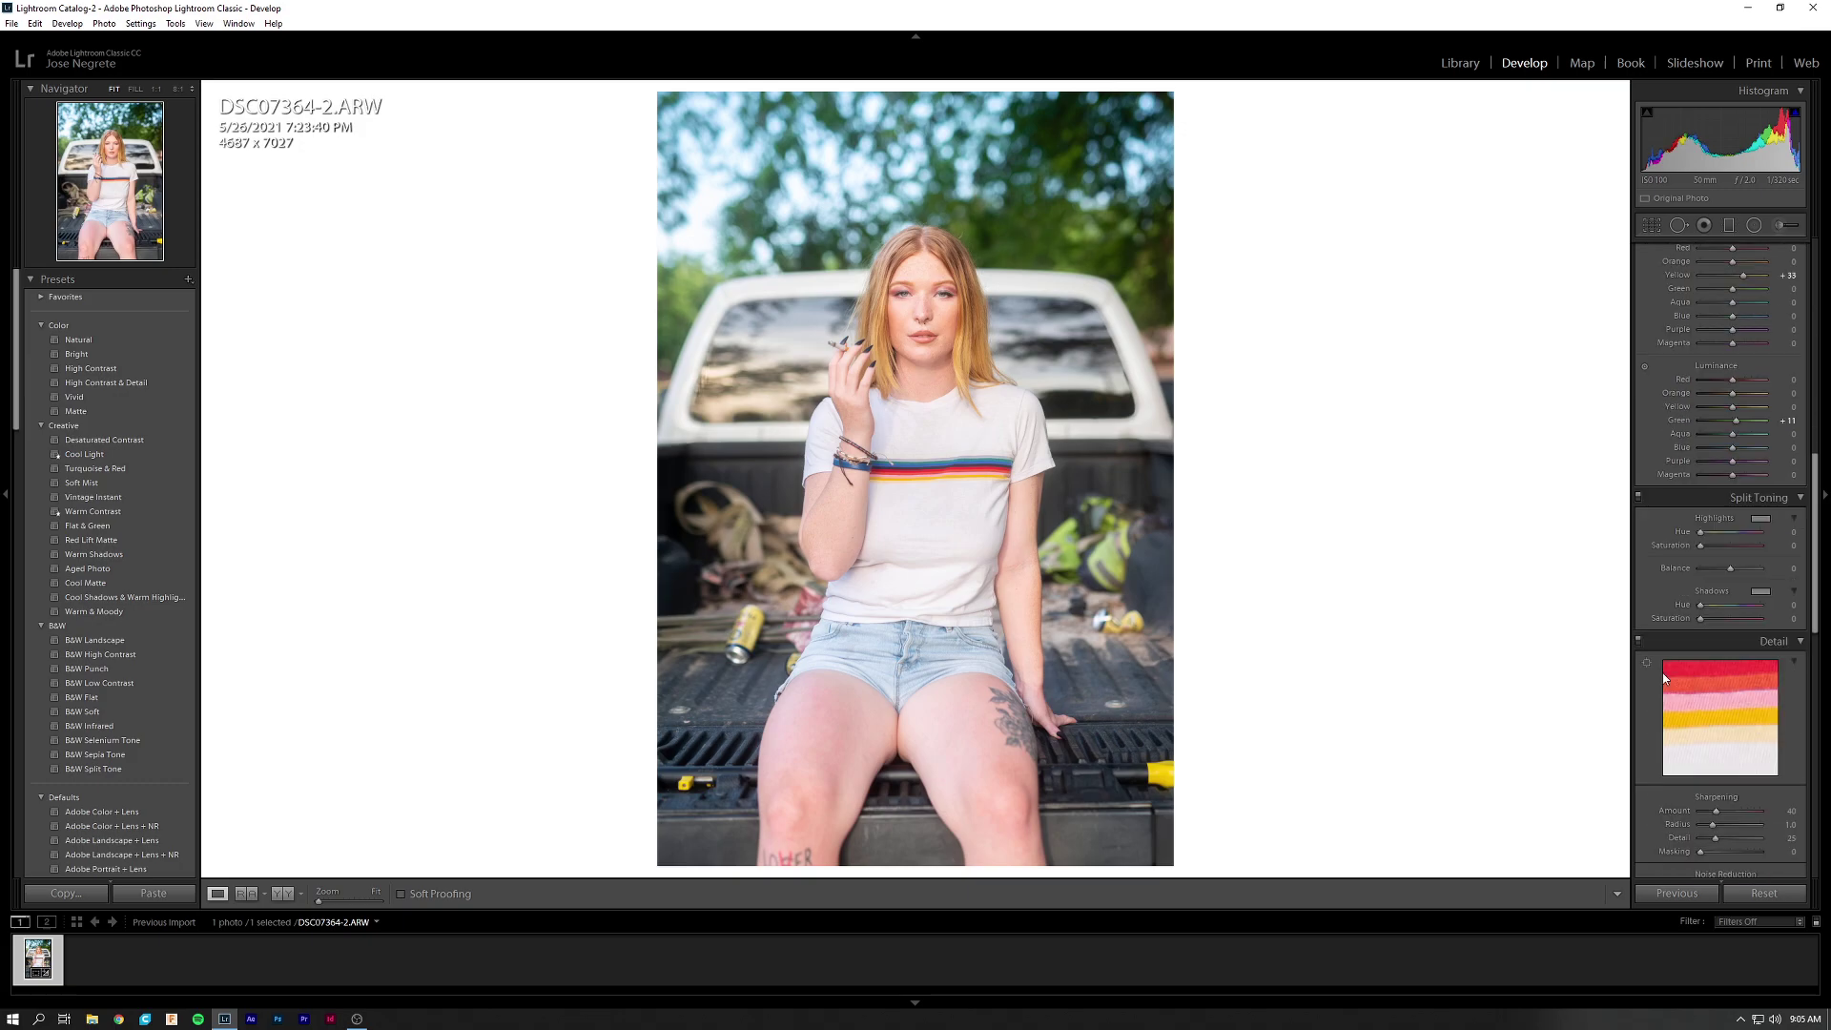
pyautogui.click(1754, 592)
pyautogui.moveTo(1573, 642)
pyautogui.mouseDown()
pyautogui.moveTo(1602, 644)
pyautogui.moveTo(1521, 660)
pyautogui.moveTo(1503, 635)
pyautogui.moveTo(1507, 673)
pyautogui.moveTo(1503, 652)
pyautogui.mouseUp()
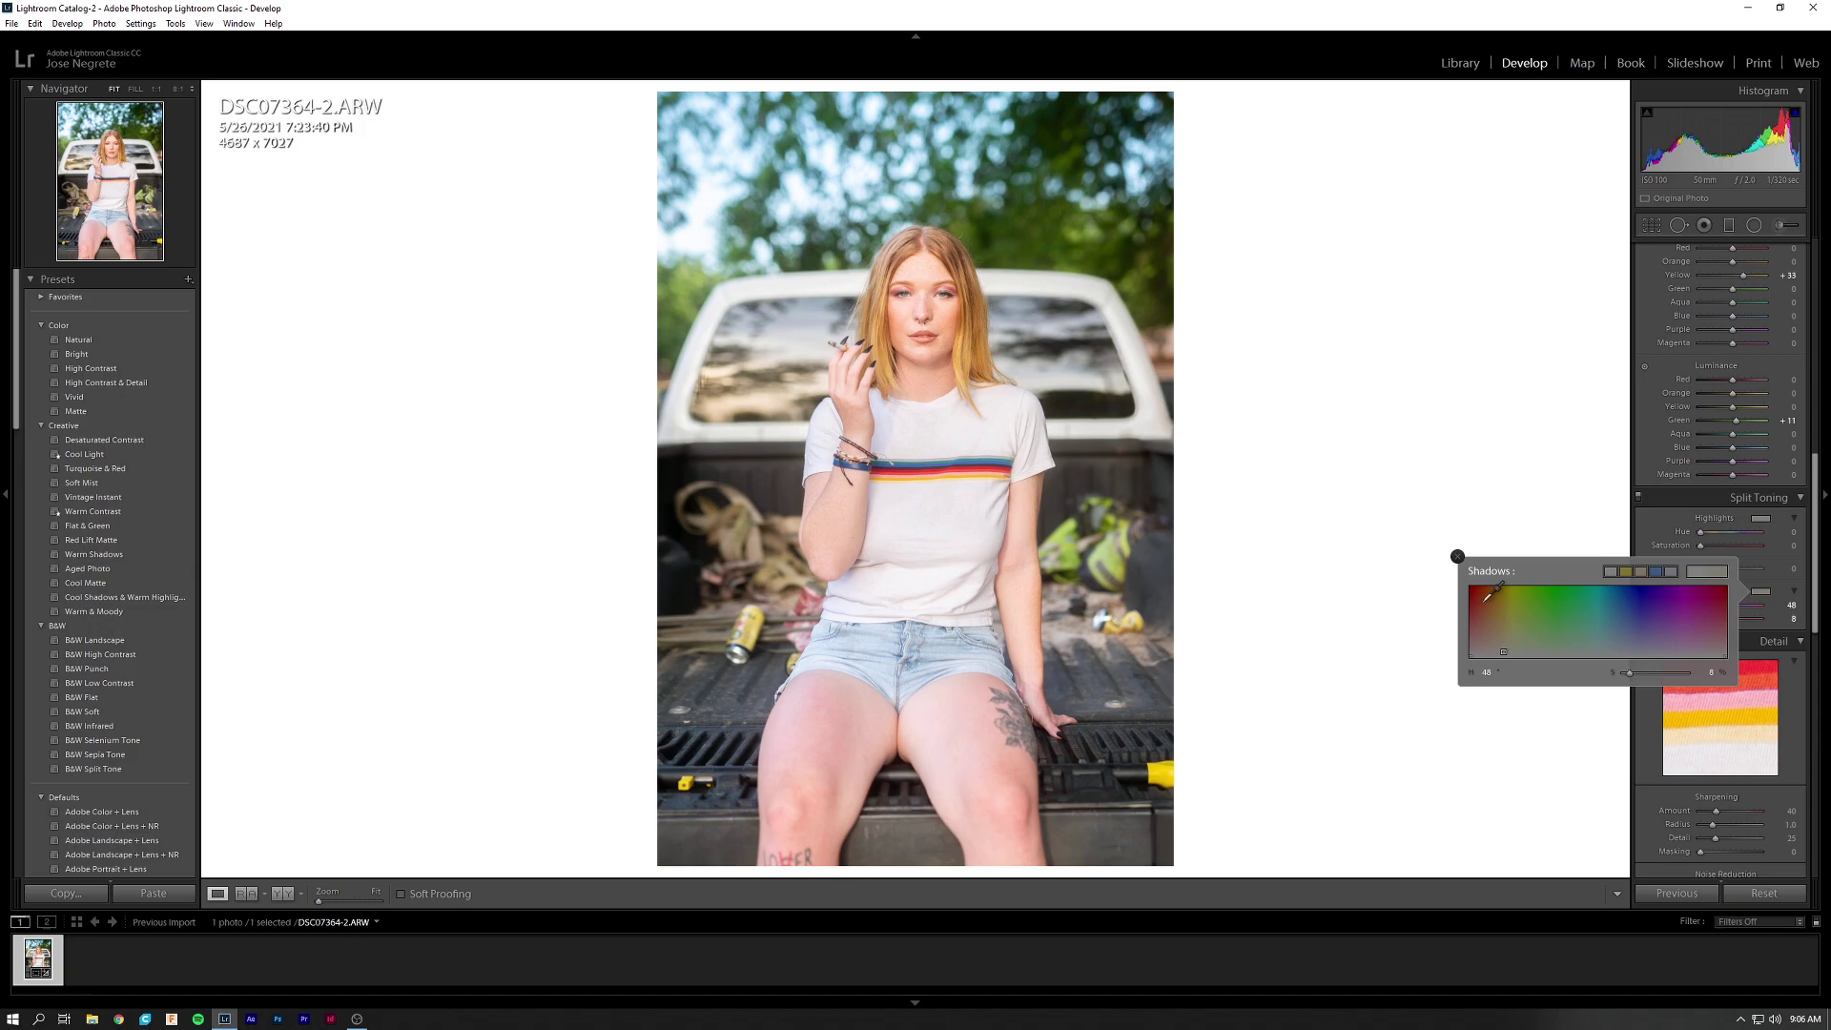
pyautogui.click(1457, 557)
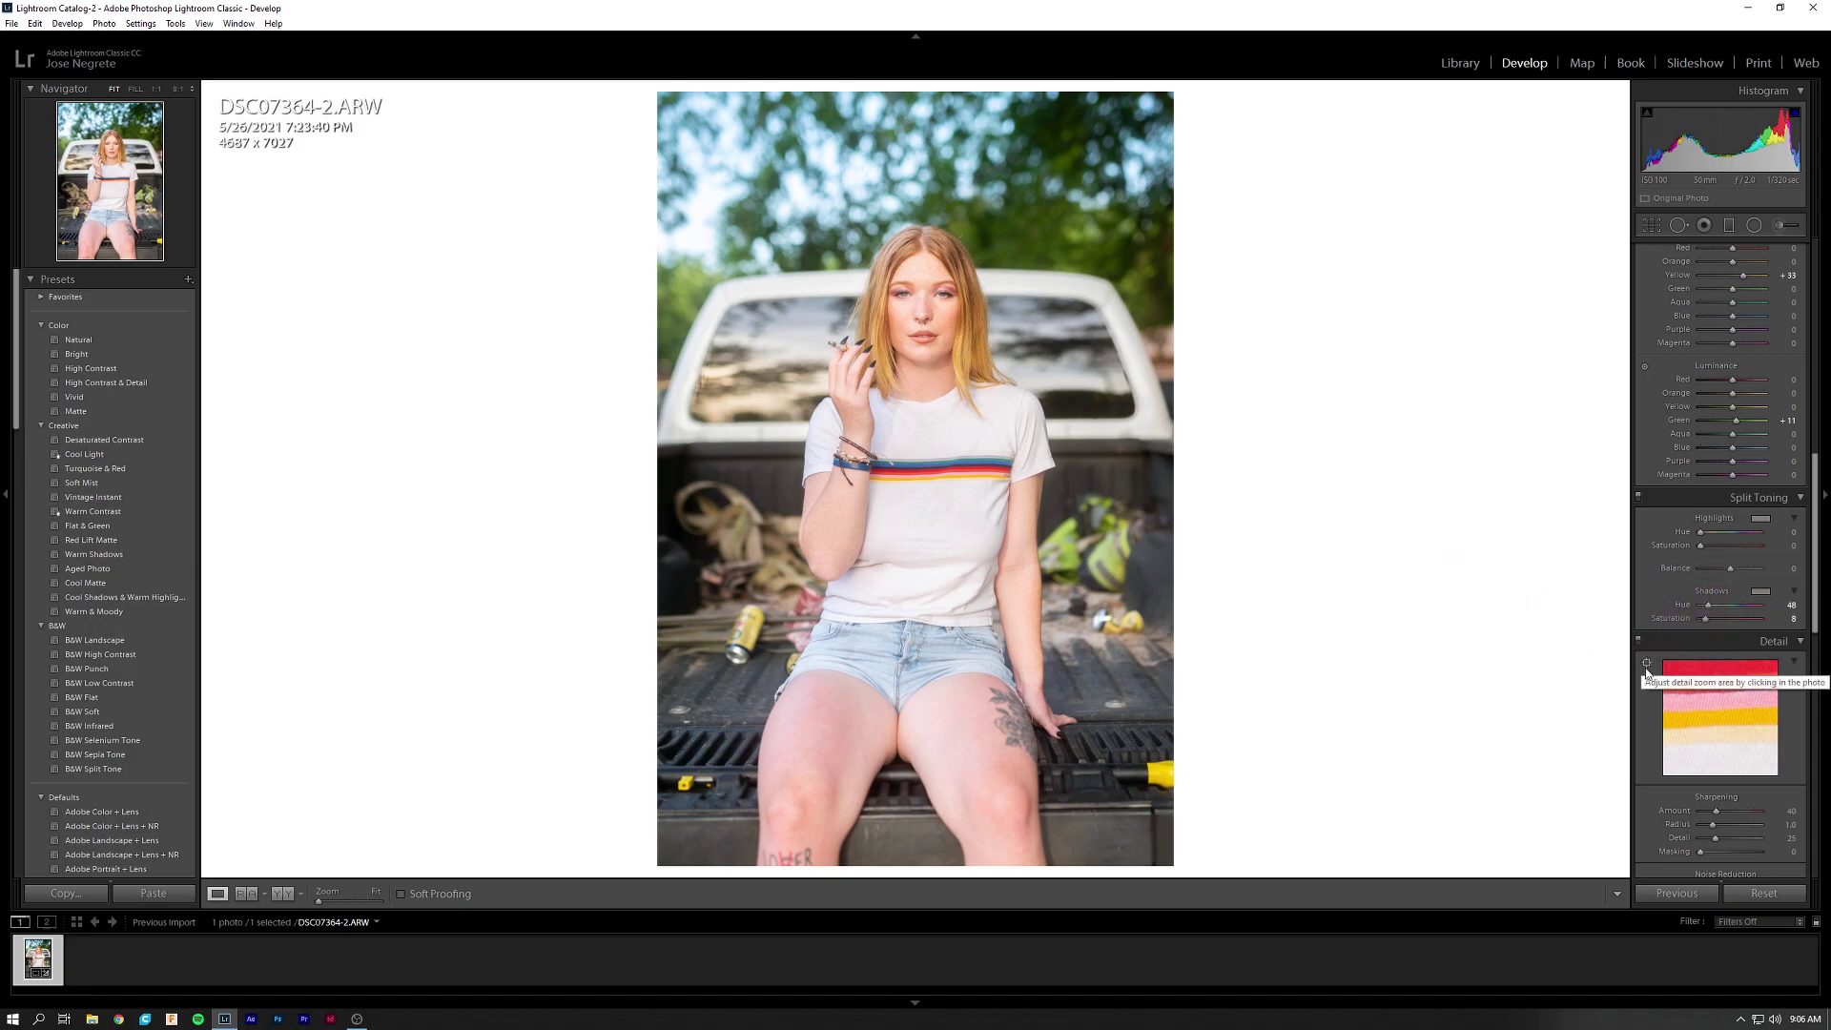
# Raise Sharpening Amount to 52, judging the face at 1:1 and undoing a trial push to 141.
pyautogui.scroll(-3, 1651, 719)
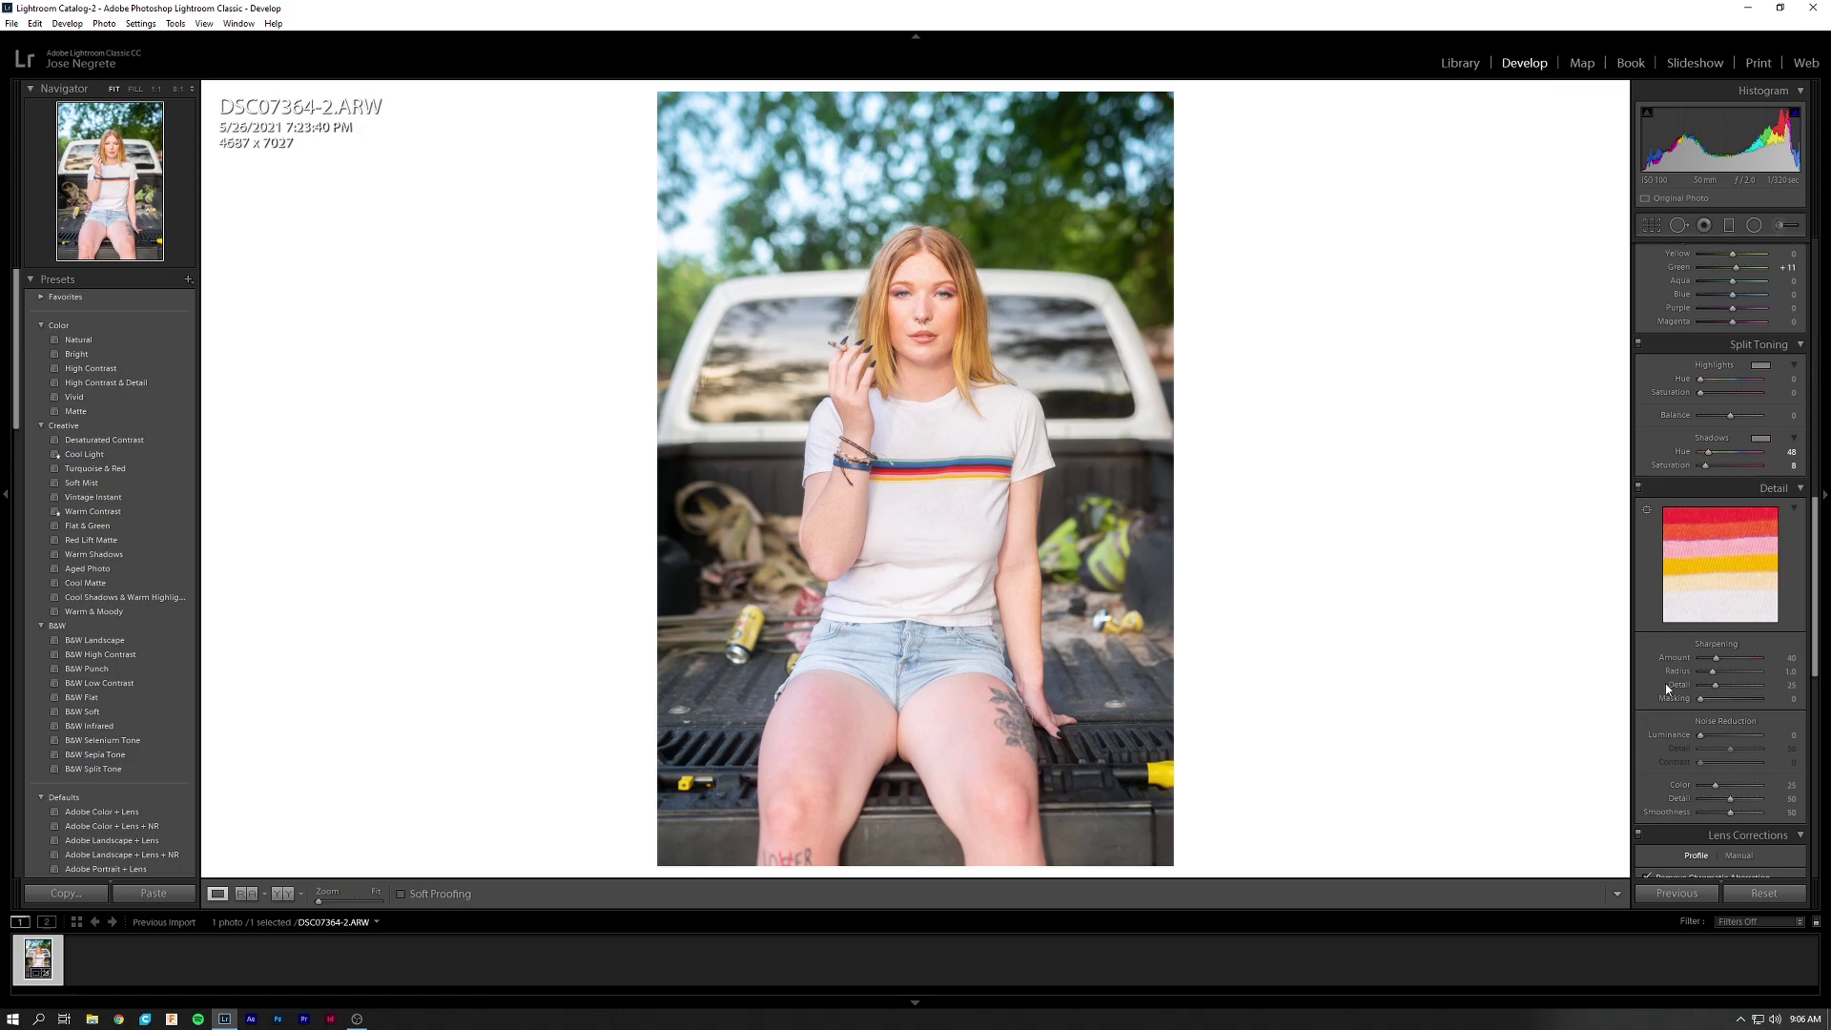
pyautogui.click(1722, 656)
pyautogui.click(953, 307)
pyautogui.moveTo(959, 310); pyautogui.dragTo(926, 408)
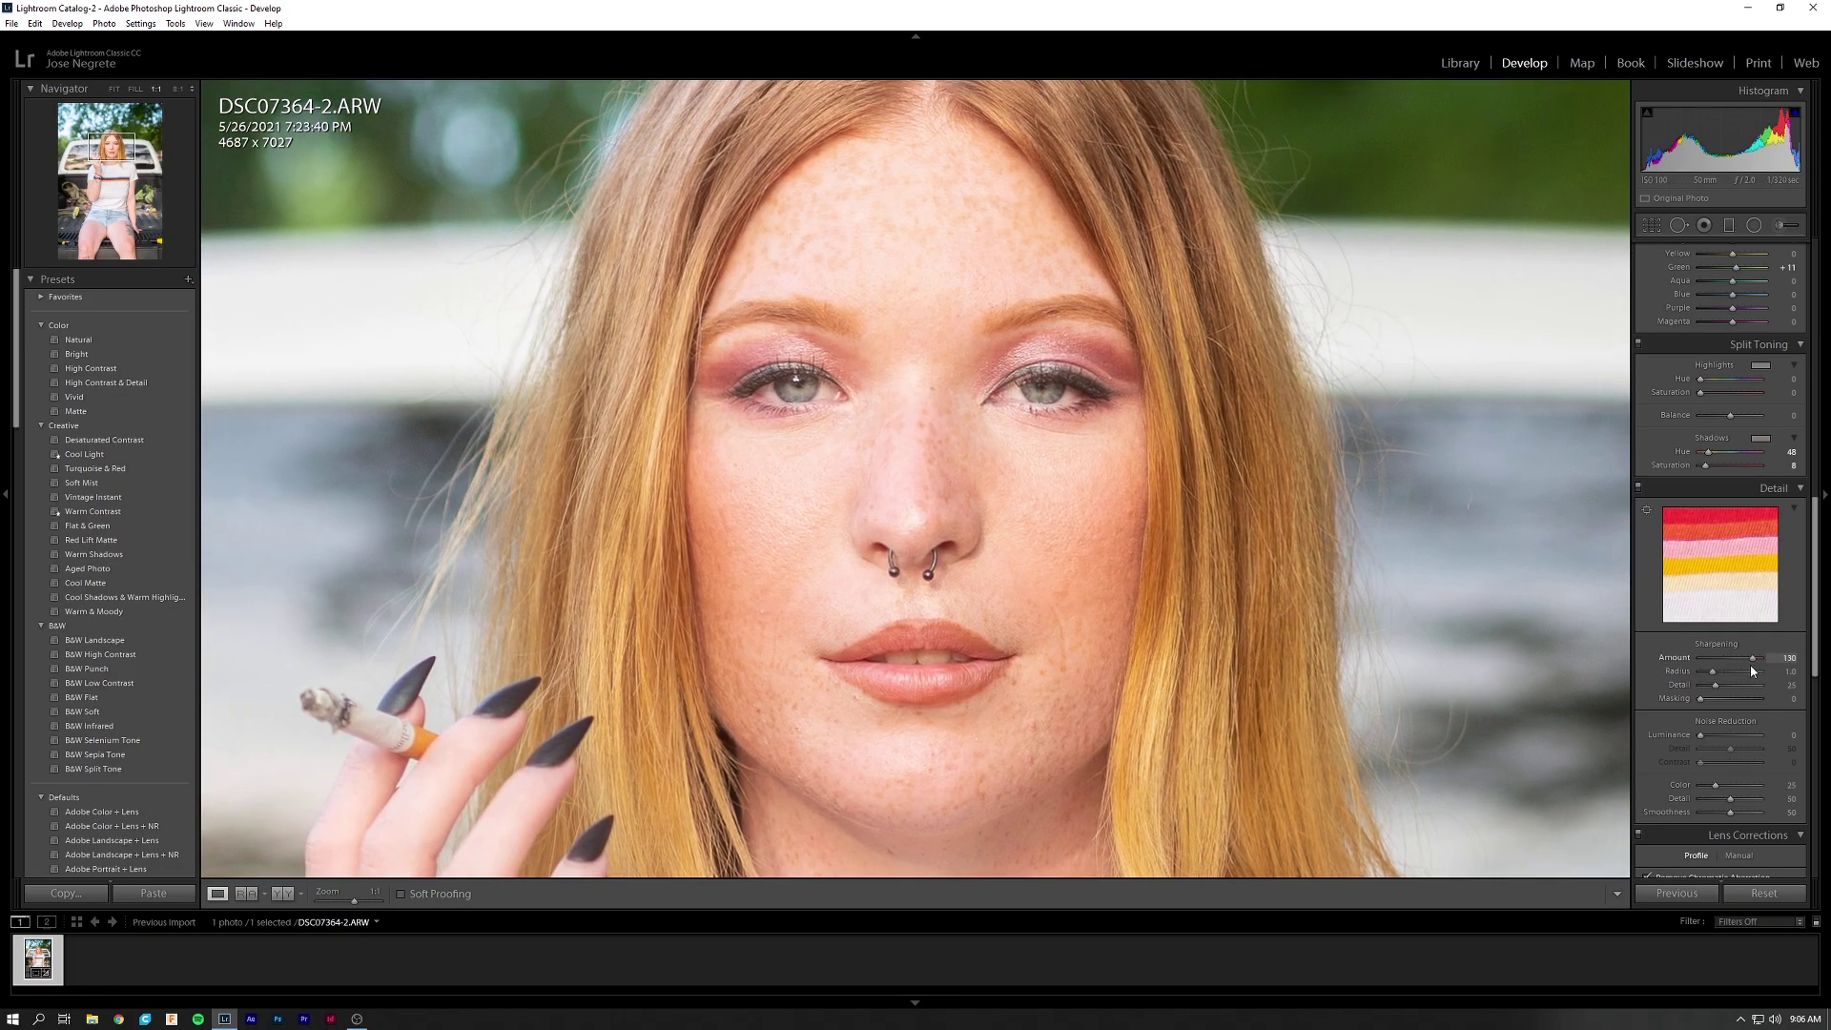
pyautogui.moveTo(1749, 665); pyautogui.dragTo(1753, 665)
pyautogui.hotkey('ctrl', 'z')
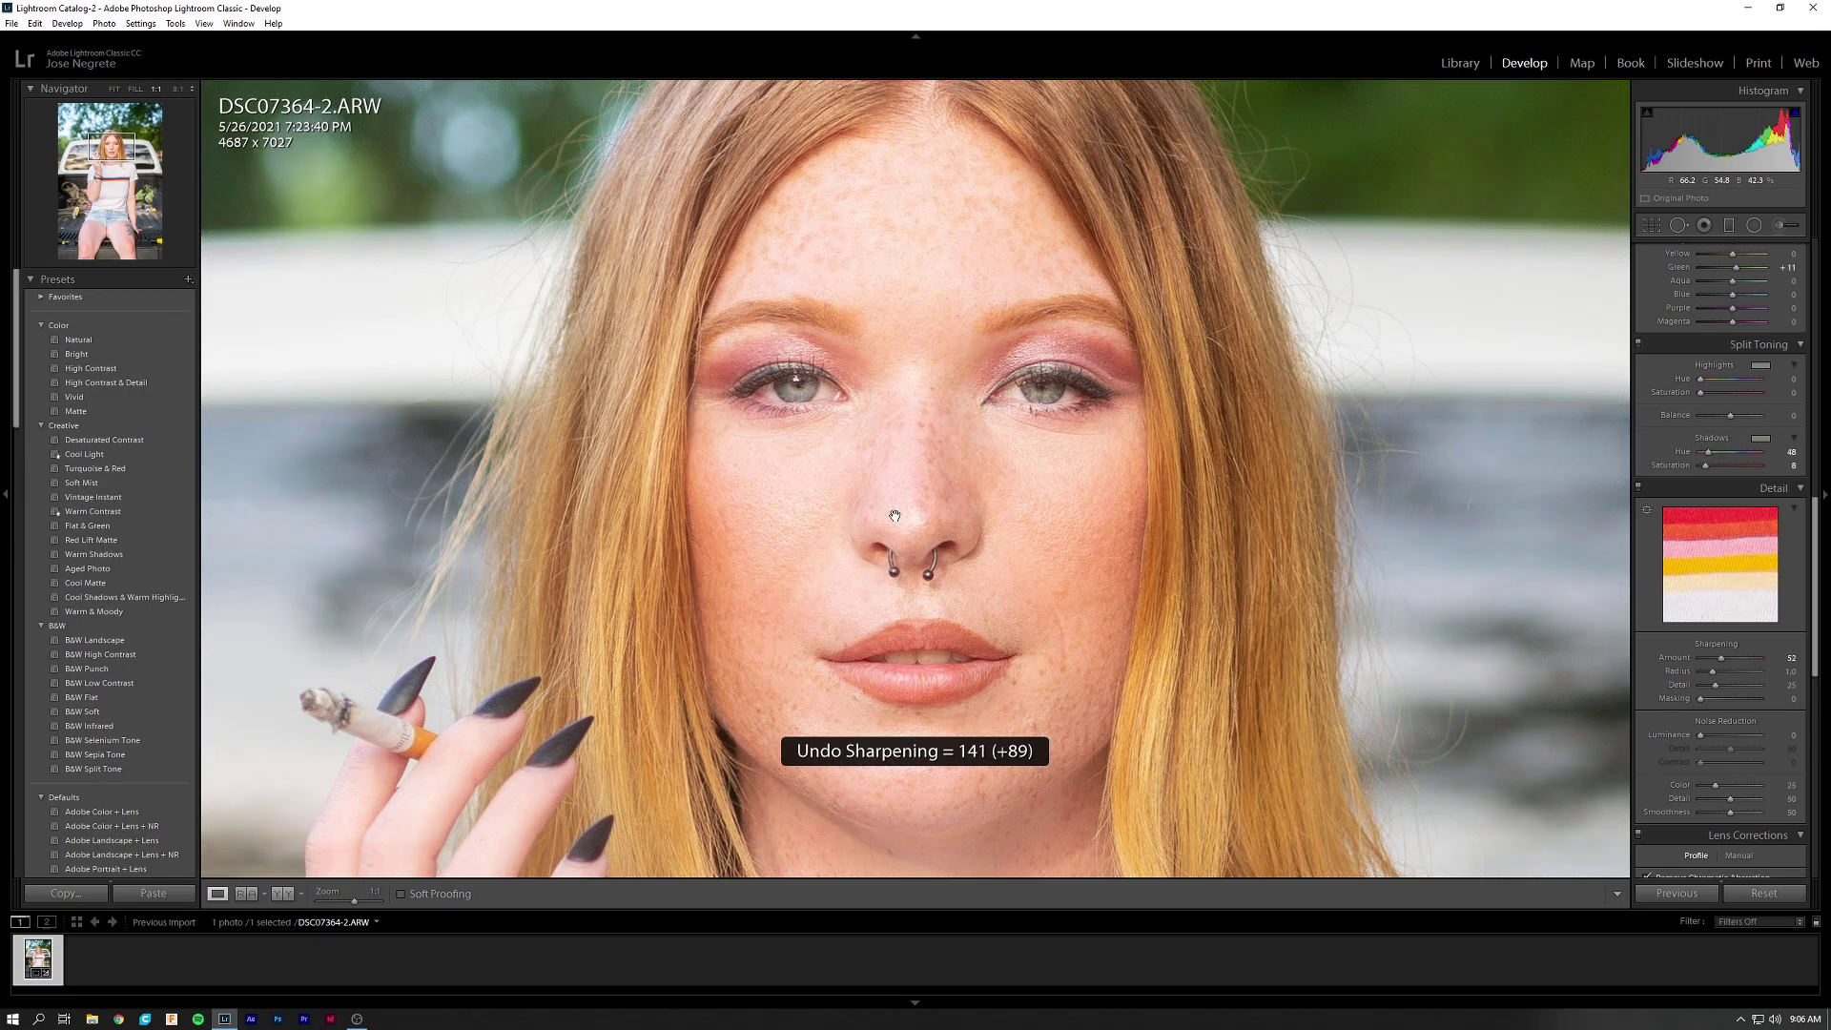
pyautogui.click(12, 19)
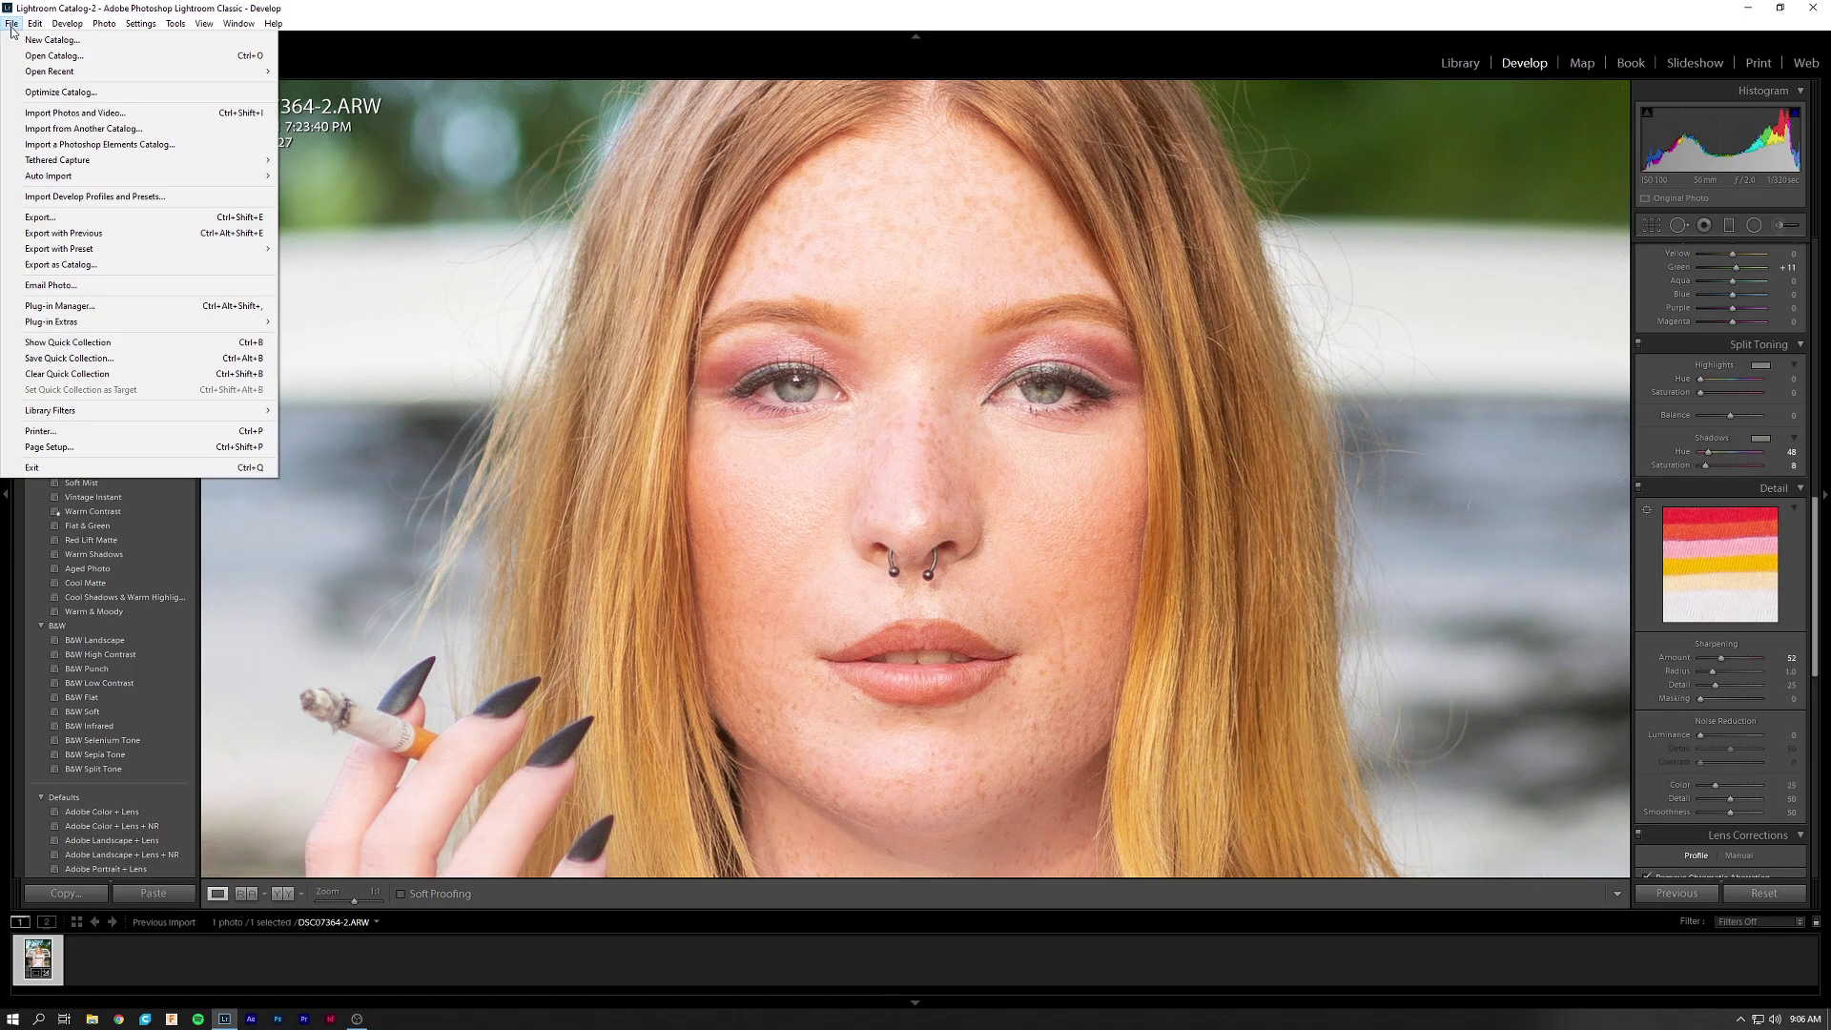
pyautogui.click(76, 217)
pyautogui.scroll(-5, 1338, 538)
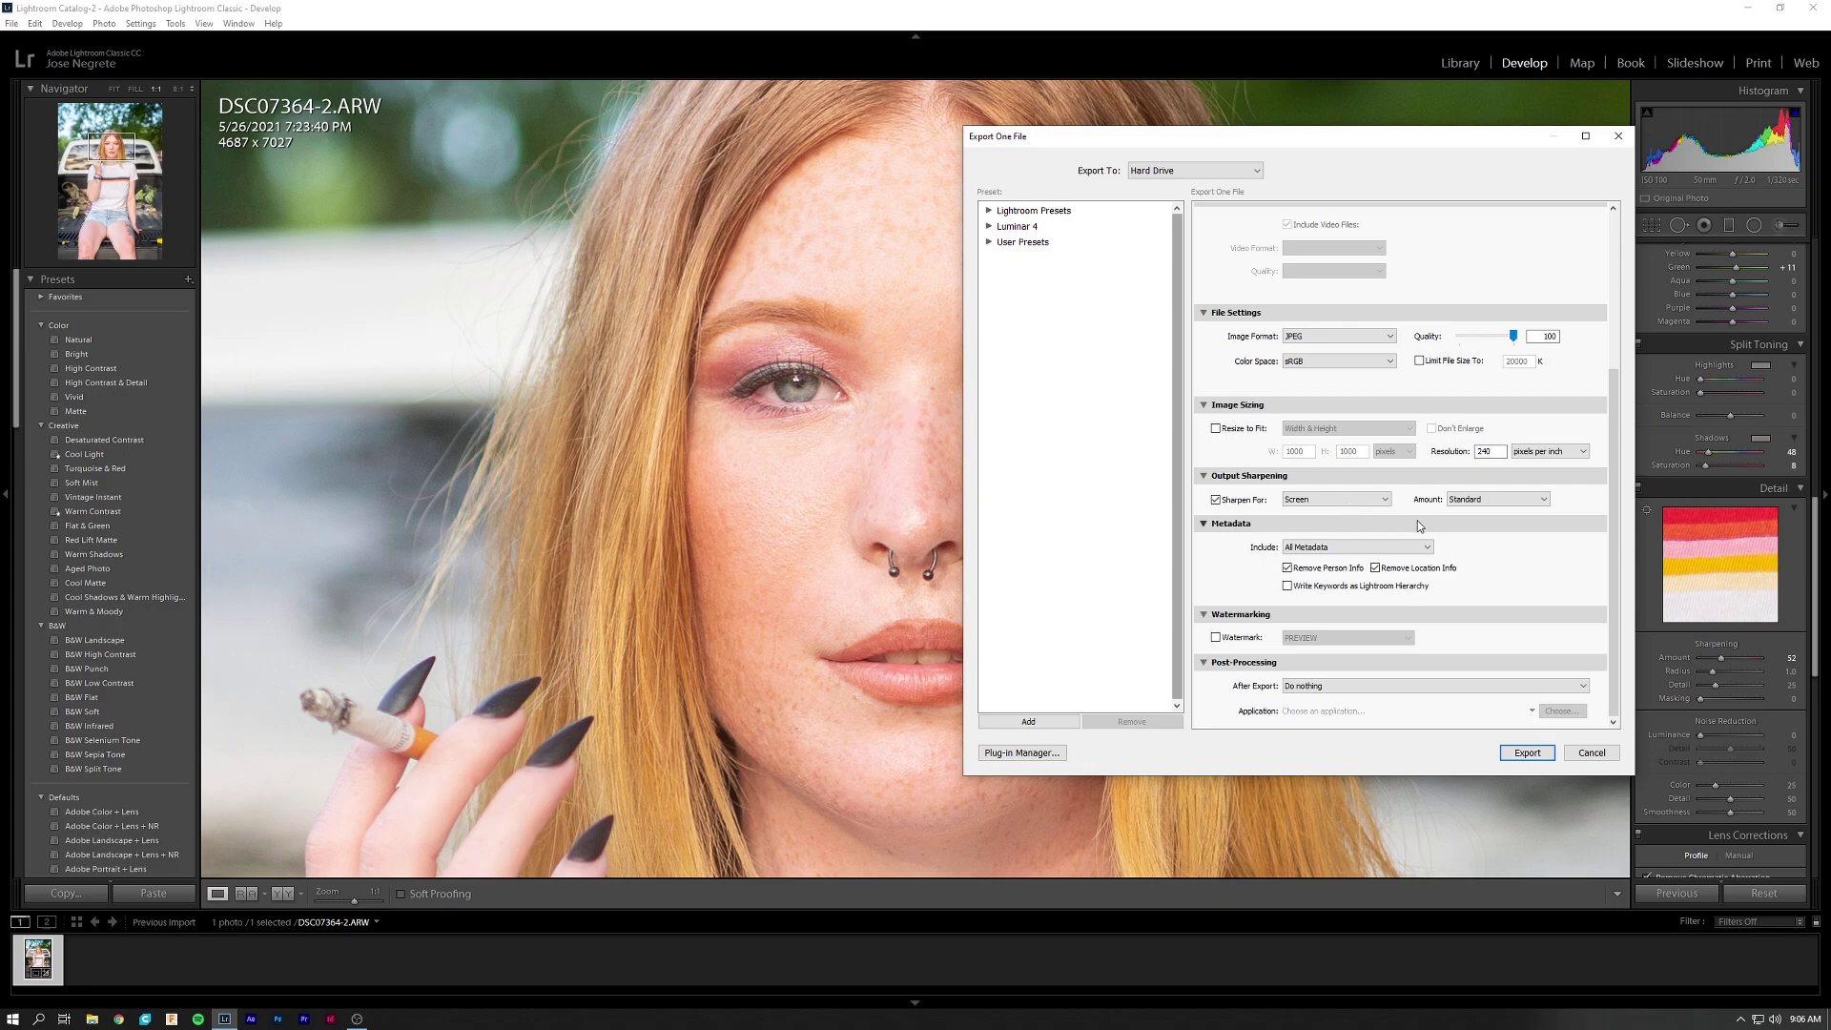
pyautogui.click(1588, 758)
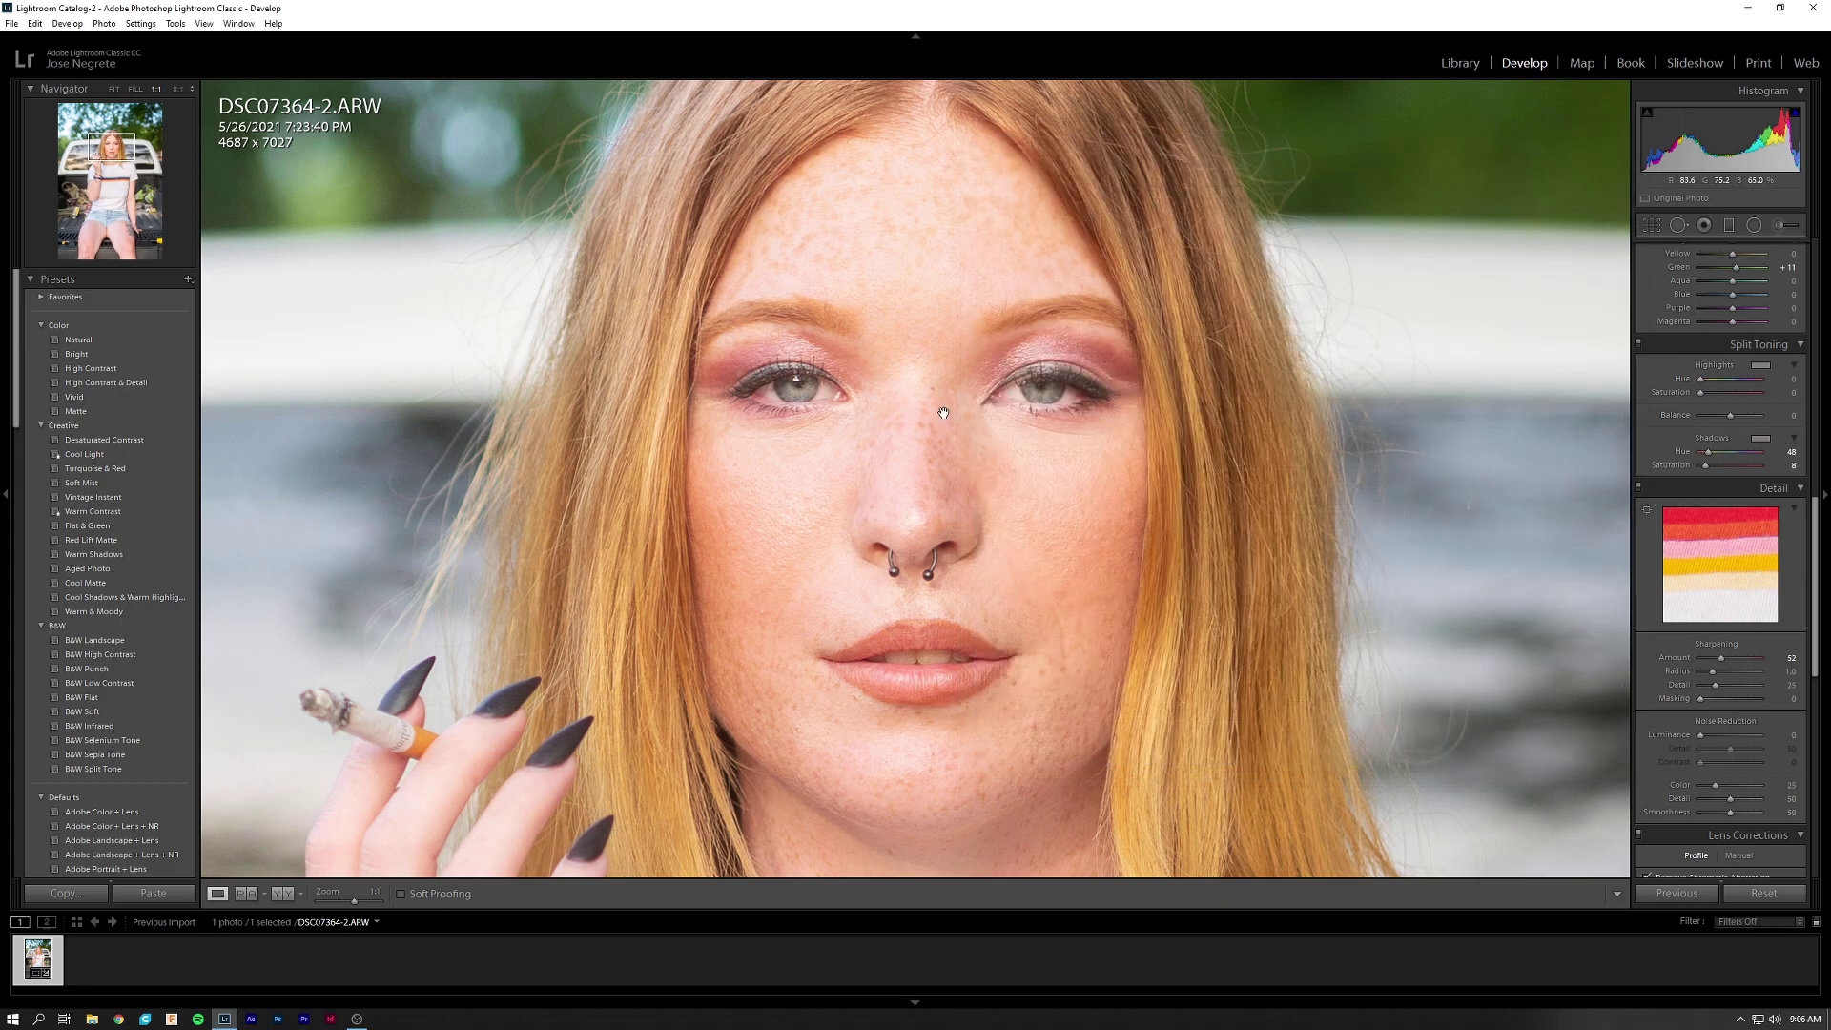
pyautogui.moveTo(944, 413); pyautogui.dragTo(865, 381)
pyautogui.click(879, 385)
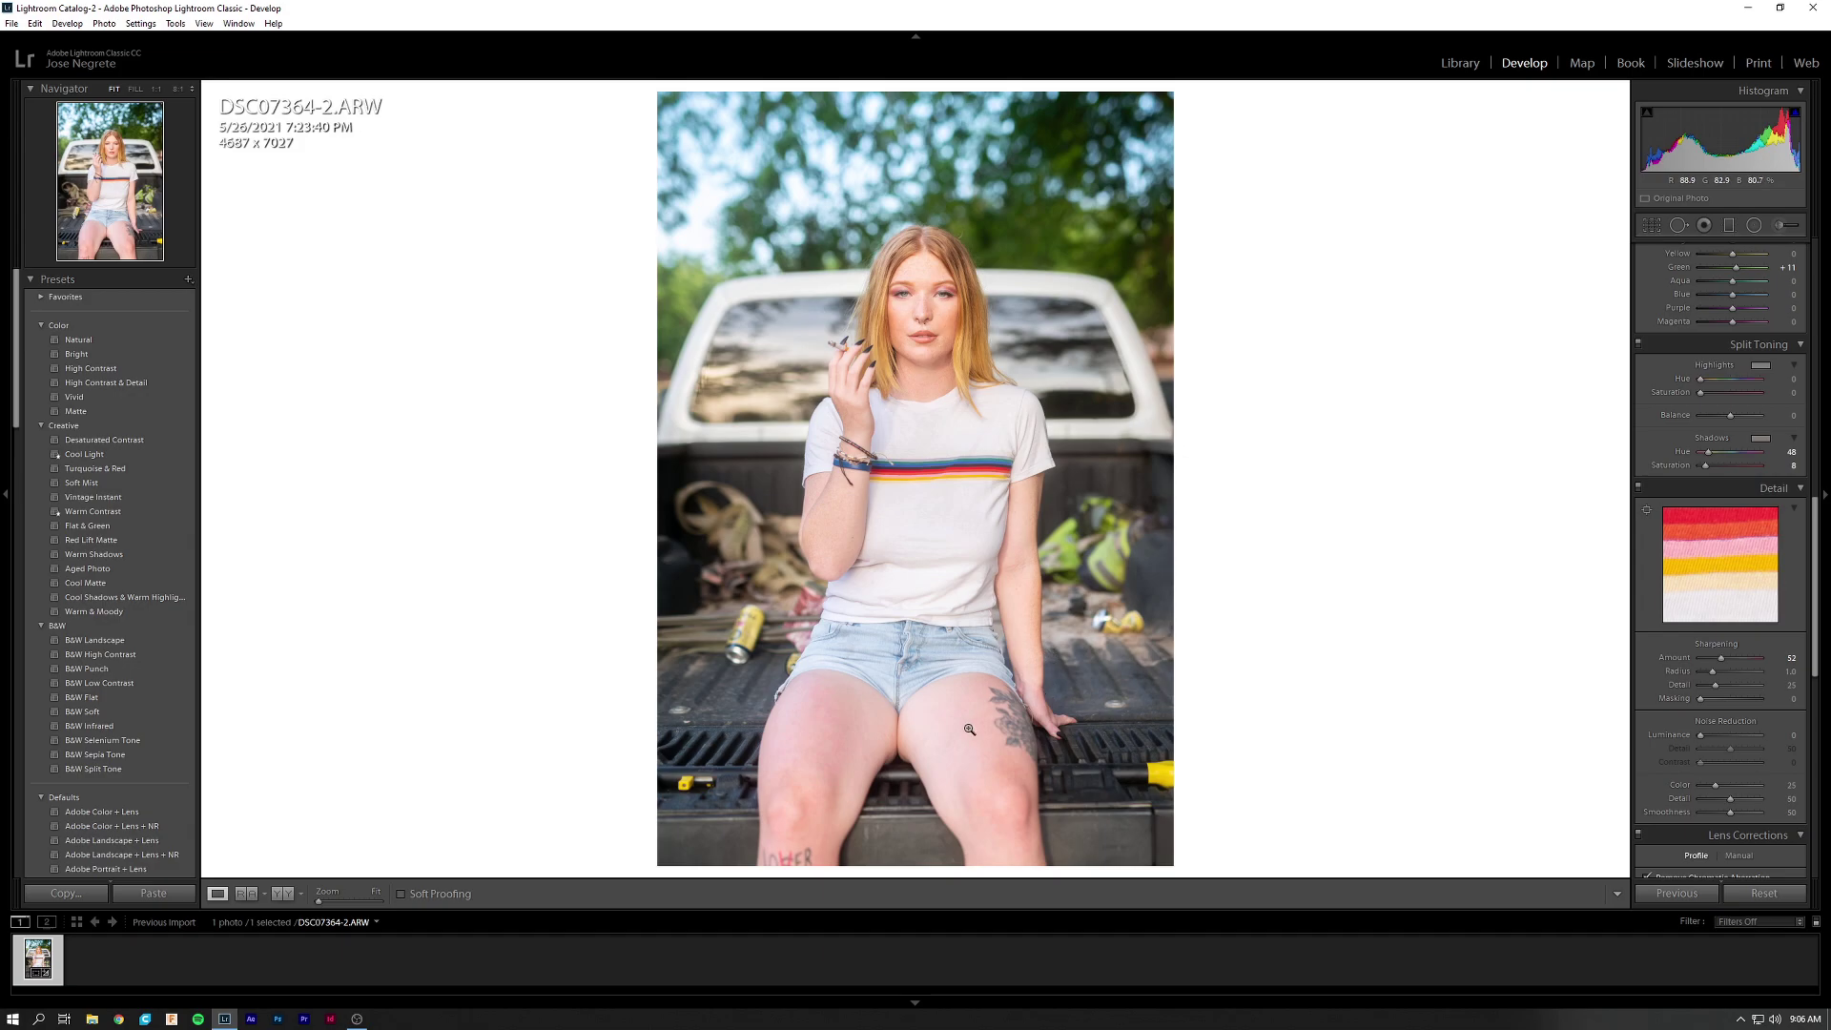
# Review the panels and toggle face close-ups to check the whole sharpened, lens-corrected photo.
pyautogui.scroll(-2, 1661, 702)
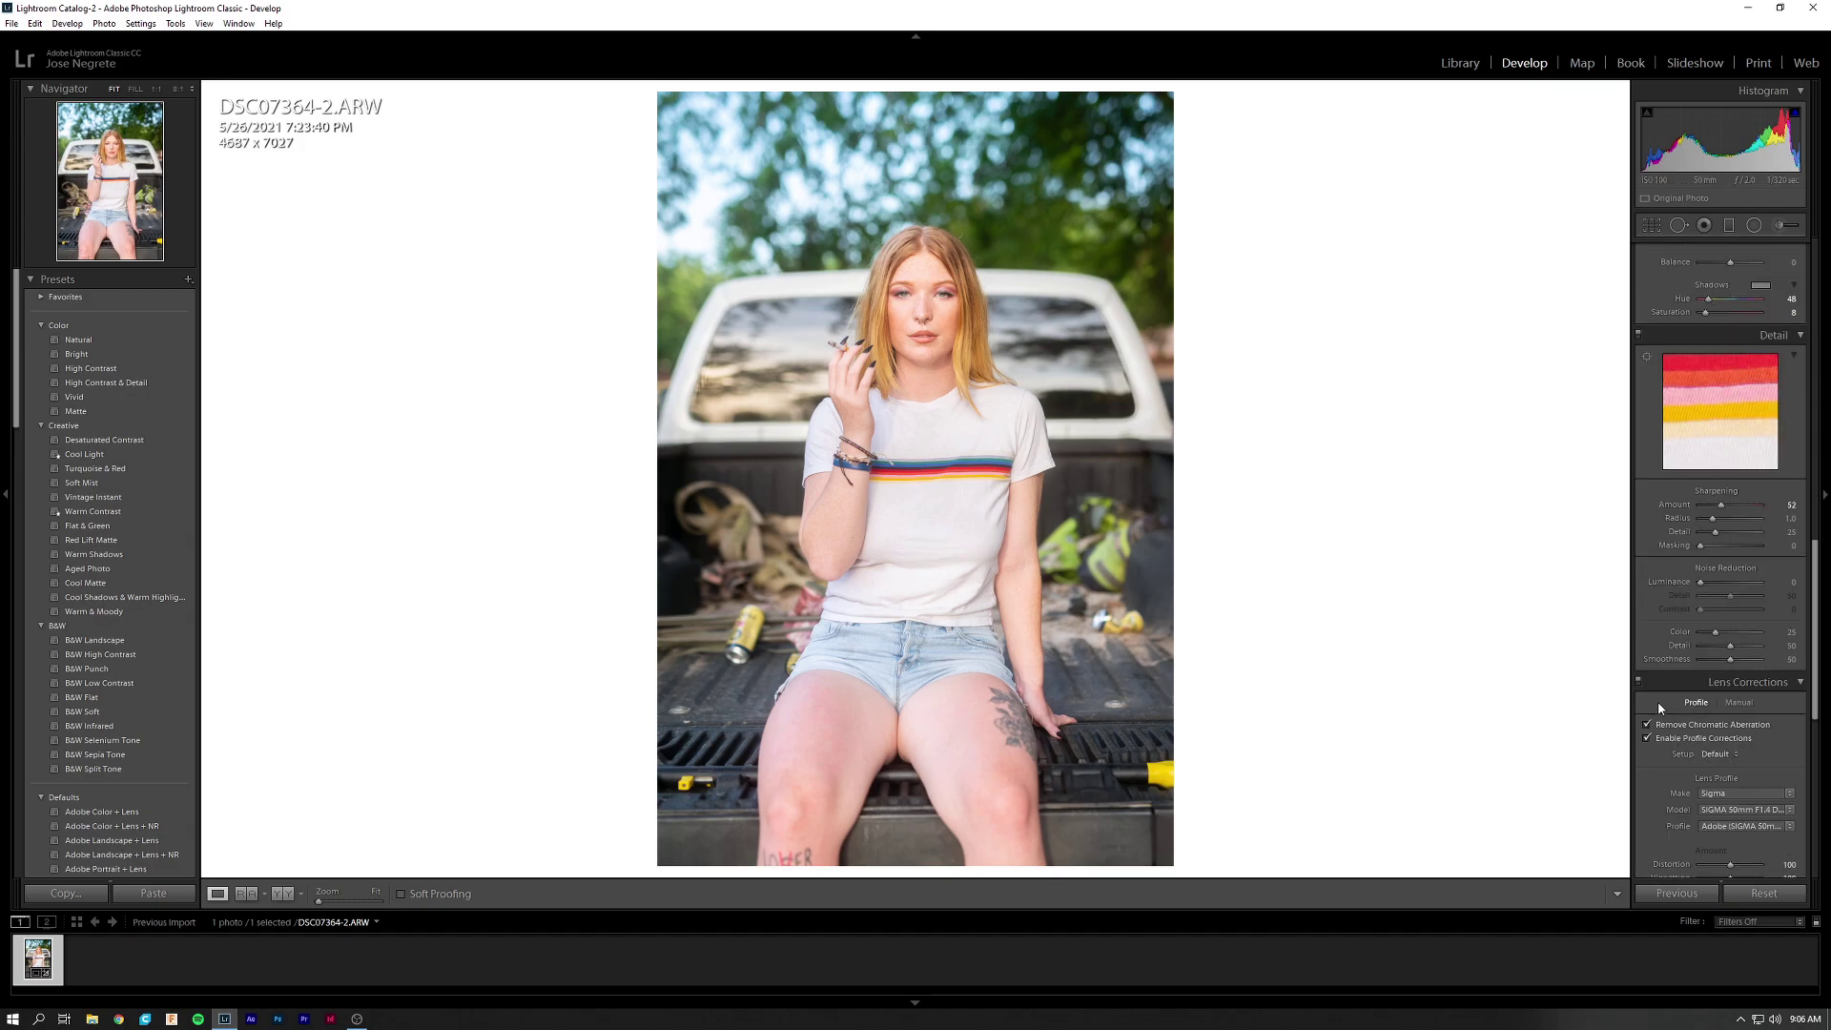
pyautogui.scroll(-6, 1661, 701)
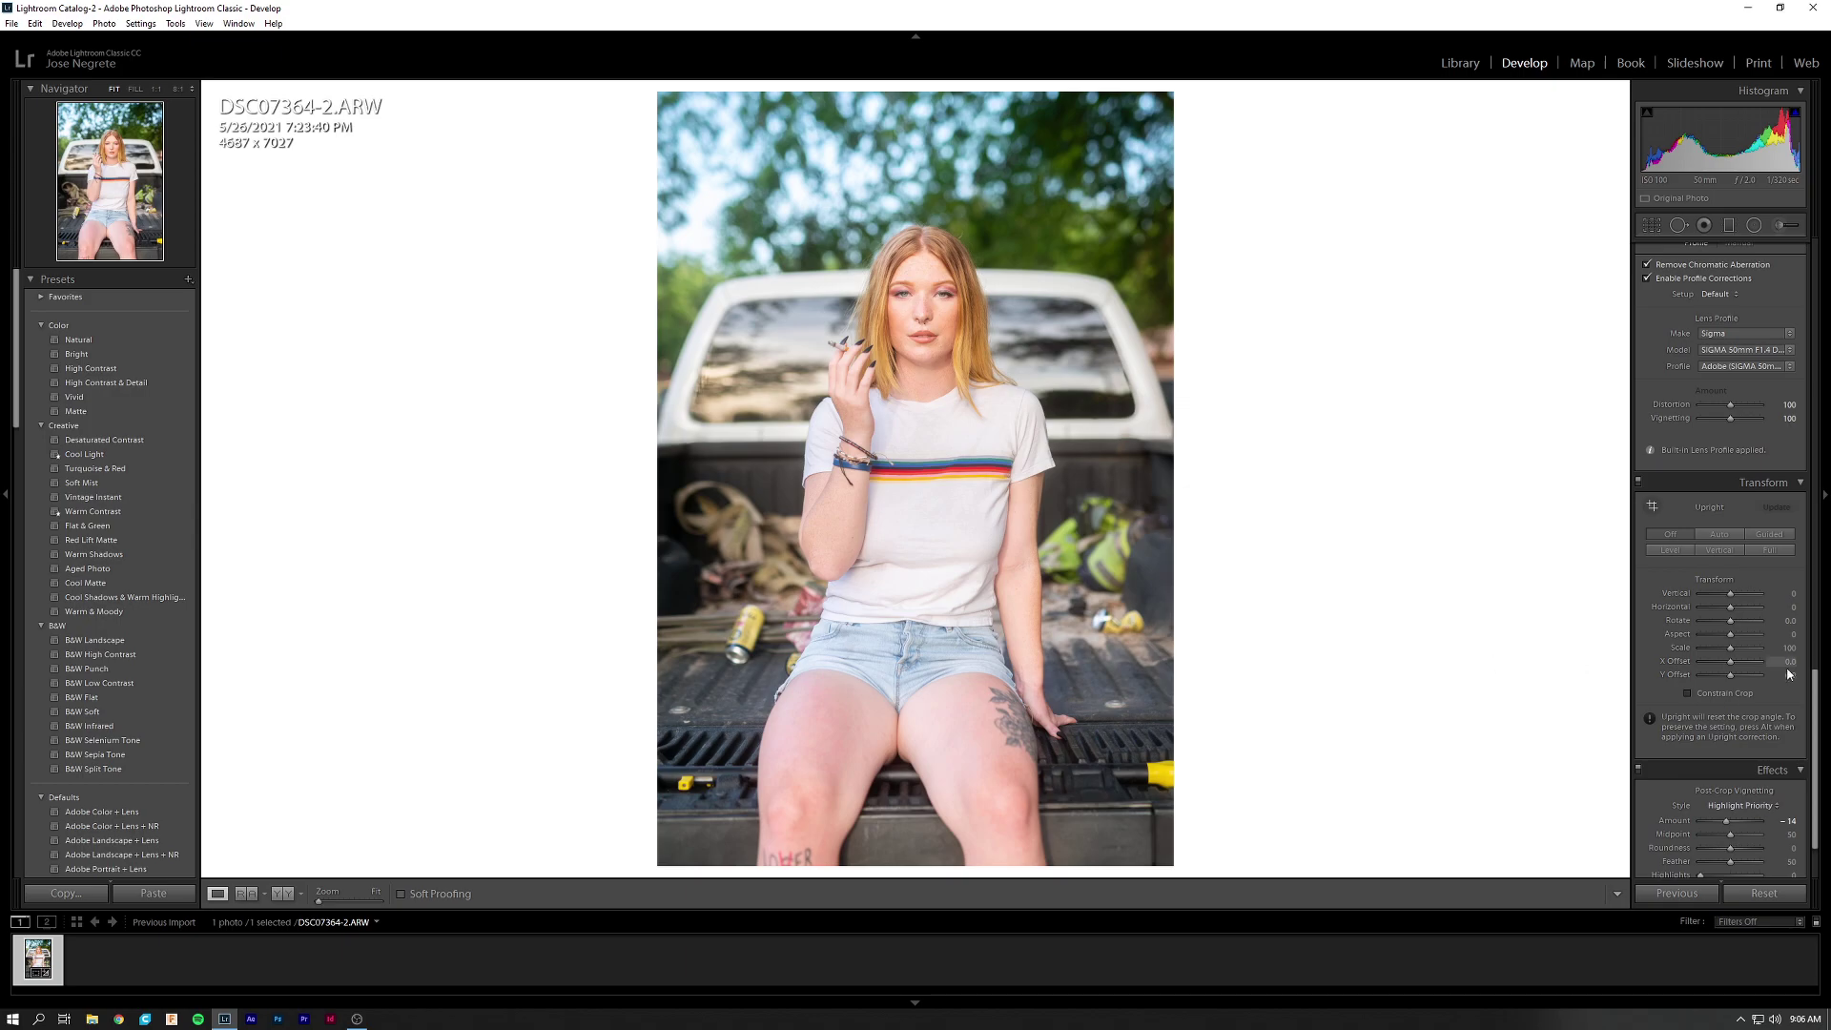
pyautogui.scroll(-1, 1774, 675)
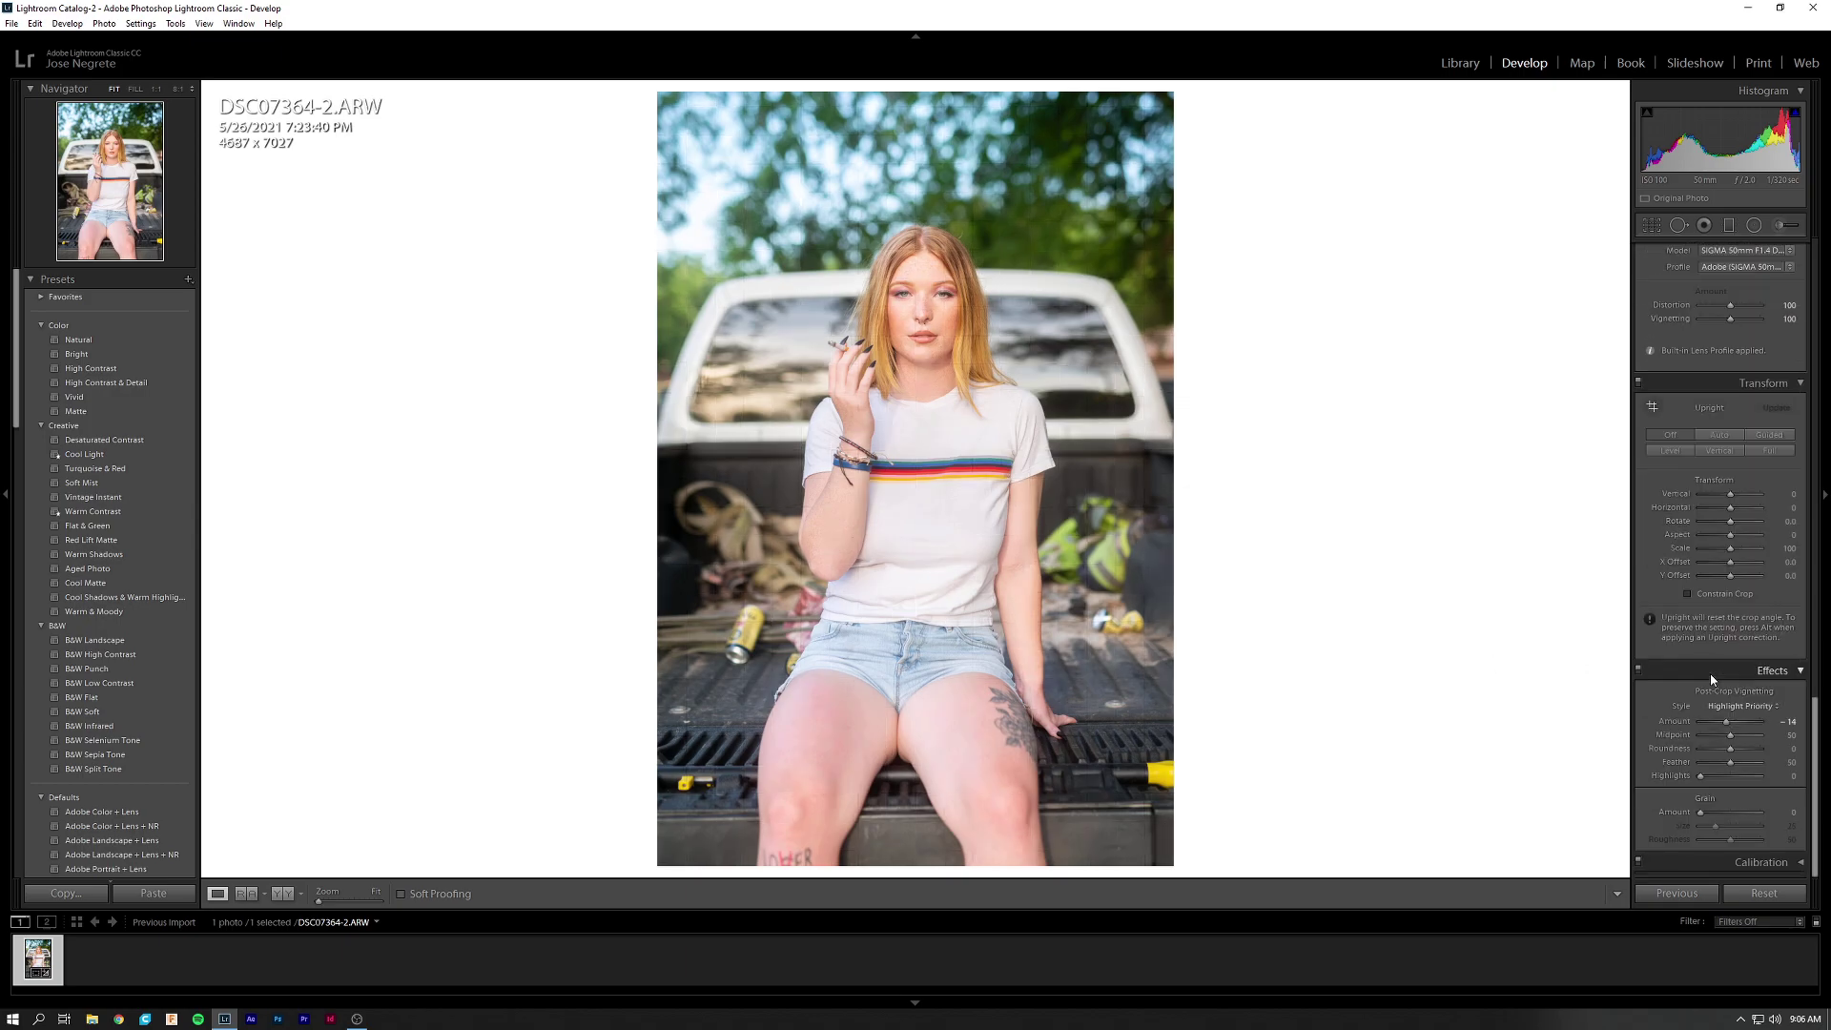
pyautogui.scroll(4, 1710, 678)
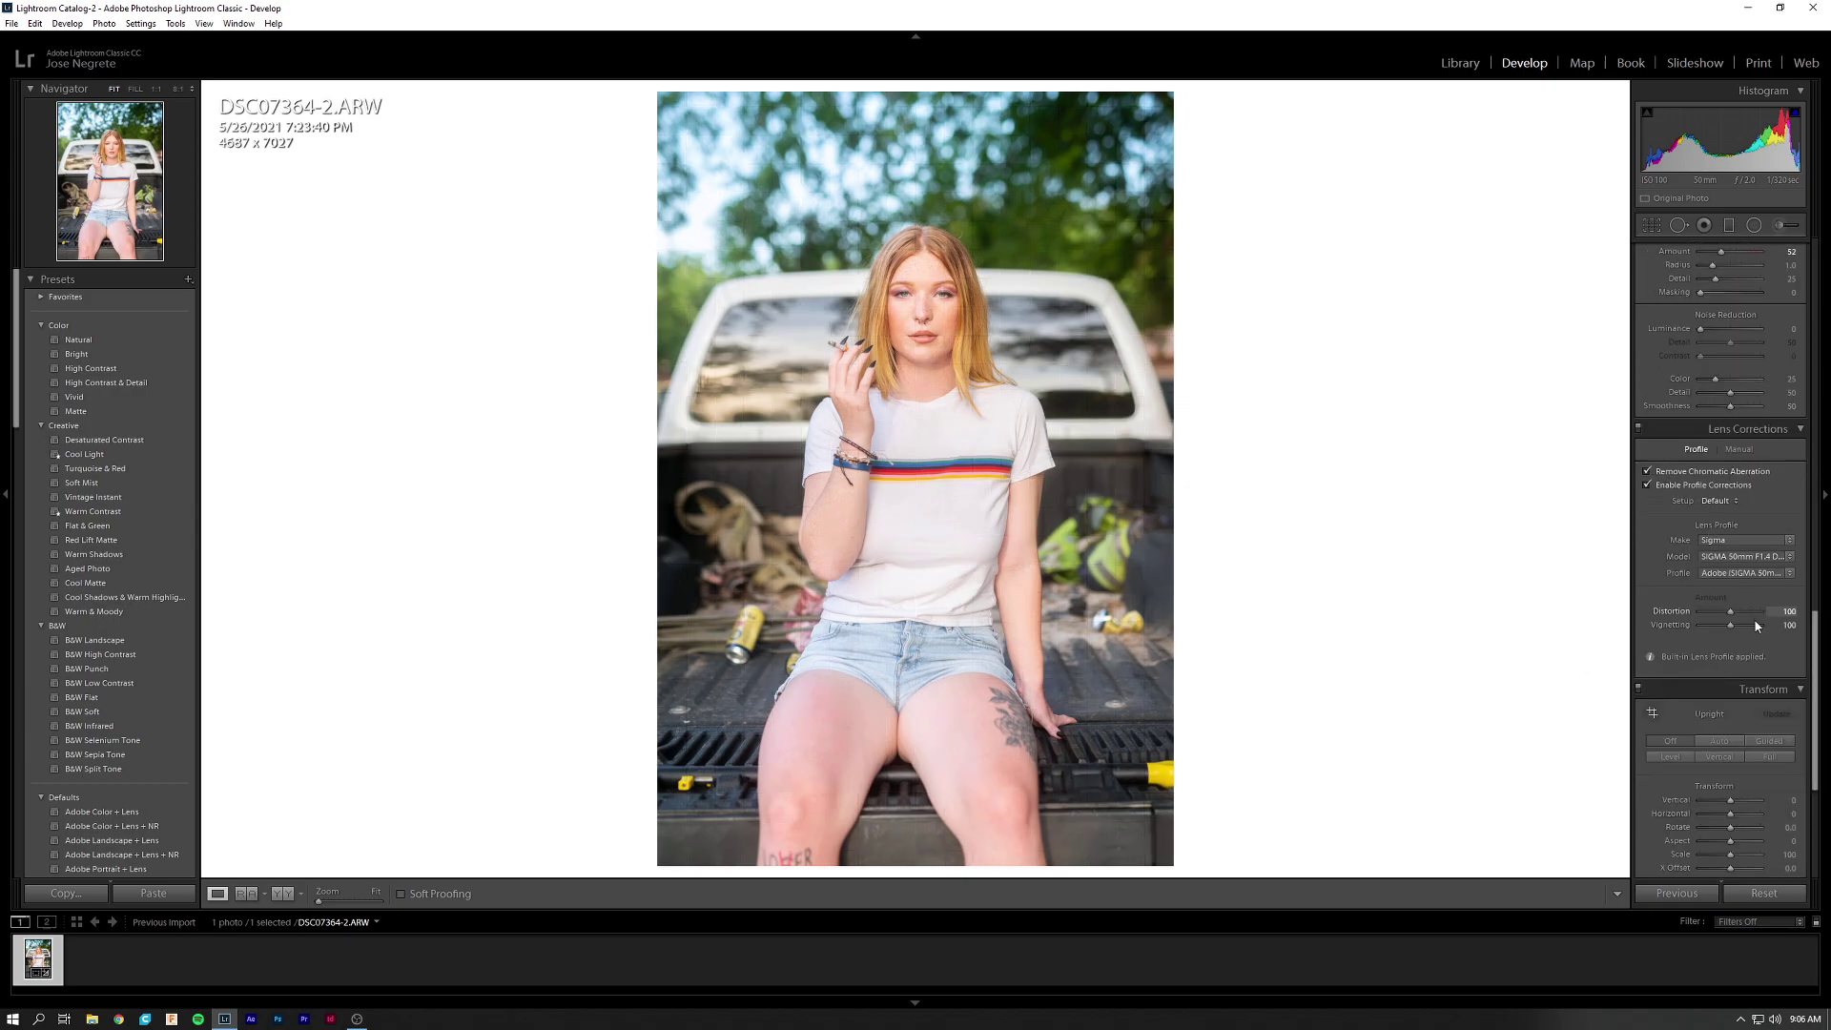
pyautogui.scroll(-2, 1735, 578)
pyautogui.click(1732, 676)
pyautogui.scroll(4, 1731, 677)
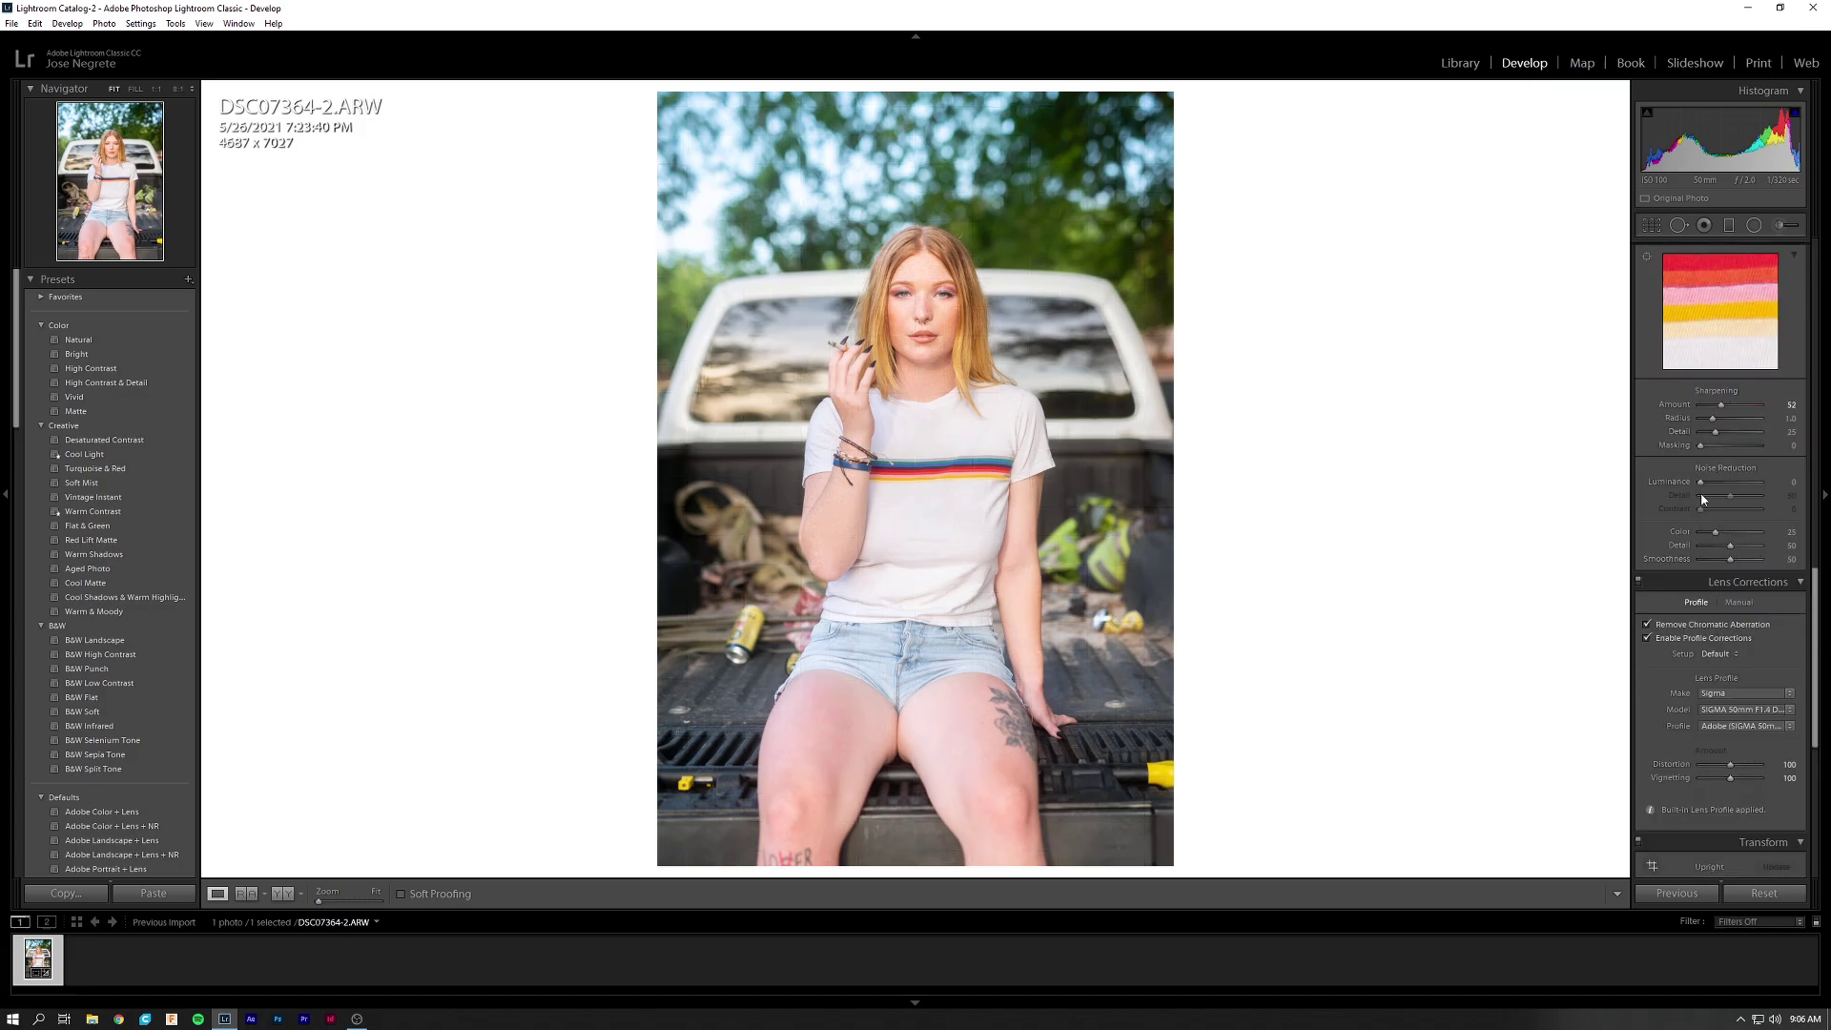
pyautogui.click(932, 318)
pyautogui.click(932, 317)
pyautogui.click(939, 239)
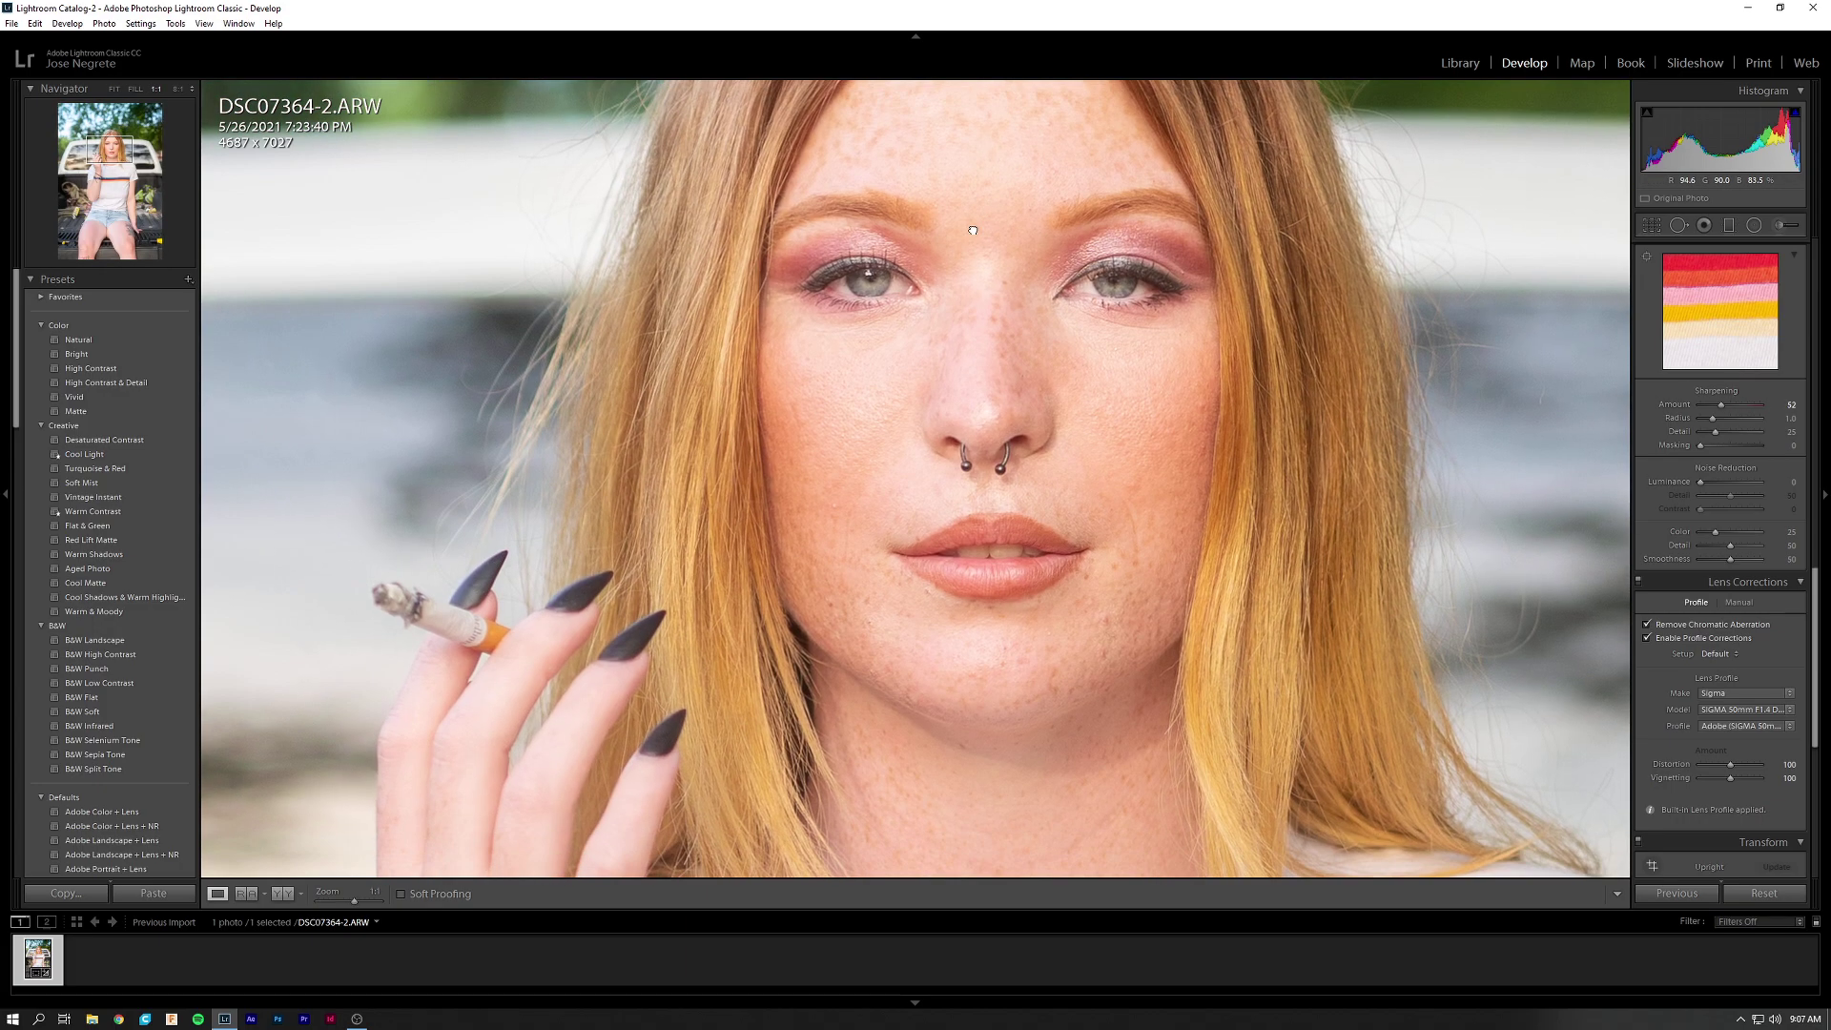
pyautogui.click(972, 229)
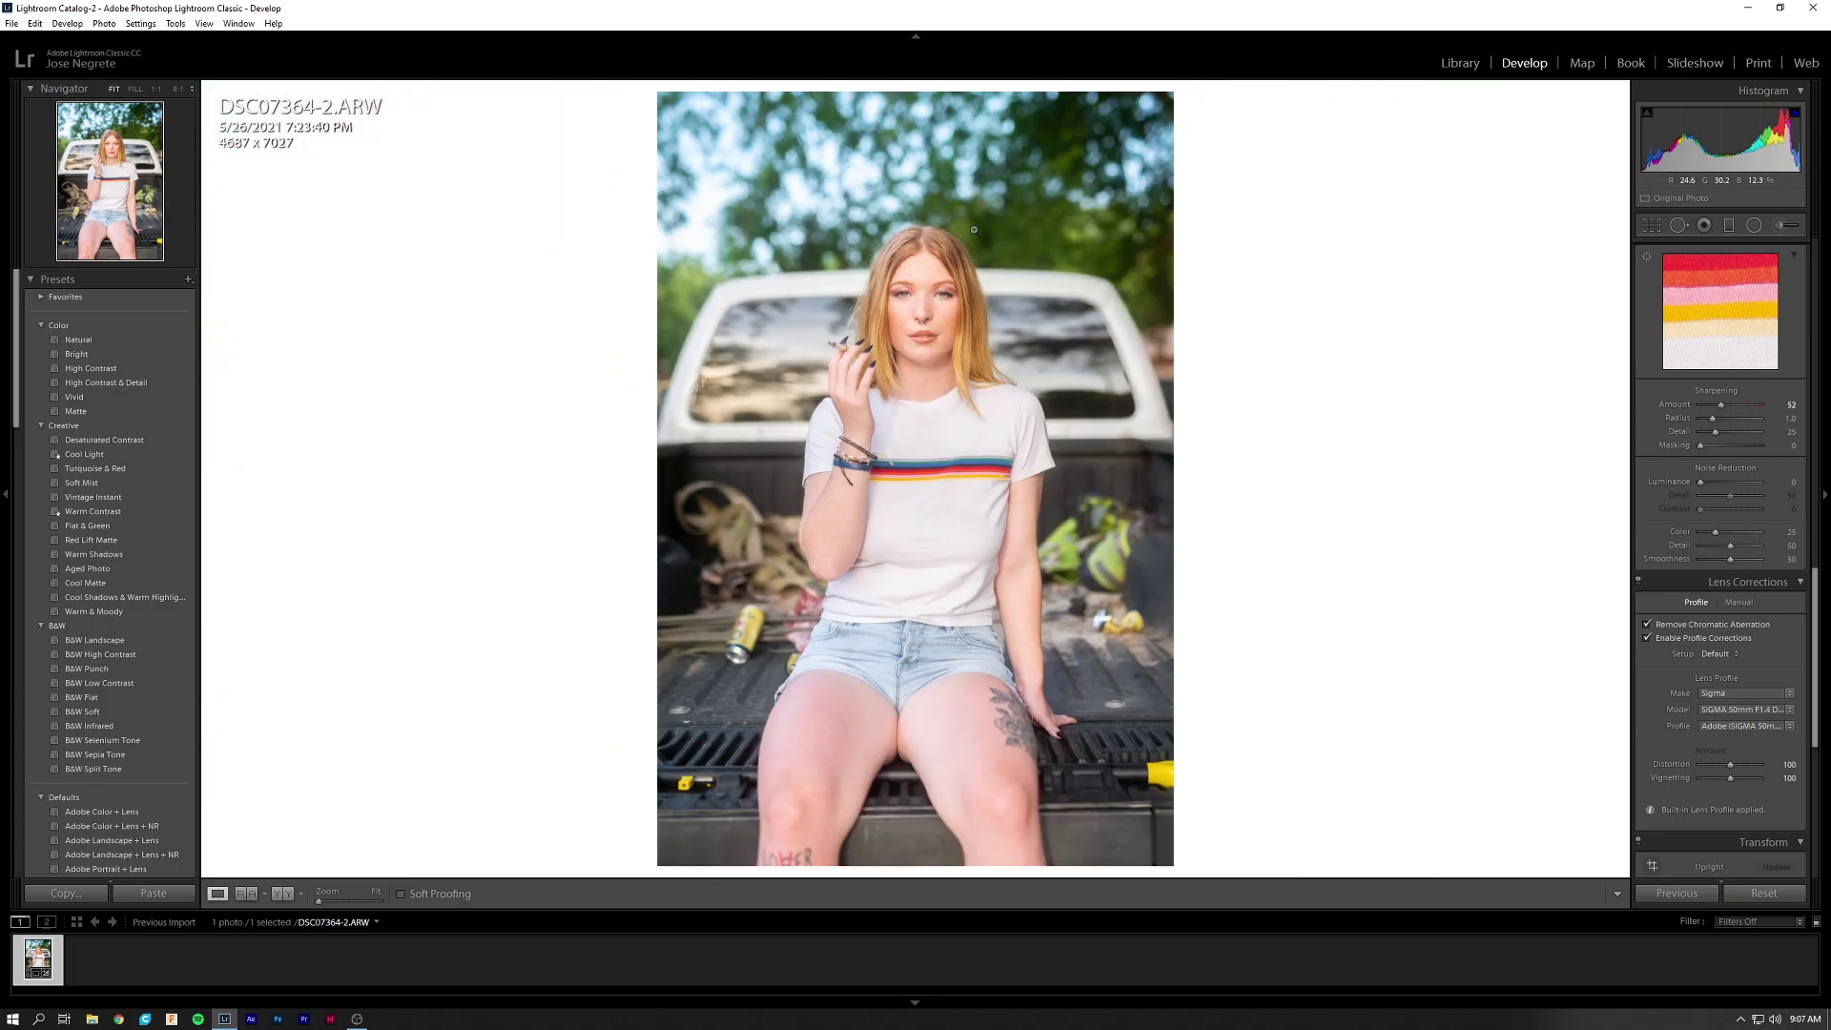
pyautogui.scroll(10, 1668, 415)
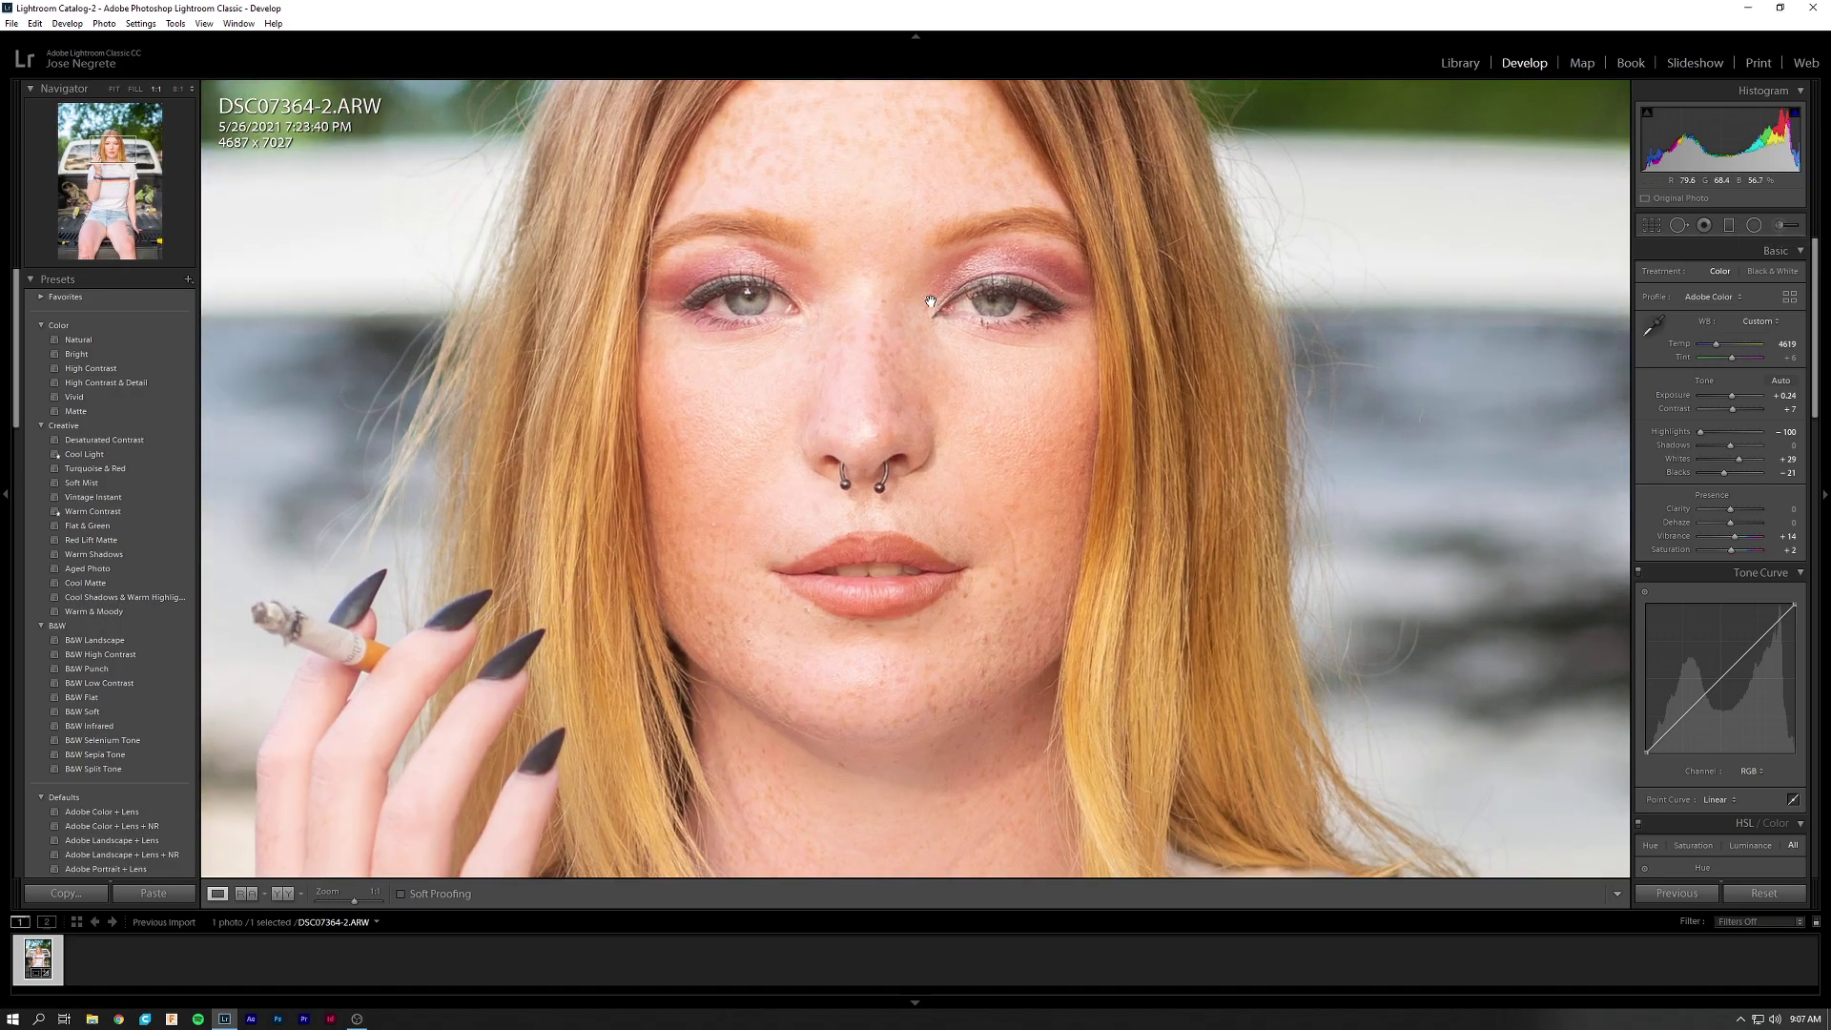
# Inspect the skin beside the lips and cheek at 8:1, ending on a 1:1 face close-up.
pyautogui.click(933, 295)
pyautogui.moveTo(952, 426); pyautogui.dragTo(1017, 252)
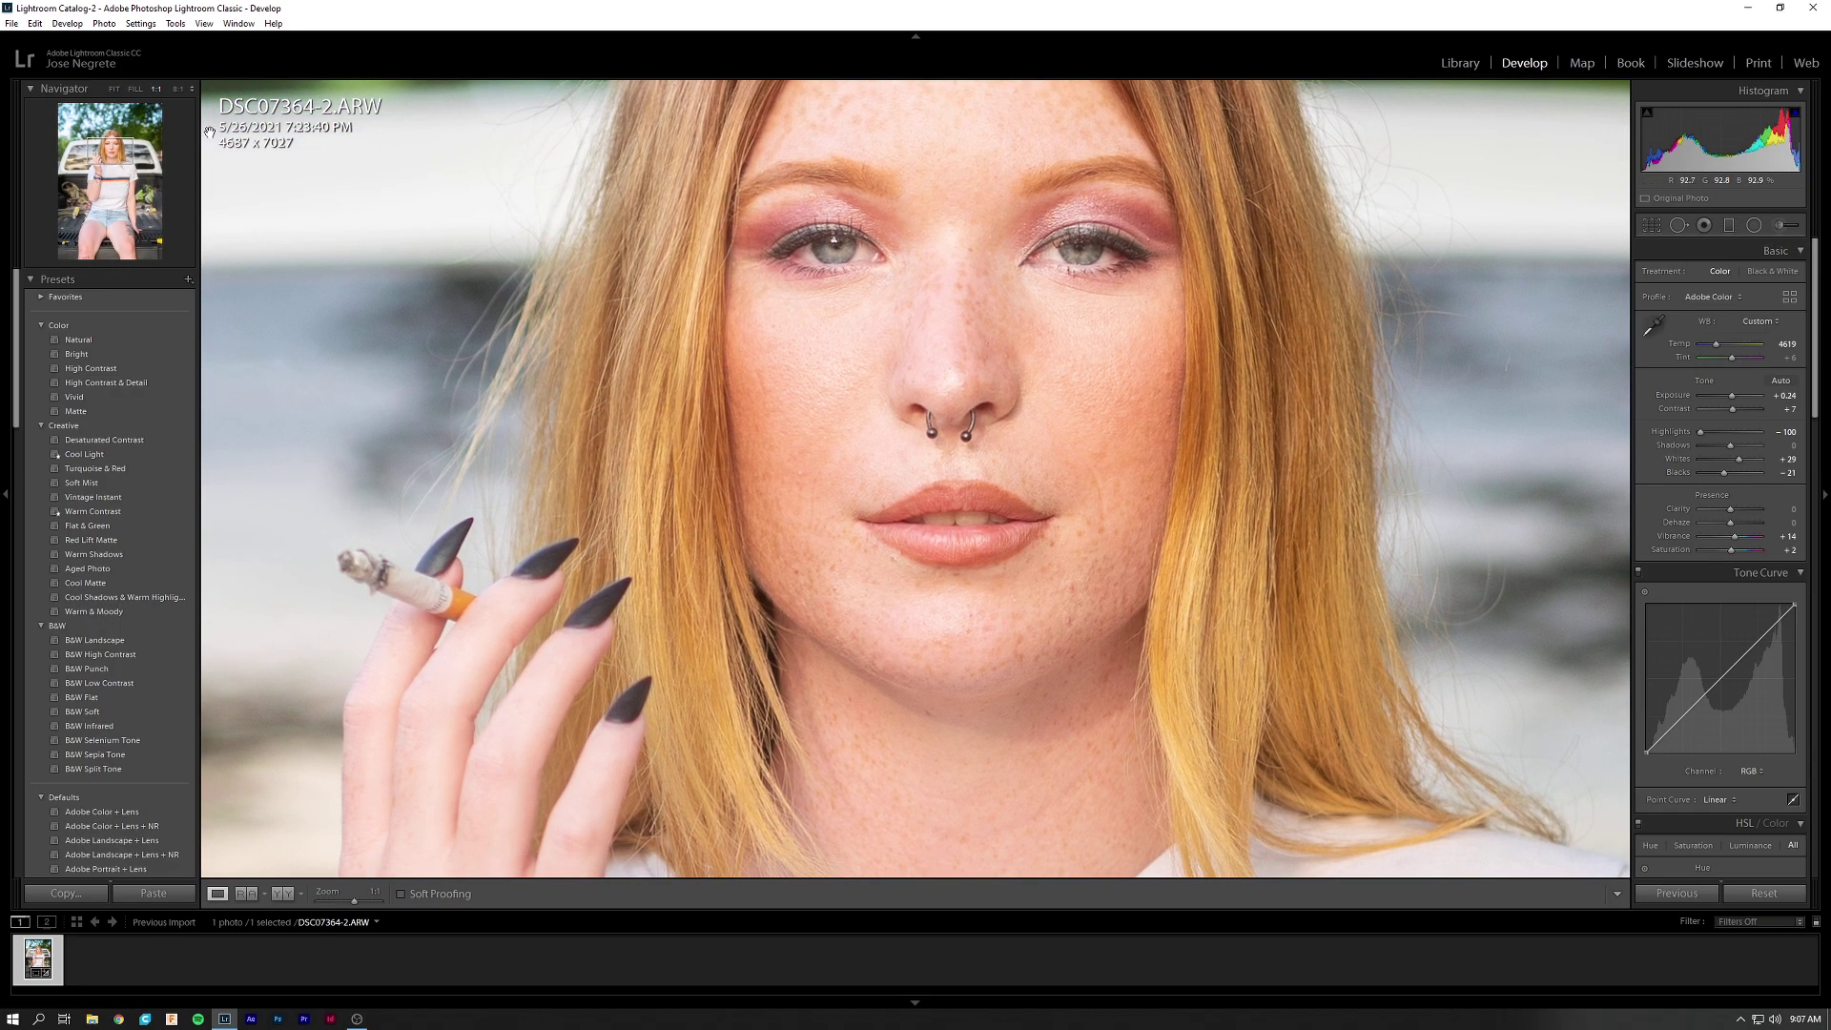
pyautogui.click(178, 89)
pyautogui.moveTo(620, 209); pyautogui.dragTo(1027, 116)
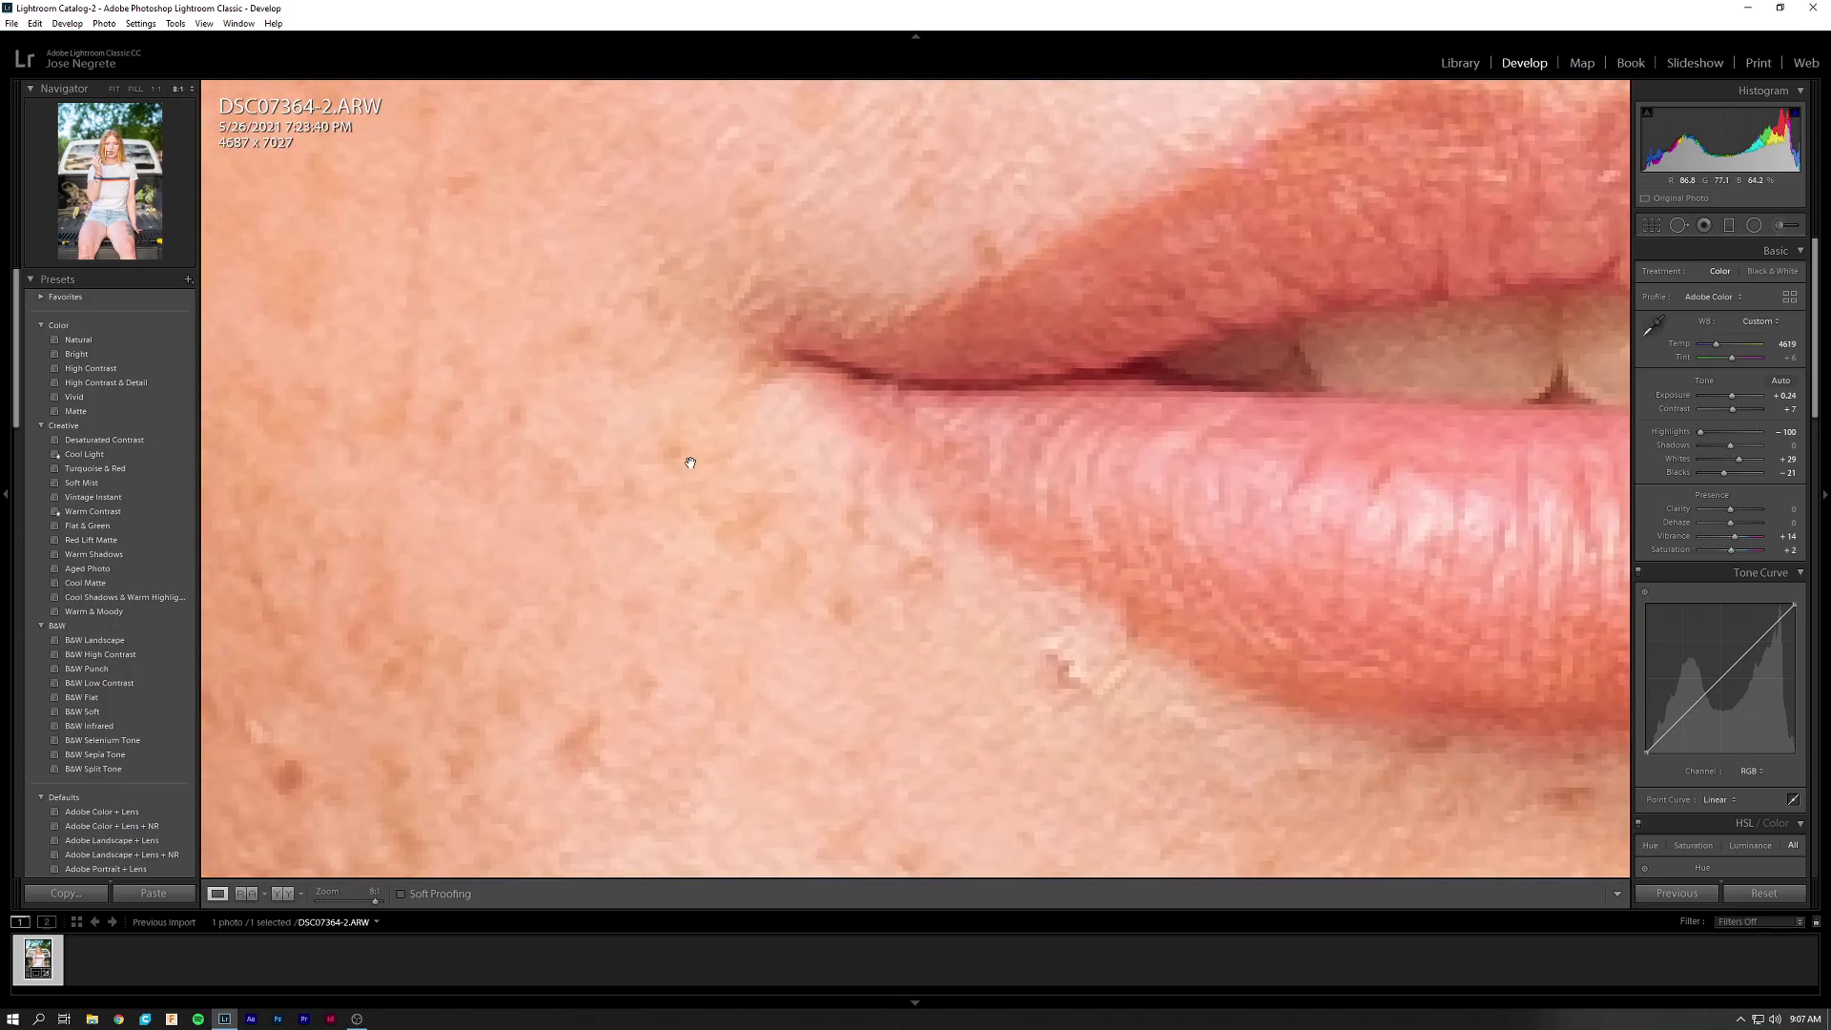
pyautogui.moveTo(961, 411); pyautogui.dragTo(686, 603)
pyautogui.click(875, 374)
pyautogui.click(901, 344)
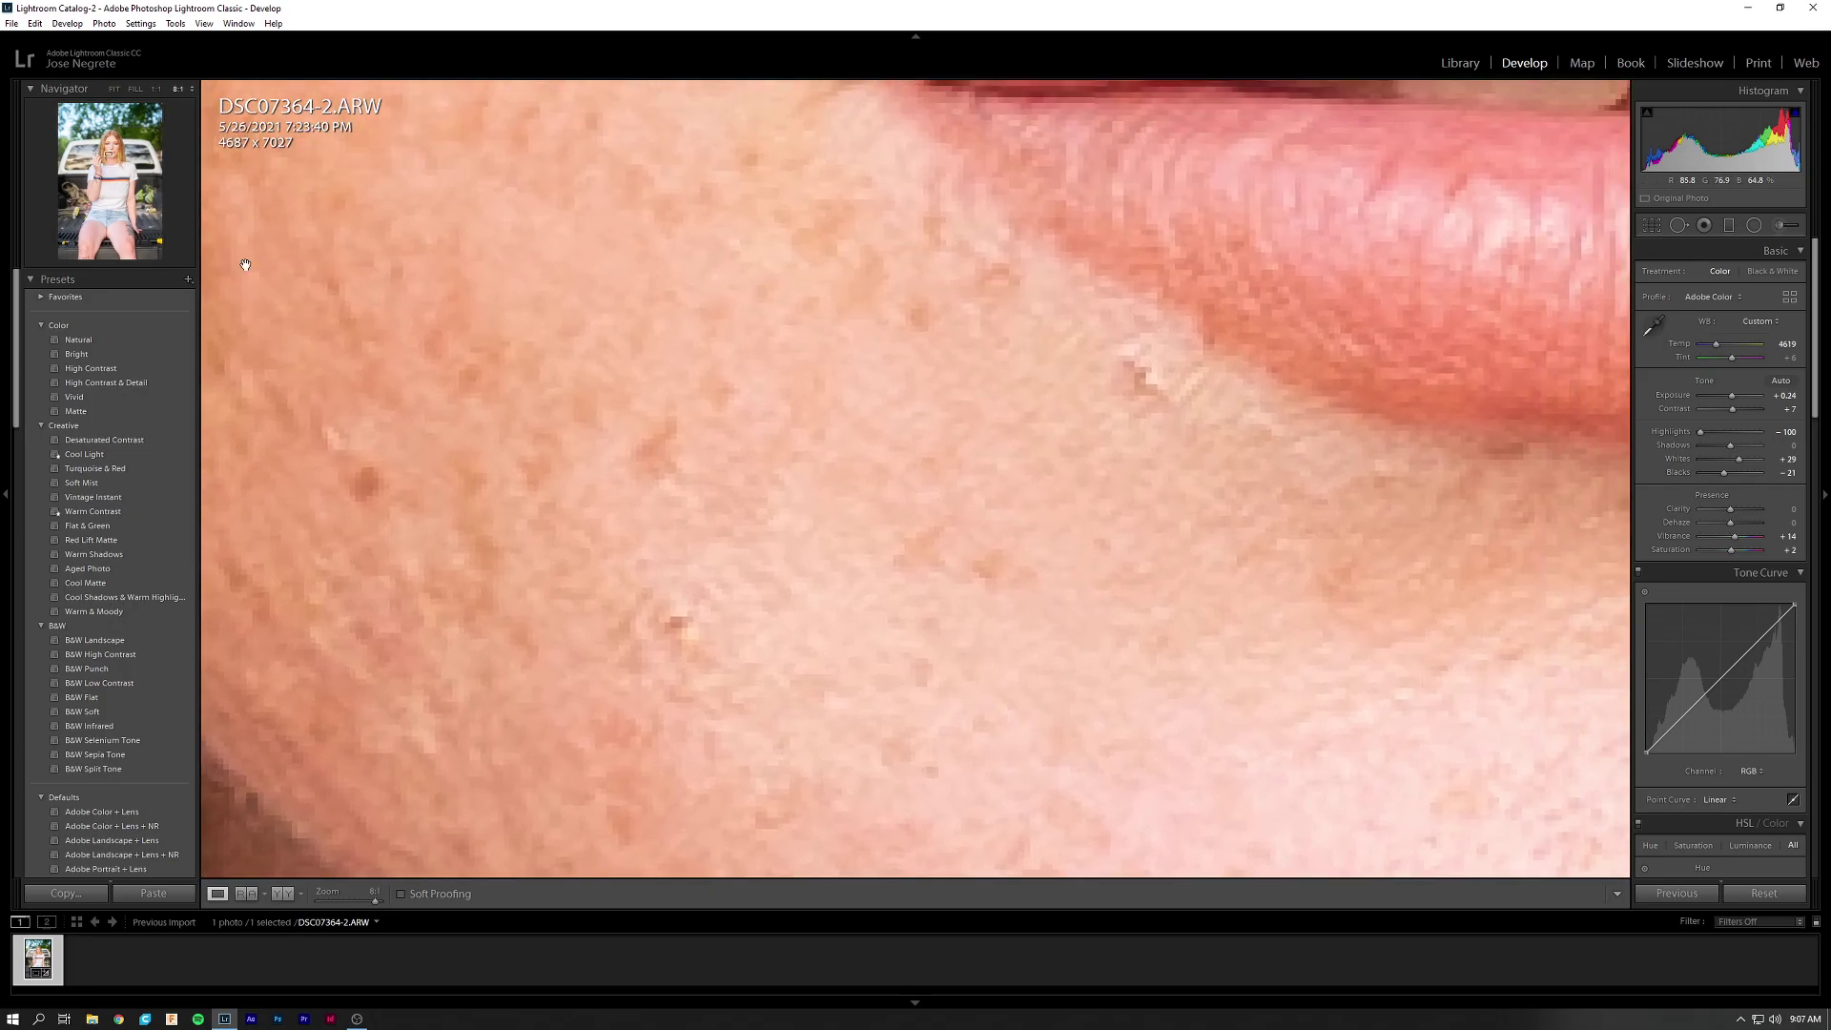
pyautogui.click(162, 87)
pyautogui.click(156, 88)
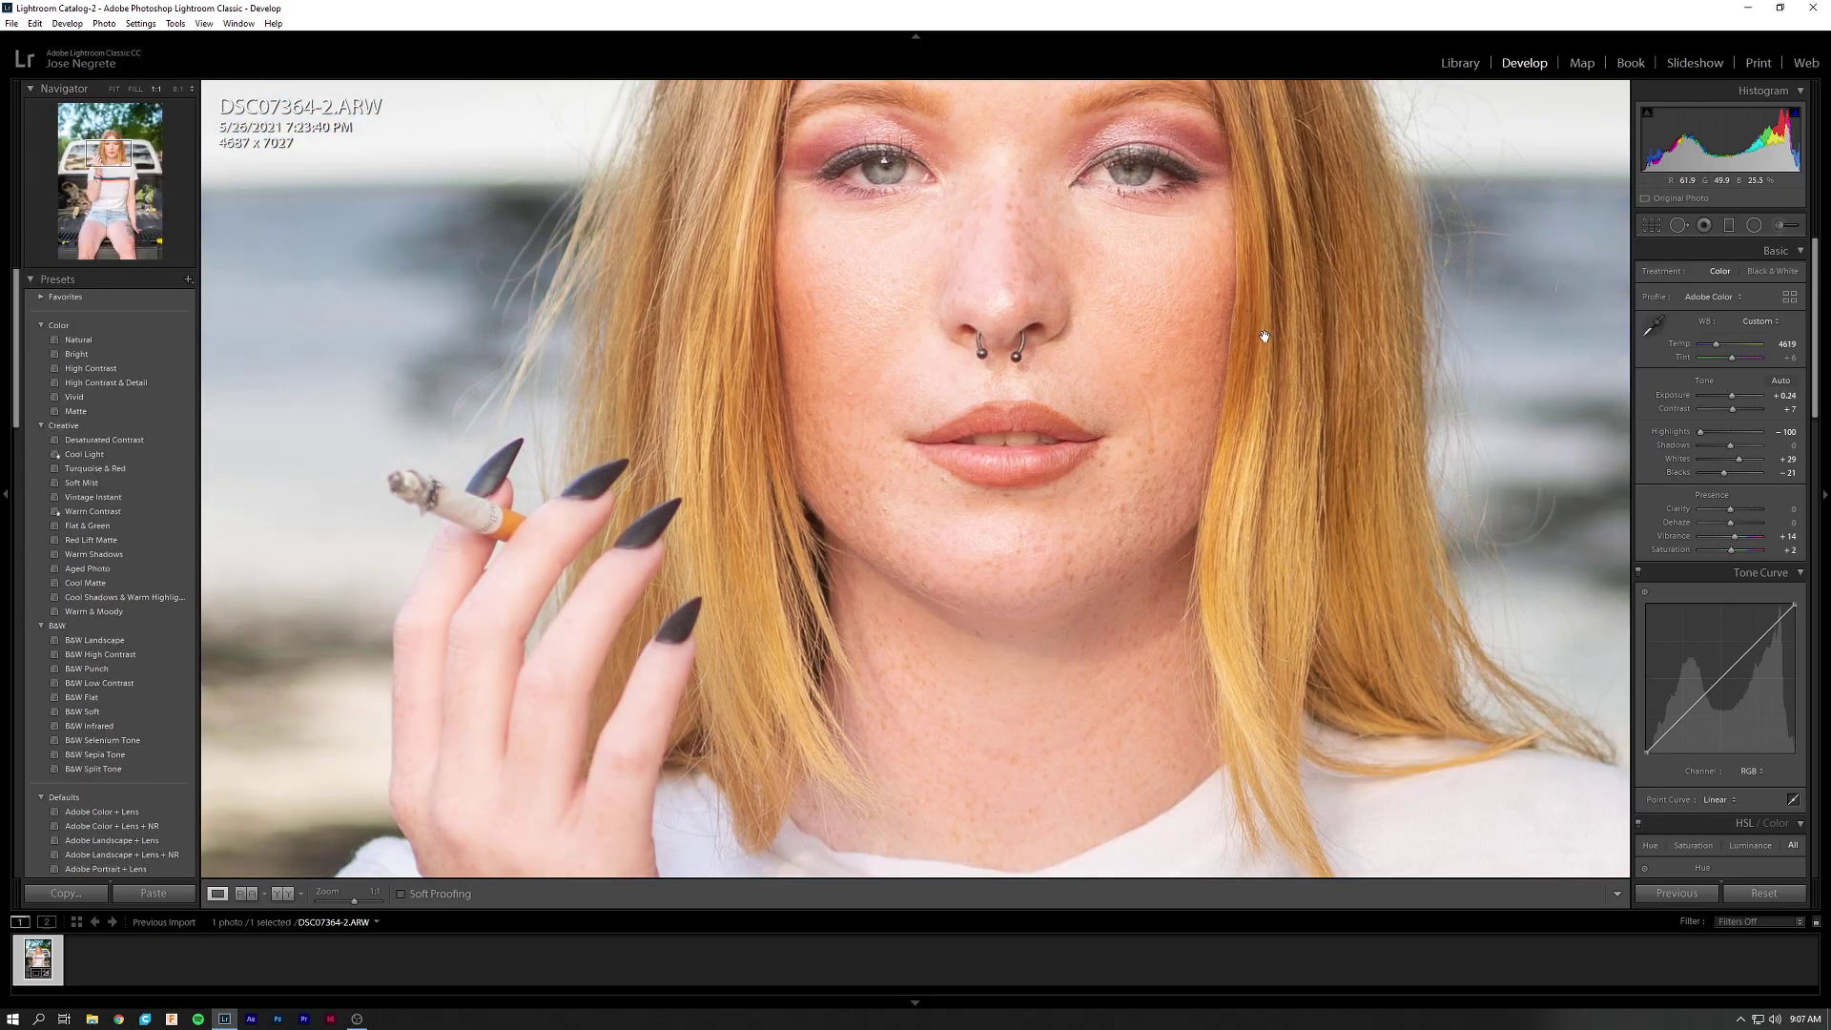
# Heal one blemish on the chin and one on the cheek with Spot Removal at Heal size 13.
pyautogui.click(1685, 226)
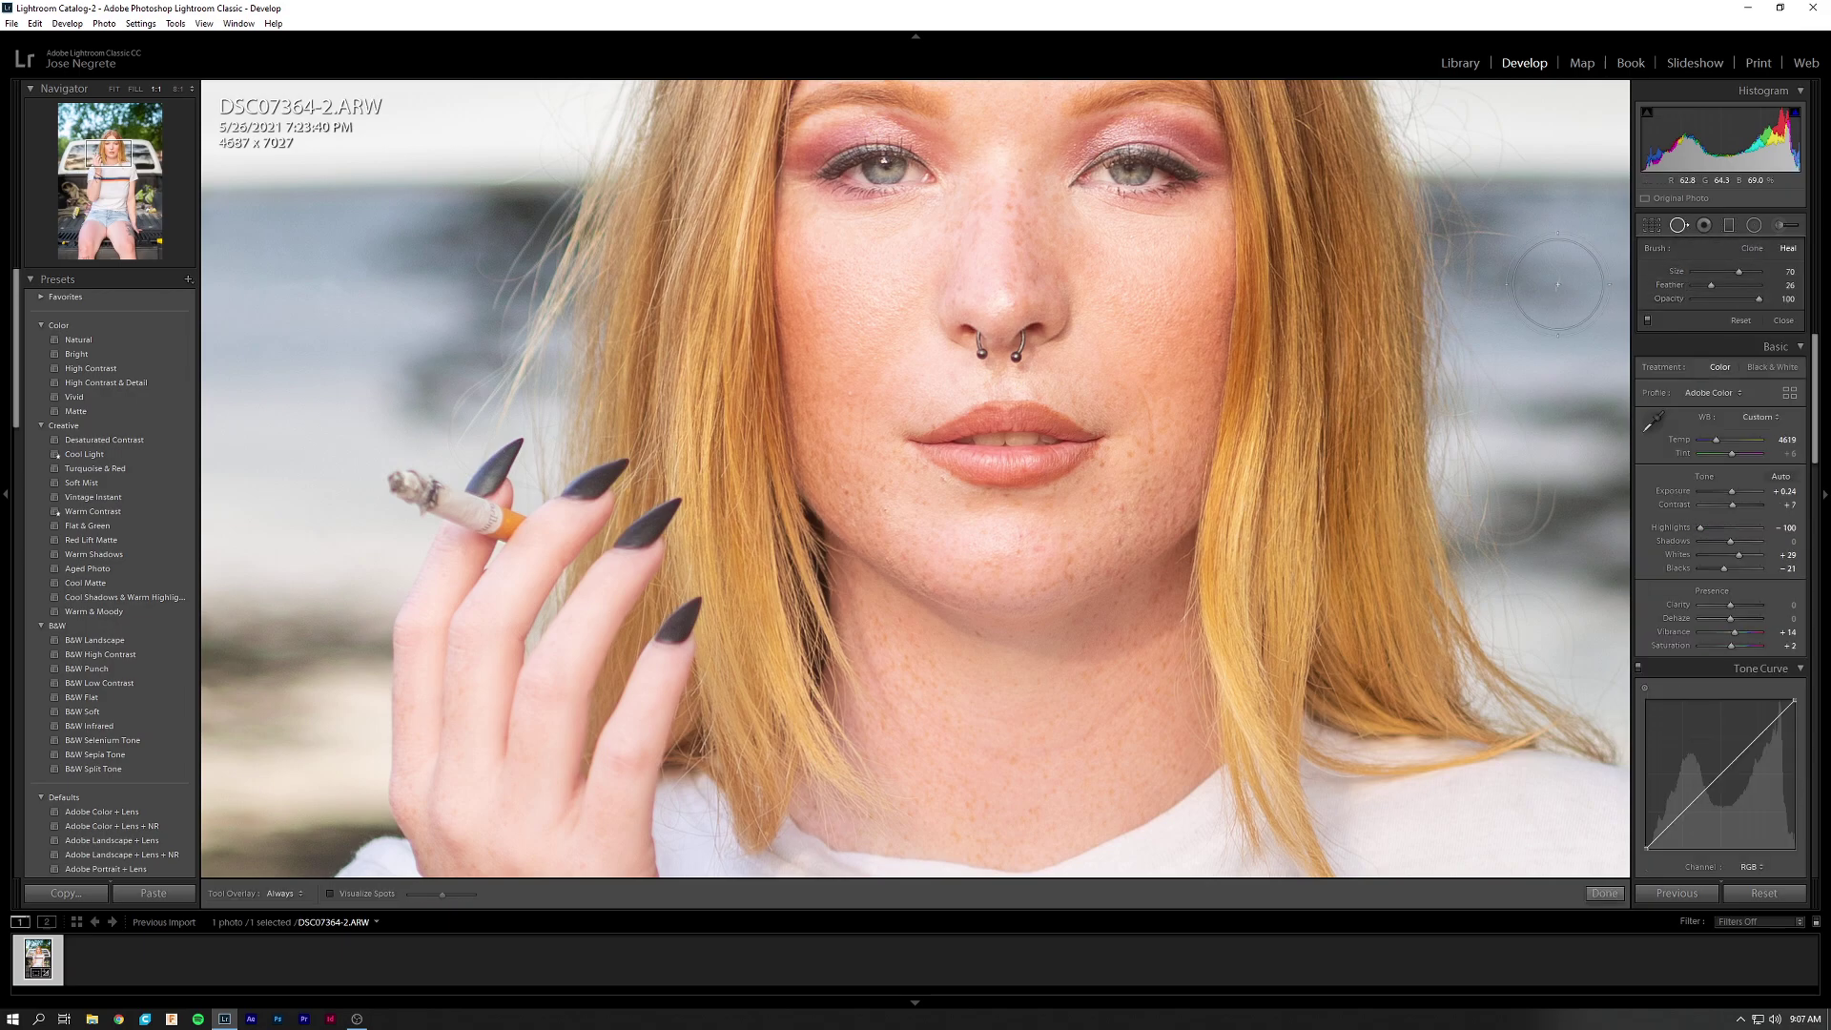
pyautogui.scroll(-10, 939, 476)
pyautogui.click(942, 480)
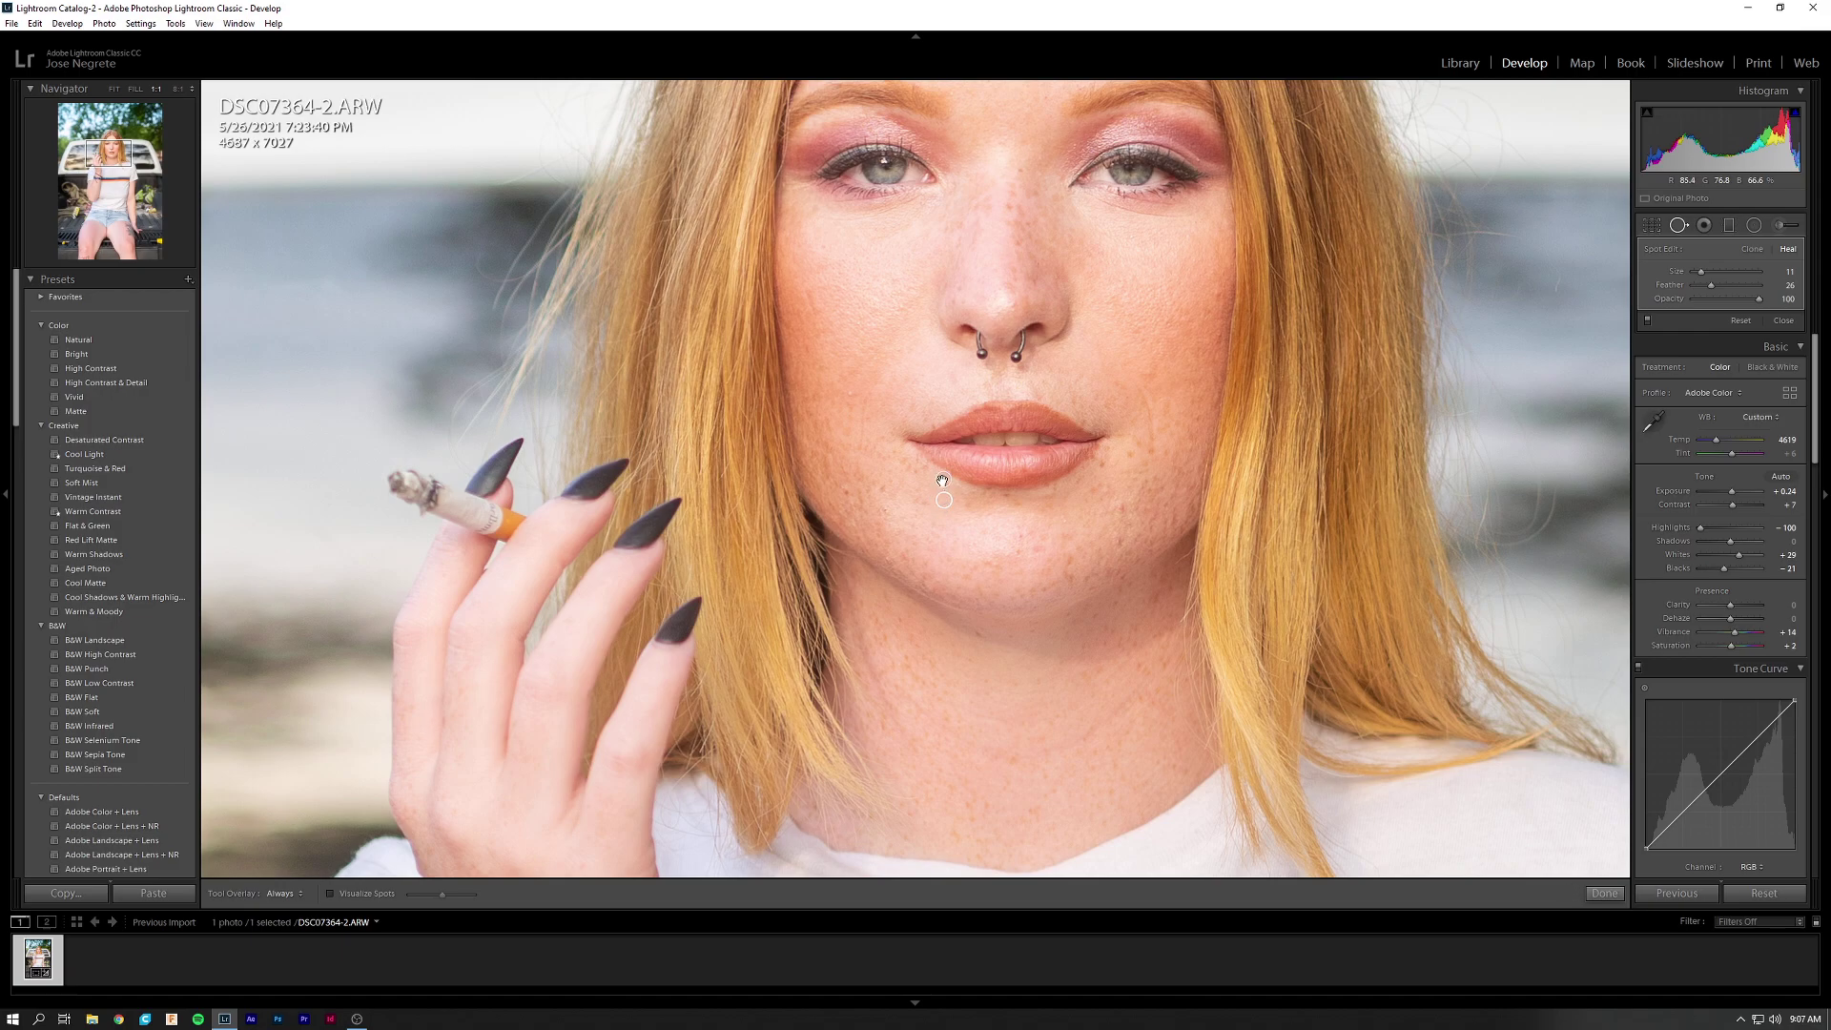
pyautogui.click(851, 393)
pyautogui.click(1605, 894)
pyautogui.scroll(3, 1307, 531)
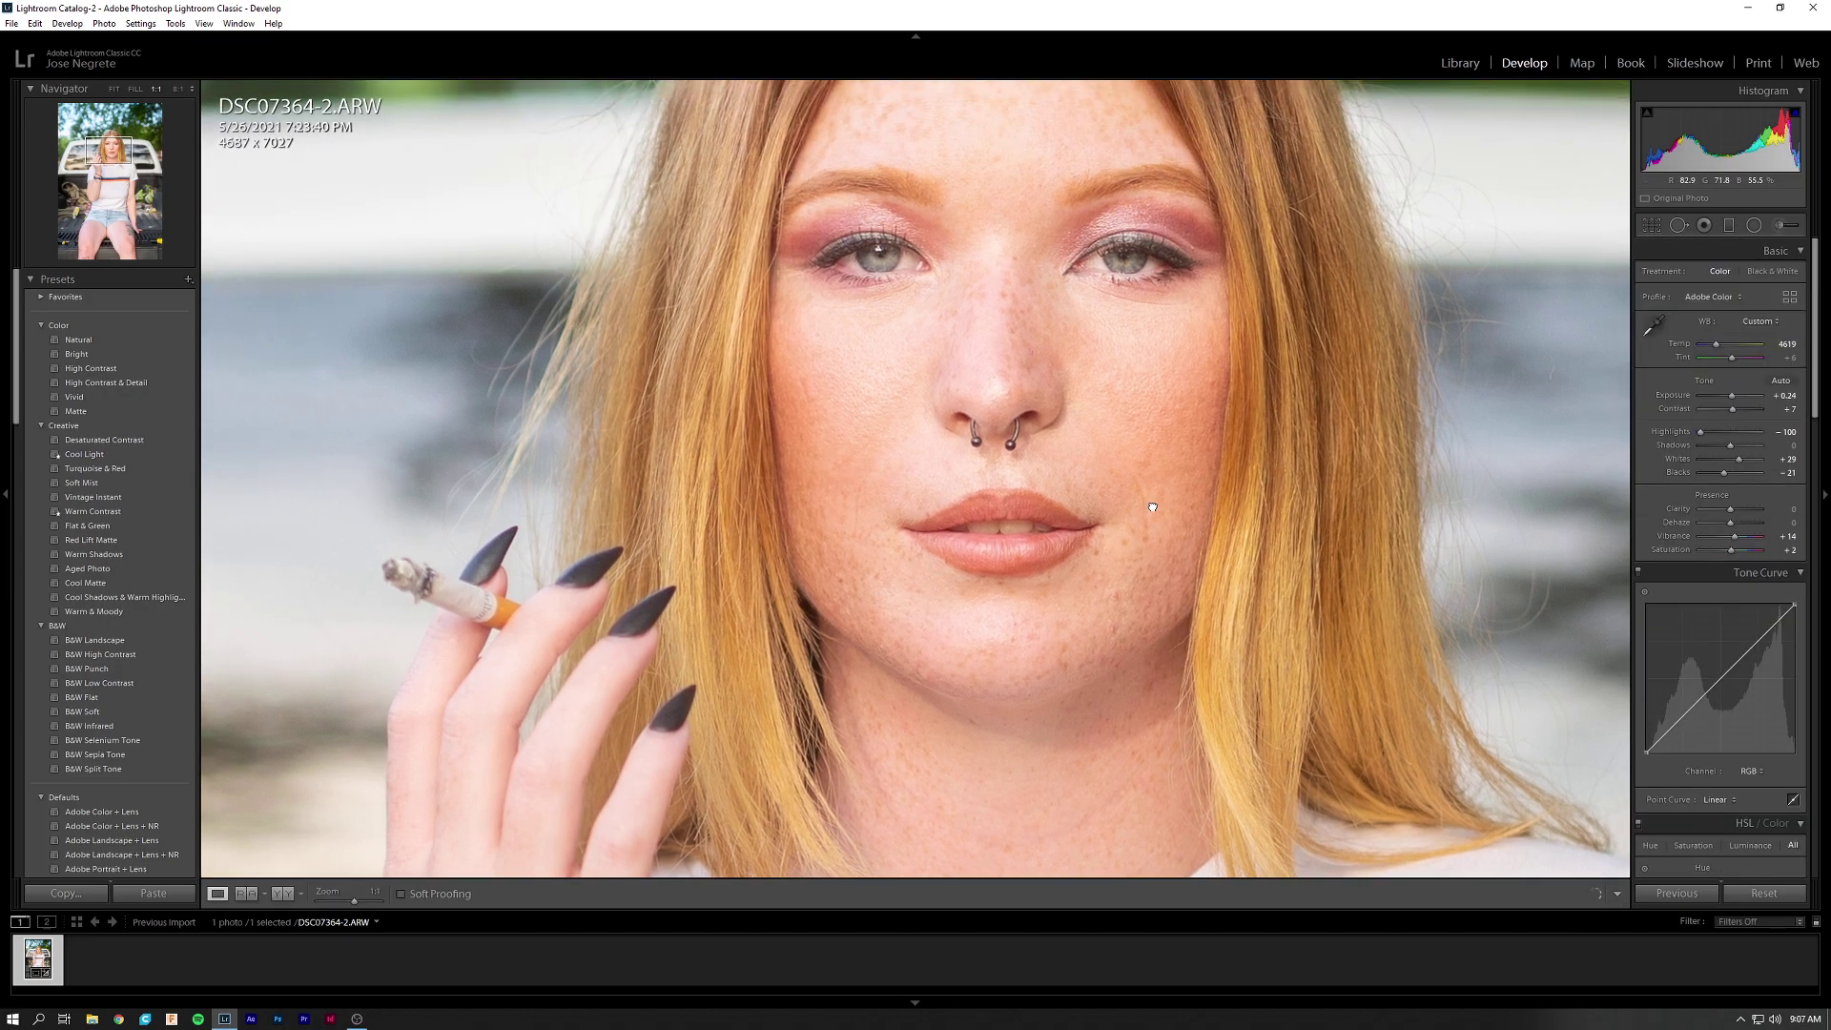
pyautogui.moveTo(1152, 507); pyautogui.dragTo(1120, 538)
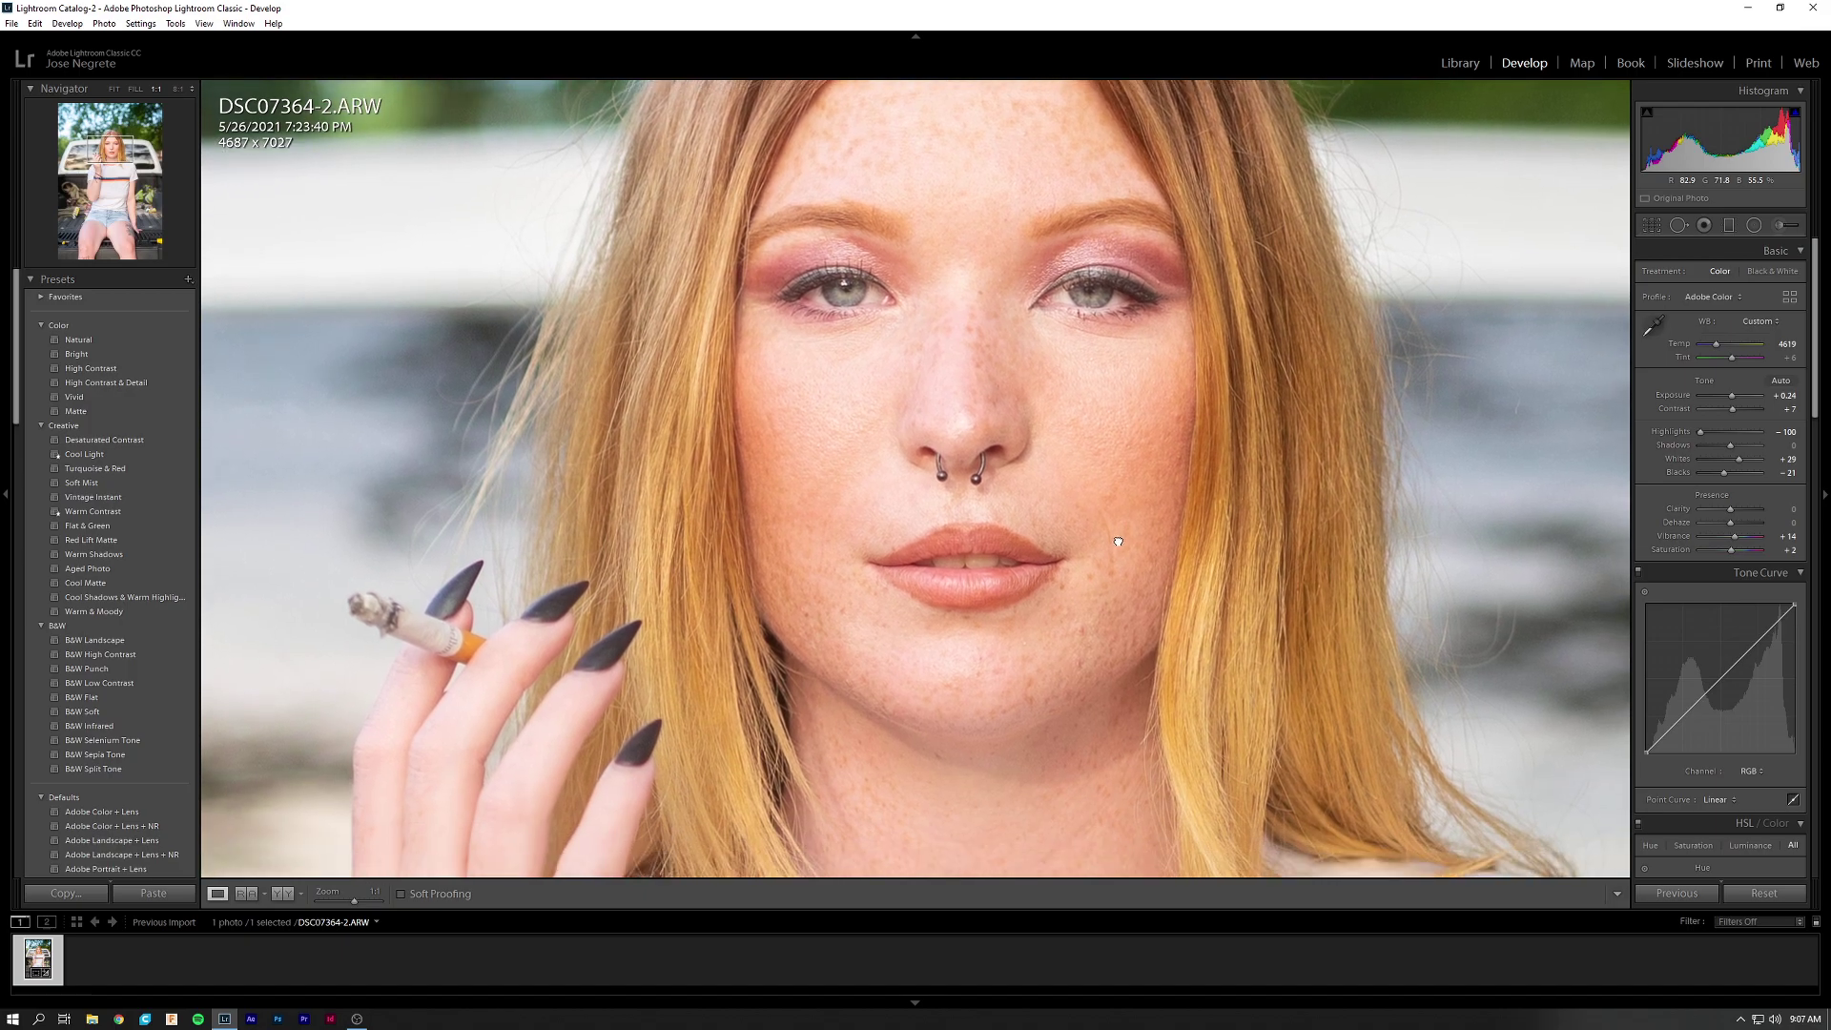
# Paint a Teeth Whitening brush over the teeth with Saturation eased to -22.
pyautogui.click(1791, 230)
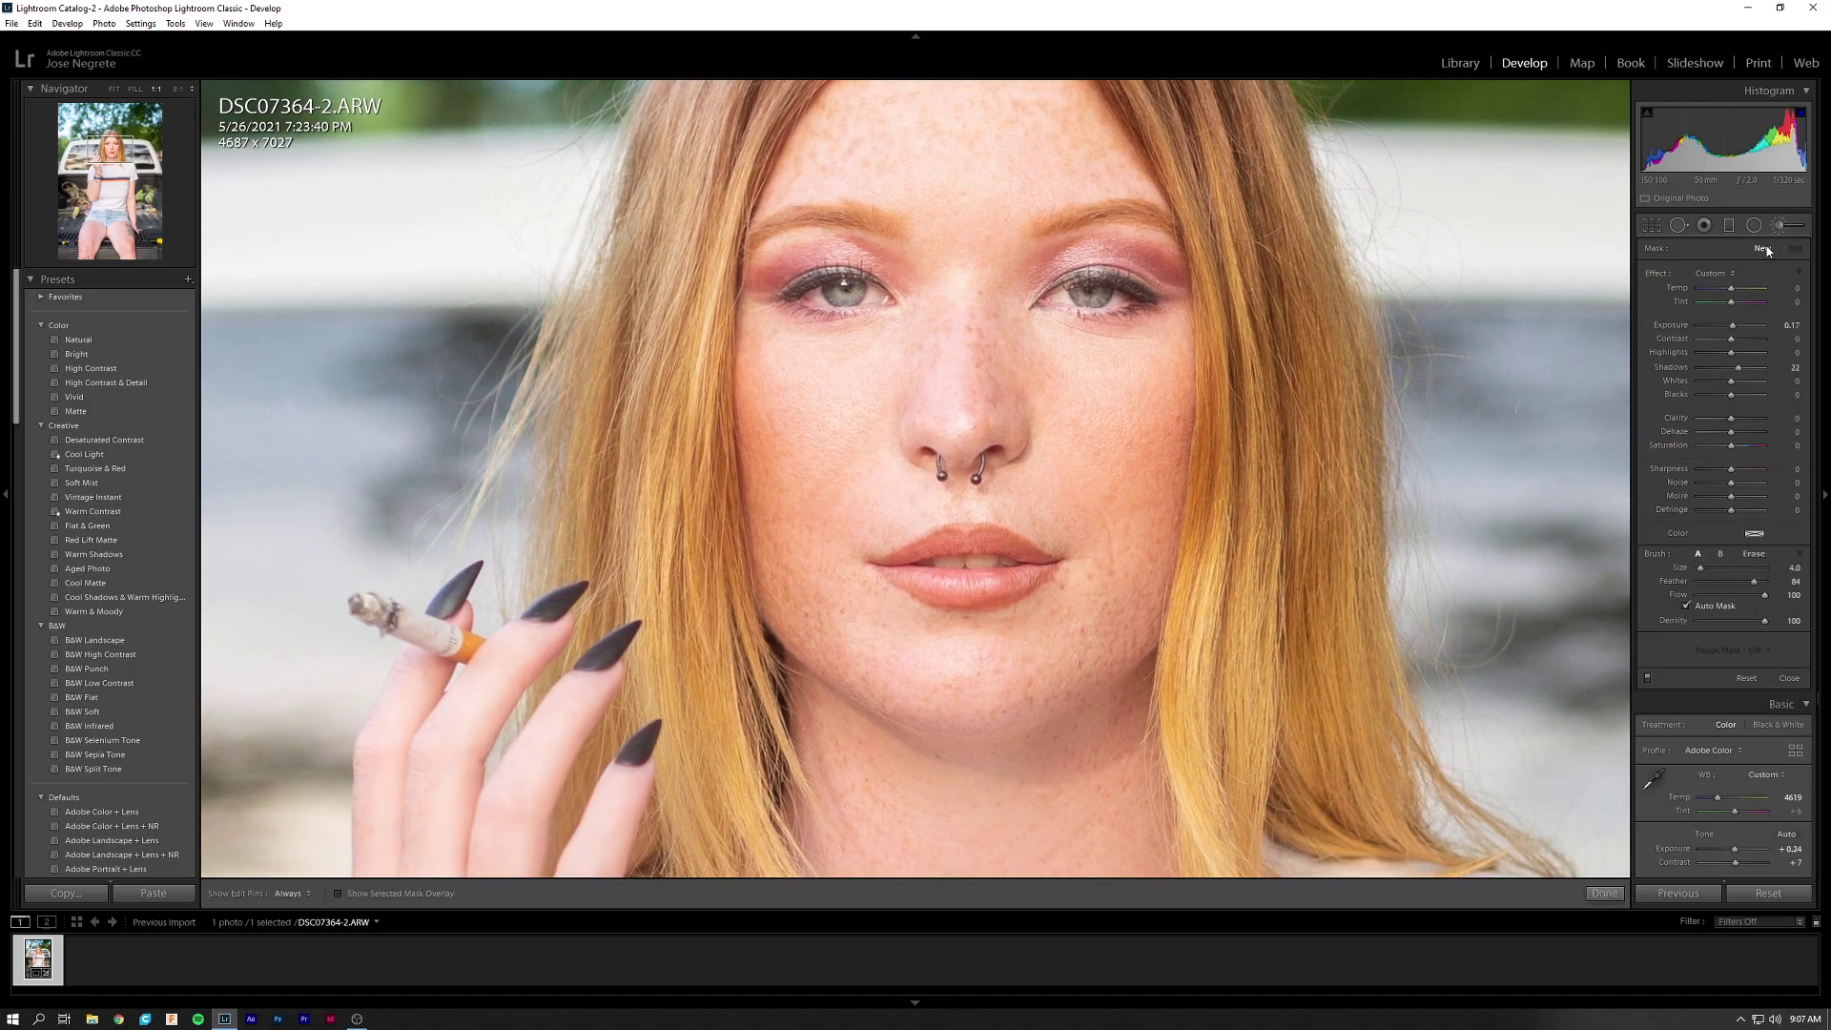
pyautogui.click(1714, 273)
pyautogui.click(1678, 662)
pyautogui.moveTo(1710, 445); pyautogui.dragTo(1723, 445)
pyautogui.press('h')
pyautogui.moveTo(974, 563); pyautogui.dragTo(1006, 564)
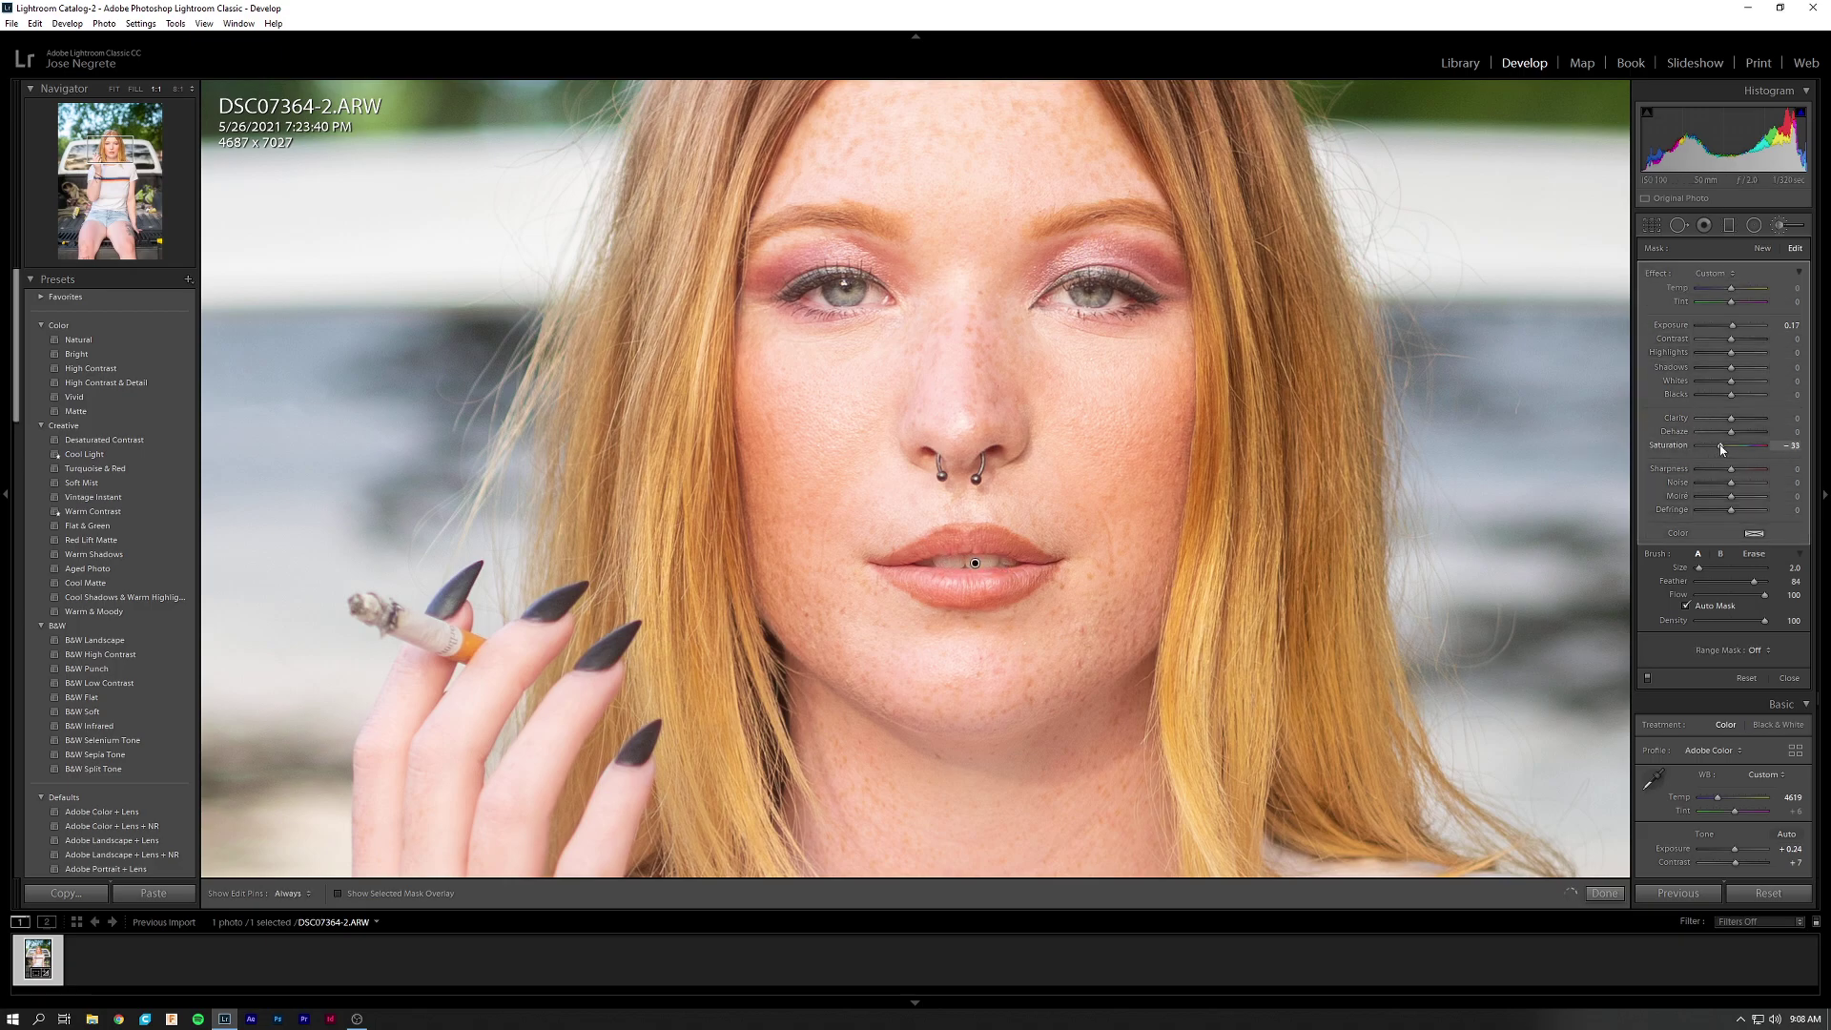
pyautogui.click(1603, 892)
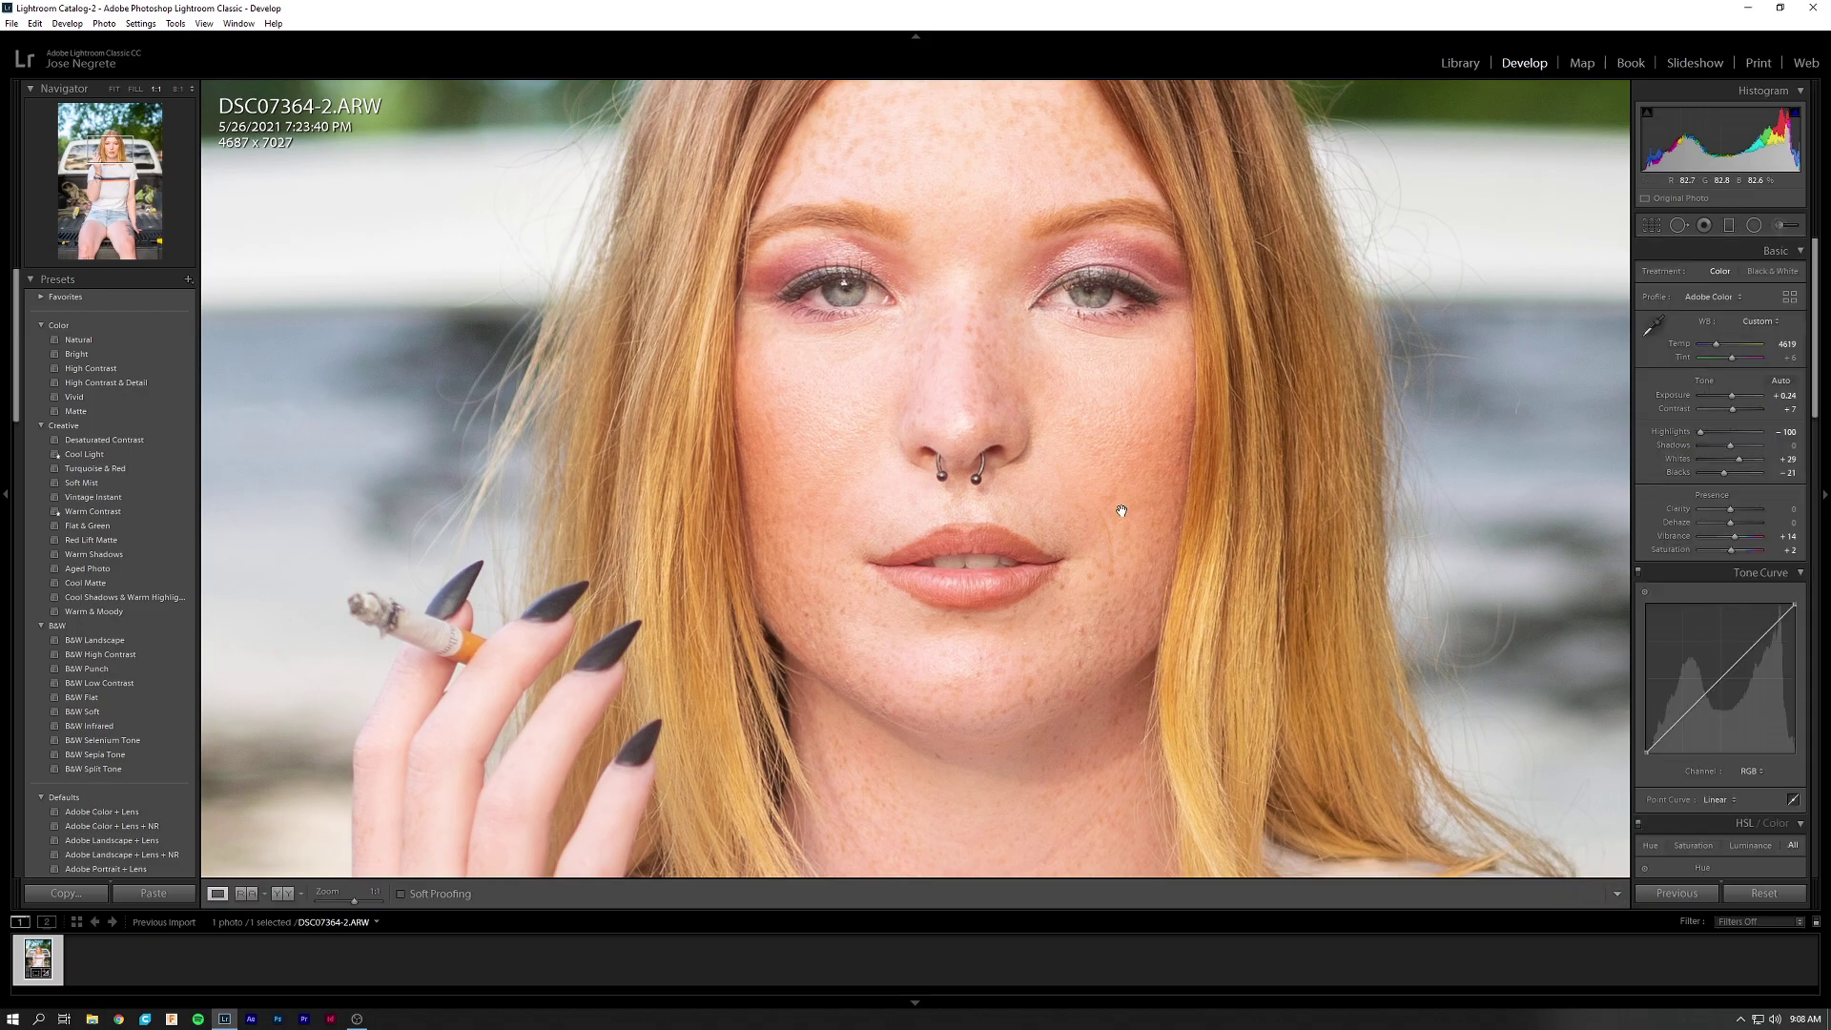
pyautogui.click(1081, 501)
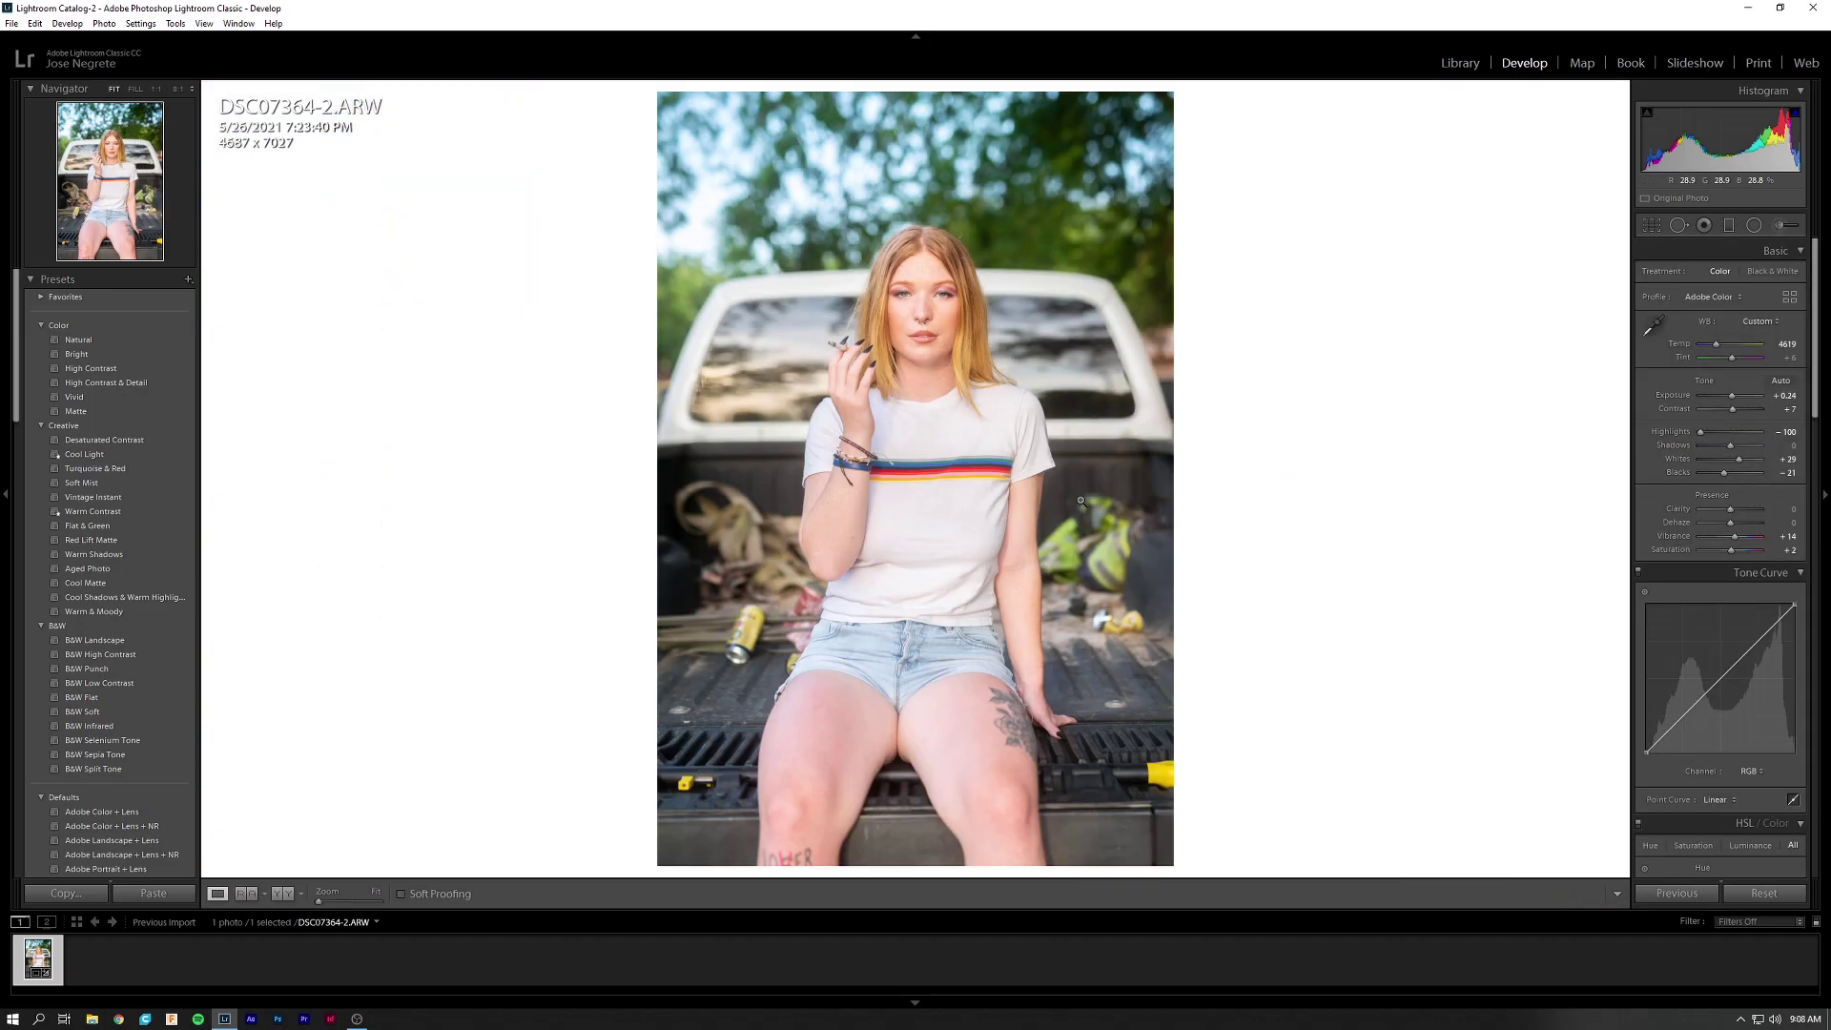
pyautogui.click(926, 315)
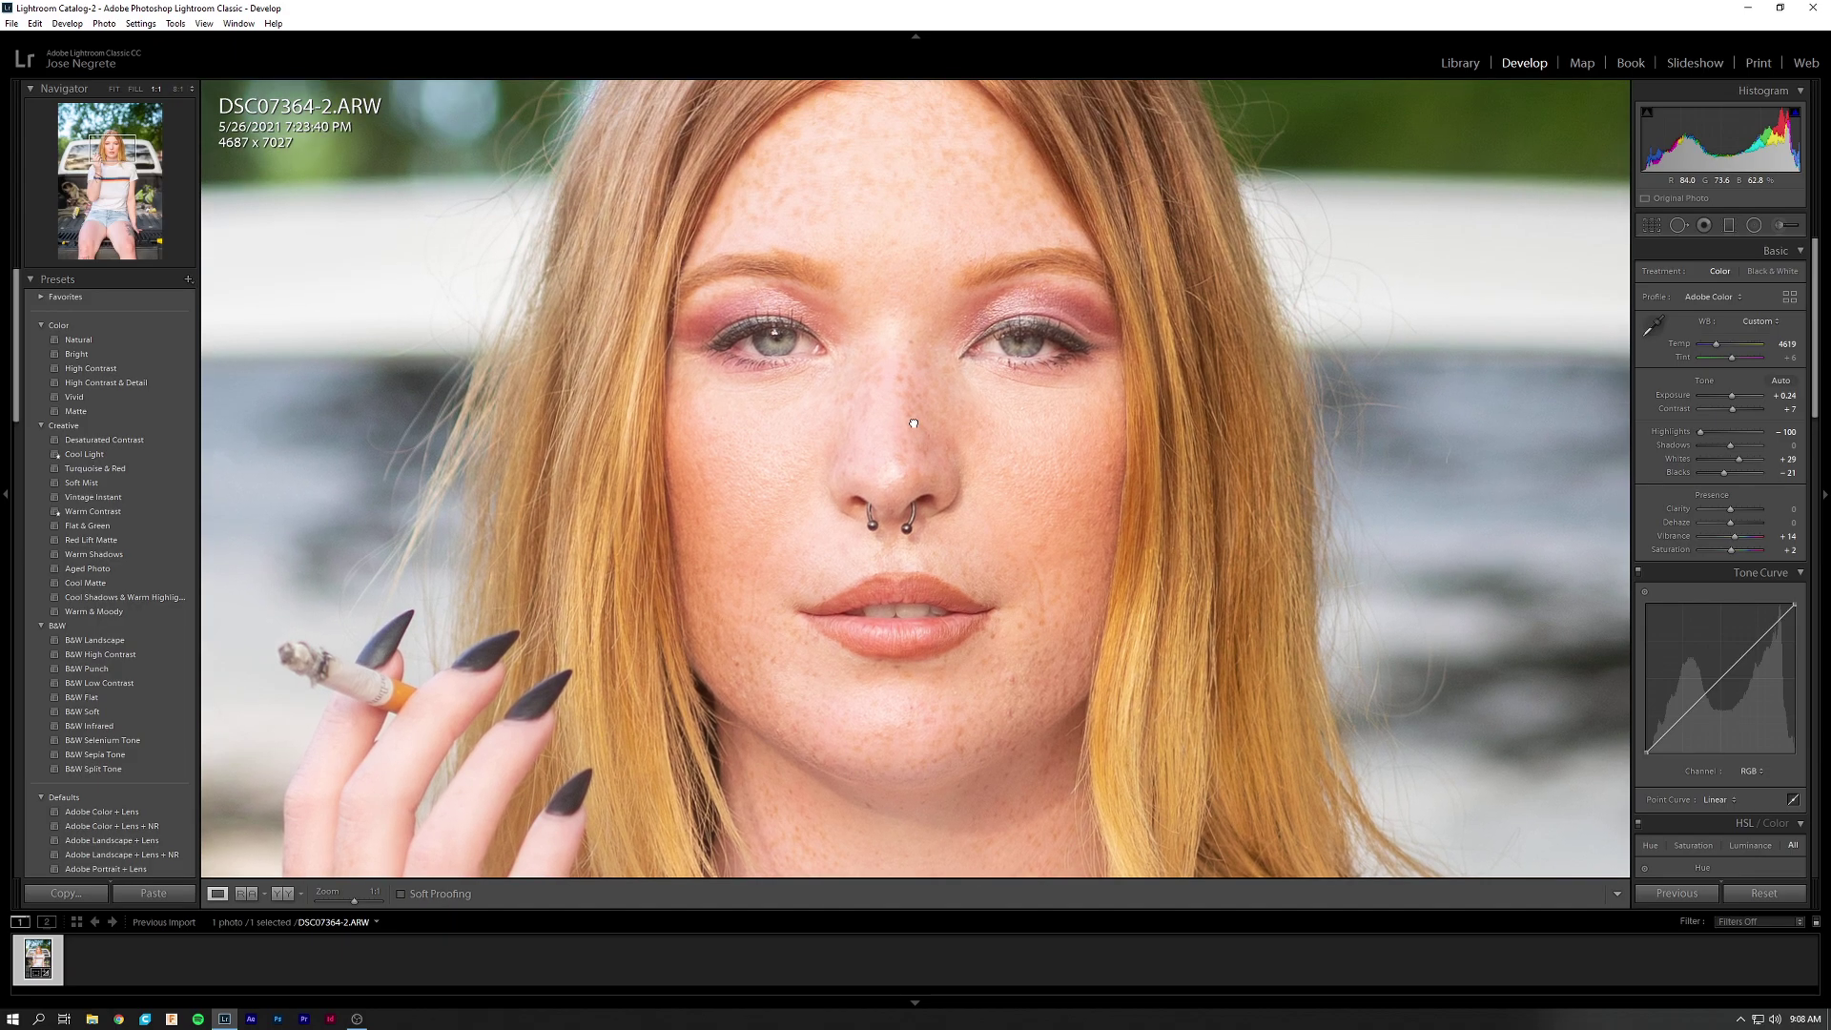
# Zoom in on the eyes and load an Adjustment Brush with the Iris Enhance effect.
pyautogui.moveTo(914, 422); pyautogui.dragTo(1006, 486)
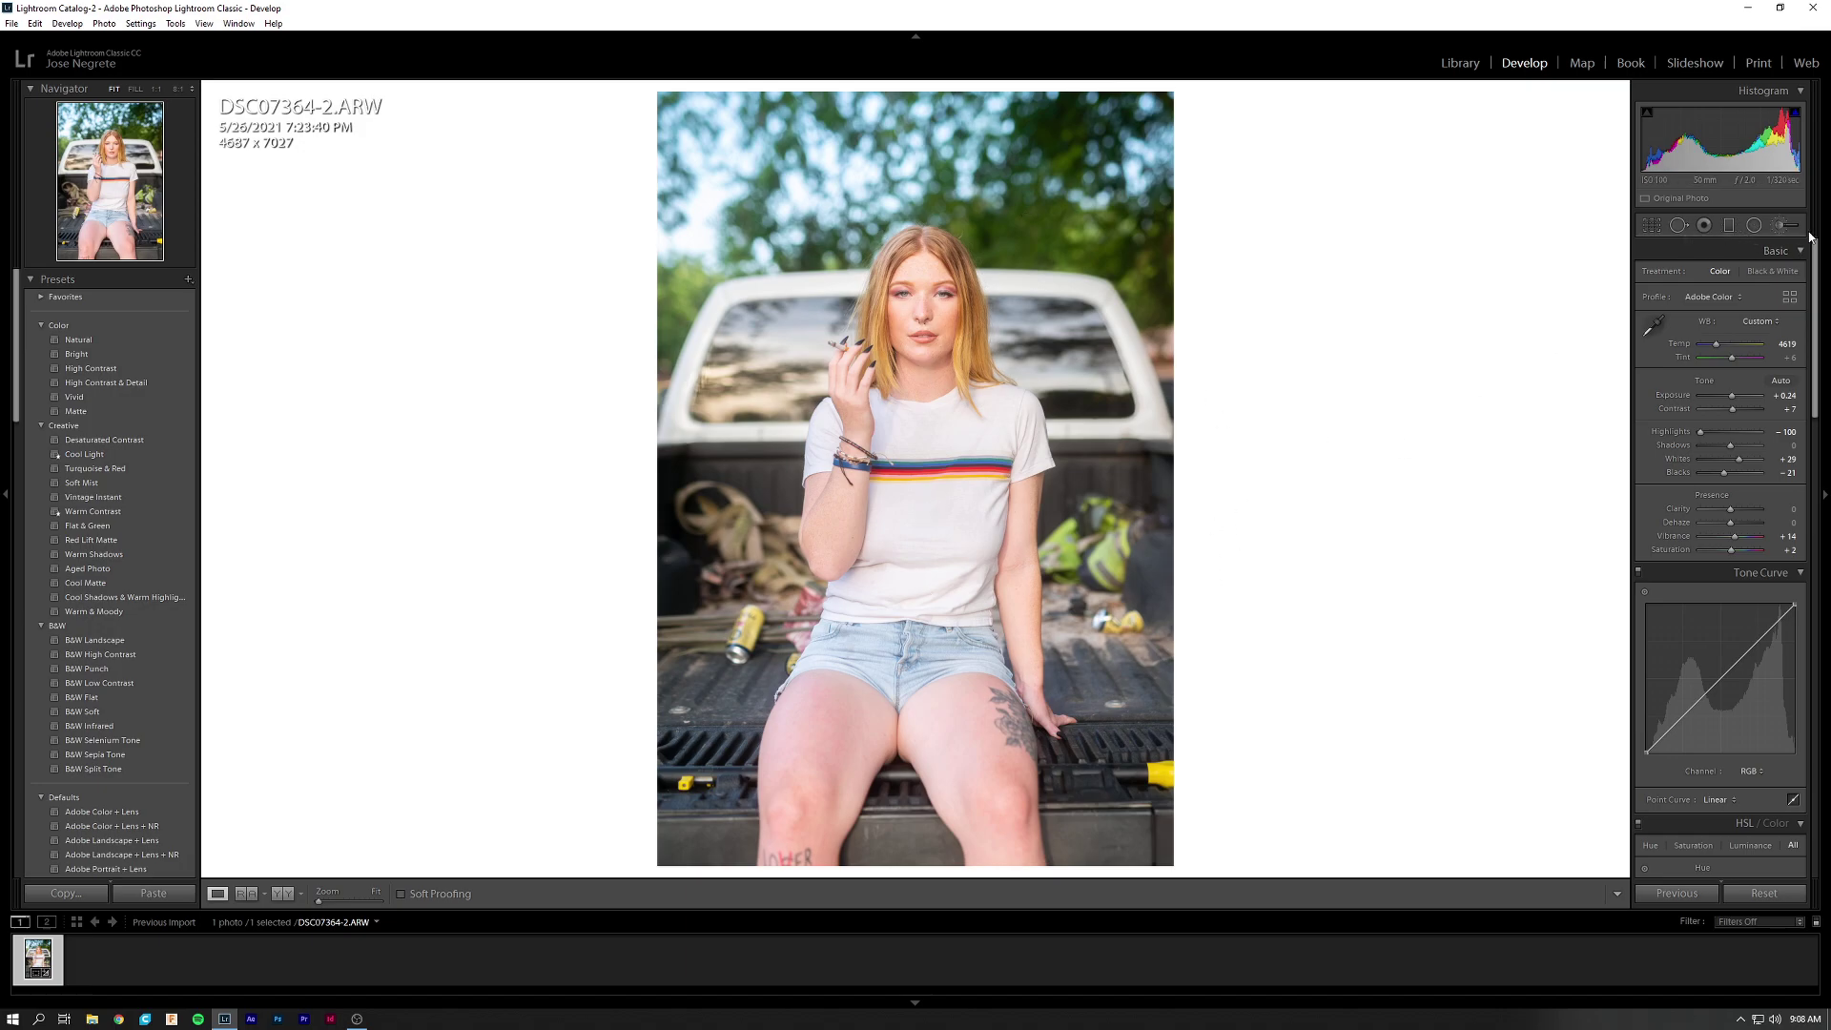
pyautogui.moveTo(1106, 267); pyautogui.dragTo(793, 408)
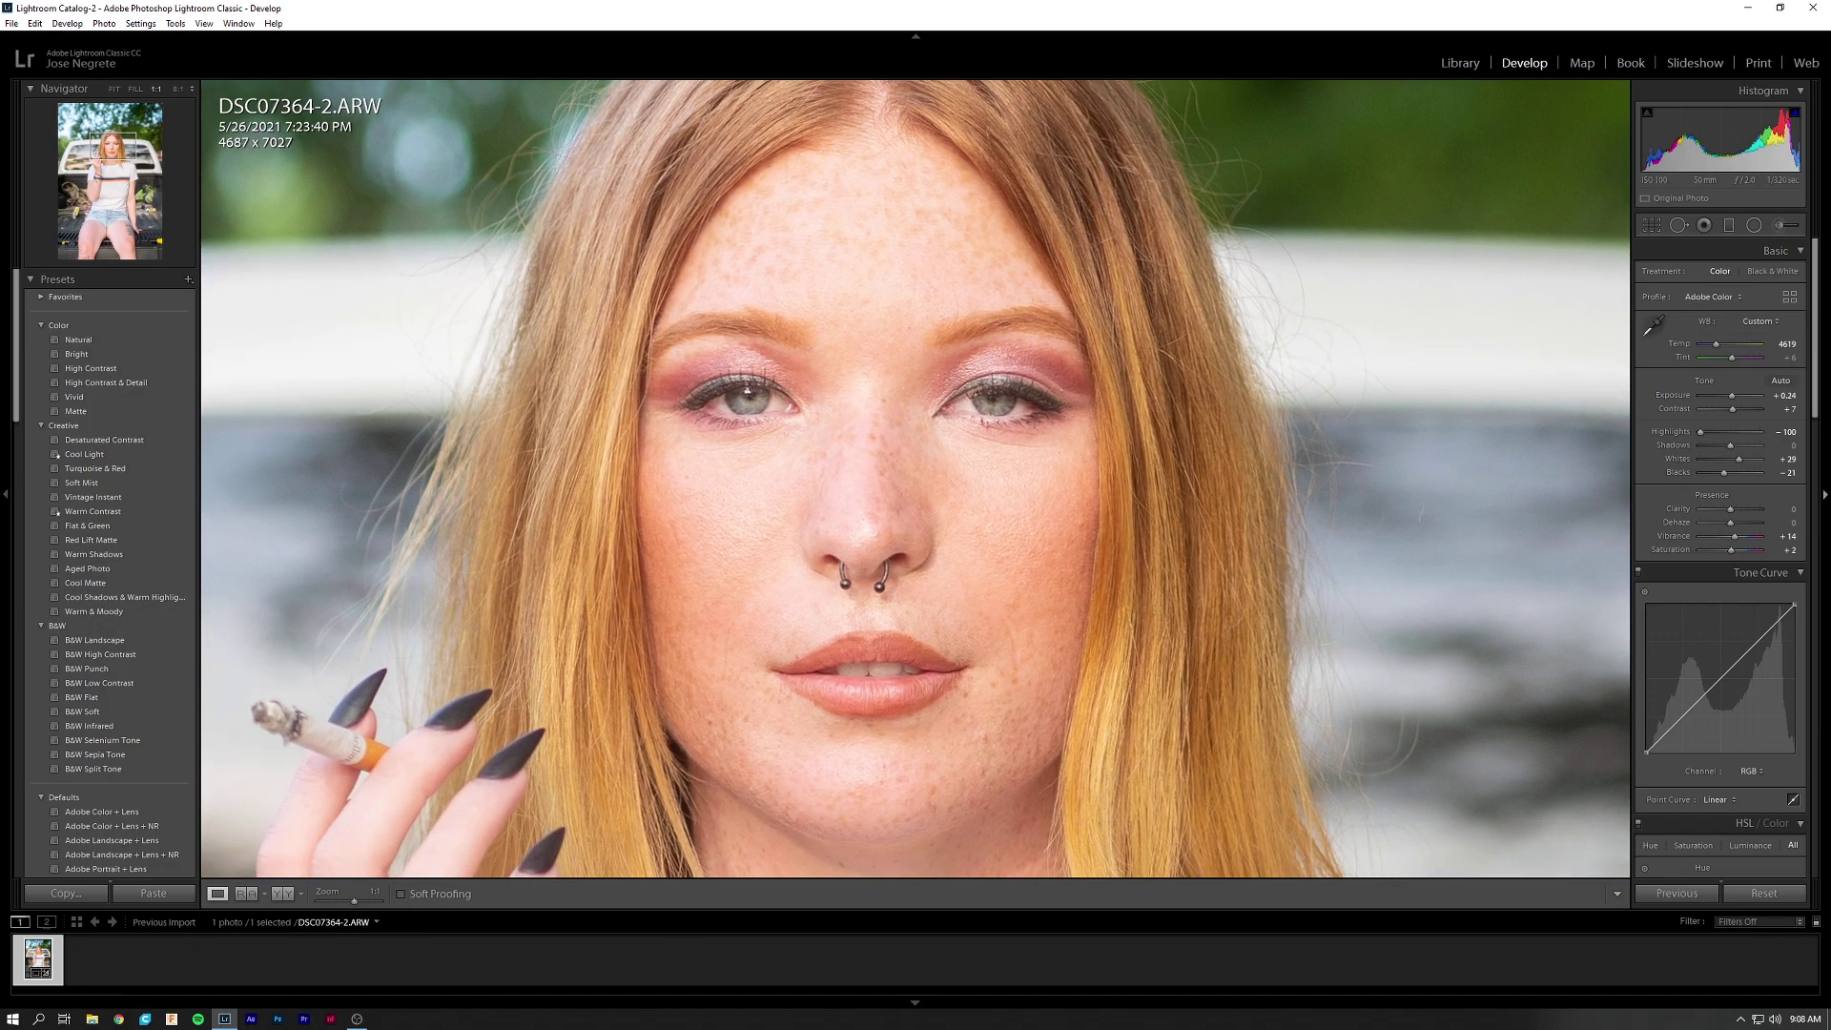
pyautogui.click(1778, 225)
pyautogui.click(1717, 274)
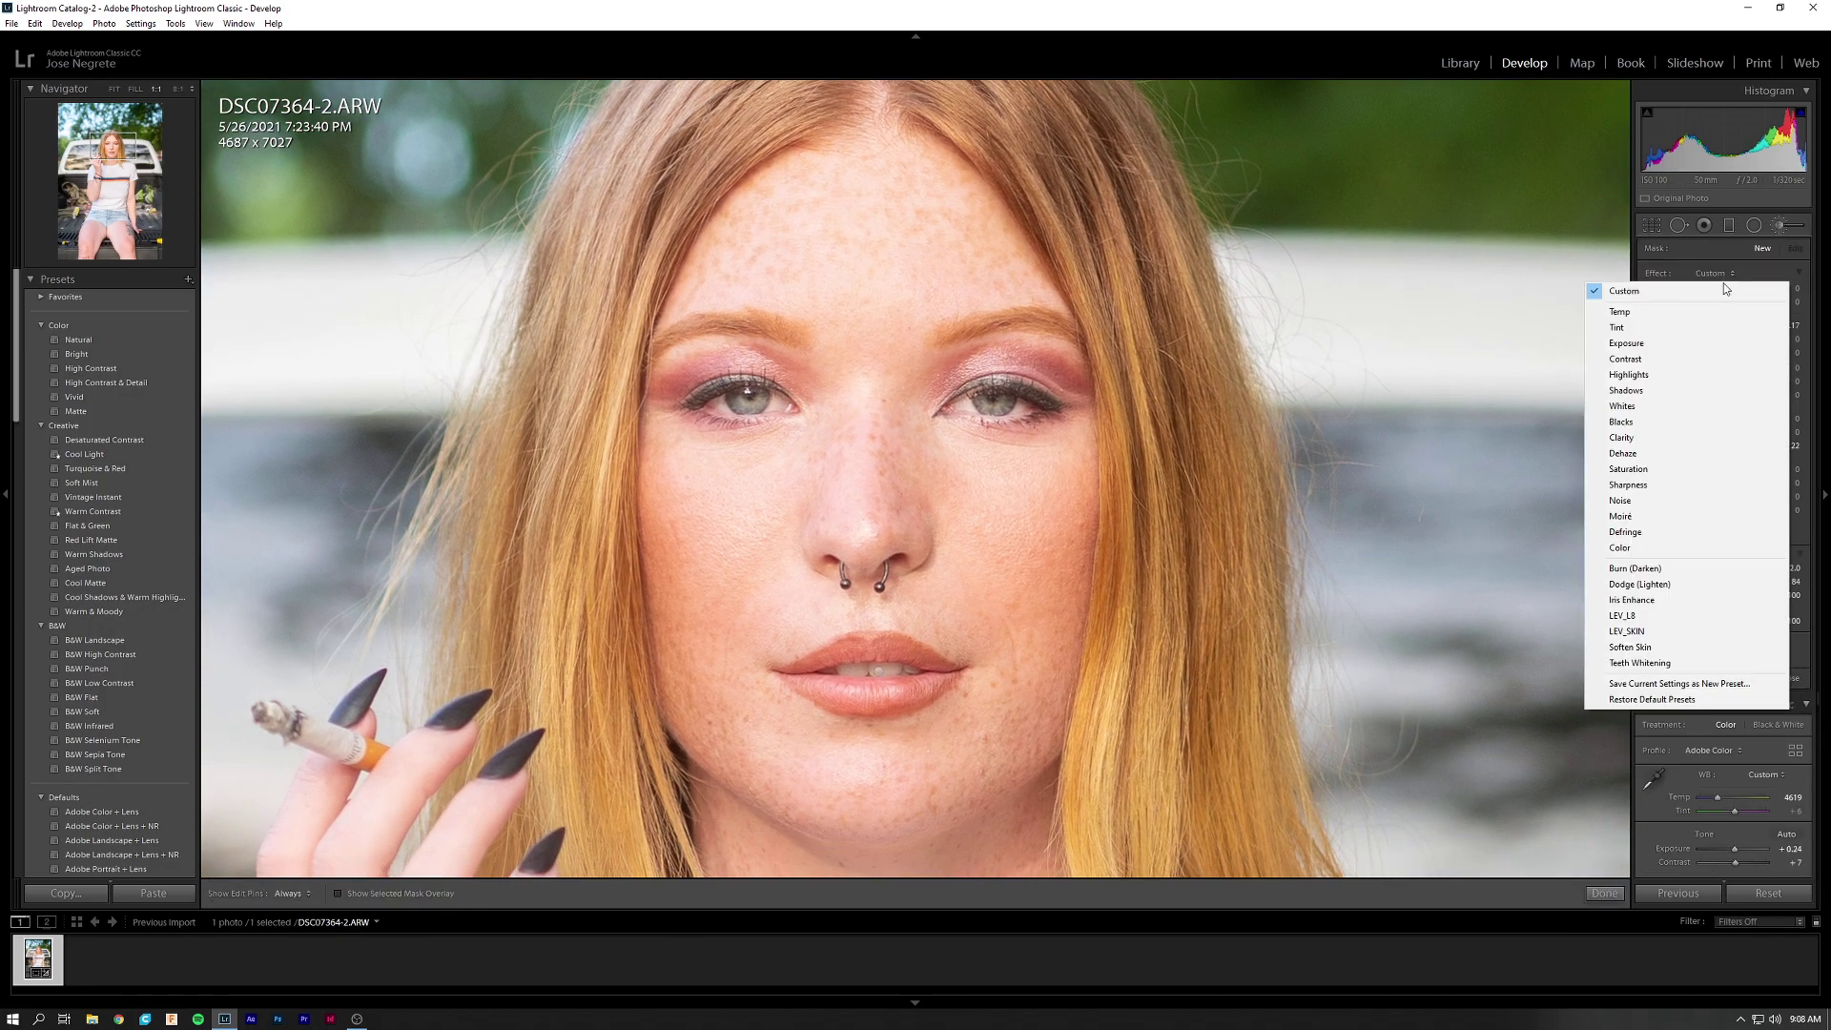
pyautogui.click(1631, 599)
# Paint both irises with a smaller brush and raise Contrast to 7.
pyautogui.moveTo(742, 398); pyautogui.dragTo(753, 398)
pyautogui.press('[')
pyautogui.moveTo(1000, 402); pyautogui.dragTo(996, 403)
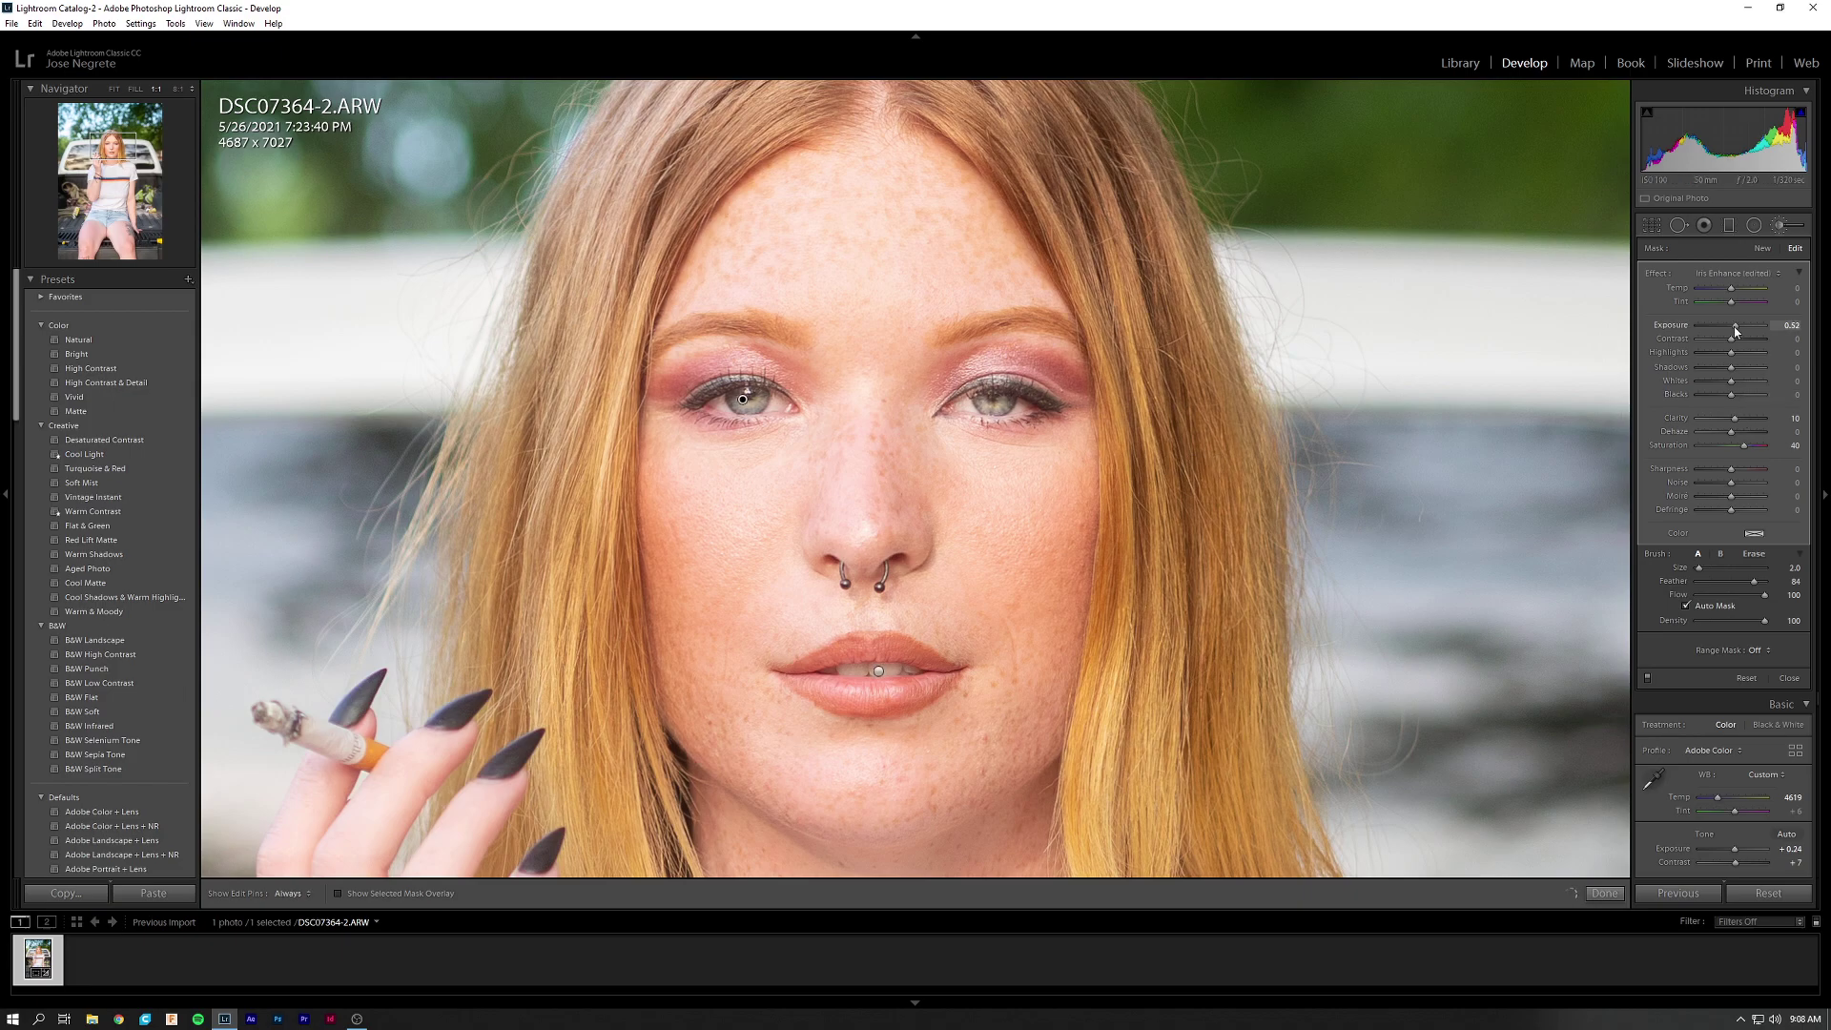
pyautogui.moveTo(1730, 340); pyautogui.dragTo(1734, 342)
pyautogui.click(1603, 892)
pyautogui.click(1091, 540)
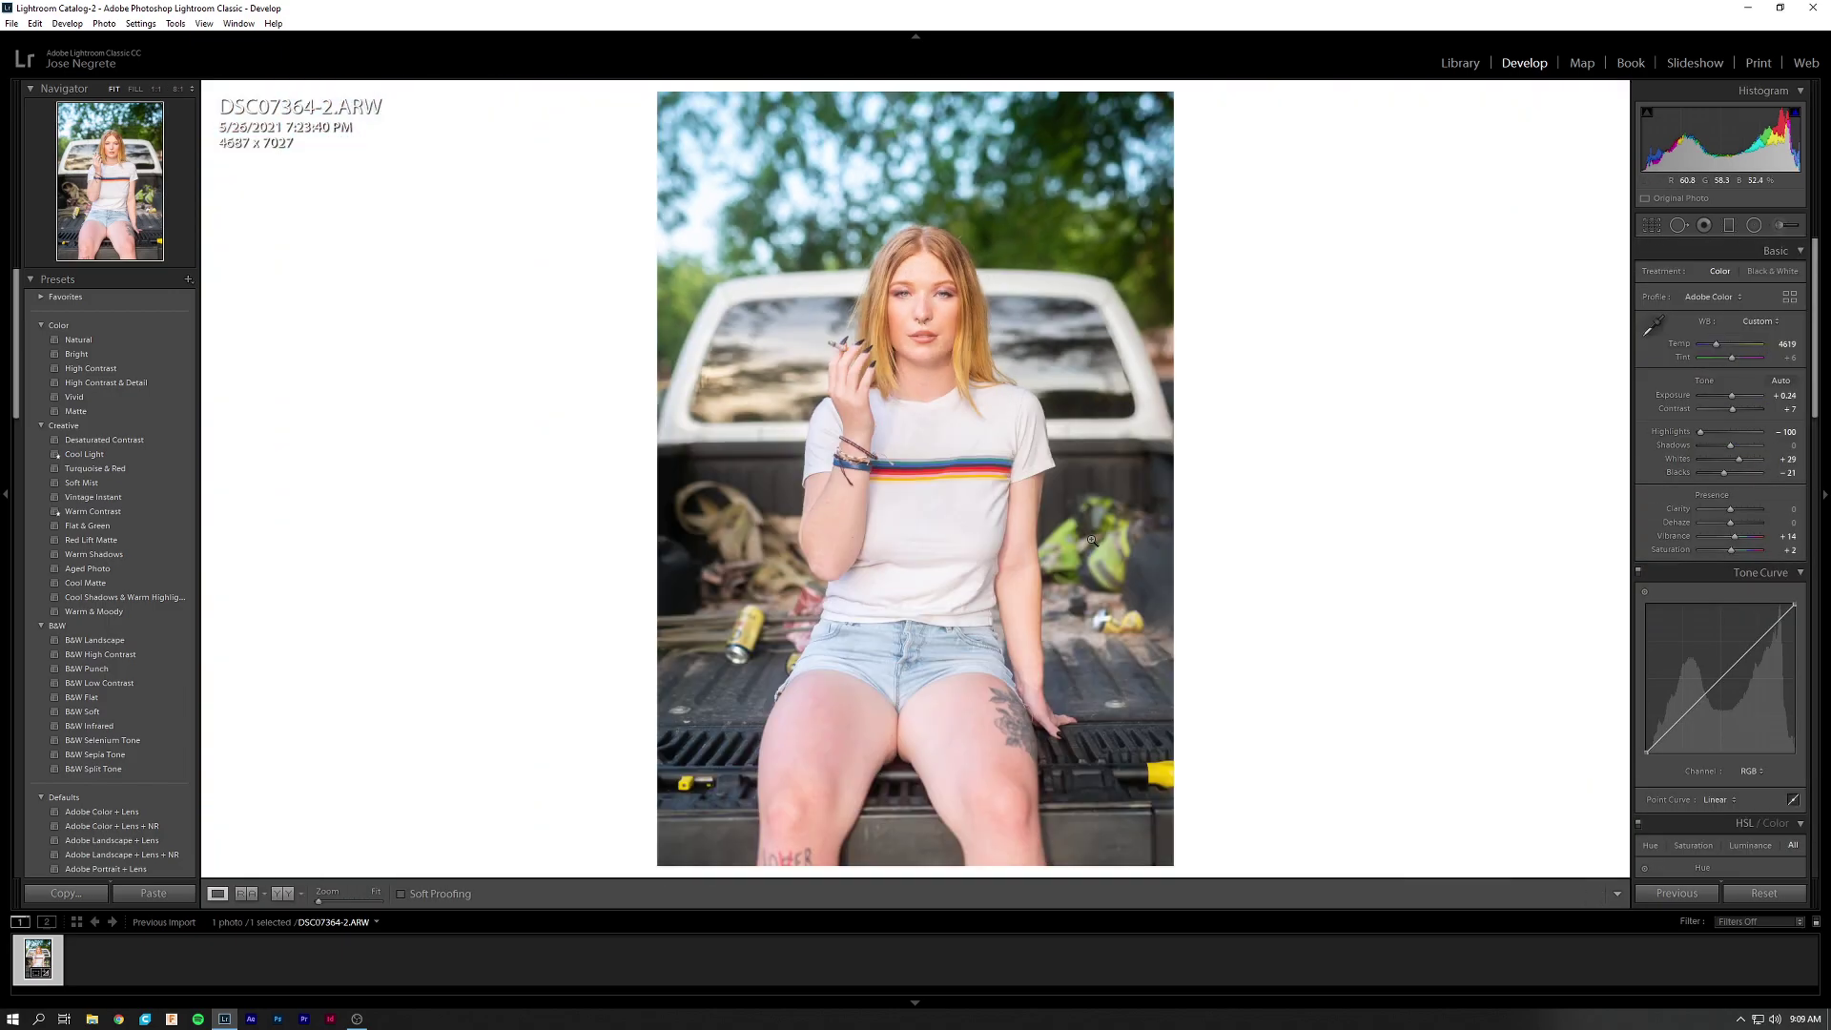
# Compare against the Before view, then pan a 1:1 close-up over the arm, chin and thigh.
pyautogui.press('\\')
pyautogui.press('\\')
pyautogui.press('\\')
pyautogui.press('\\')
pyautogui.press('\\')
pyautogui.press('\\')
pyautogui.click(910, 459)
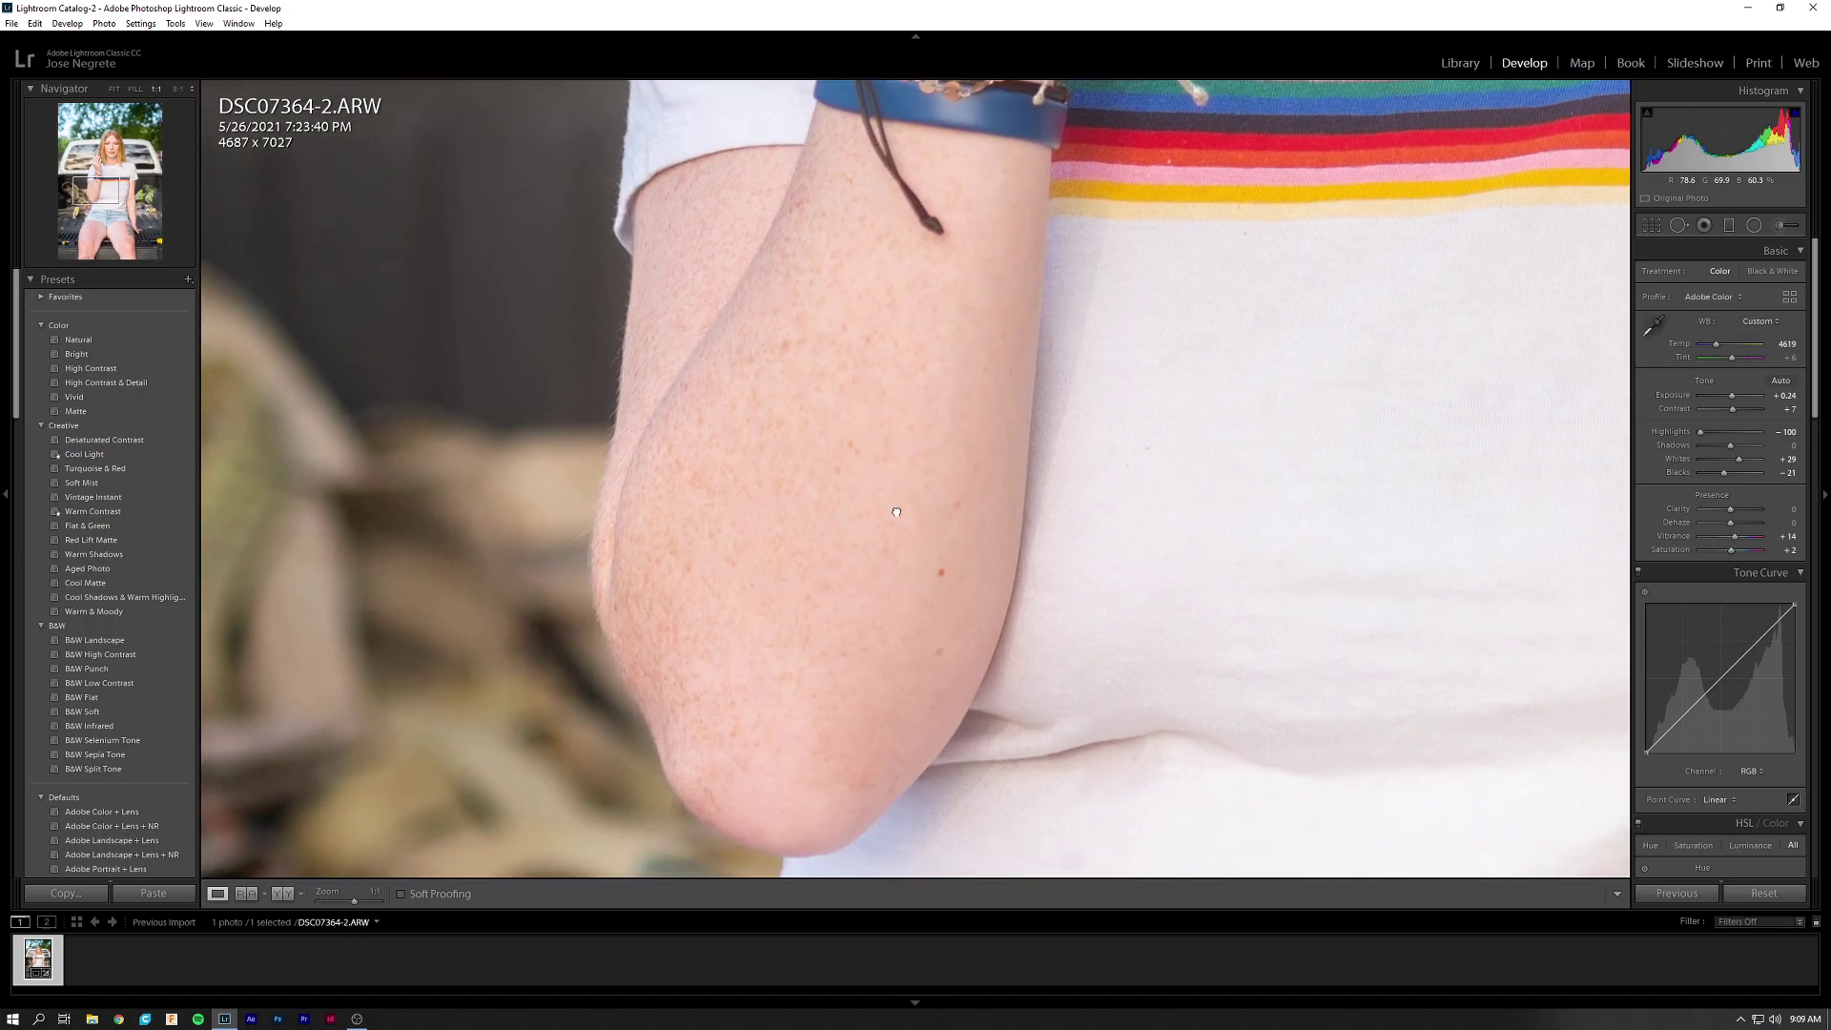
pyautogui.moveTo(833, 503); pyautogui.dragTo(830, 591)
pyautogui.moveTo(821, 226); pyautogui.dragTo(777, 317)
pyautogui.moveTo(839, 410); pyautogui.dragTo(707, 356)
pyautogui.moveTo(862, 592); pyautogui.dragTo(792, 327)
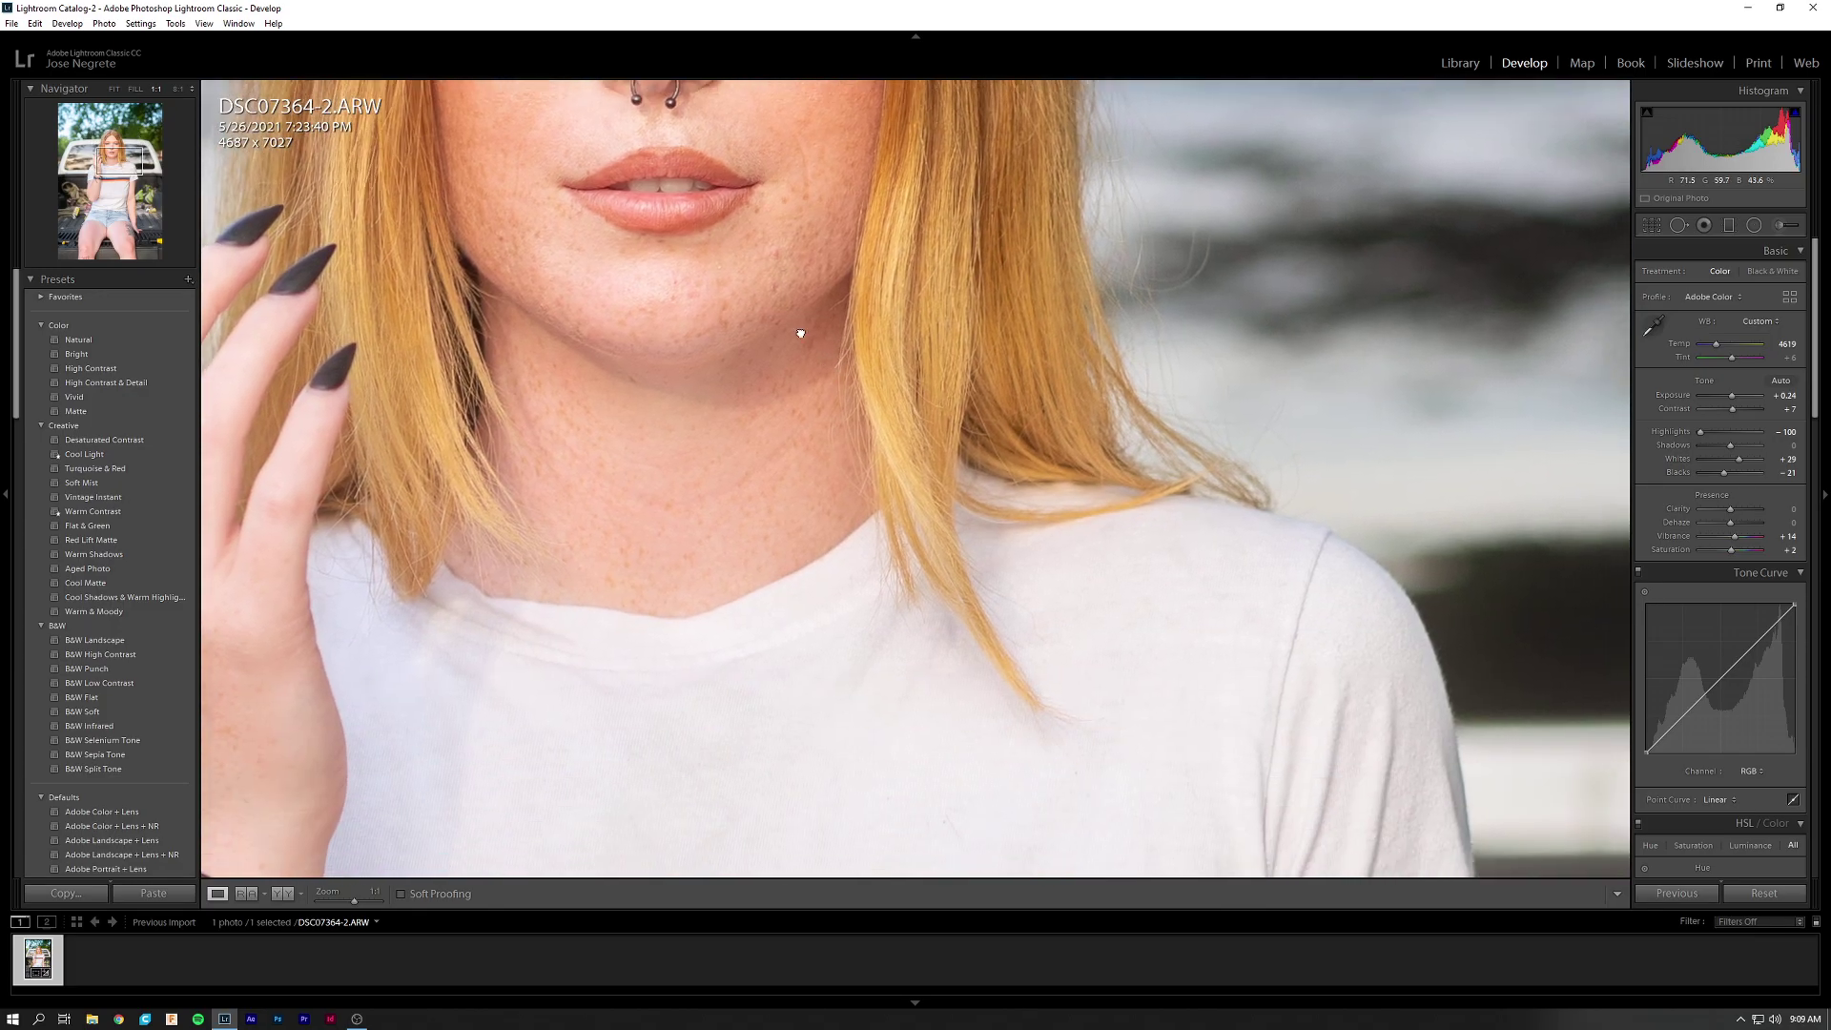
pyautogui.moveTo(839, 763); pyautogui.dragTo(922, 227)
pyautogui.moveTo(883, 434); pyautogui.dragTo(935, 186)
pyautogui.click(936, 186)
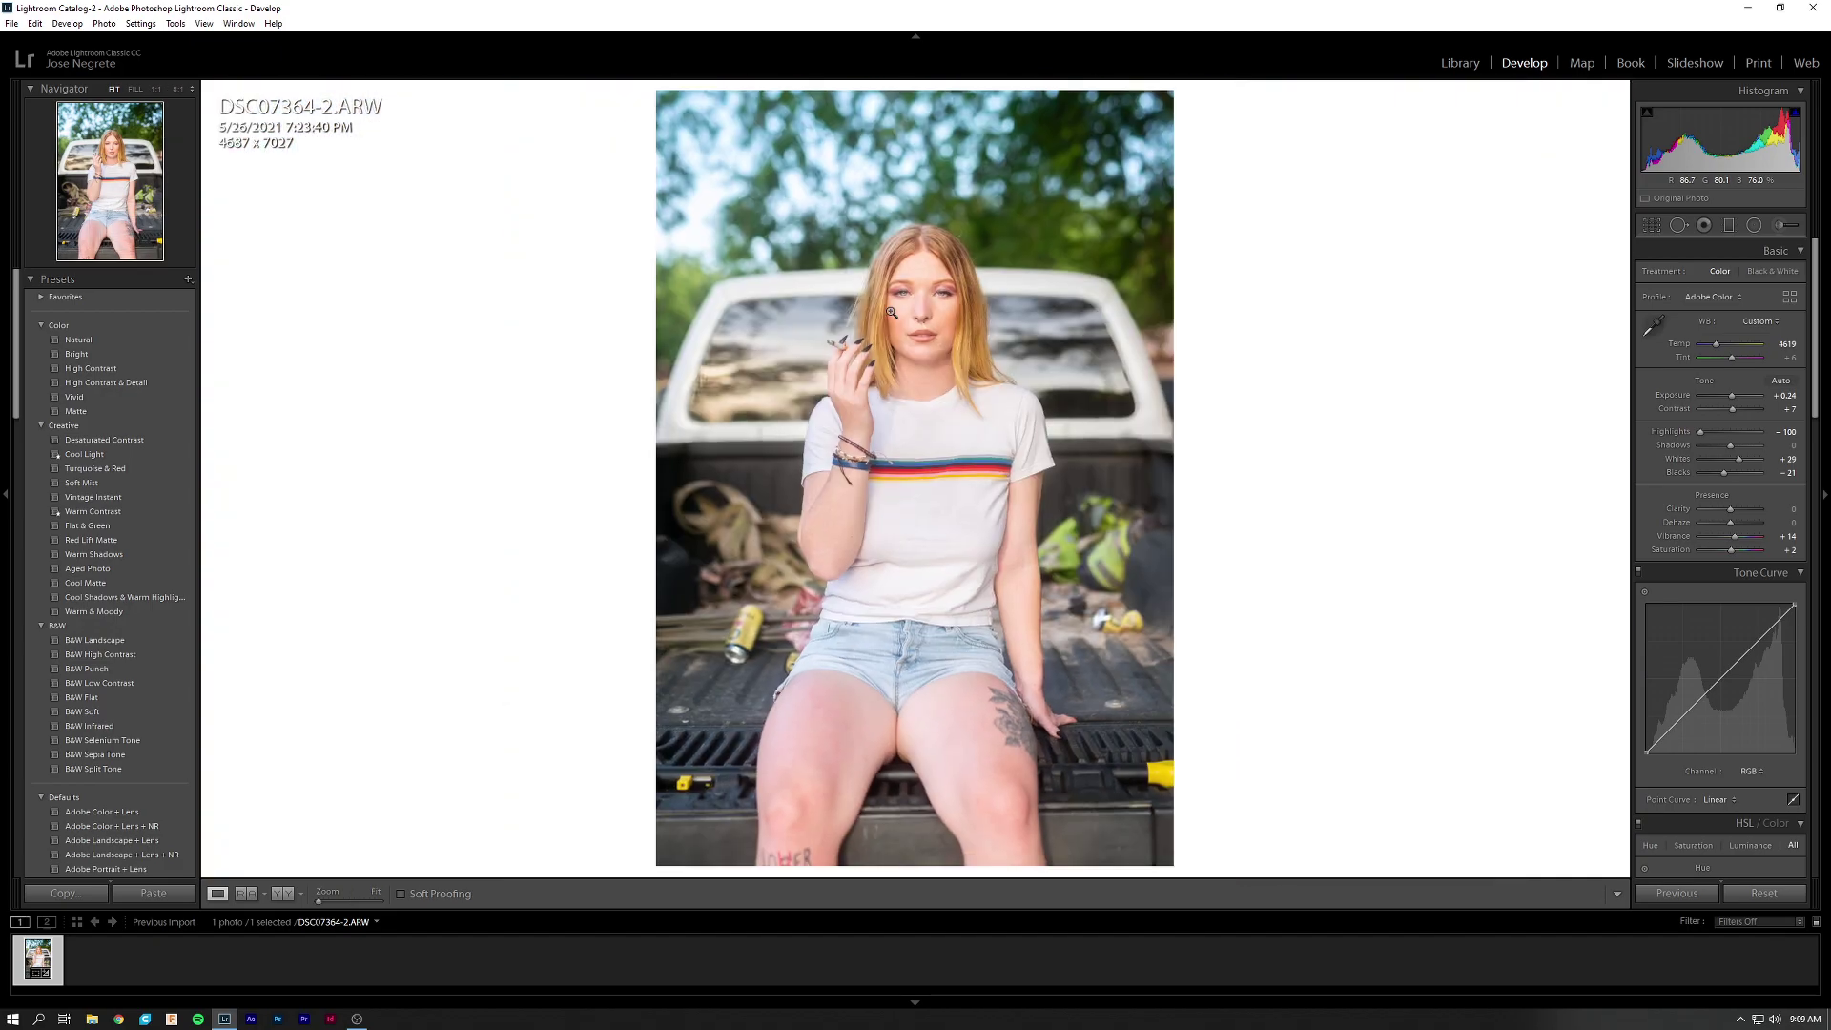
# Check the other knee up close, then centre a 1:1 view on the tattooed thigh.
pyautogui.click(796, 763)
pyautogui.moveTo(947, 590); pyautogui.dragTo(642, 629)
pyautogui.click(961, 539)
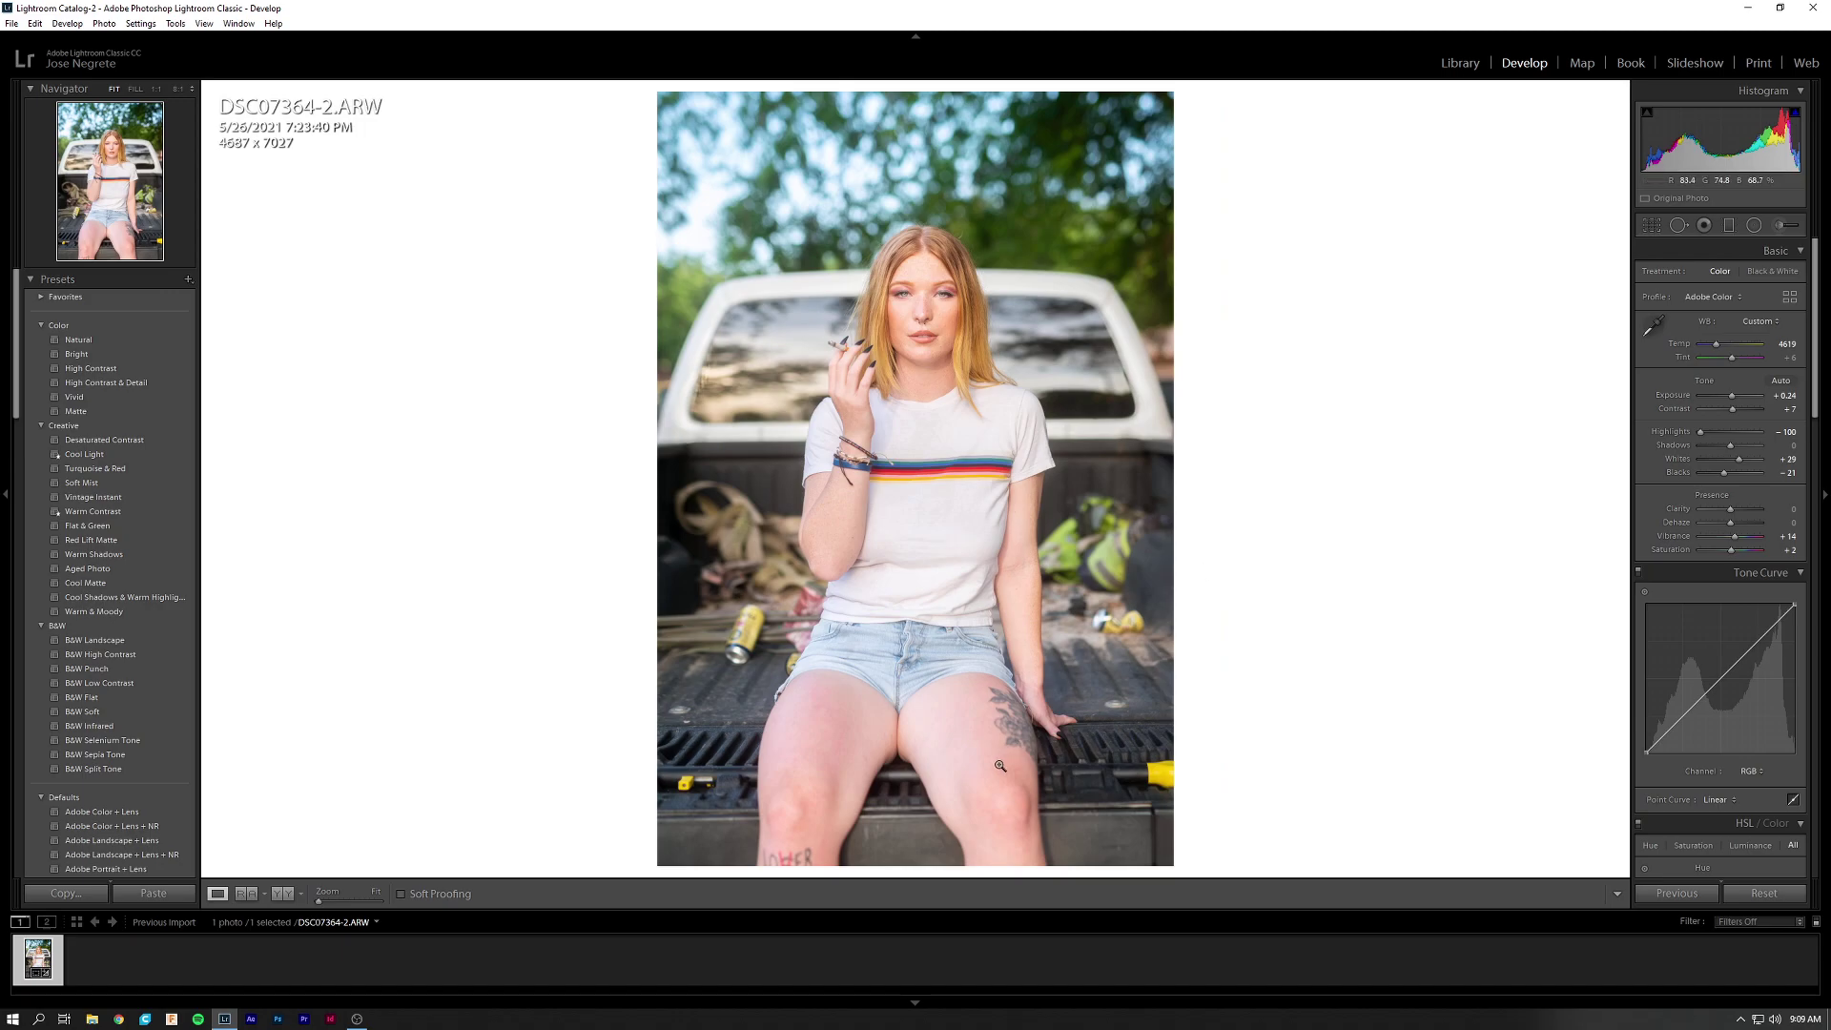
pyautogui.click(995, 681)
pyautogui.moveTo(994, 681)
pyautogui.mouseDown()
pyautogui.moveTo(885, 632)
pyautogui.moveTo(904, 502)
pyautogui.mouseUp()
# Start a new Adjustment Brush with its effect reset and Blacks set to -15.
pyautogui.click(1777, 225)
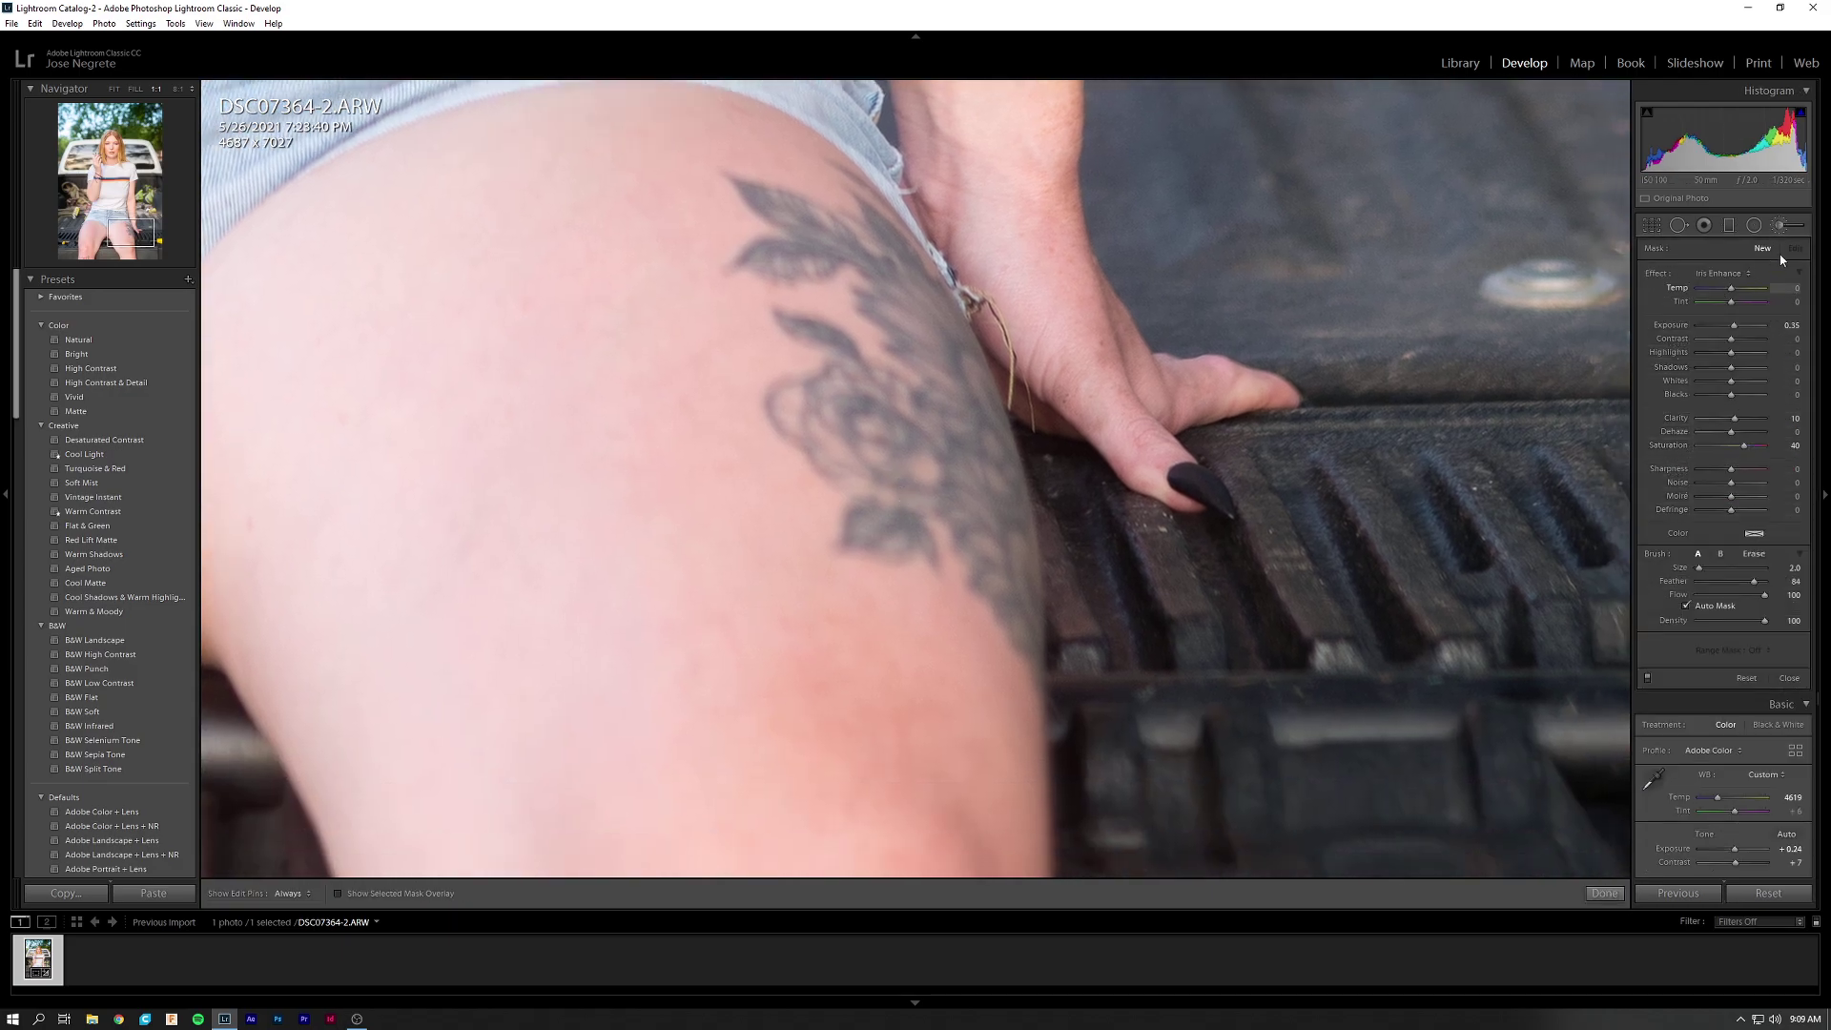
pyautogui.click(1726, 274)
pyautogui.click(1656, 303)
pyautogui.moveTo(1732, 394); pyautogui.dragTo(1727, 395)
# Paint the -15 Blacks brush over the thigh flower tattoo, including its upper edge.
pyautogui.press('h')
pyautogui.press(']')
pyautogui.click(1002, 581)
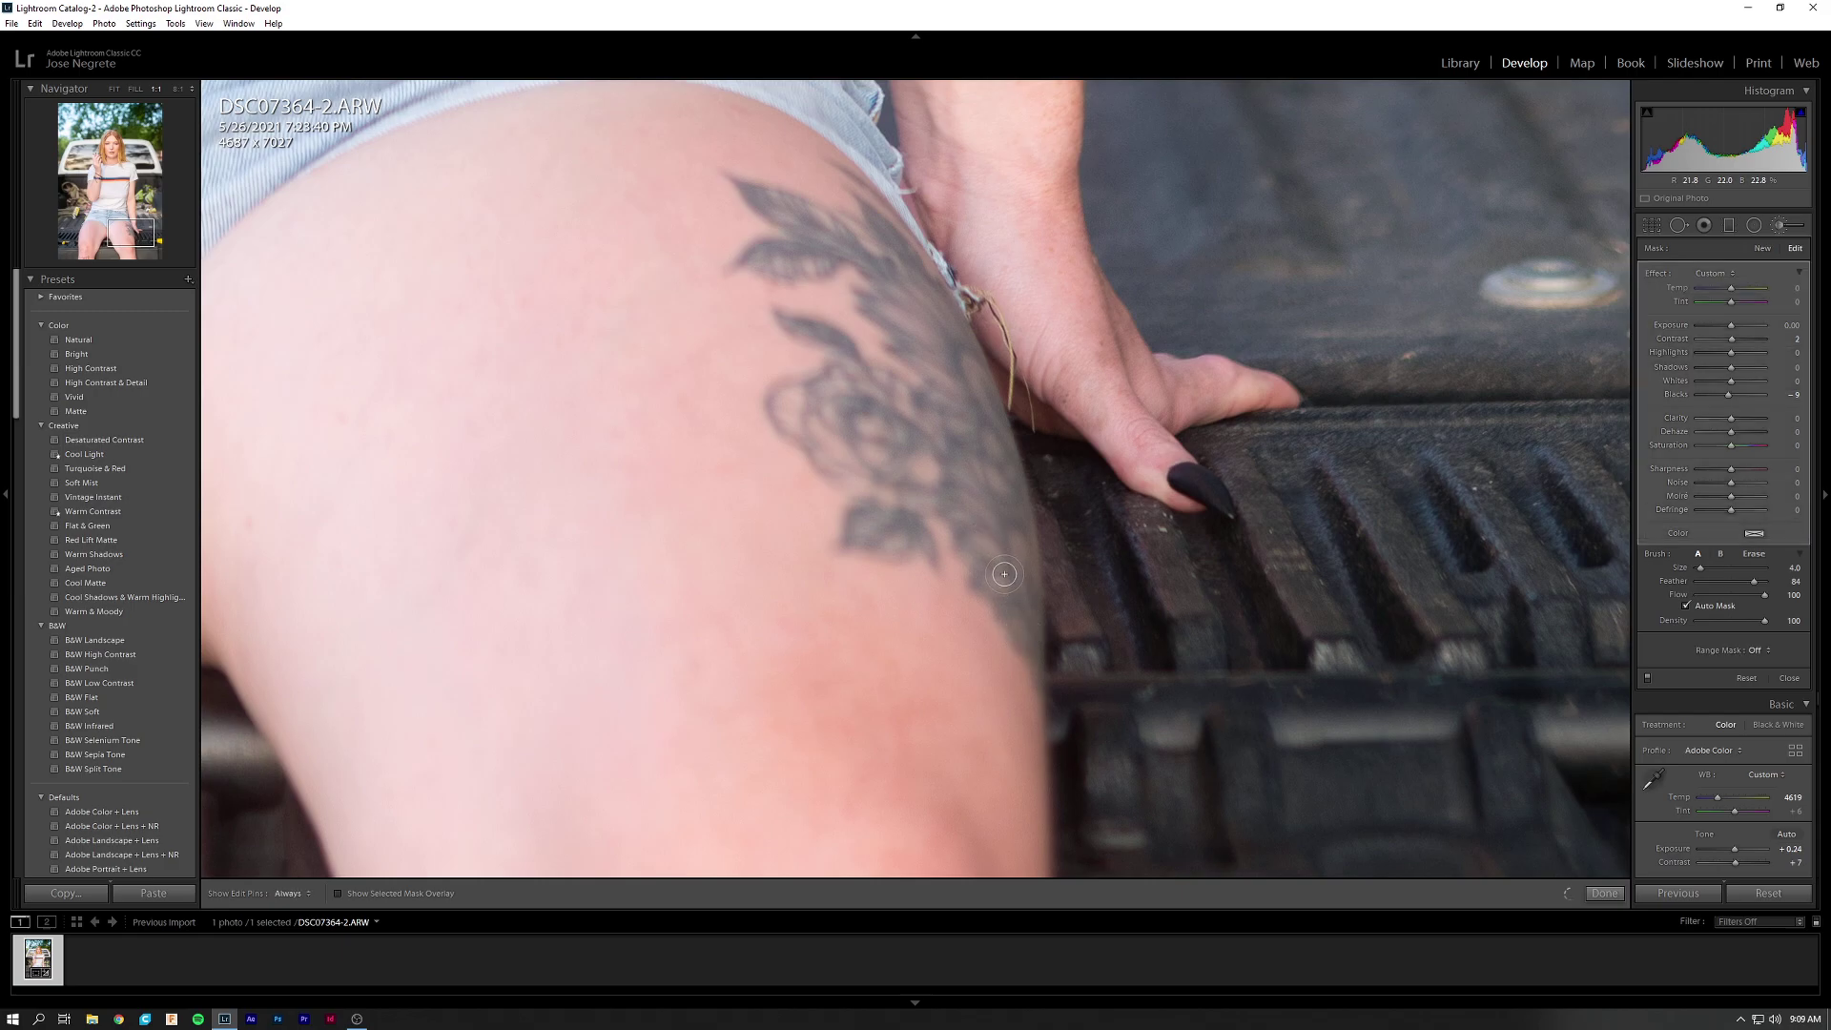
pyautogui.press(']')
pyautogui.press(']')
pyautogui.press(']')
pyautogui.moveTo(888, 532)
pyautogui.mouseDown()
pyautogui.moveTo(884, 498)
pyautogui.moveTo(825, 450)
pyautogui.mouseUp()
pyautogui.moveTo(915, 278)
pyautogui.mouseDown()
pyautogui.moveTo(760, 261)
pyautogui.moveTo(840, 256)
pyautogui.moveTo(761, 199)
pyautogui.mouseUp()
pyautogui.press('k')
pyautogui.click(948, 576)
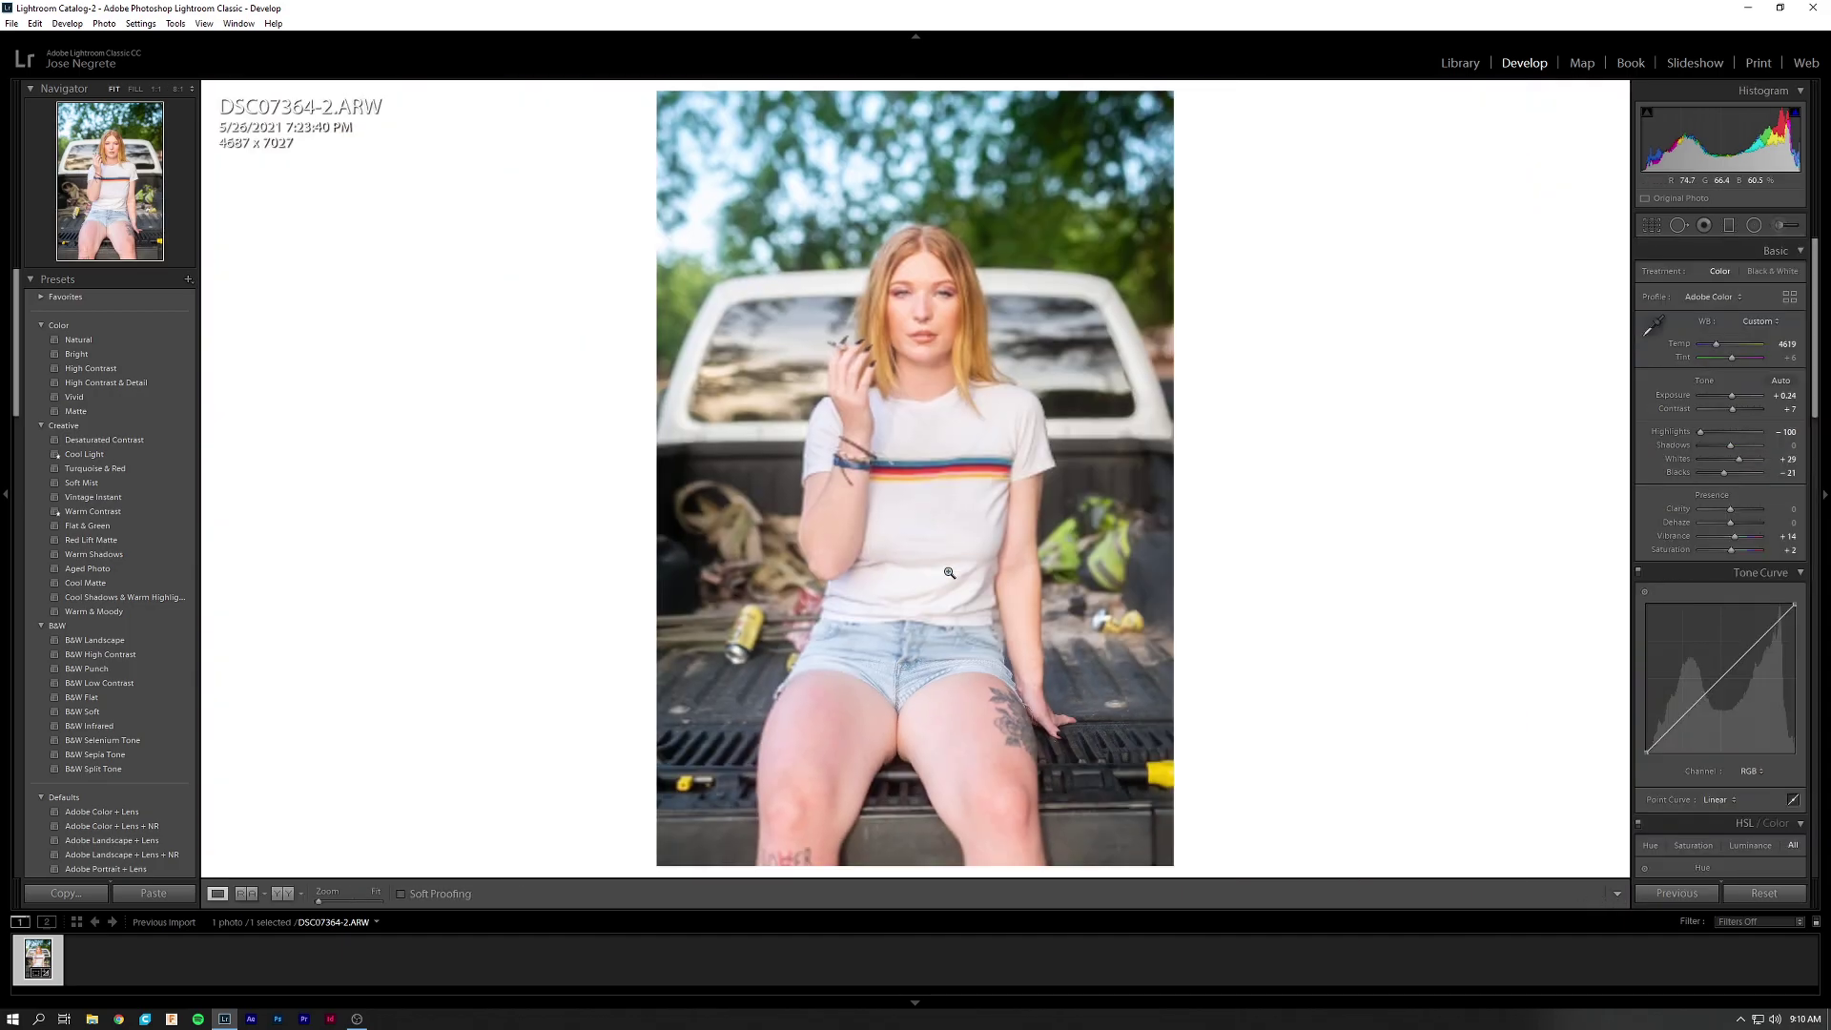
# Zoom in on the LOVER shin tattoo and paint a new brush mask over it.
pyautogui.click(811, 863)
pyautogui.press('k')
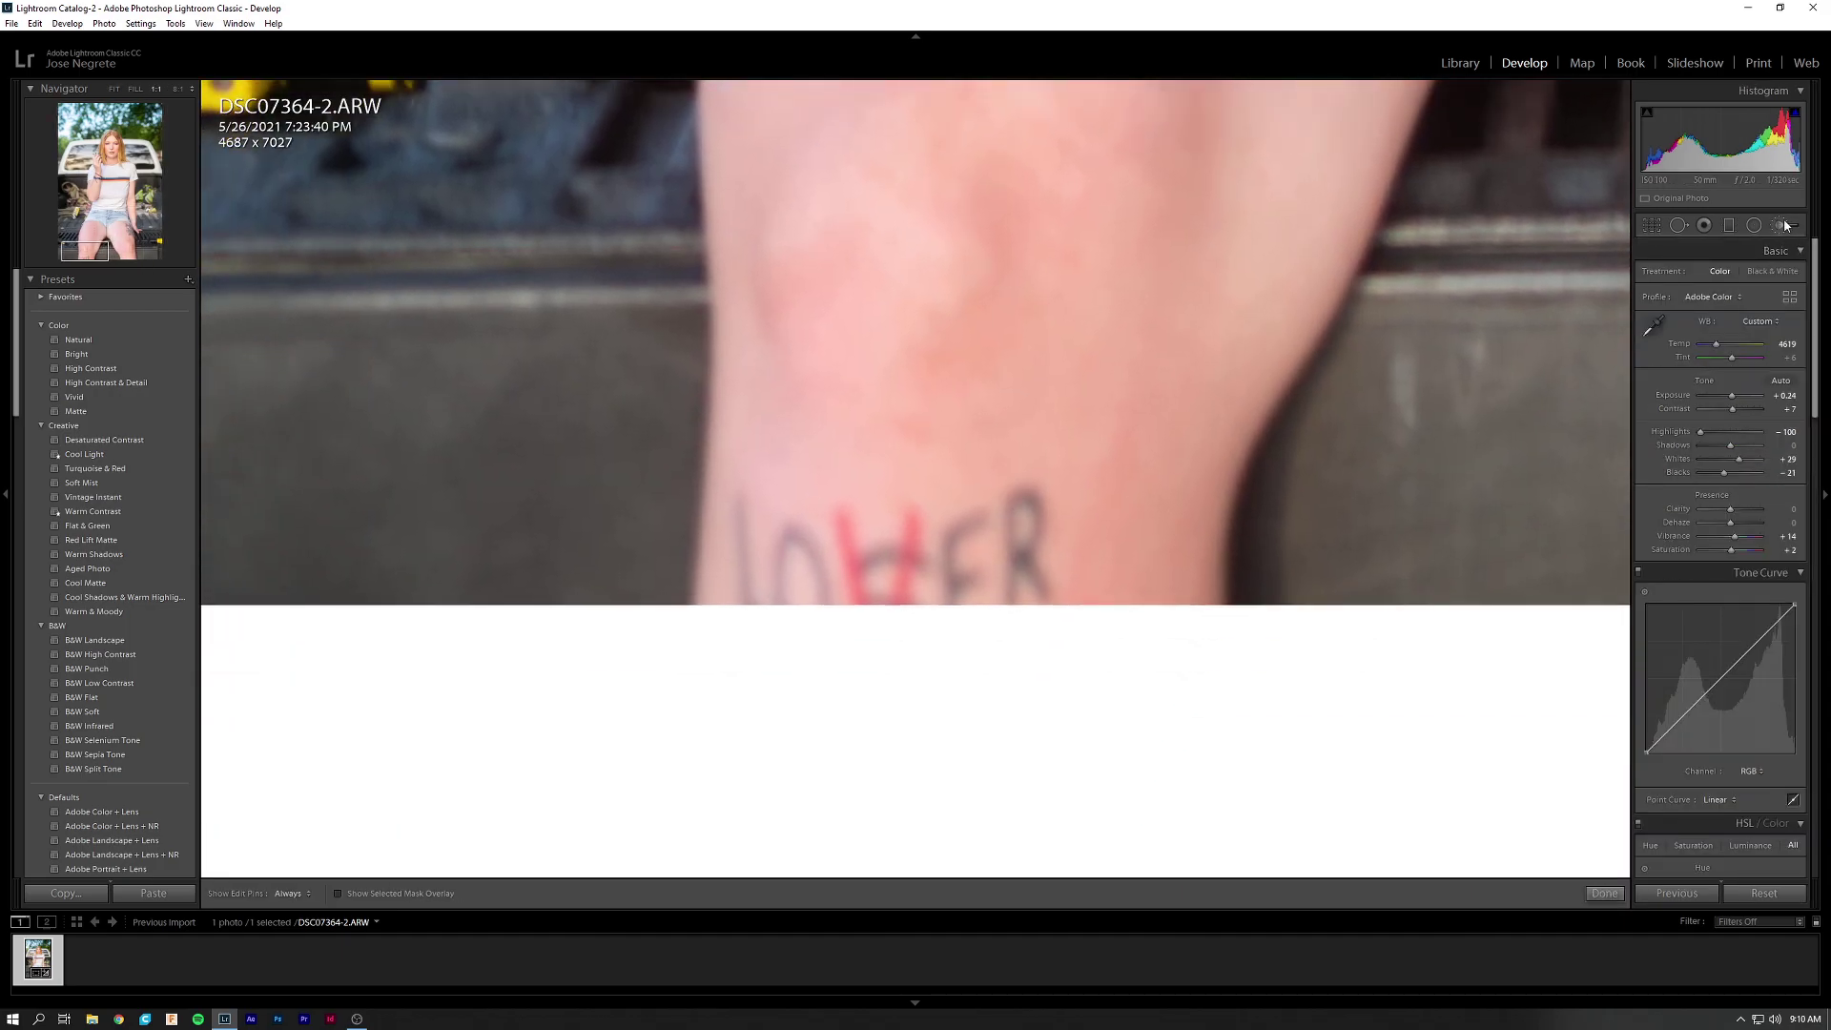
pyautogui.press('h')
pyautogui.scroll(-4, 1029, 582)
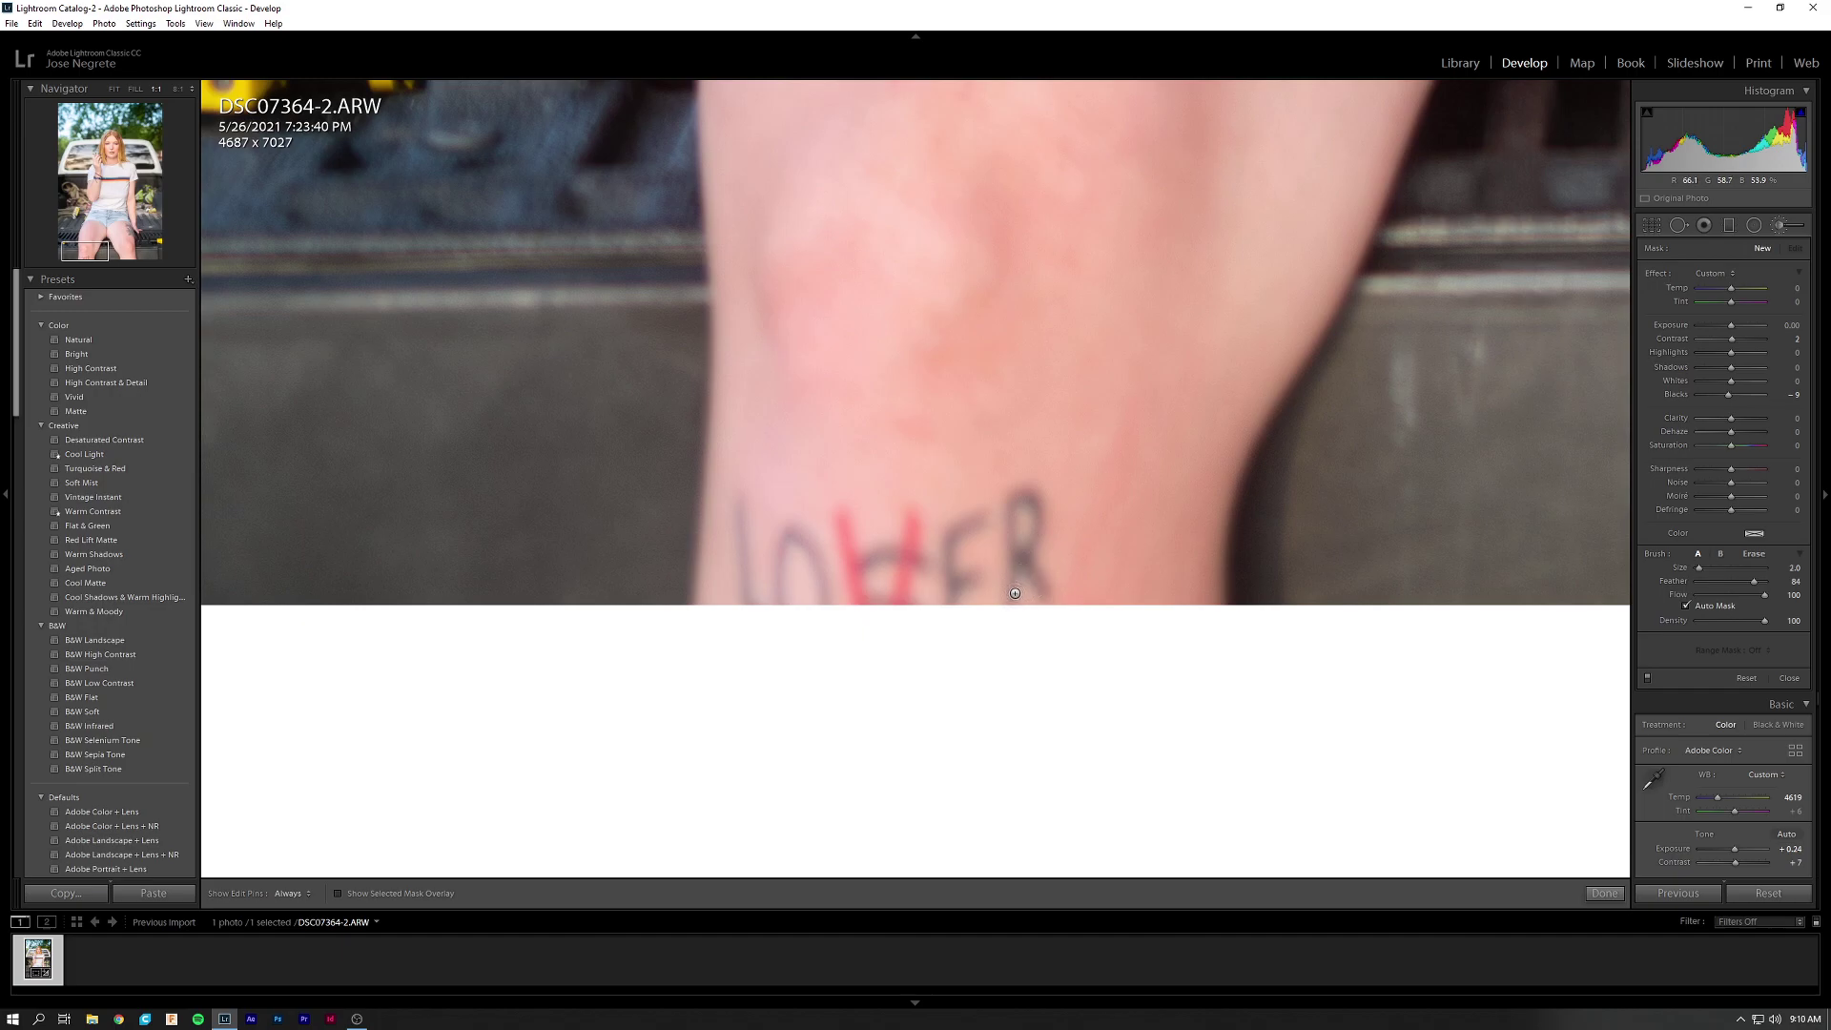
pyautogui.click(1011, 597)
pyautogui.moveTo(974, 525); pyautogui.dragTo(961, 528)
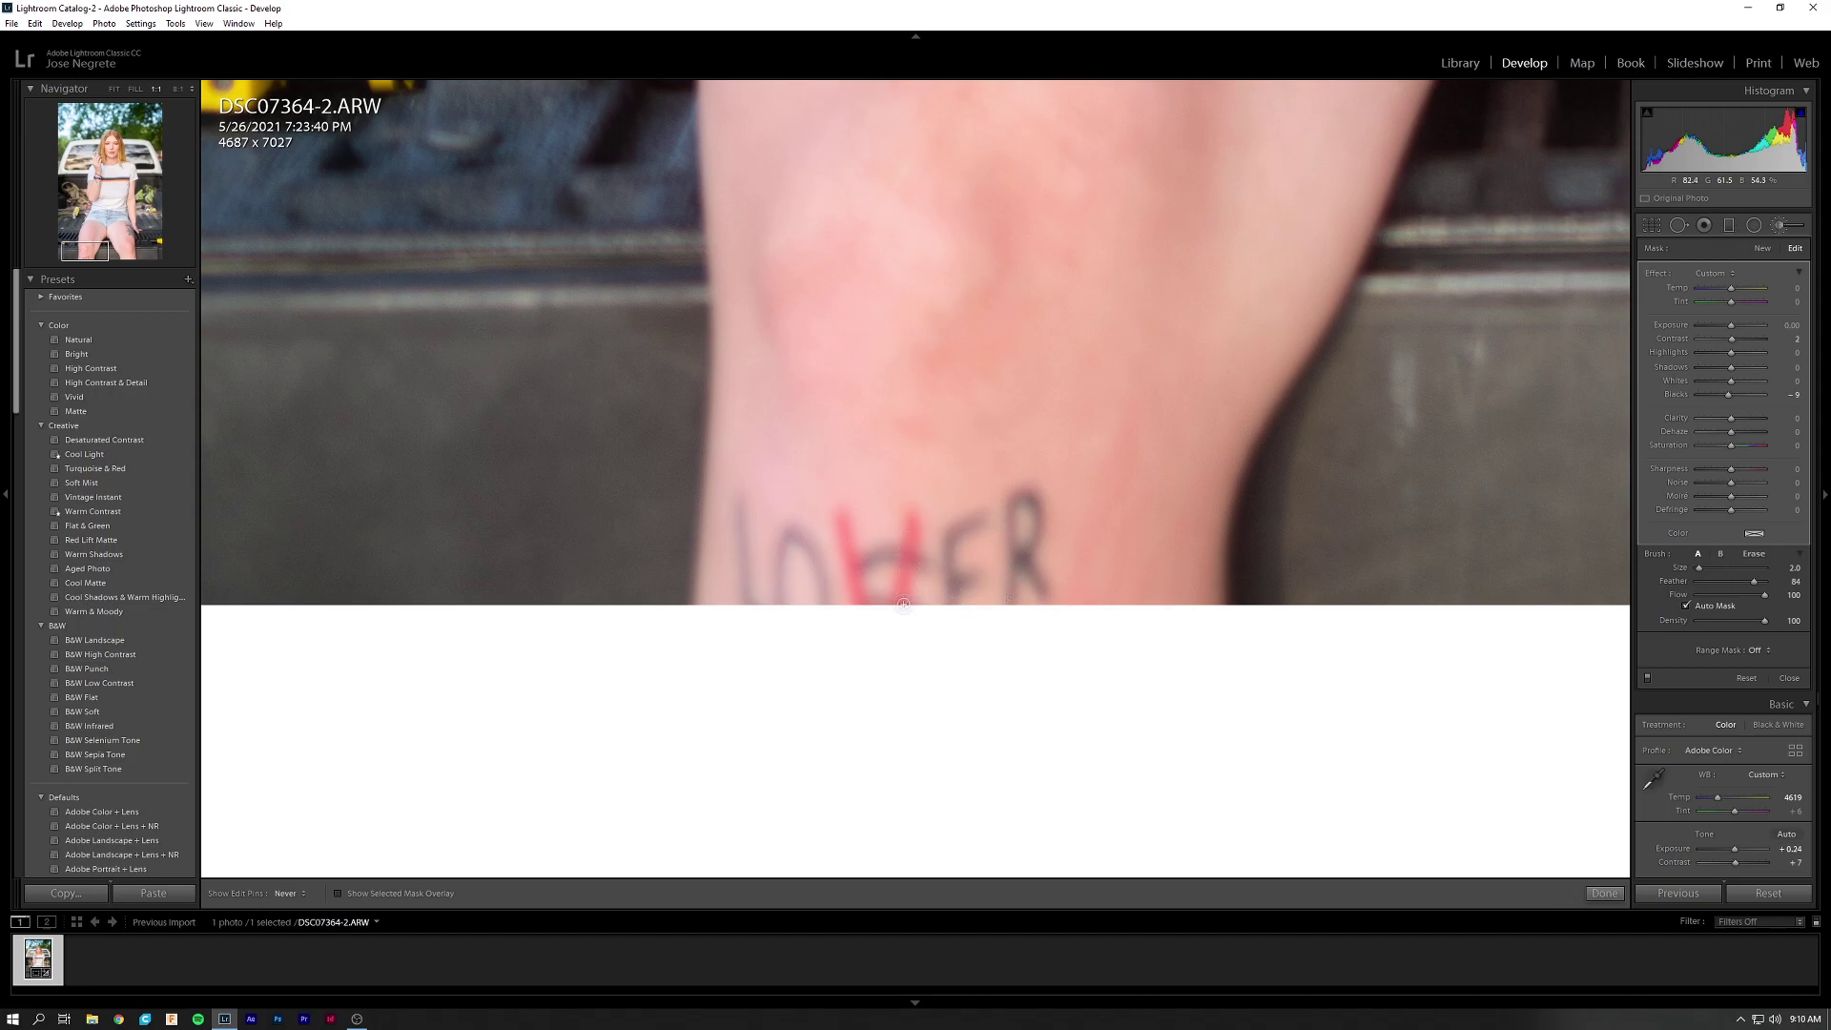
# Undo the -100 Blacks, hide edit pins, finish the brush, and compare the full photo with Before.
pyautogui.press('h')
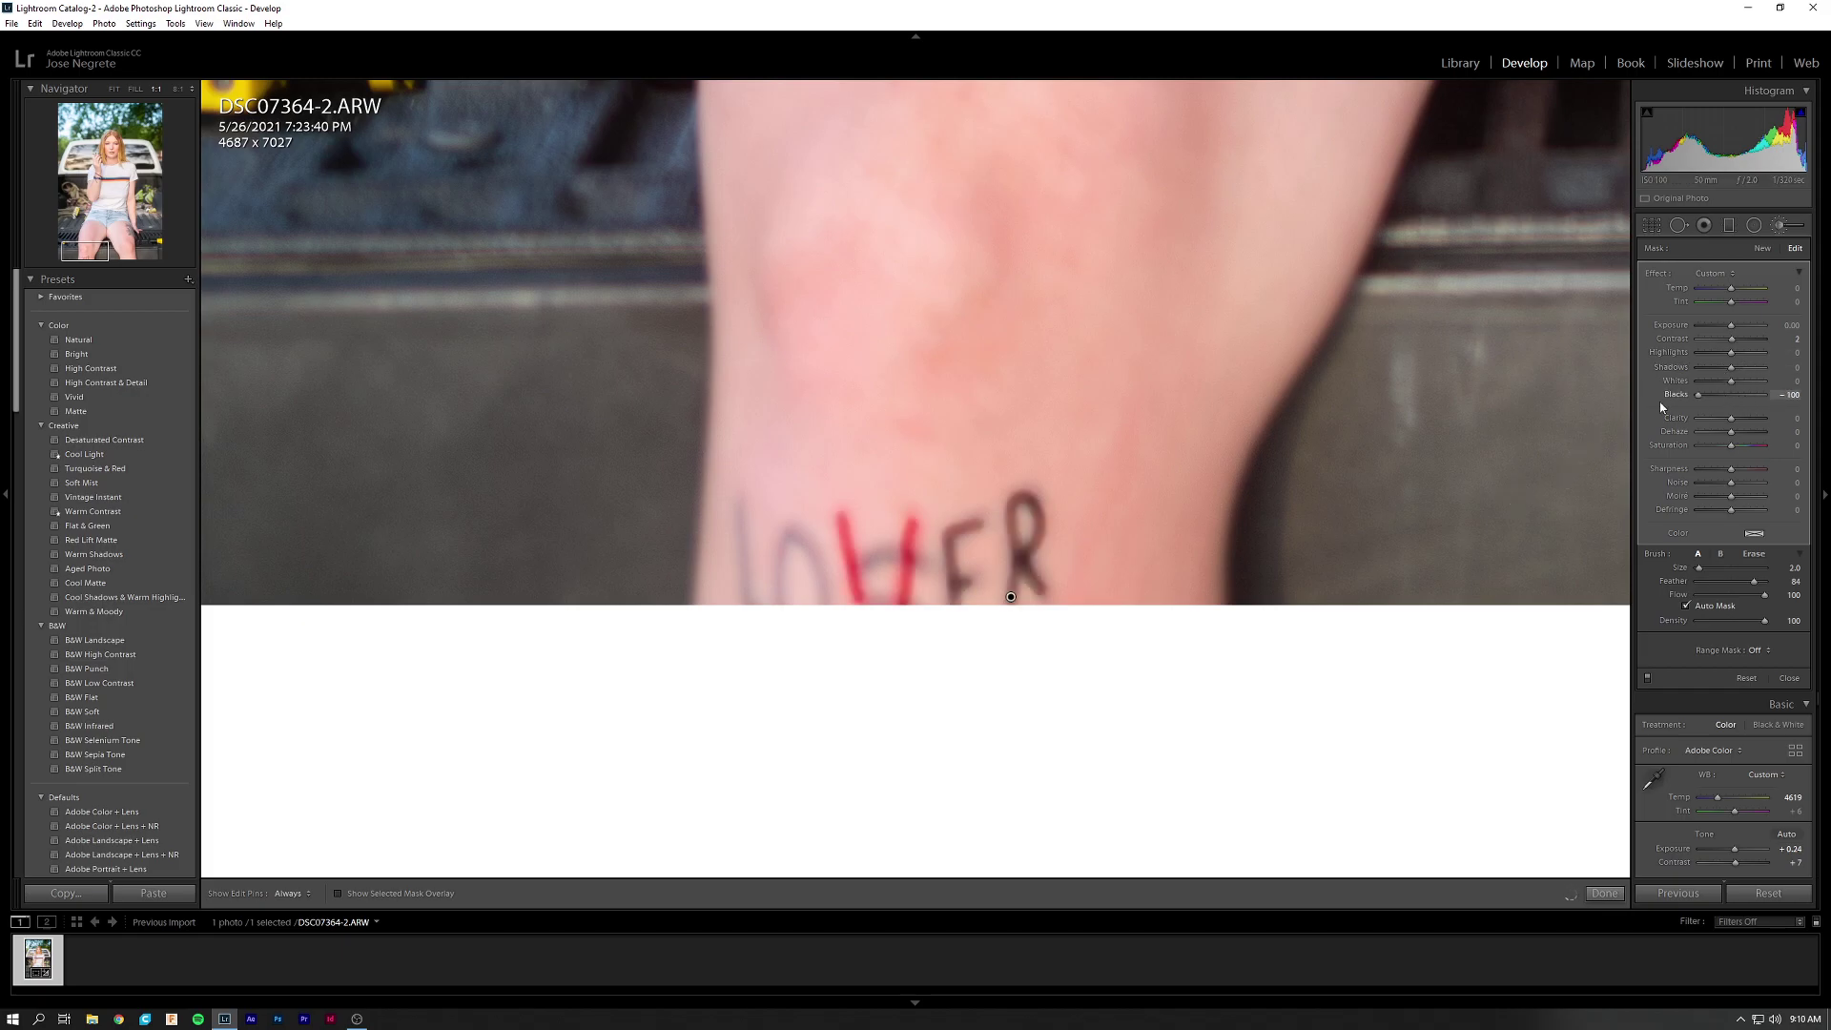
pyautogui.hotkey('ctrl', 'z')
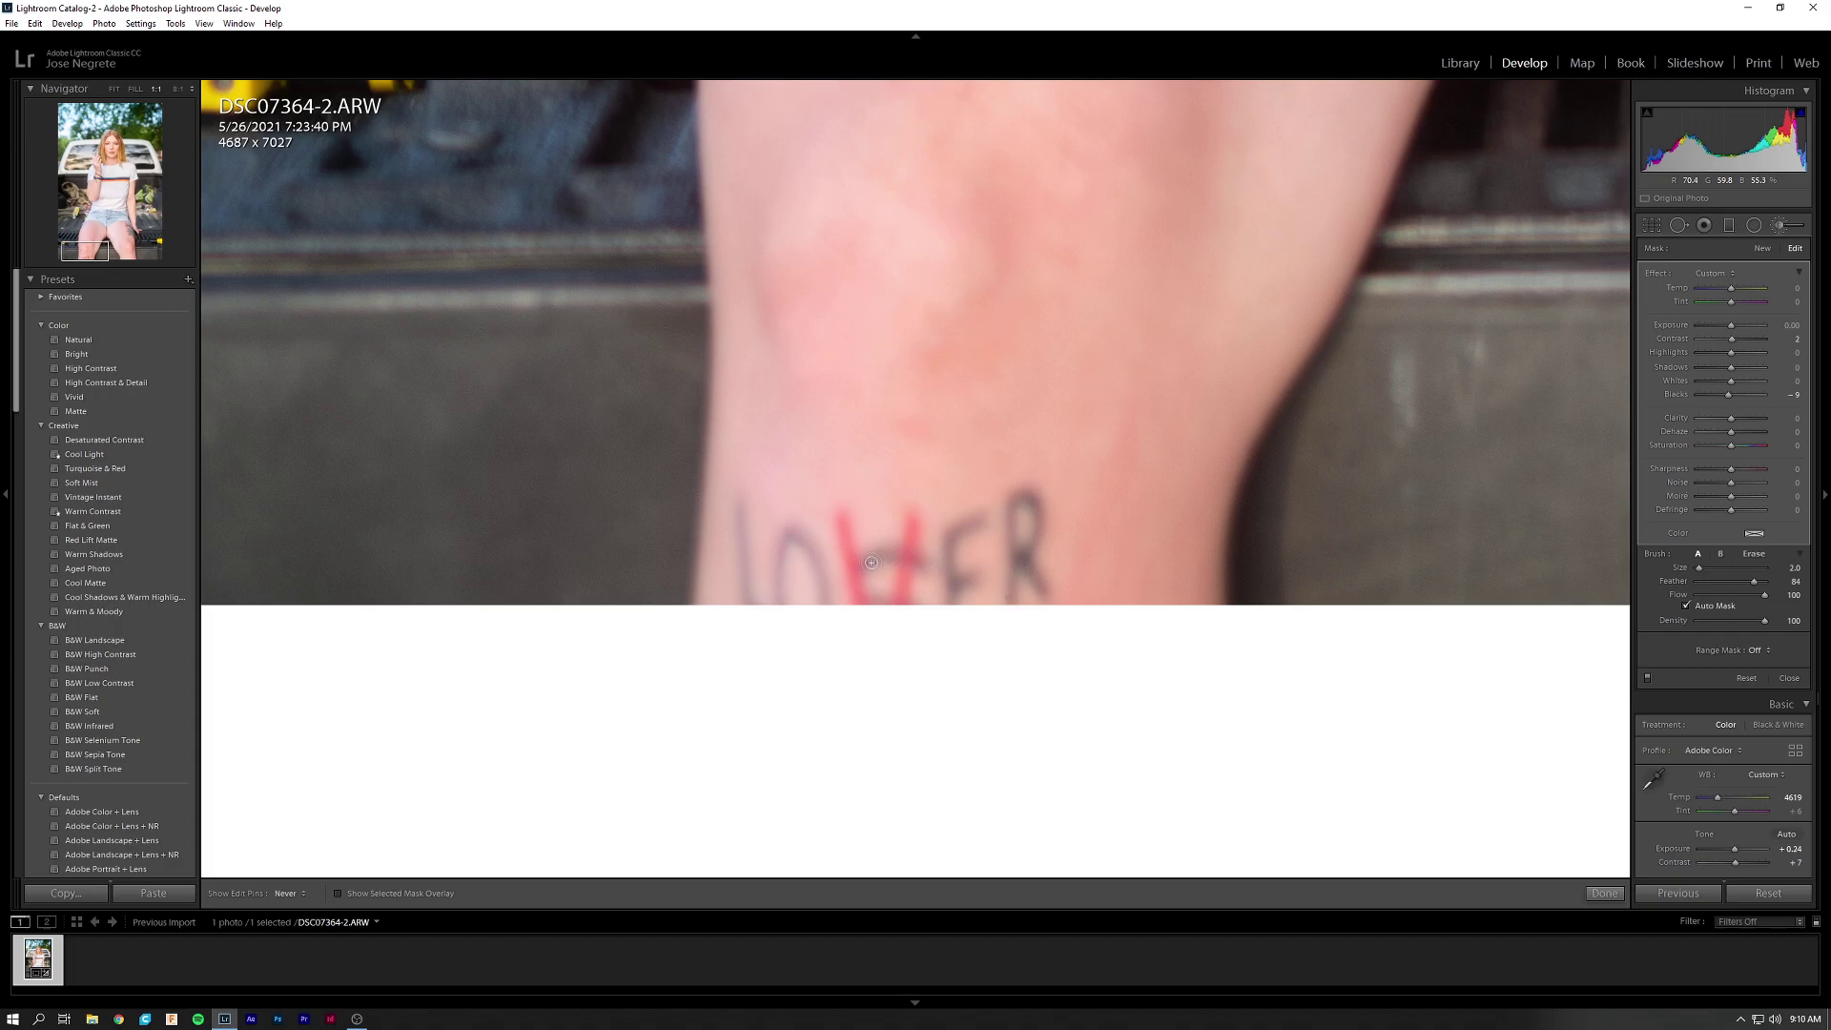
pyautogui.press('h')
pyautogui.click(1604, 893)
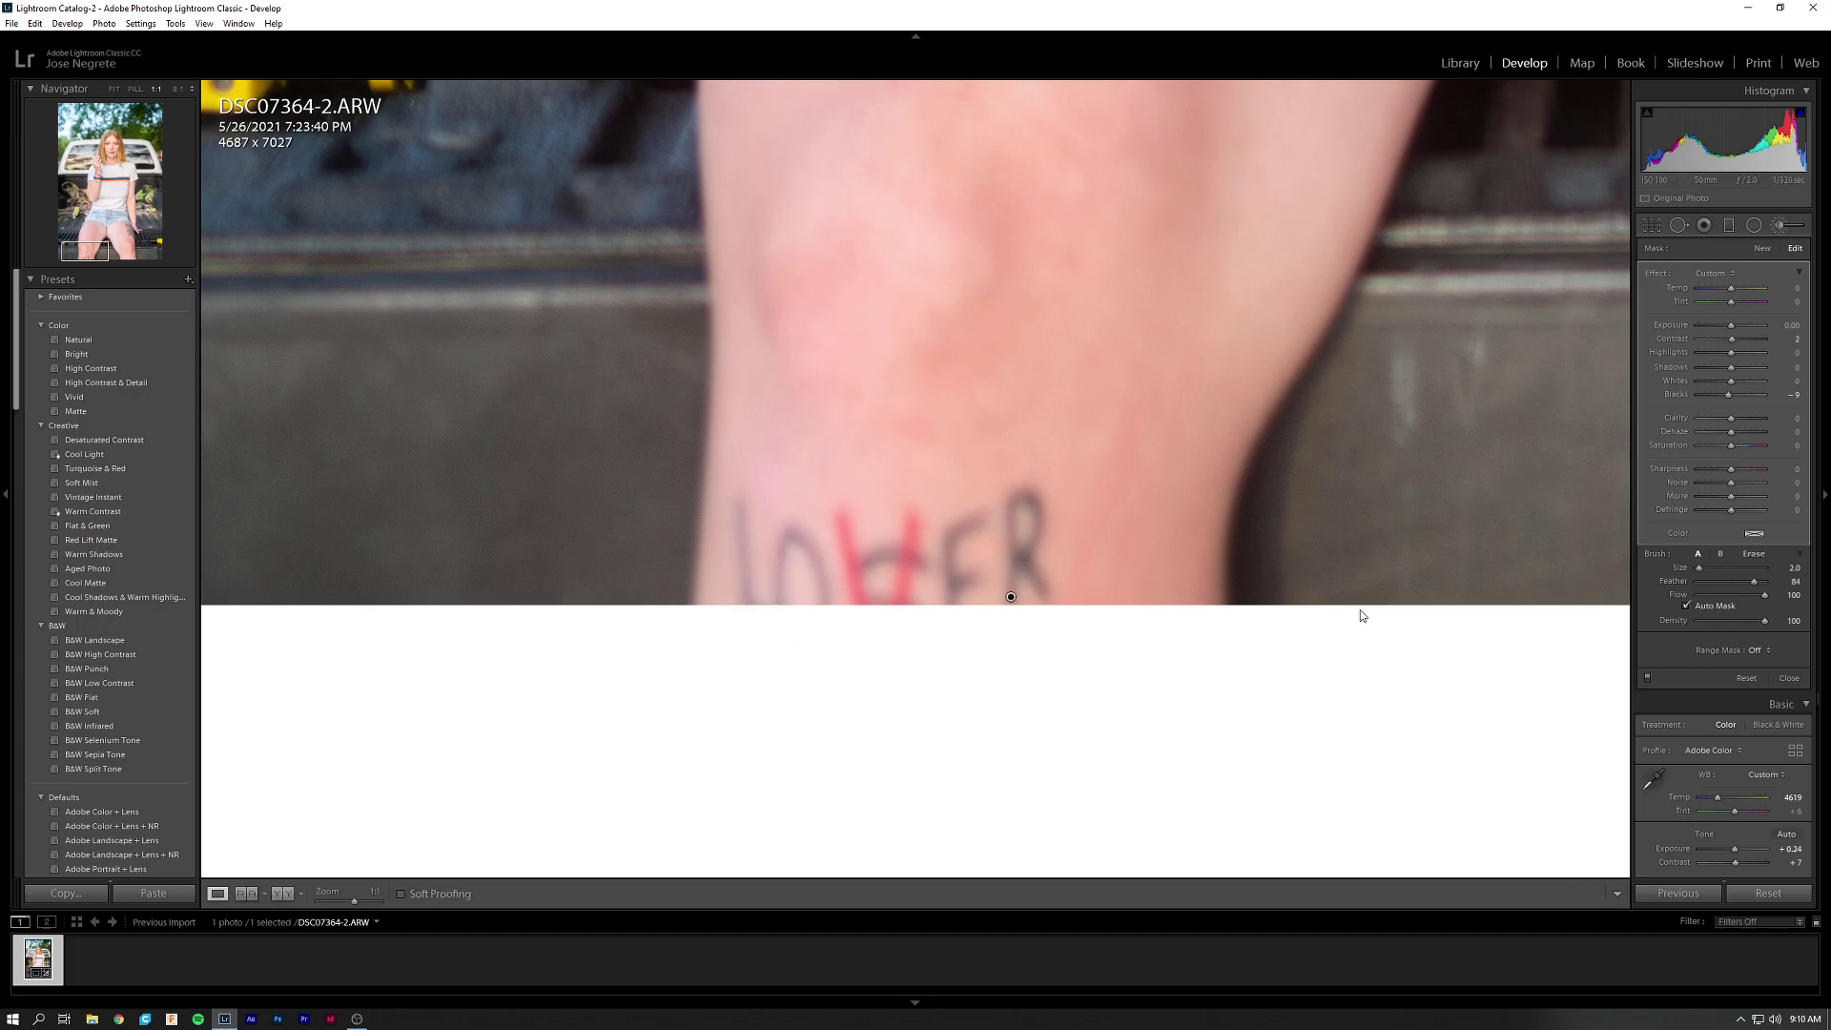
pyautogui.click(1256, 484)
pyautogui.press('\\')
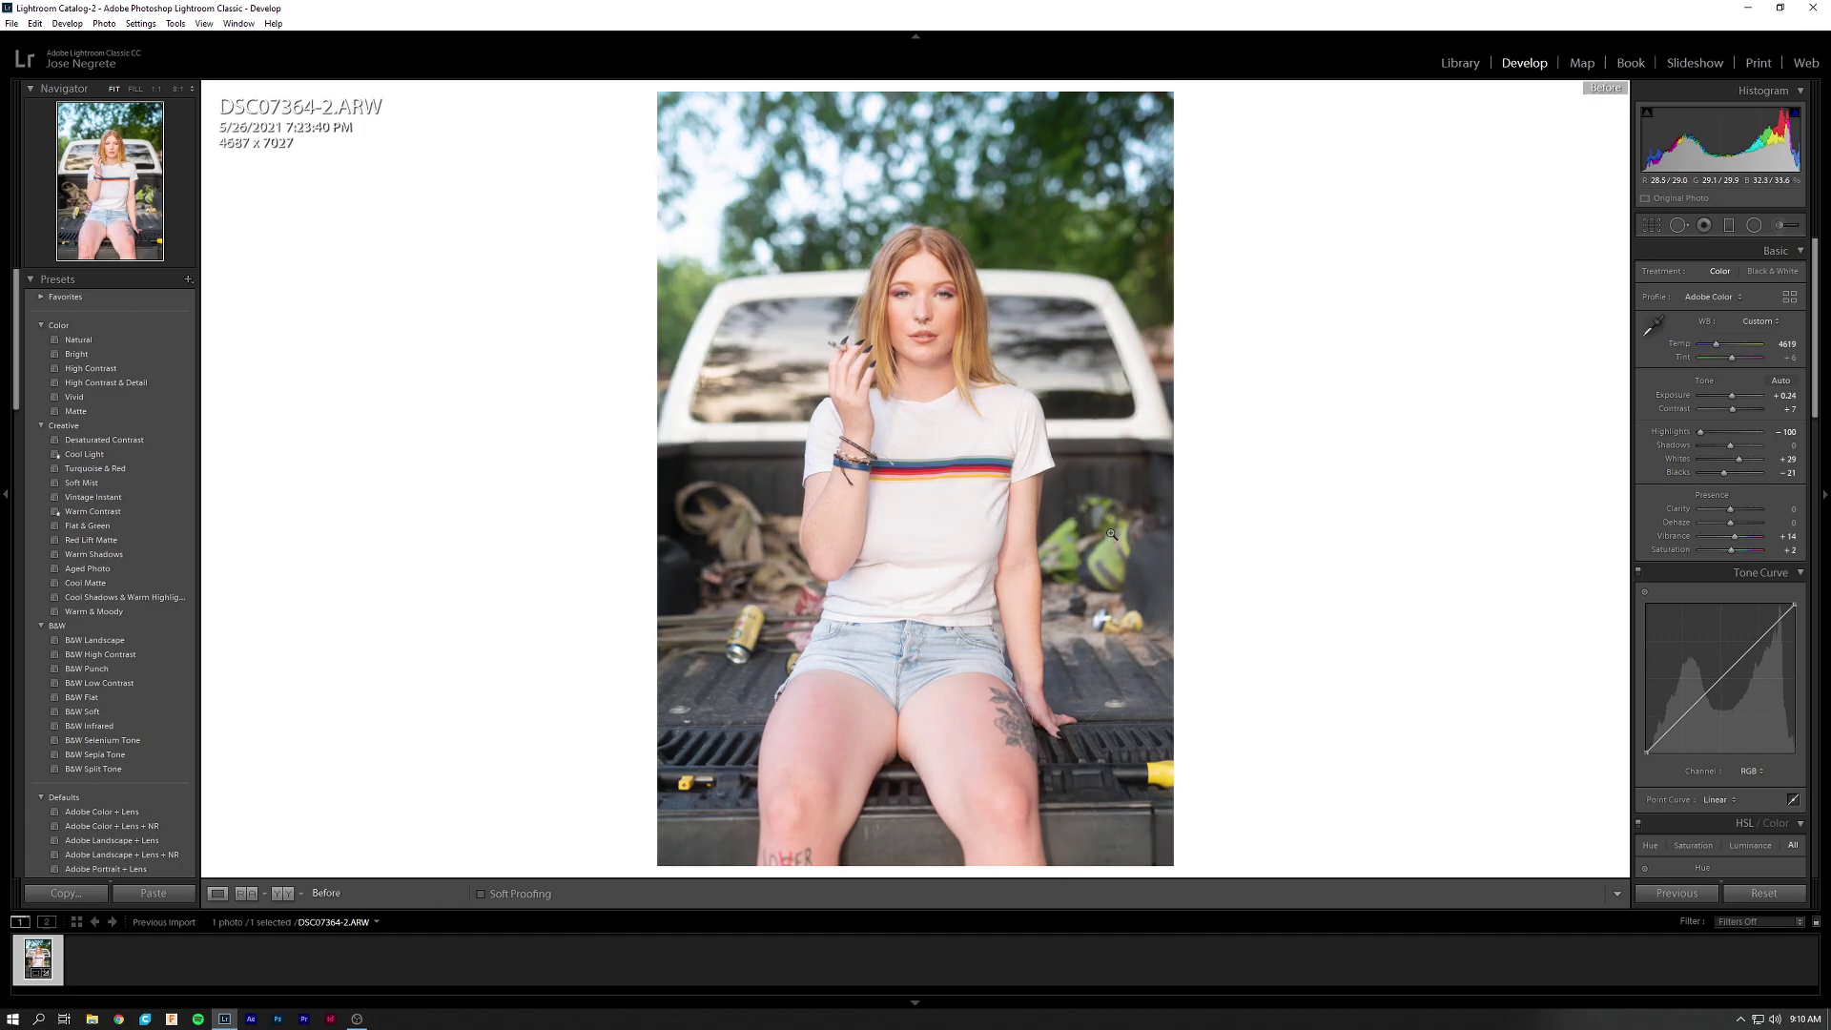
# Reselect the thigh tattoo brush pin at 1:1, set its Blacks to -20, then compare with the original.
pyautogui.press('\\')
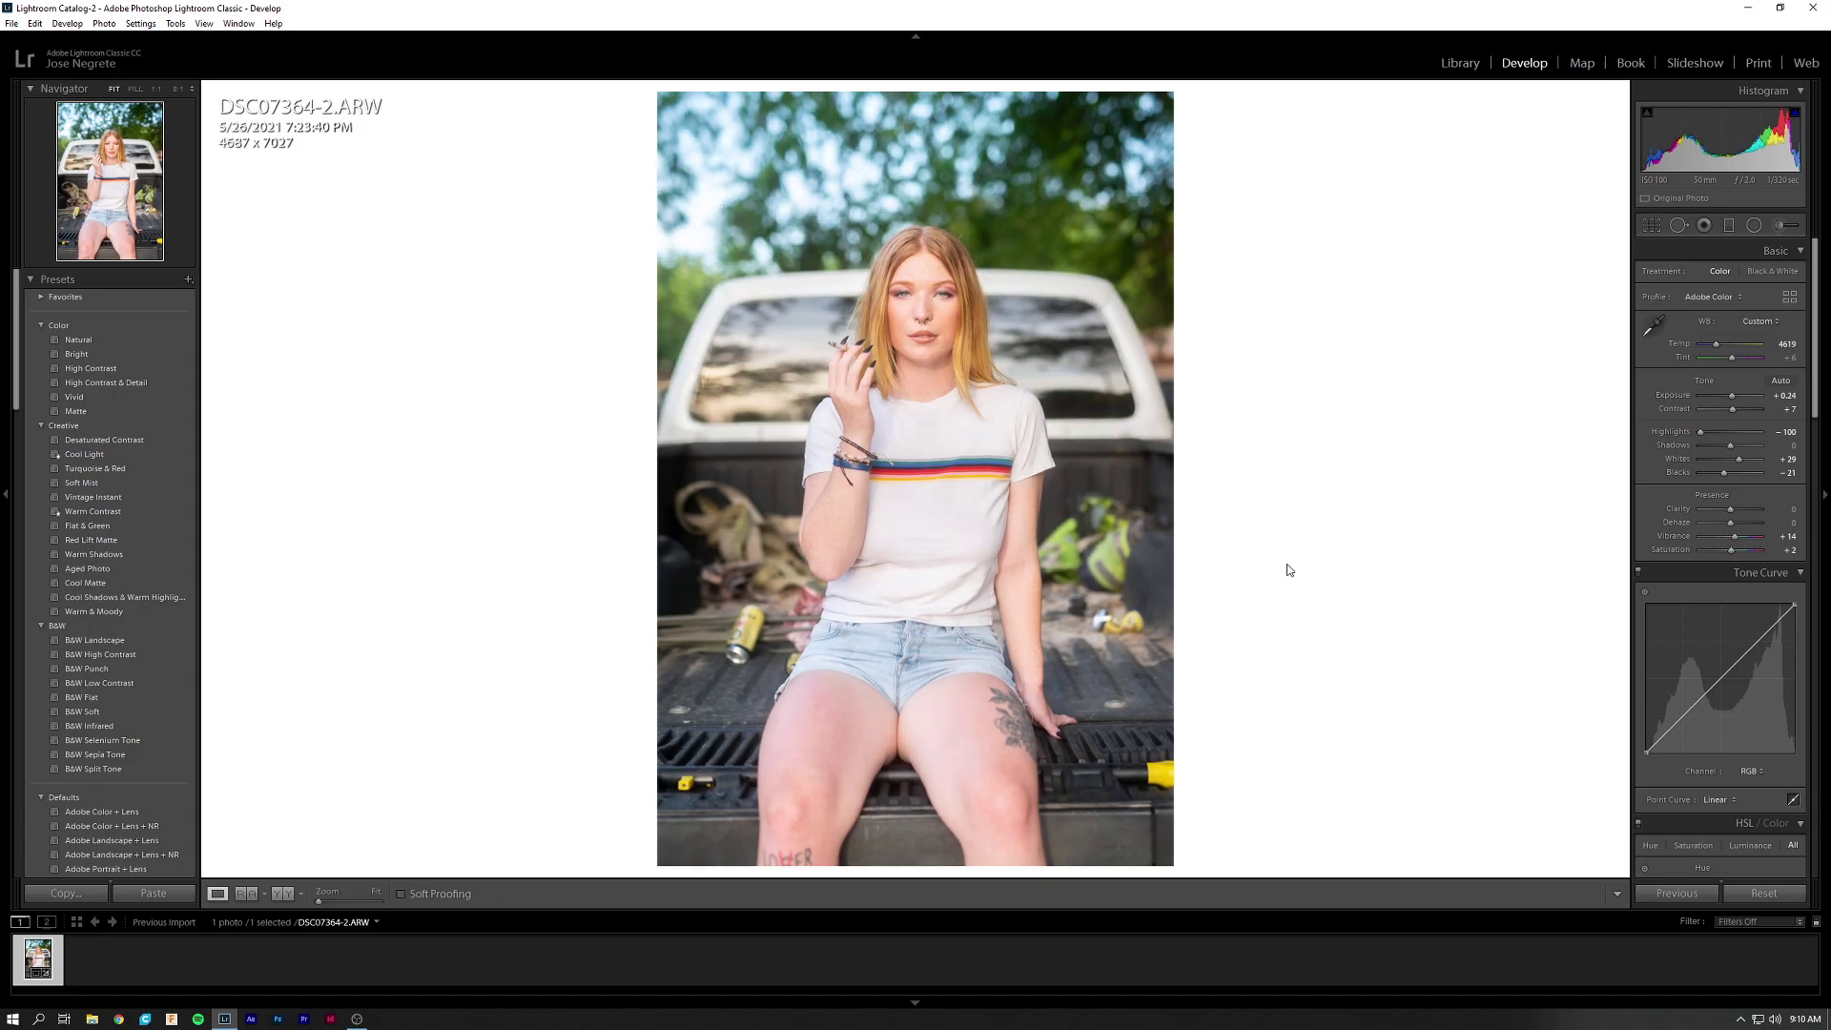
pyautogui.click(1010, 725)
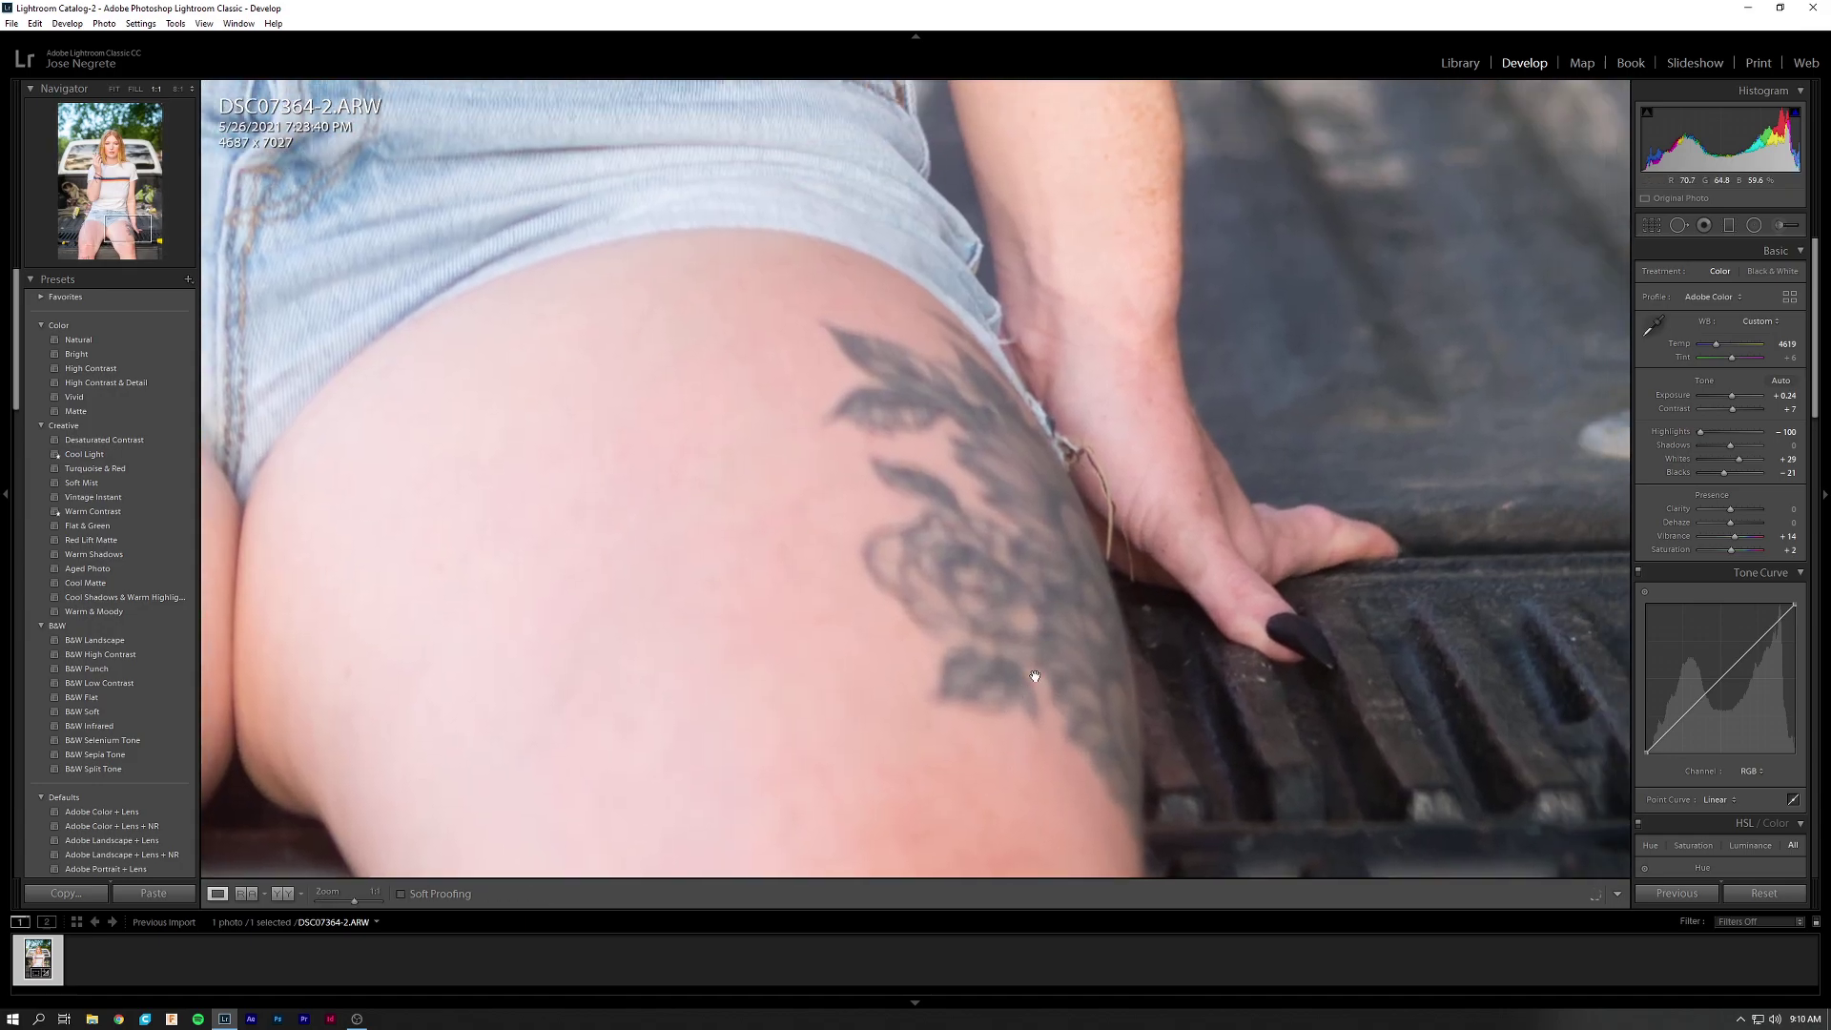
pyautogui.click(1797, 227)
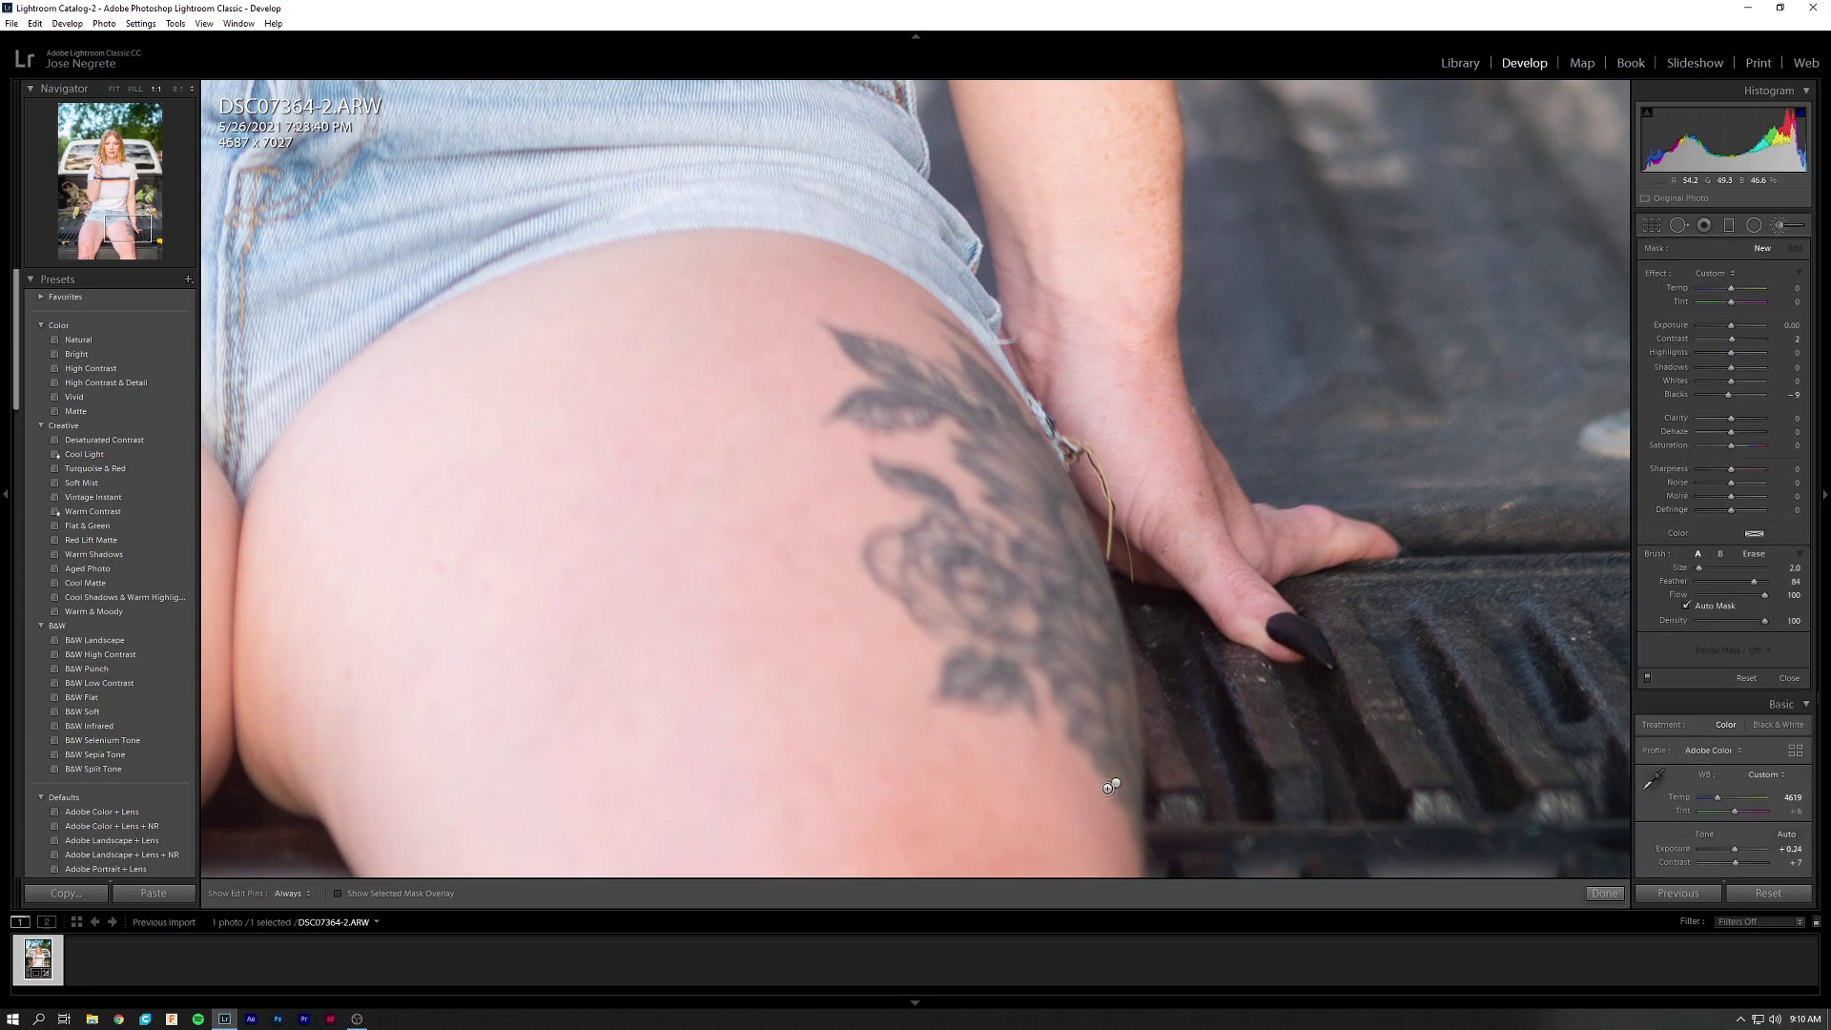
pyautogui.click(1113, 785)
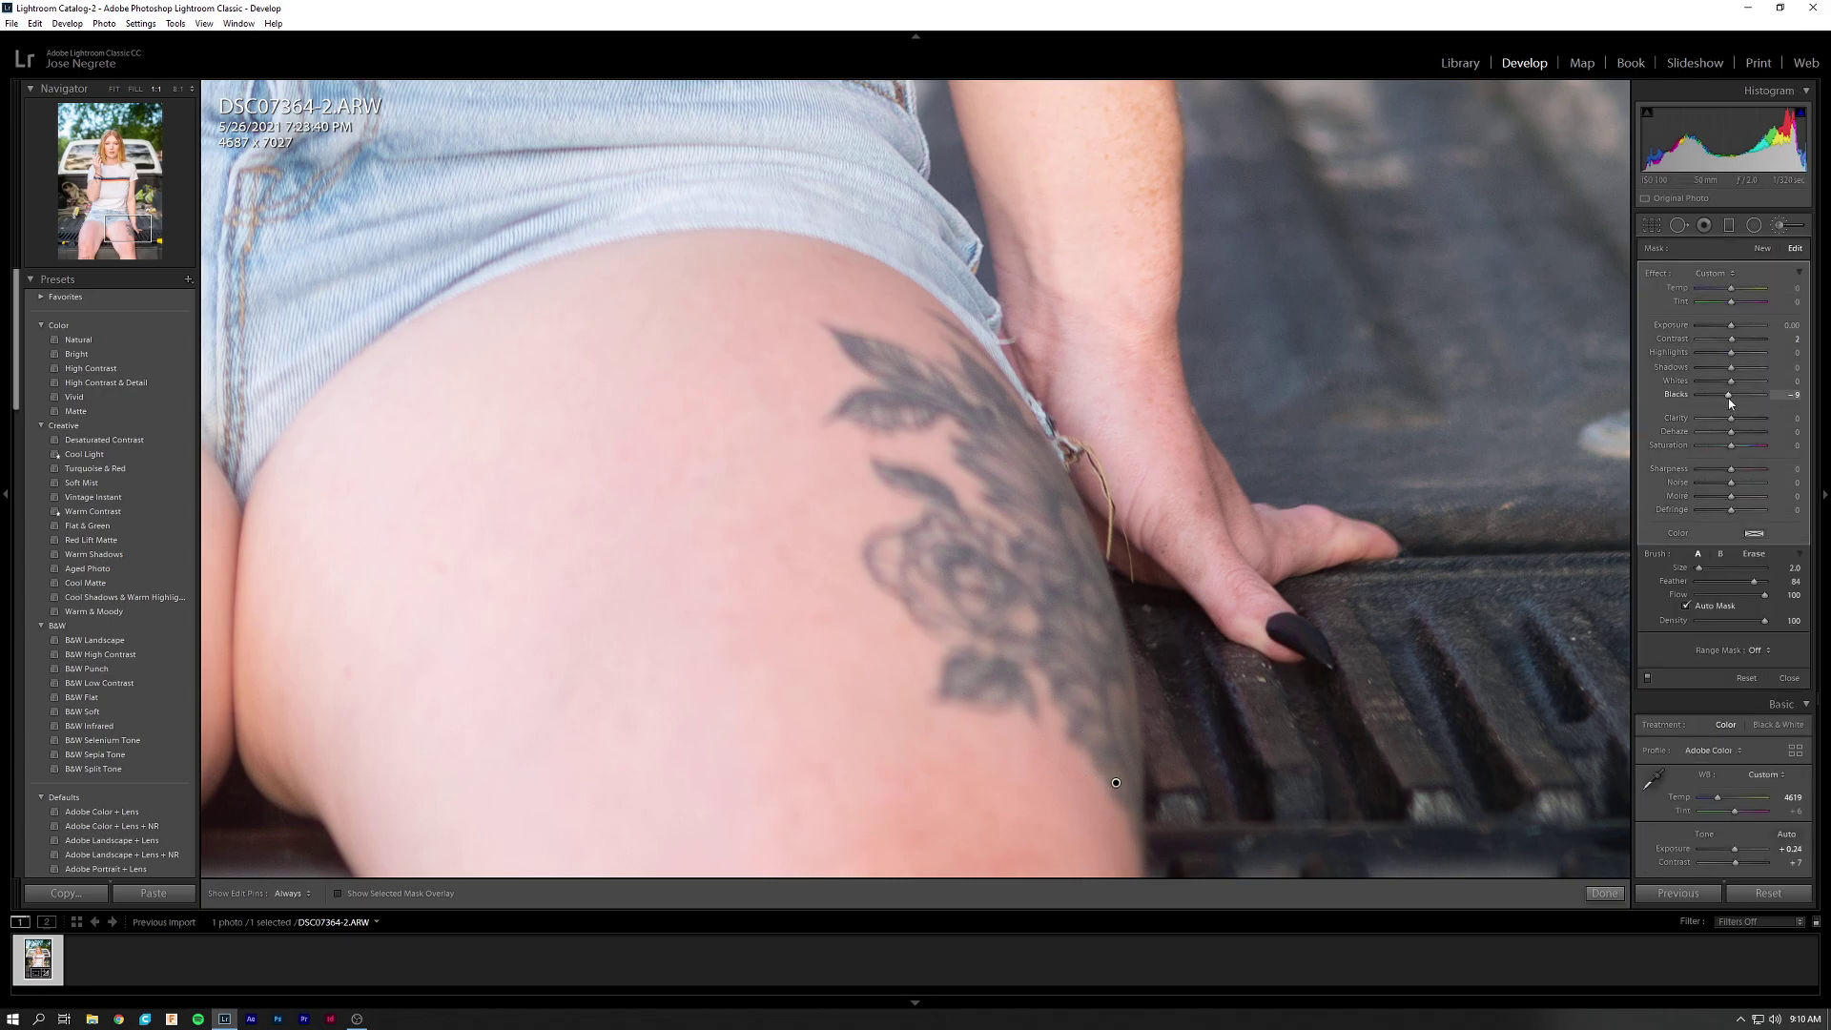
pyautogui.moveTo(1731, 403); pyautogui.dragTo(1728, 403)
pyautogui.click(1603, 894)
pyautogui.click(924, 498)
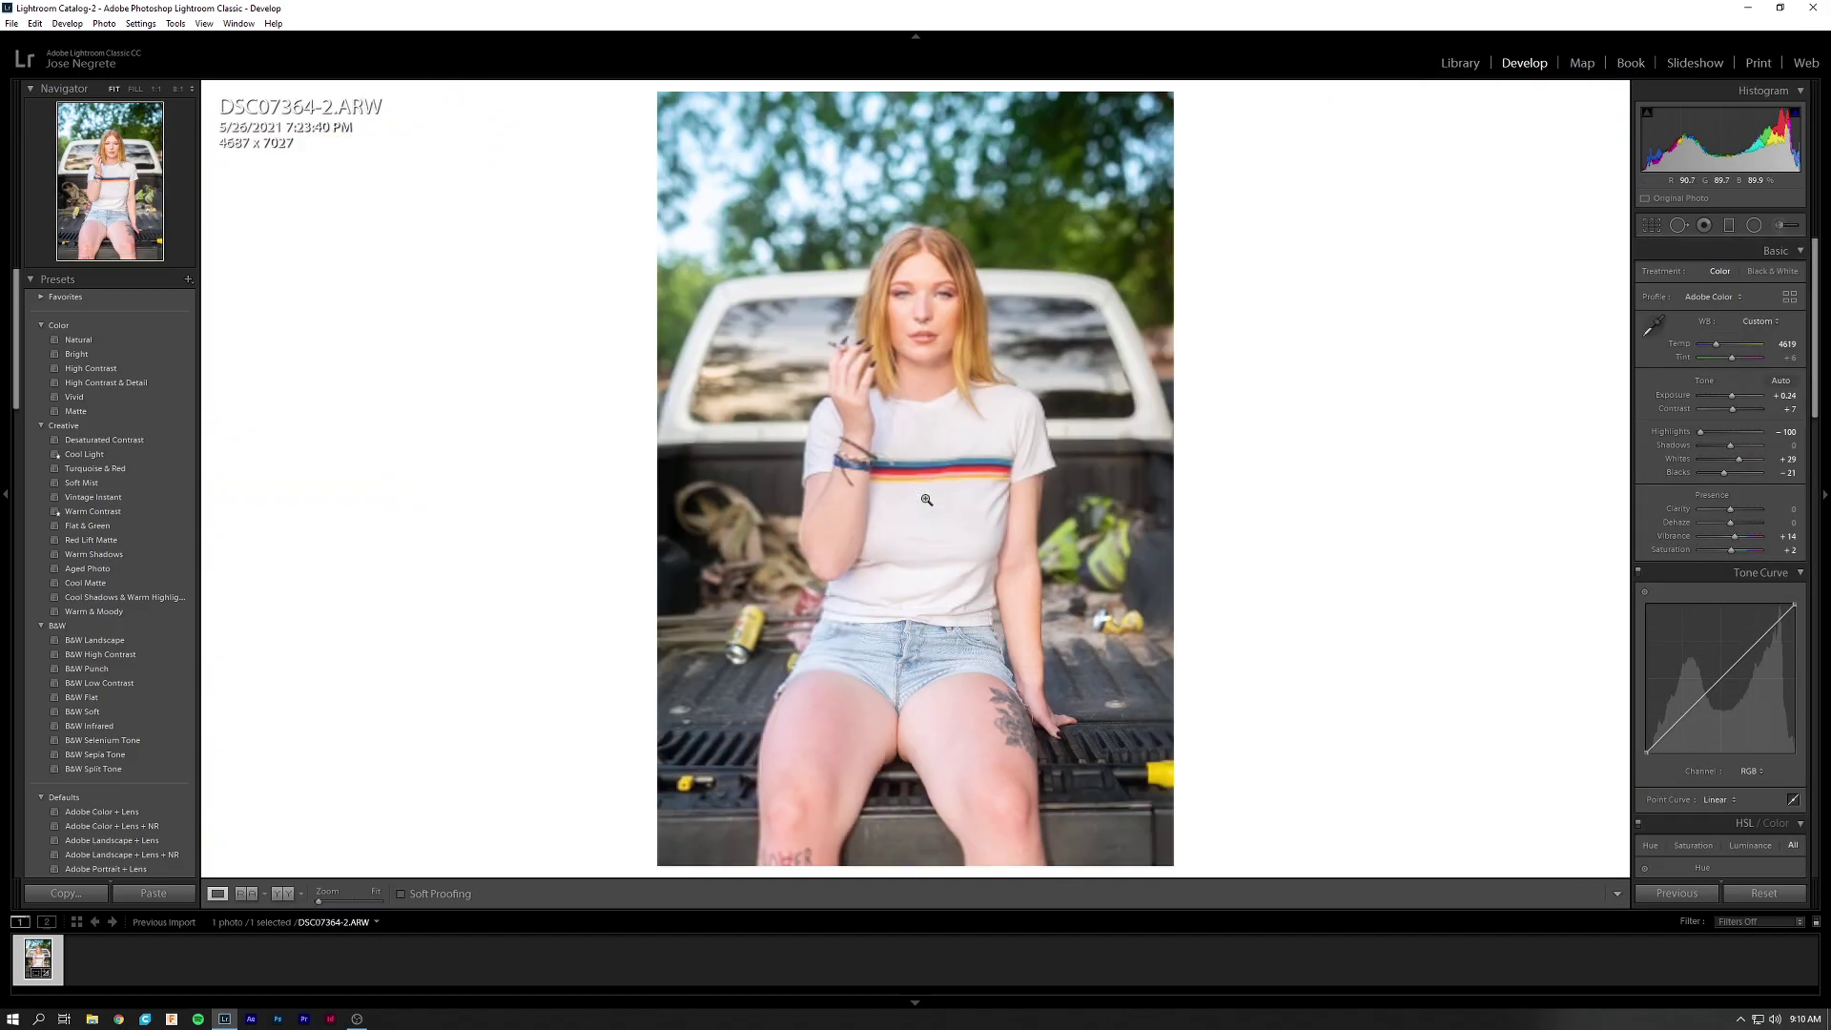
pyautogui.press('\\')
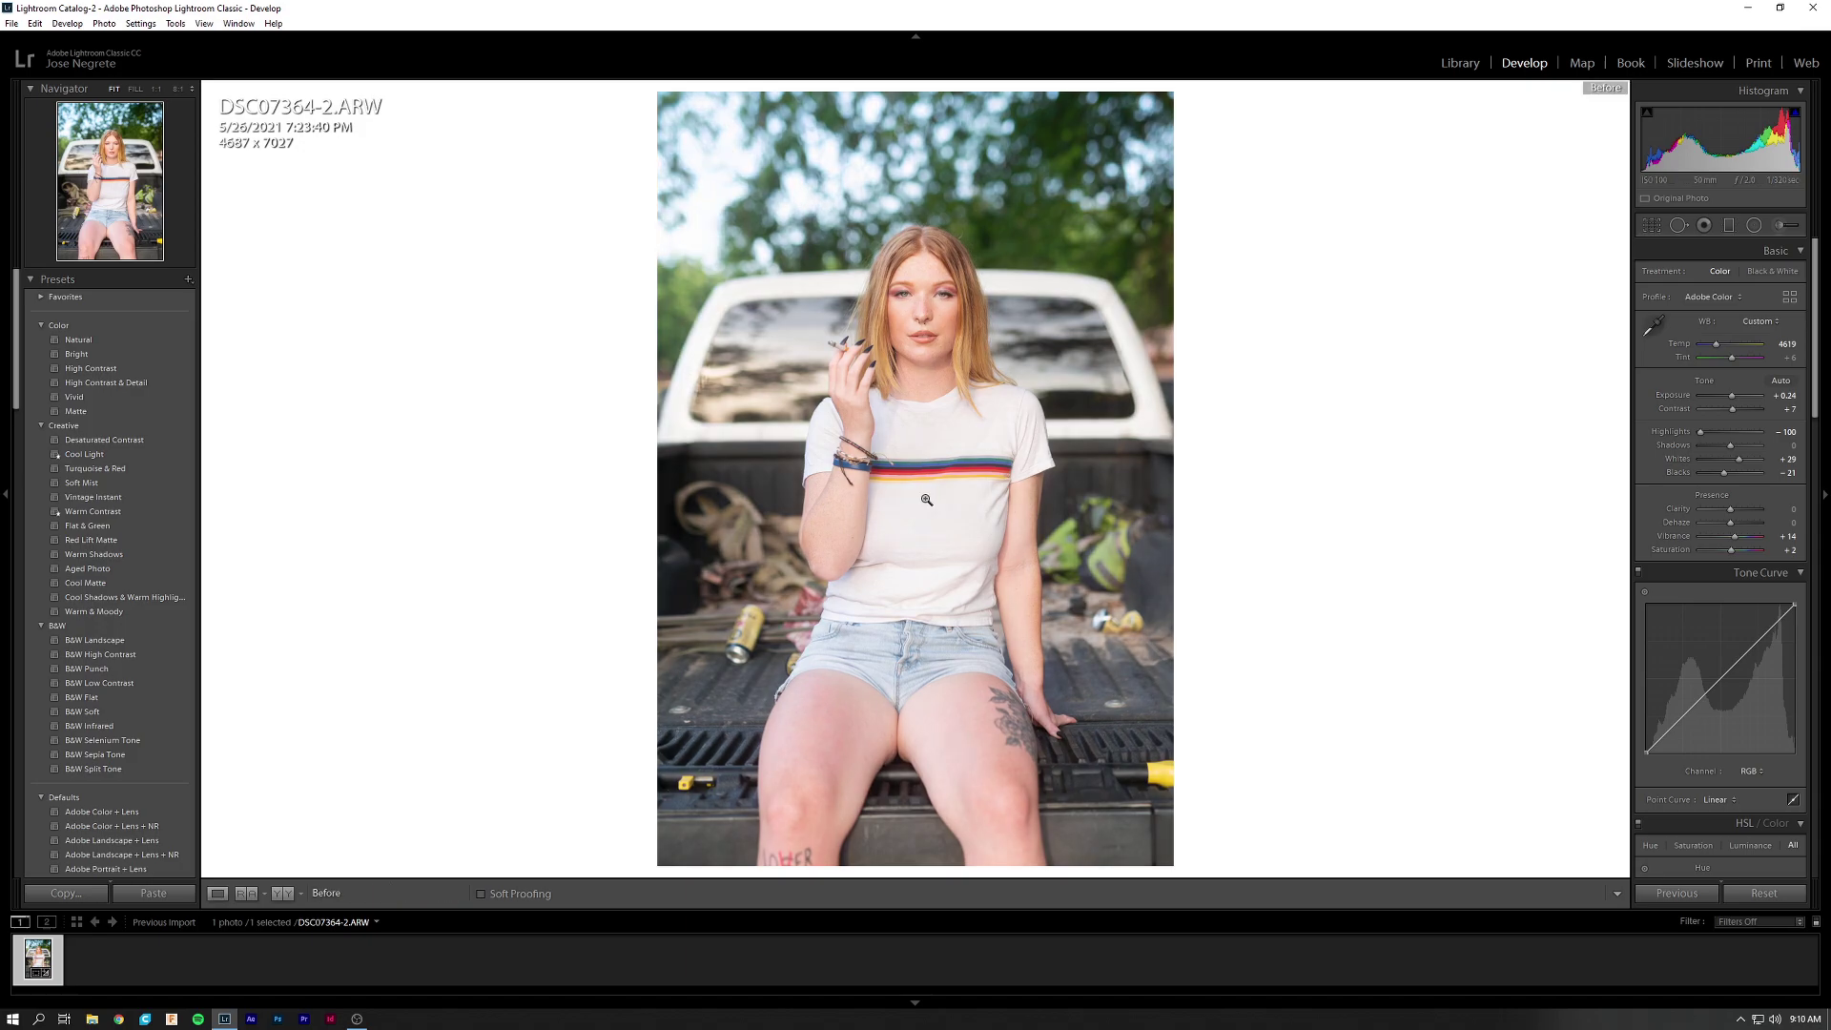
pyautogui.press('\\')
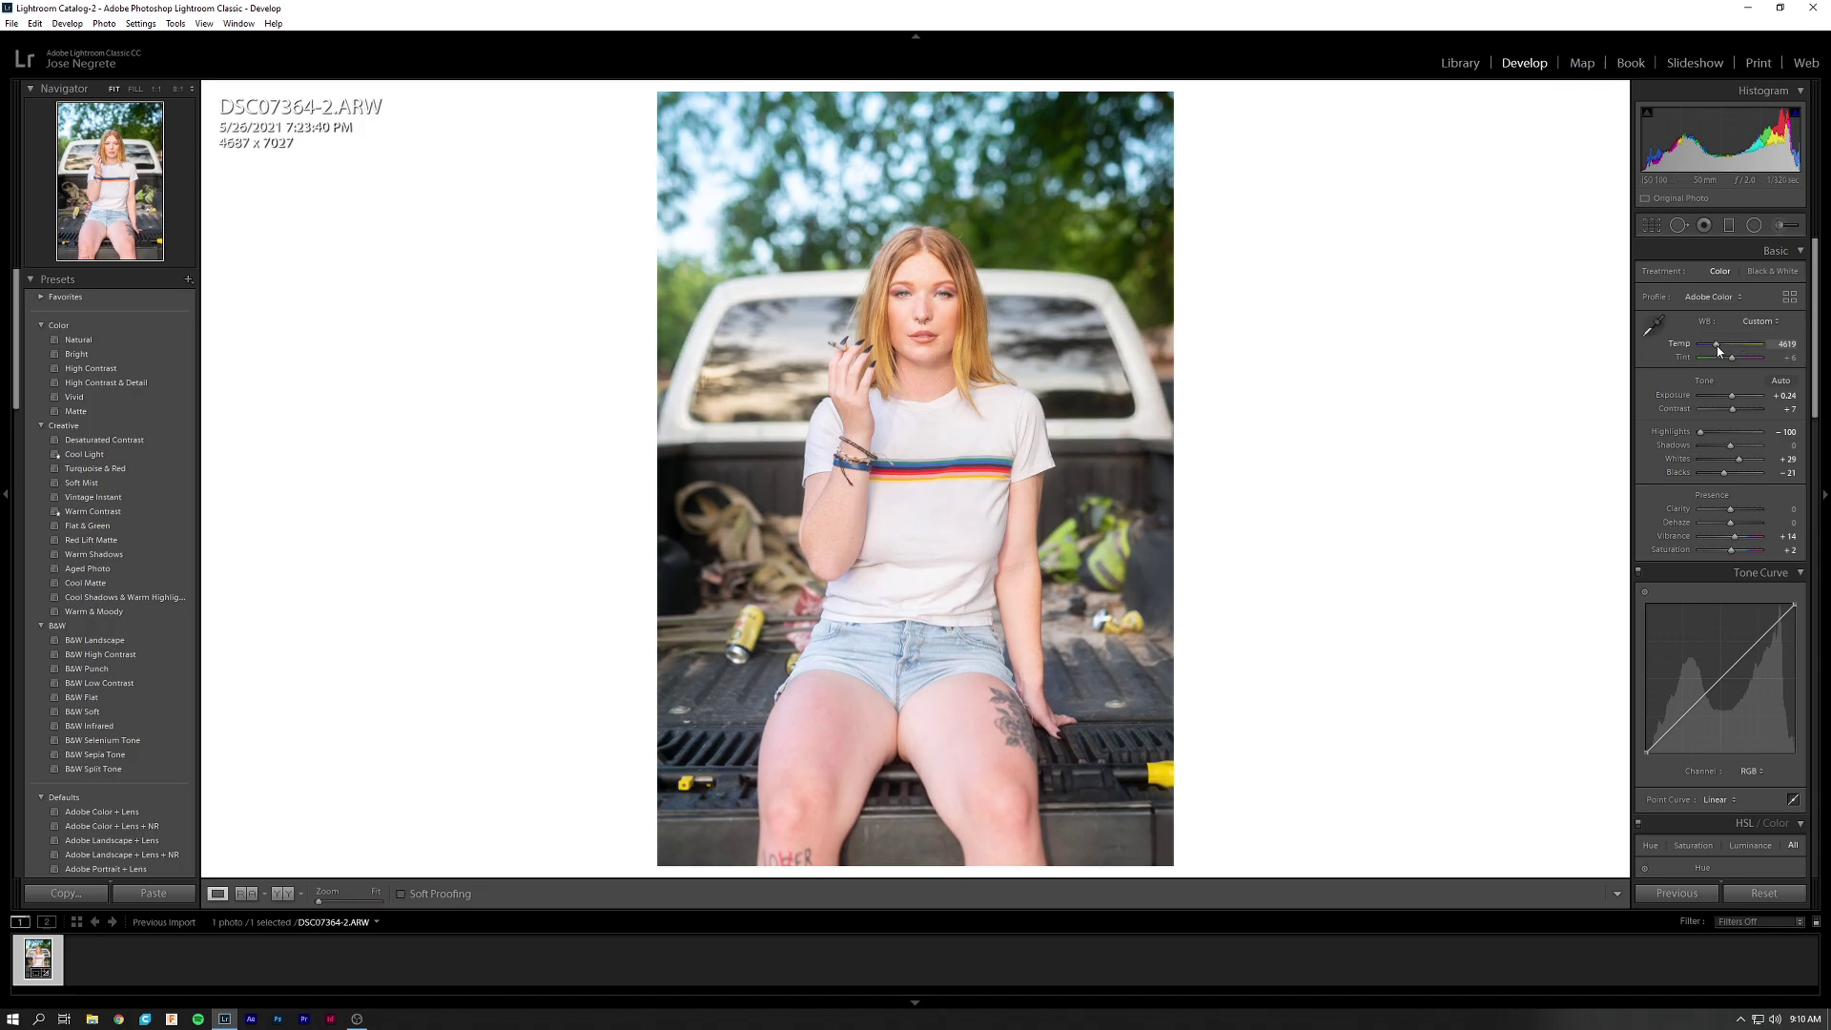
# Keep Temp at 4619, set Split Toning Shadows Saturation to 0, and zoom on the truck bed.
pyautogui.moveTo(1717, 349); pyautogui.dragTo(1715, 350)
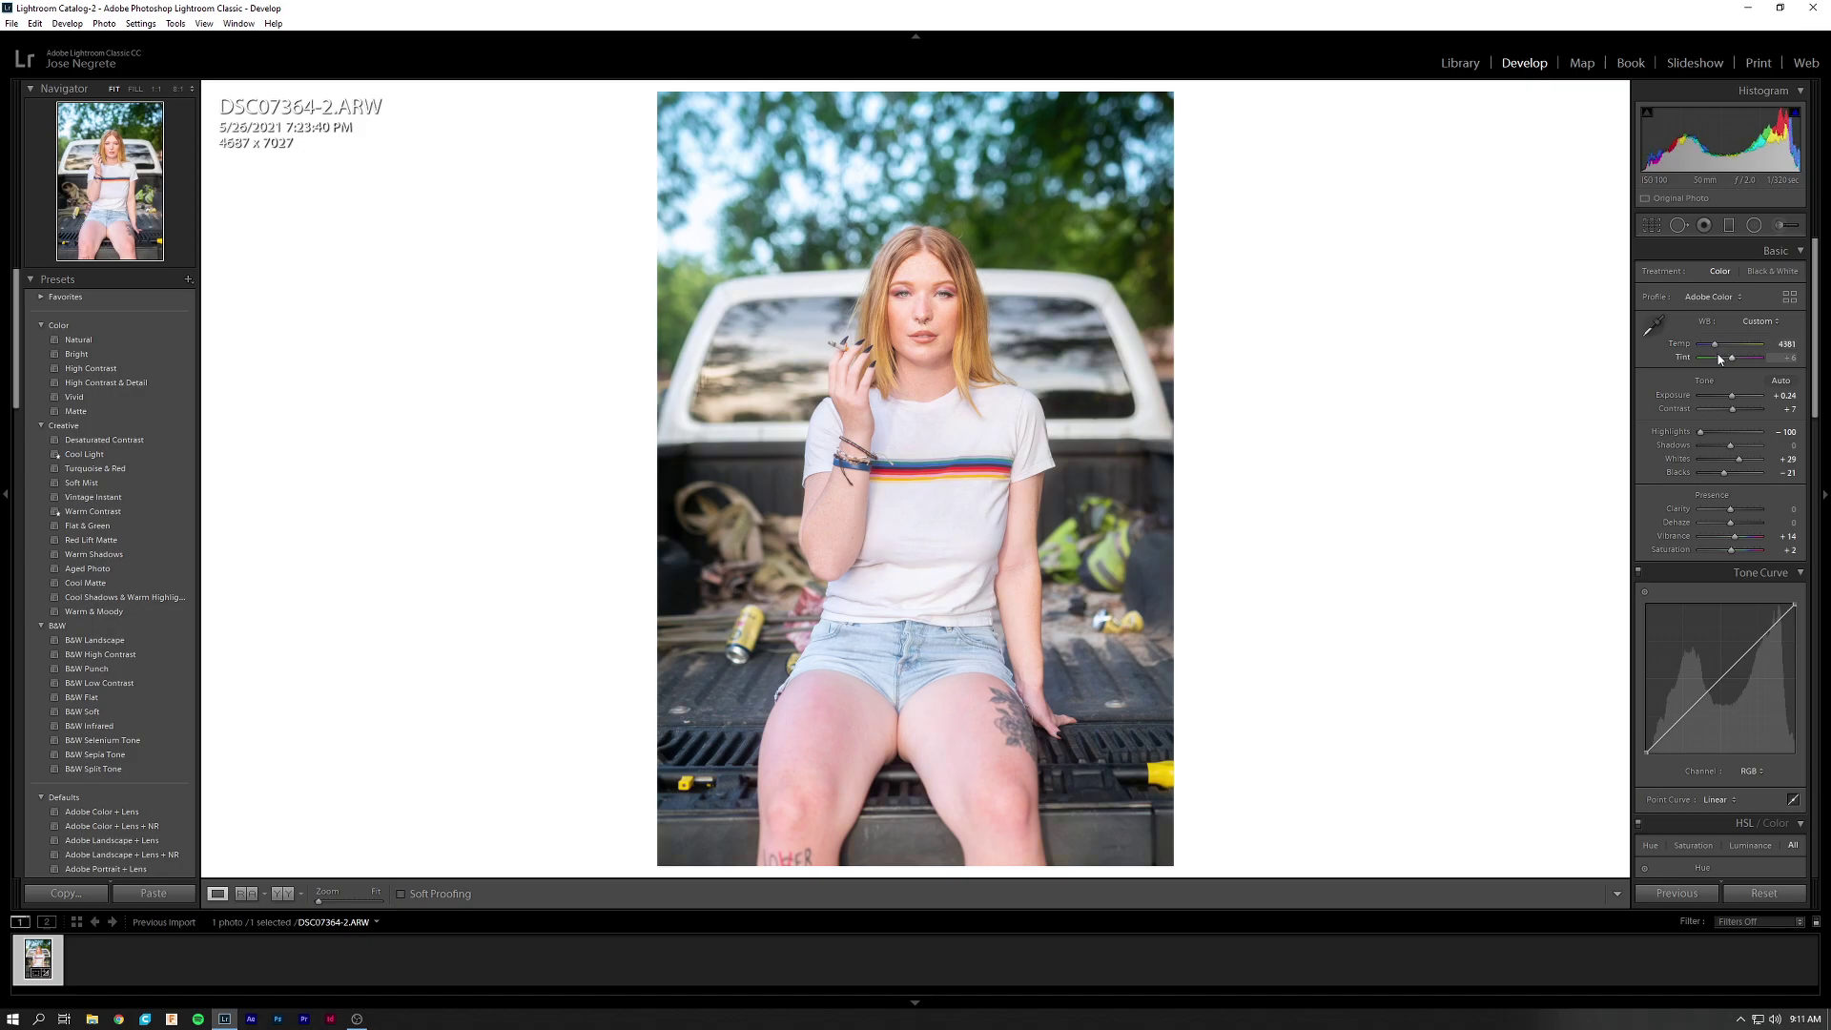
pyautogui.hotkey('ctrl', 'z')
pyautogui.scroll(-10, 1679, 498)
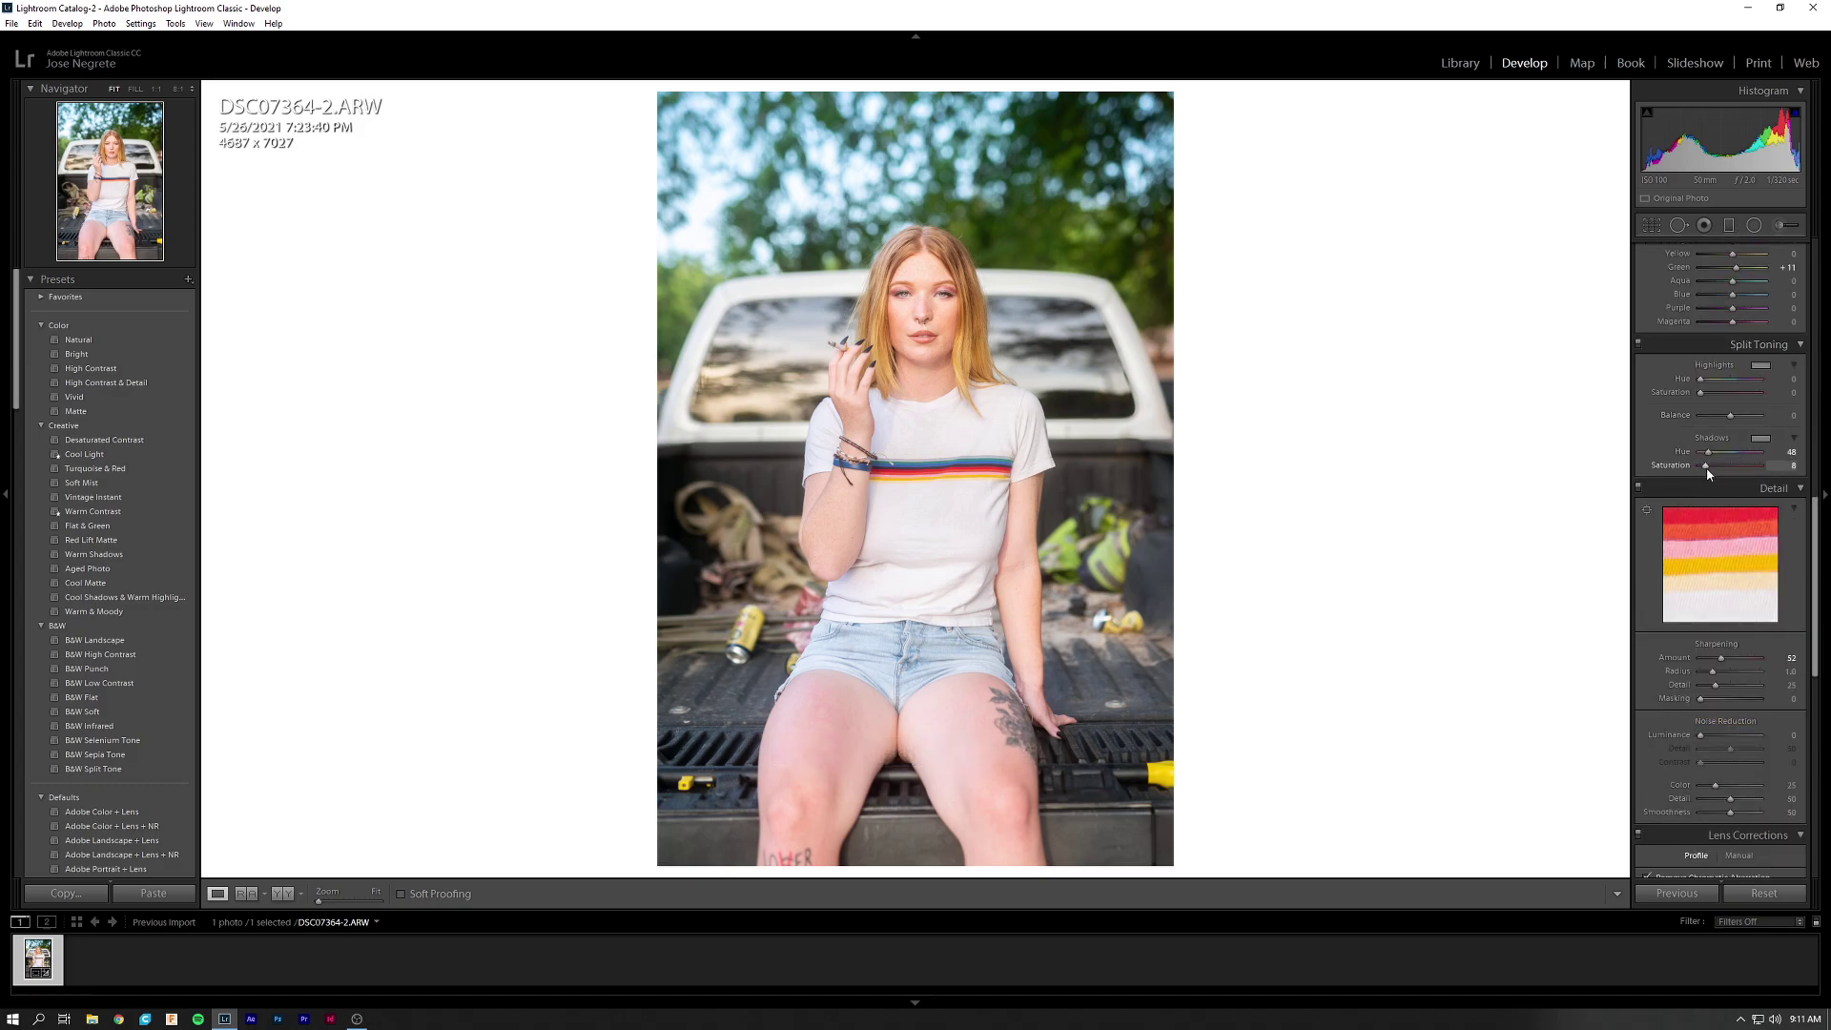
pyautogui.moveTo(1707, 467); pyautogui.dragTo(1698, 468)
pyautogui.press('\\')
pyautogui.press('\\')
pyautogui.moveTo(686, 711); pyautogui.dragTo(760, 515)
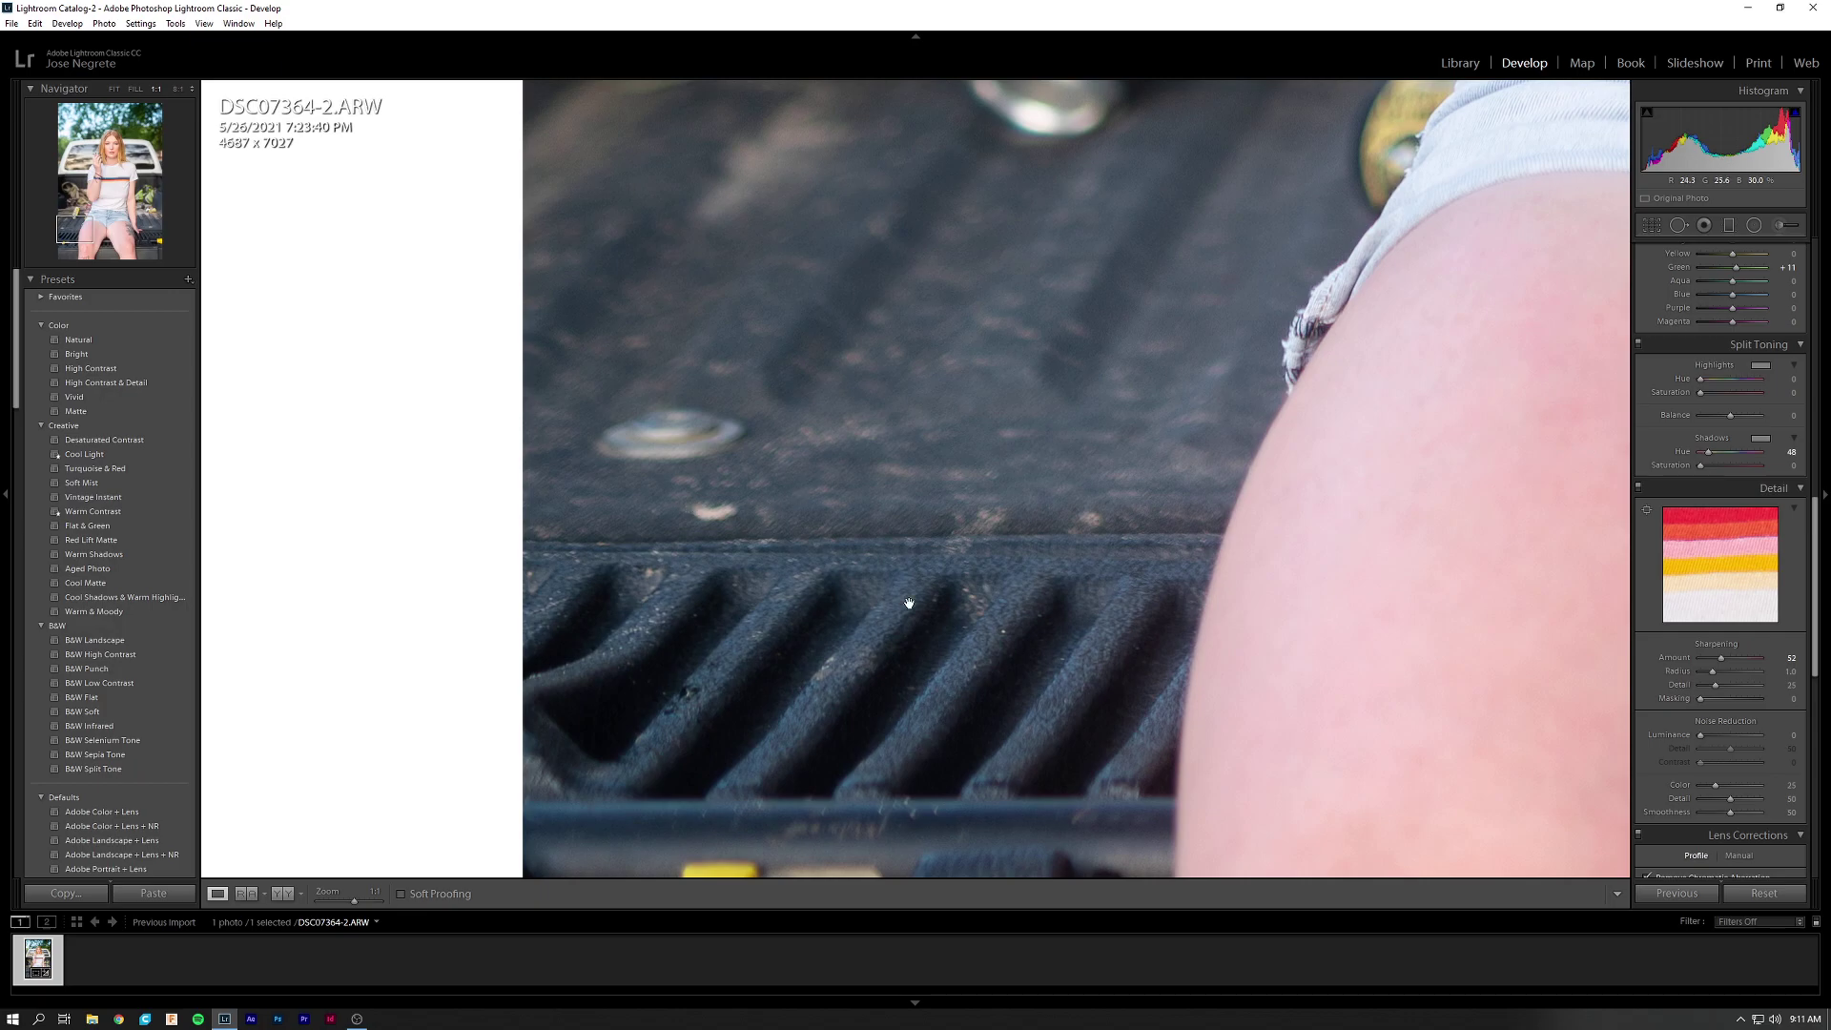
# Heal the small speck on the truck bed beside her thigh with Spot Removal, then fit the photo.
pyautogui.click(1678, 225)
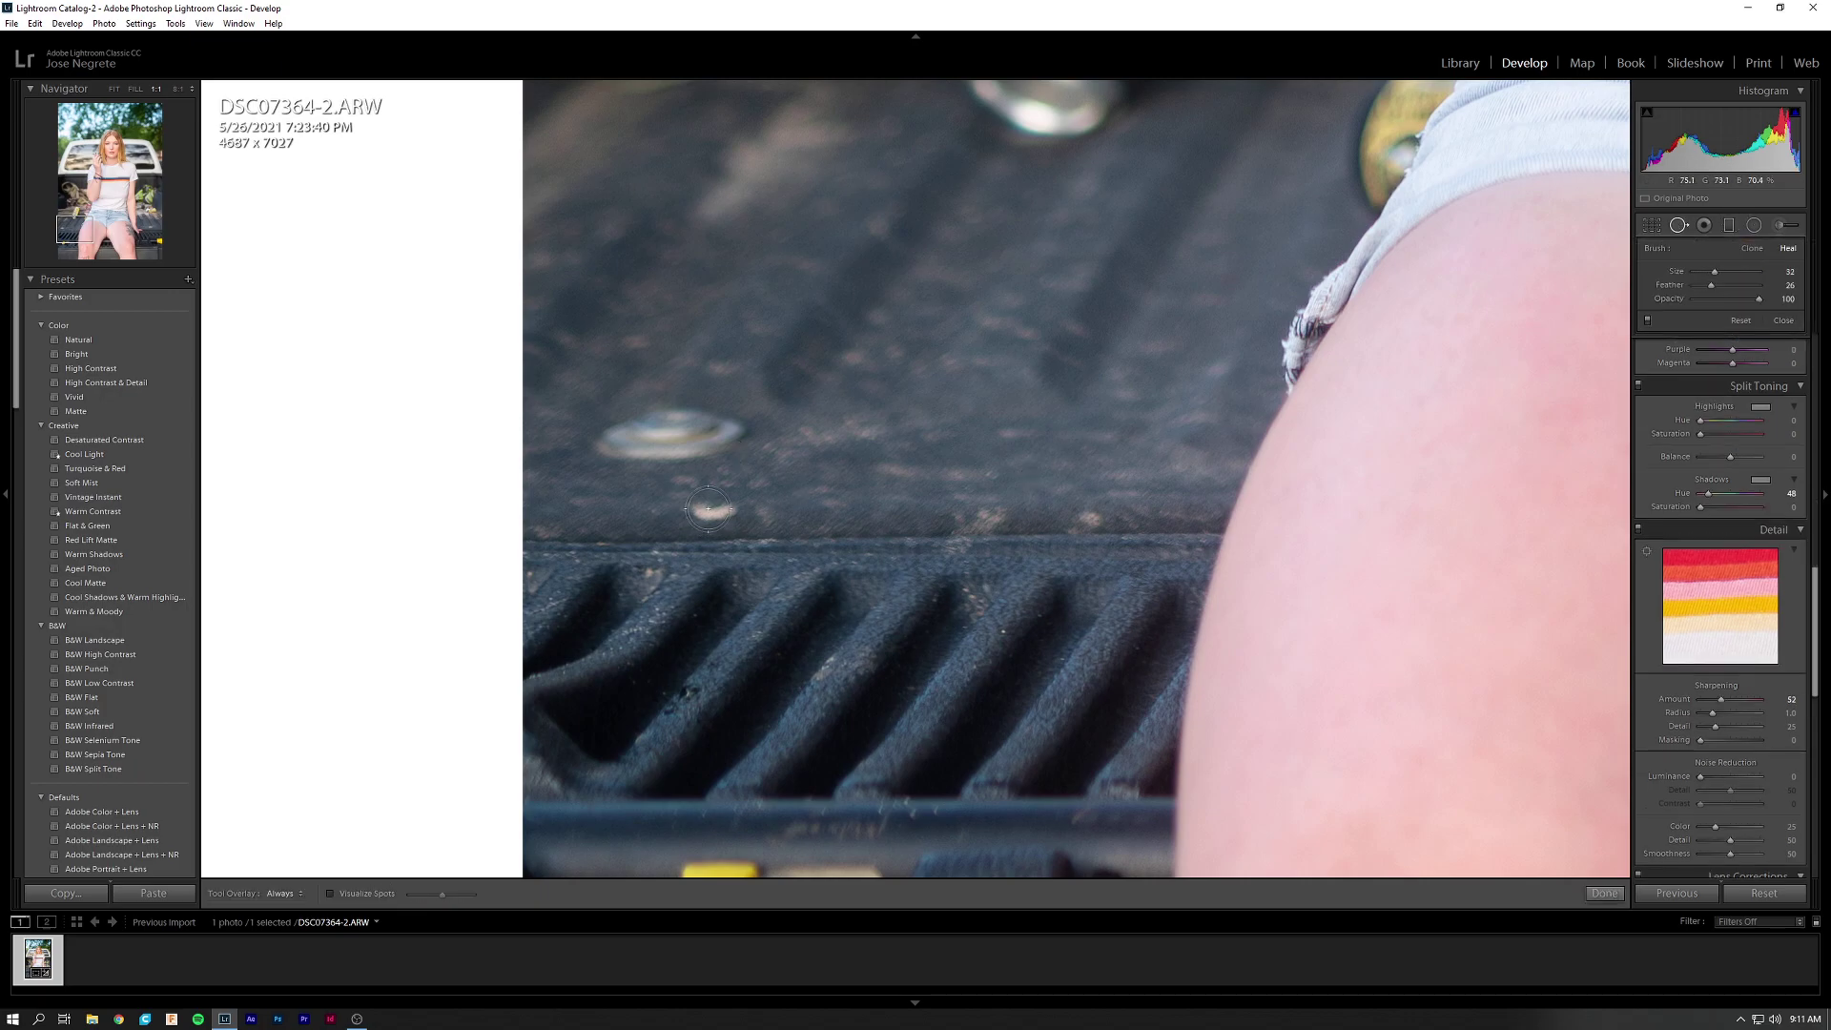
pyautogui.scroll(-3, 699, 511)
pyautogui.scroll(-3, 699, 512)
pyautogui.moveTo(699, 511); pyautogui.dragTo(737, 512)
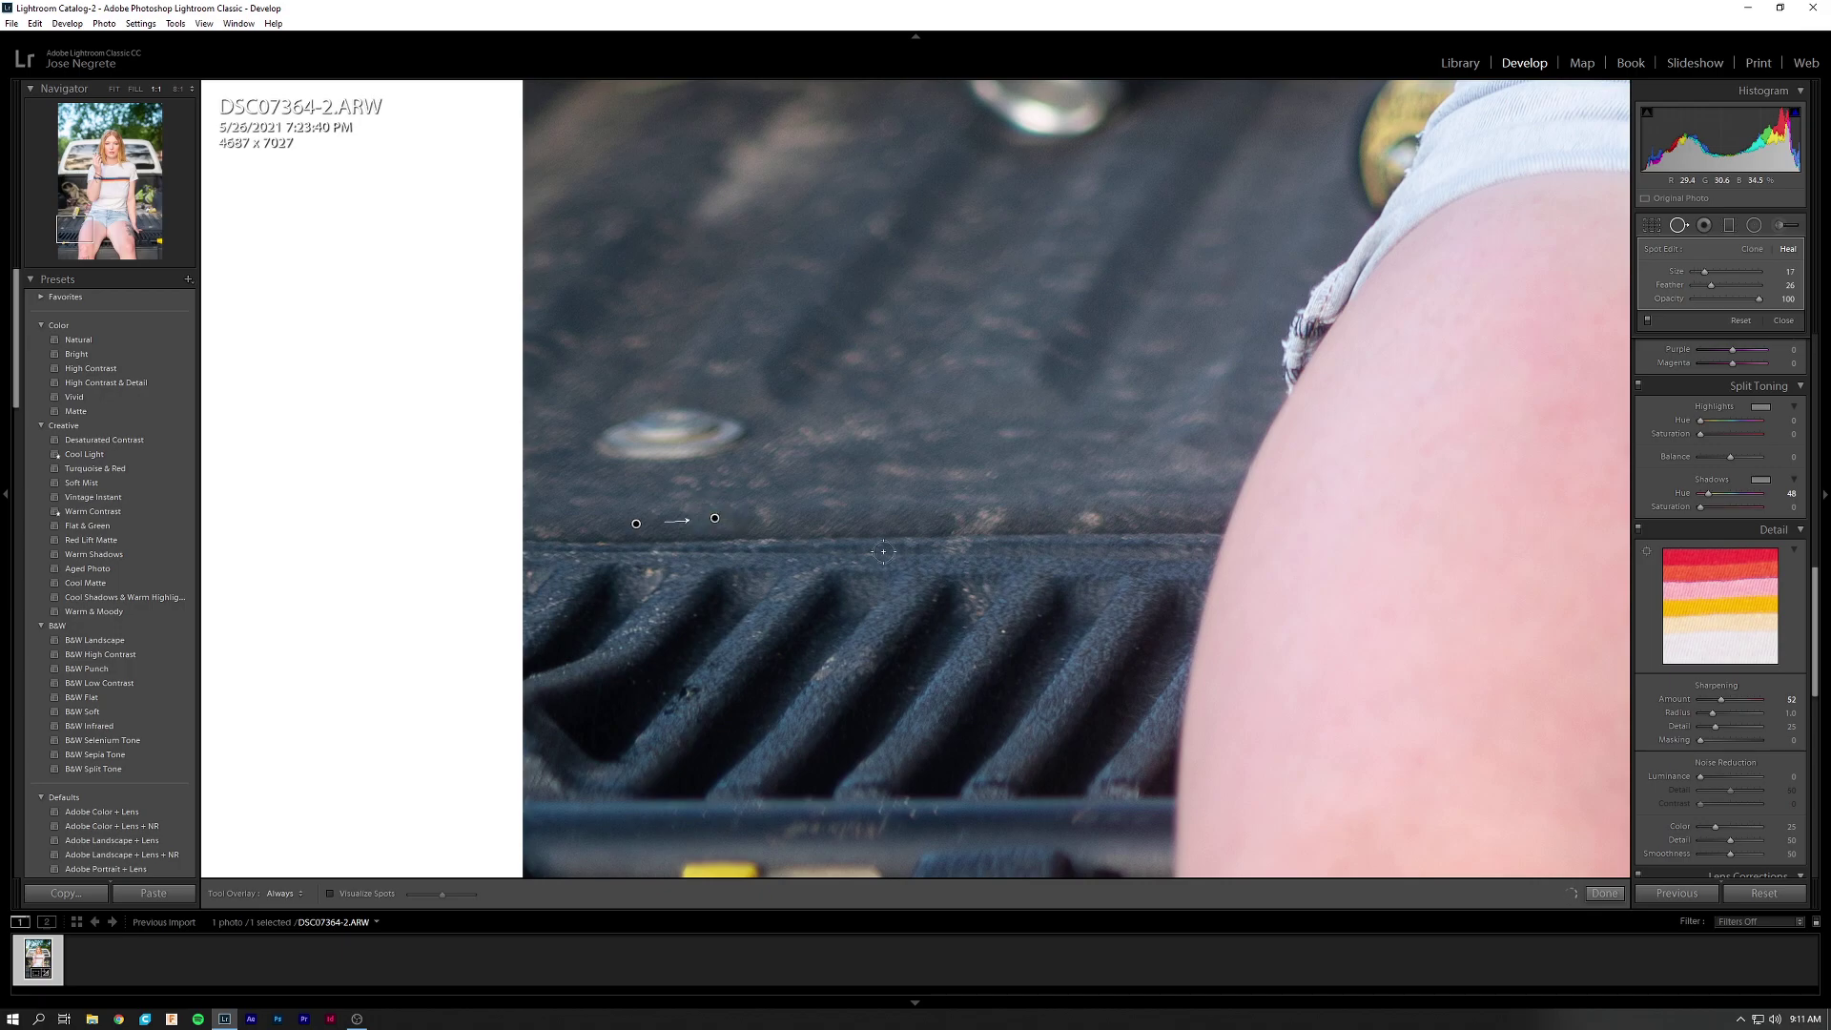
pyautogui.press('q')
pyautogui.moveTo(952, 543); pyautogui.dragTo(789, 519)
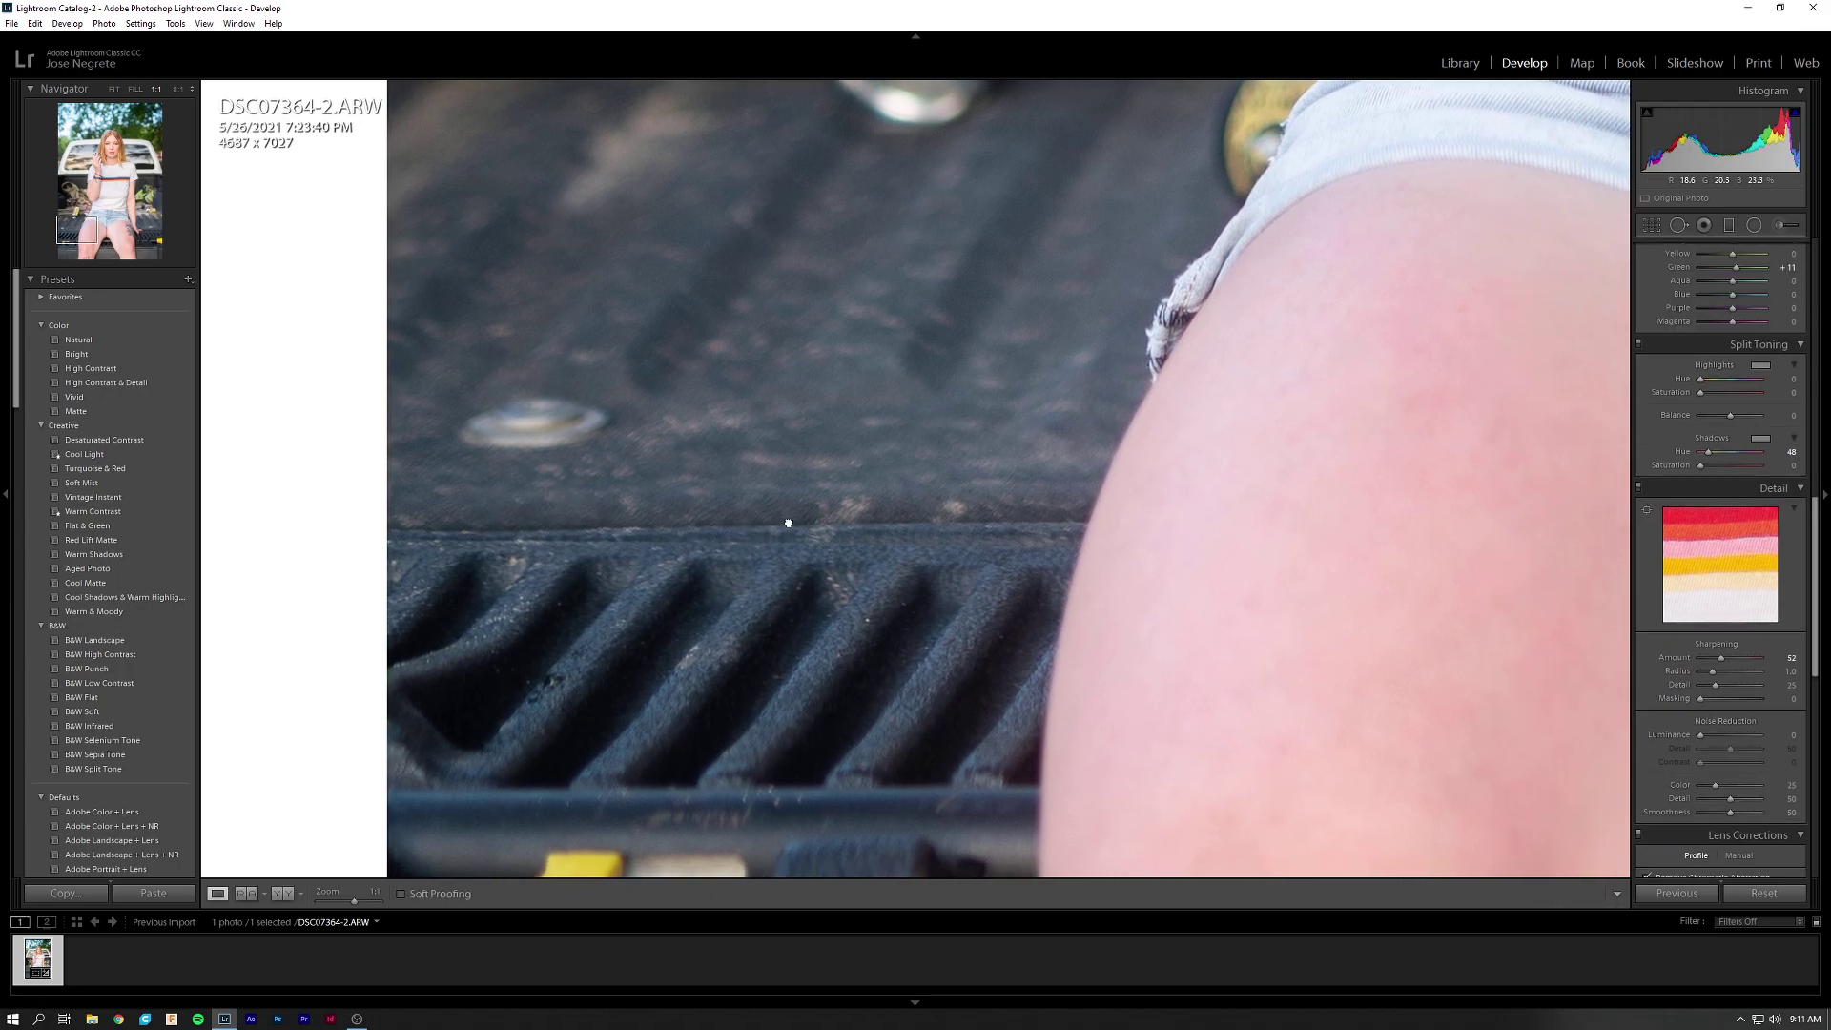
pyautogui.click(789, 518)
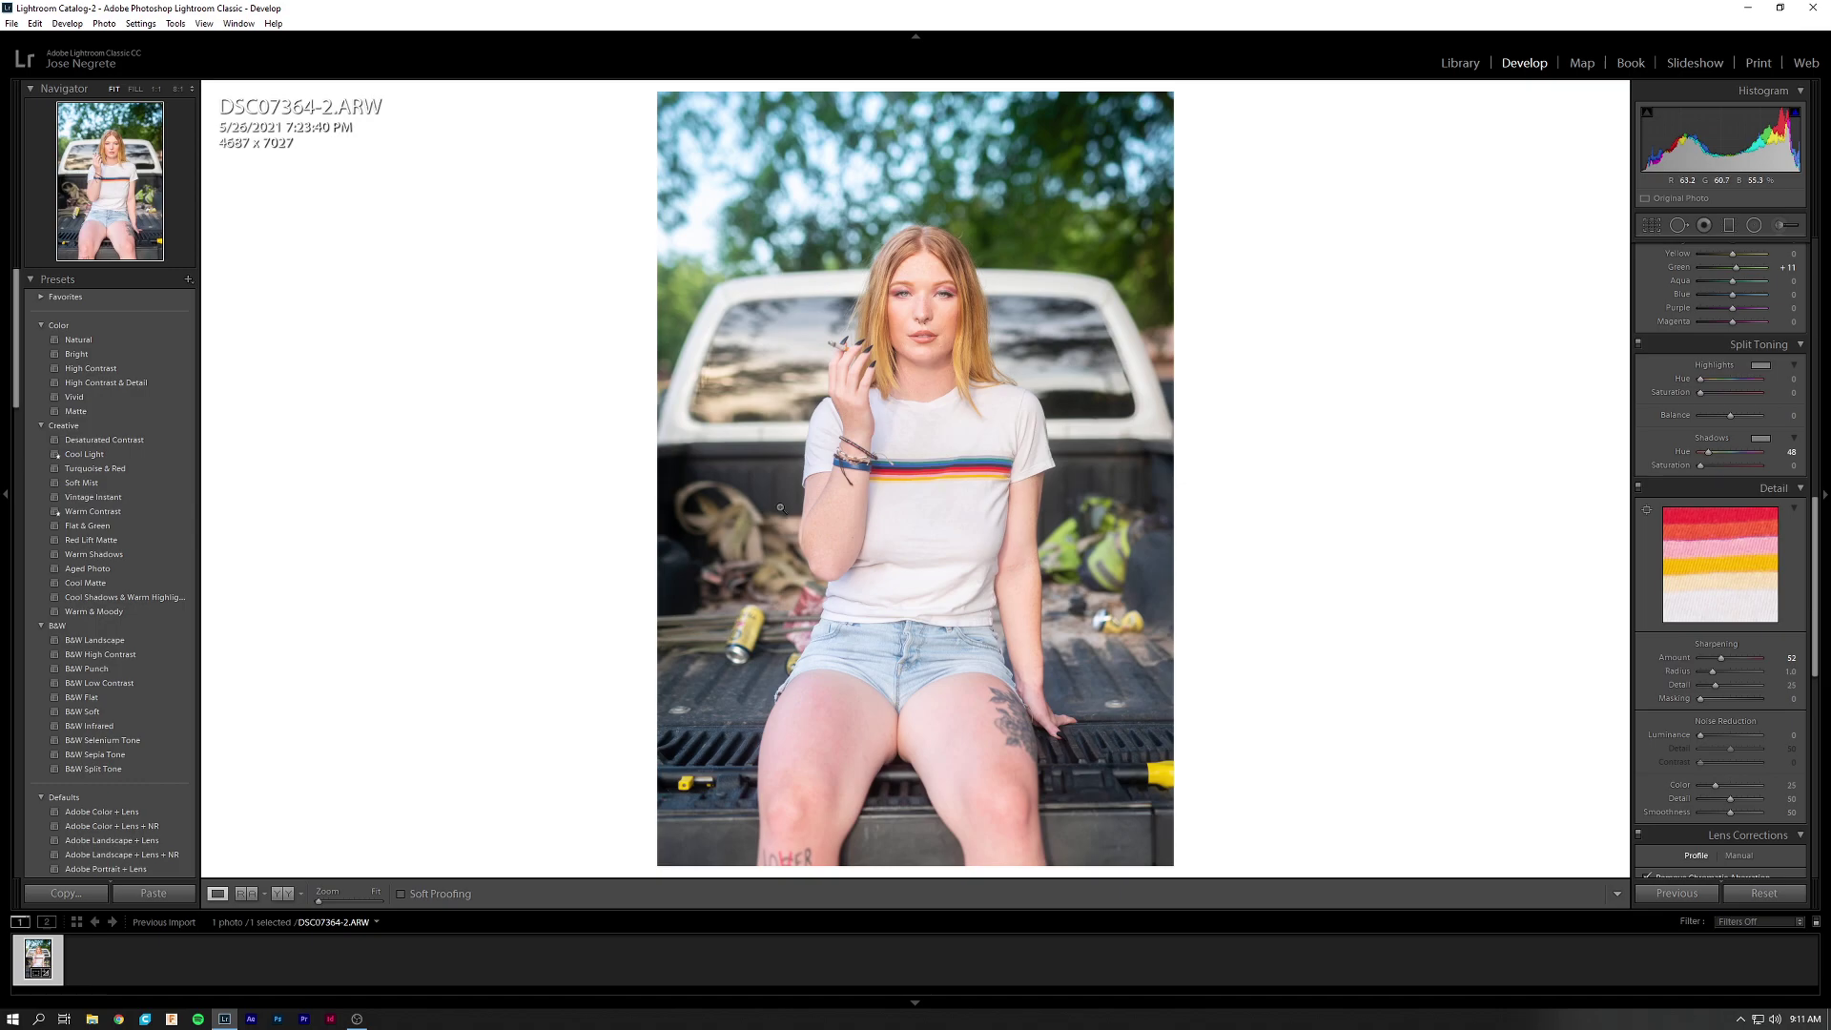
# Inspect the hair, eyes, face, hand and chest at 1:1, then return to the Fit view.
pyautogui.click(982, 206)
pyautogui.moveTo(982, 206); pyautogui.dragTo(1219, 435)
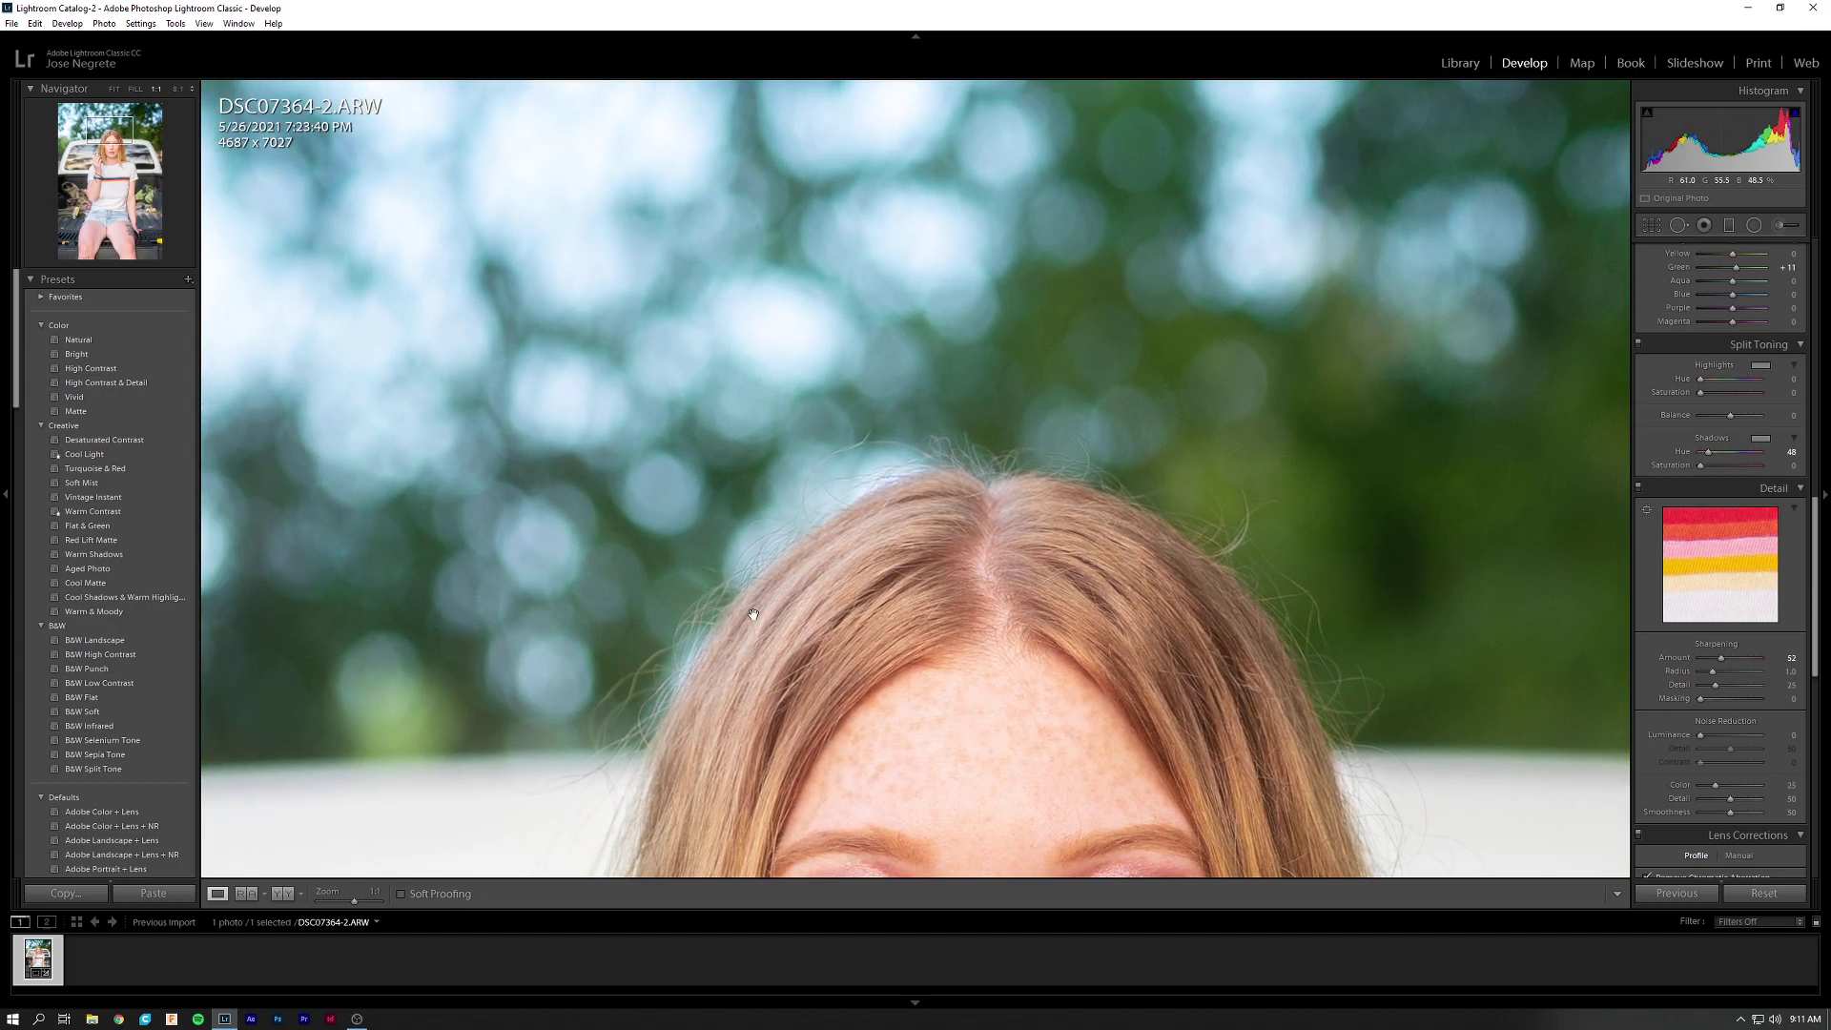
pyautogui.moveTo(750, 610); pyautogui.dragTo(939, 459)
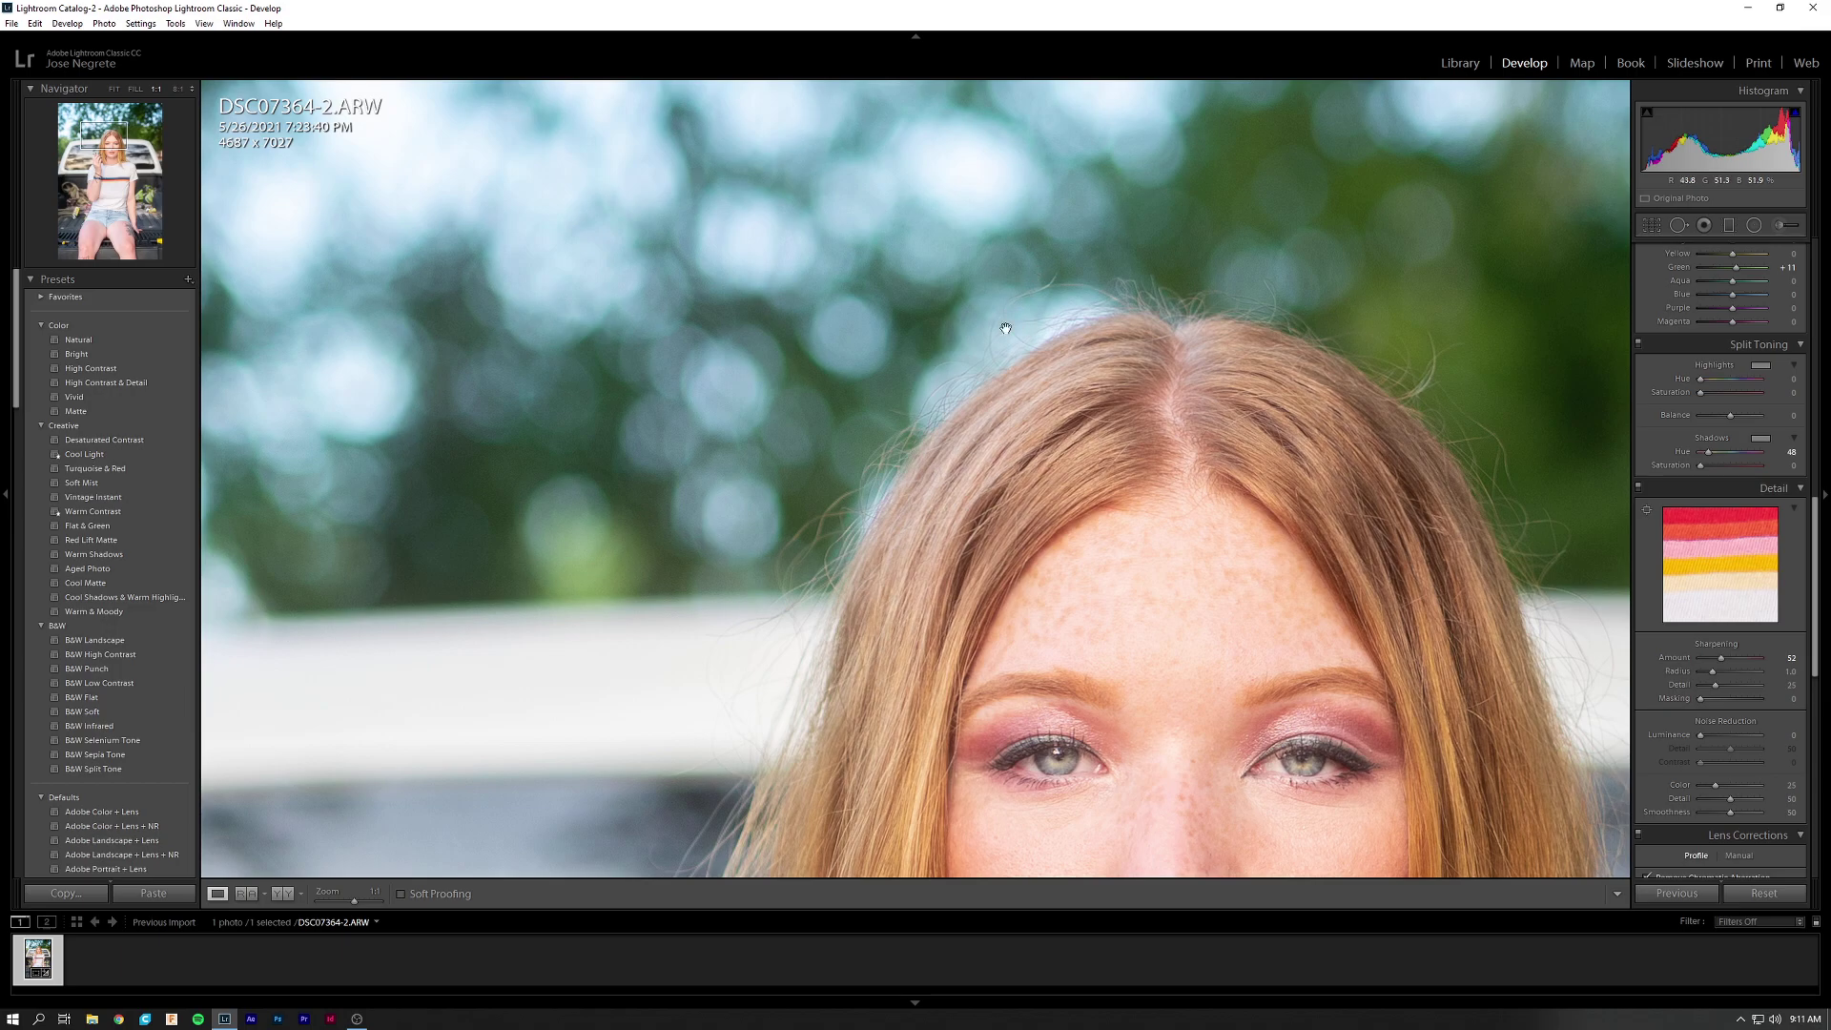
pyautogui.moveTo(1020, 508)
pyautogui.mouseDown()
pyautogui.moveTo(728, 275)
pyautogui.moveTo(908, 556)
pyautogui.moveTo(995, 486)
pyautogui.mouseUp()
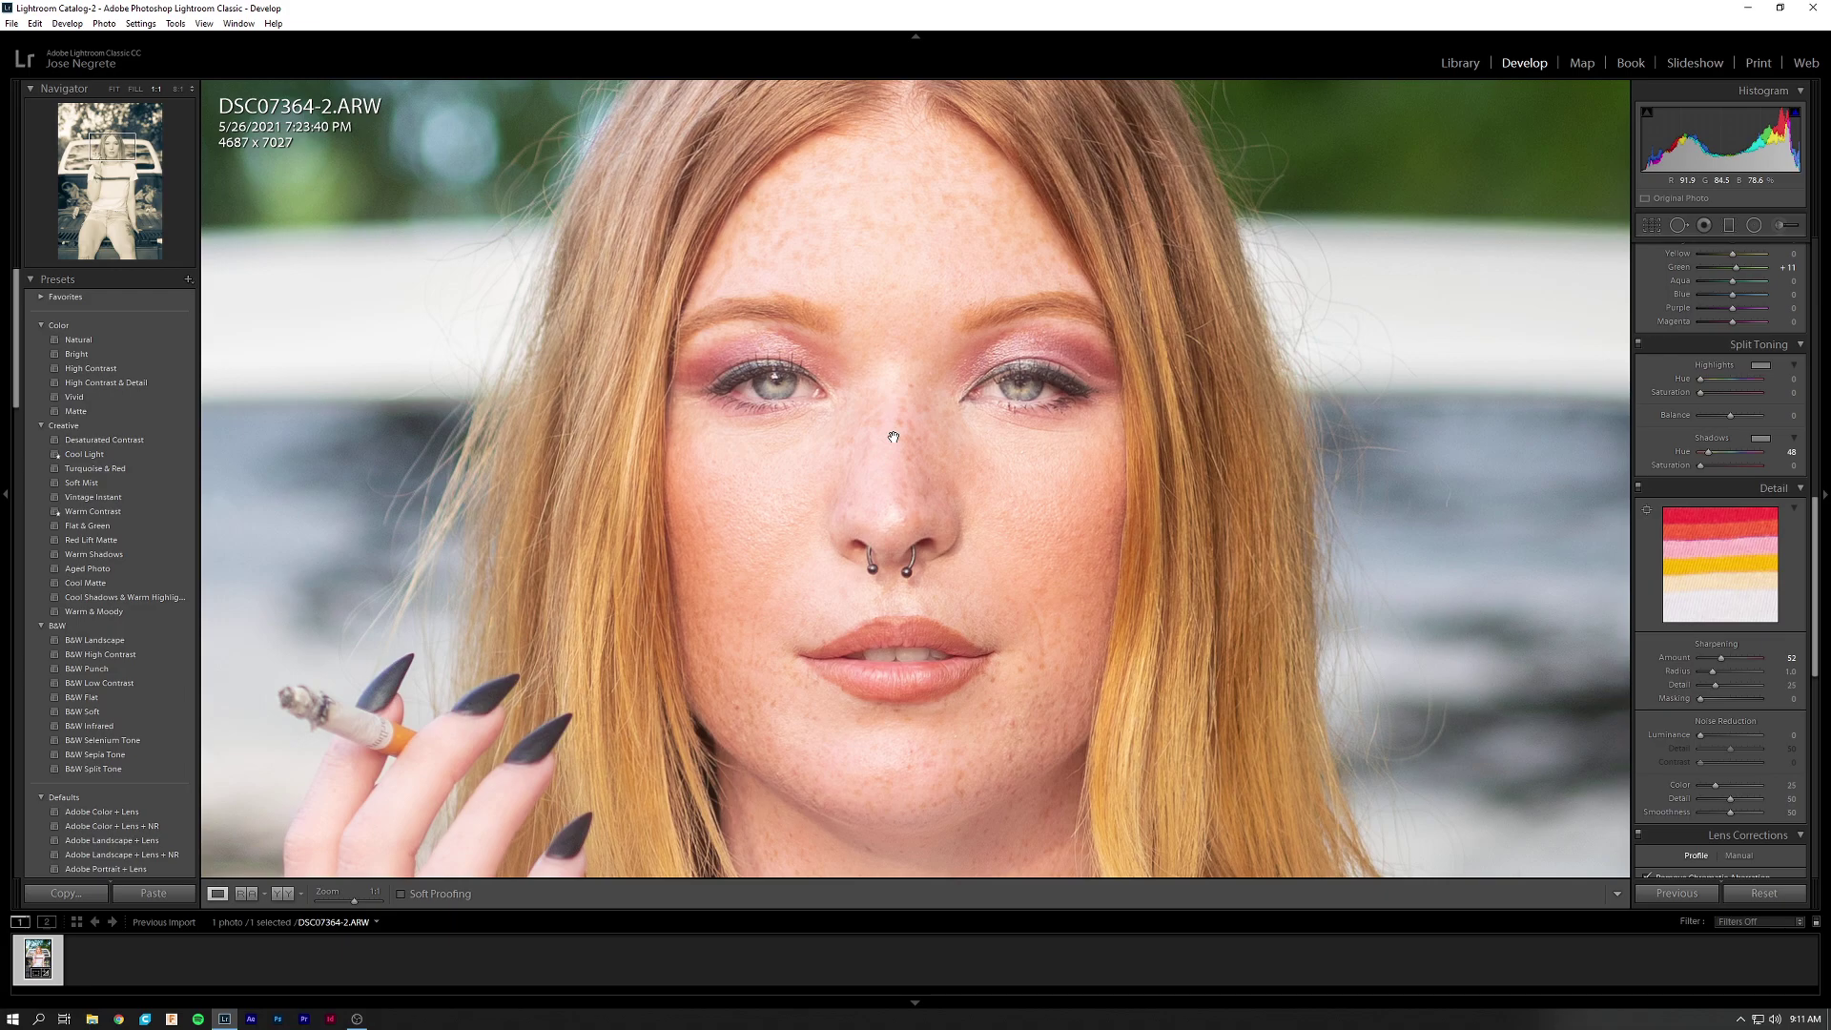
pyautogui.moveTo(879, 571); pyautogui.dragTo(1046, 198)
pyautogui.moveTo(1133, 619); pyautogui.dragTo(1077, 400)
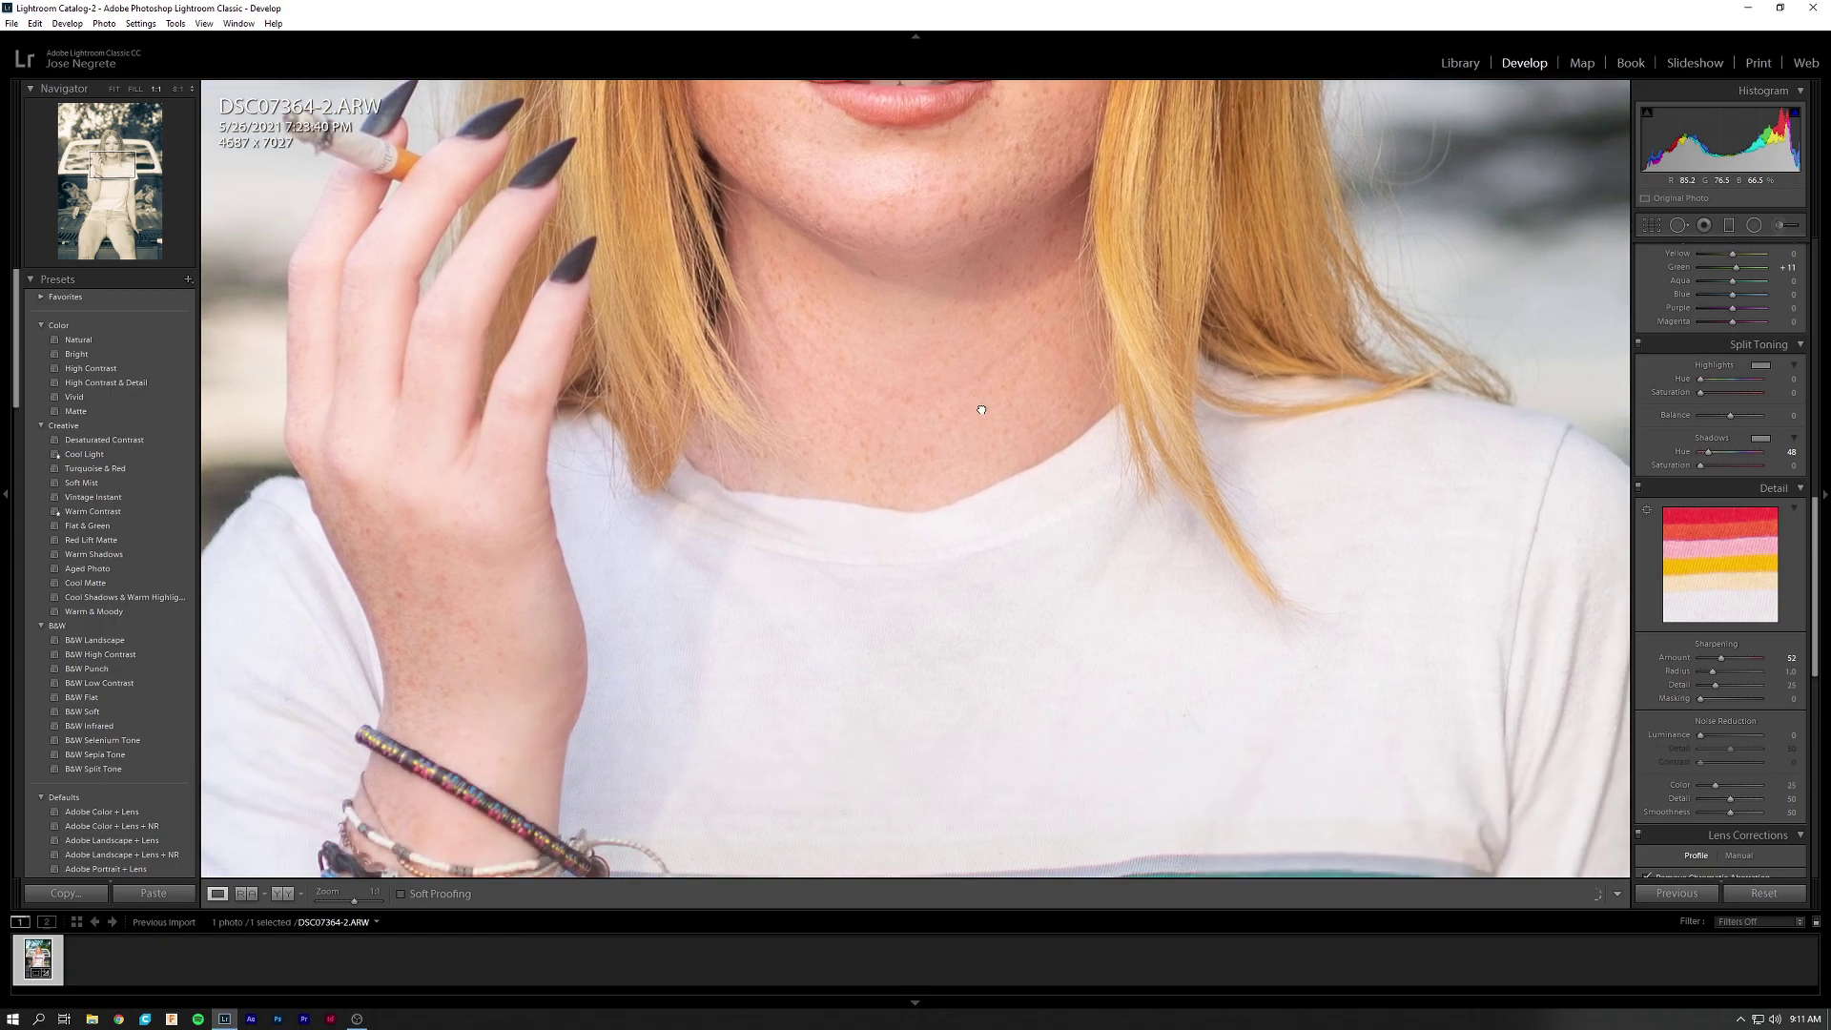
pyautogui.click(921, 556)
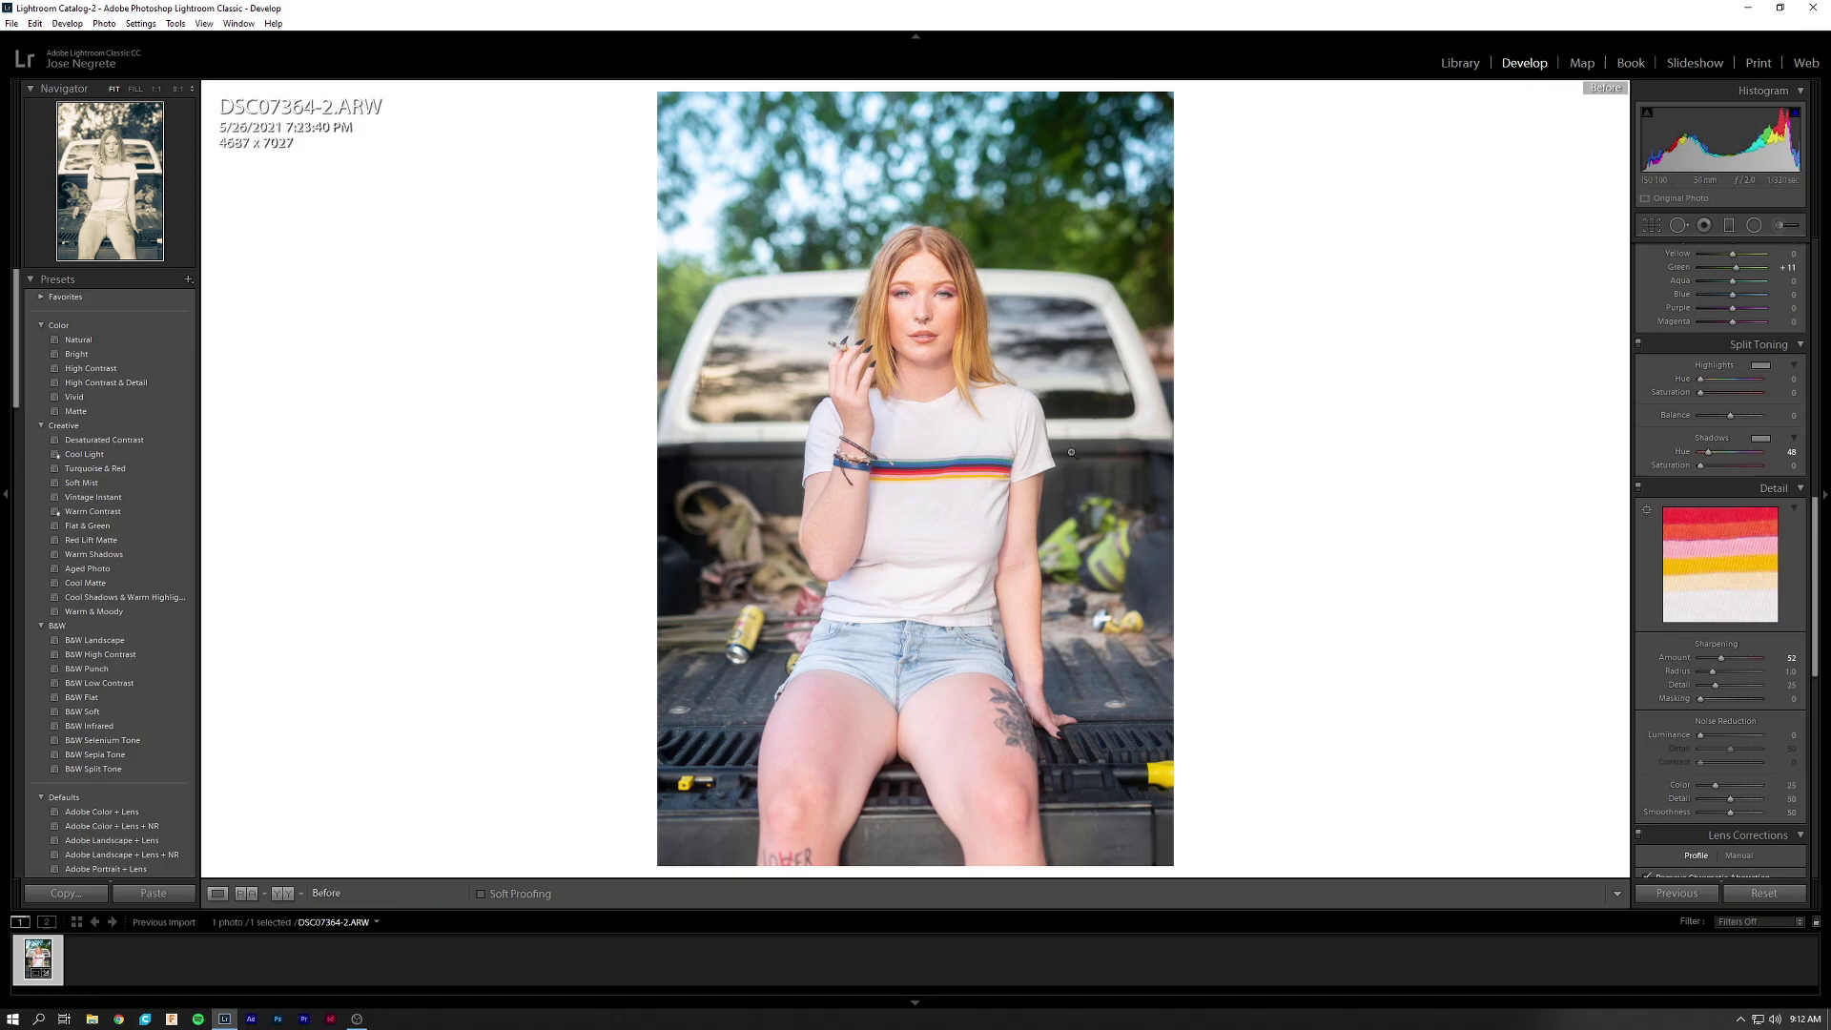
# Scroll the right panel back up to the Basic panel showing Temp 4619 and Exposure +0.24.
pyautogui.scroll(5, 1677, 412)
pyautogui.scroll(4, 1676, 408)
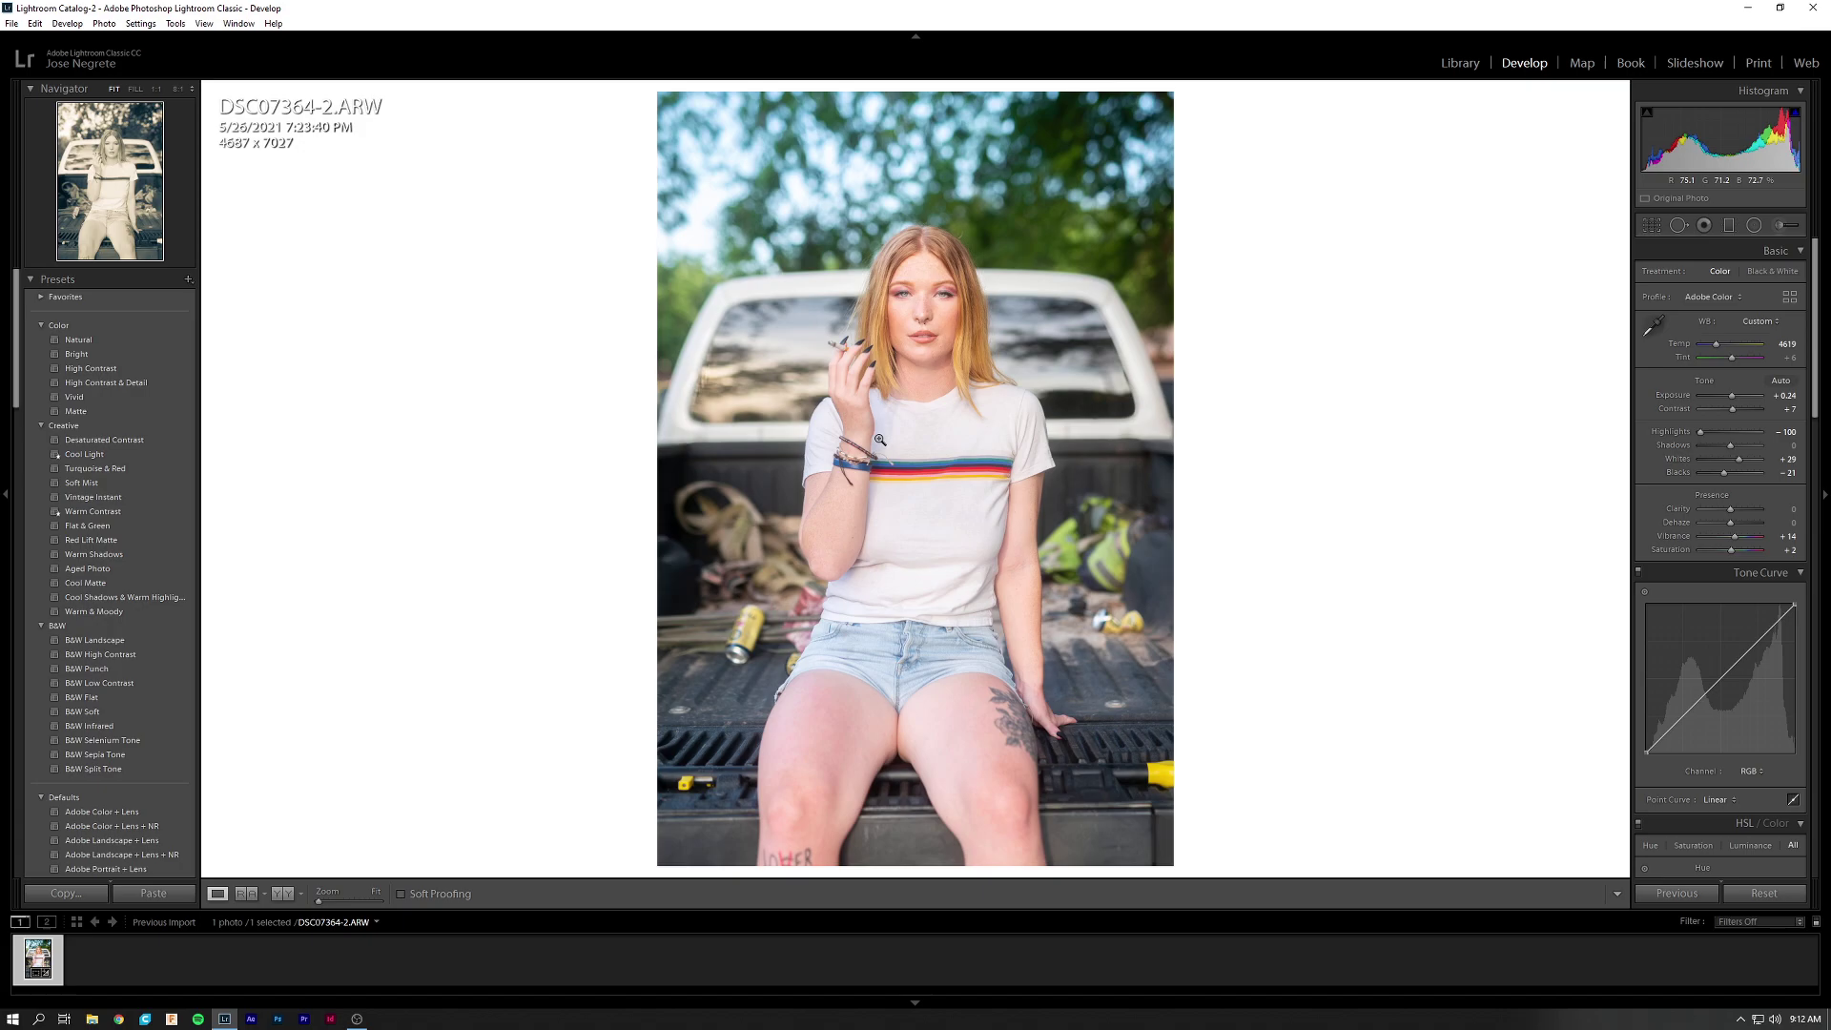
# Try raising Aqua saturation, reset it to 0, and boost Blue saturation to +49.
pyautogui.scroll(-5, 1697, 485)
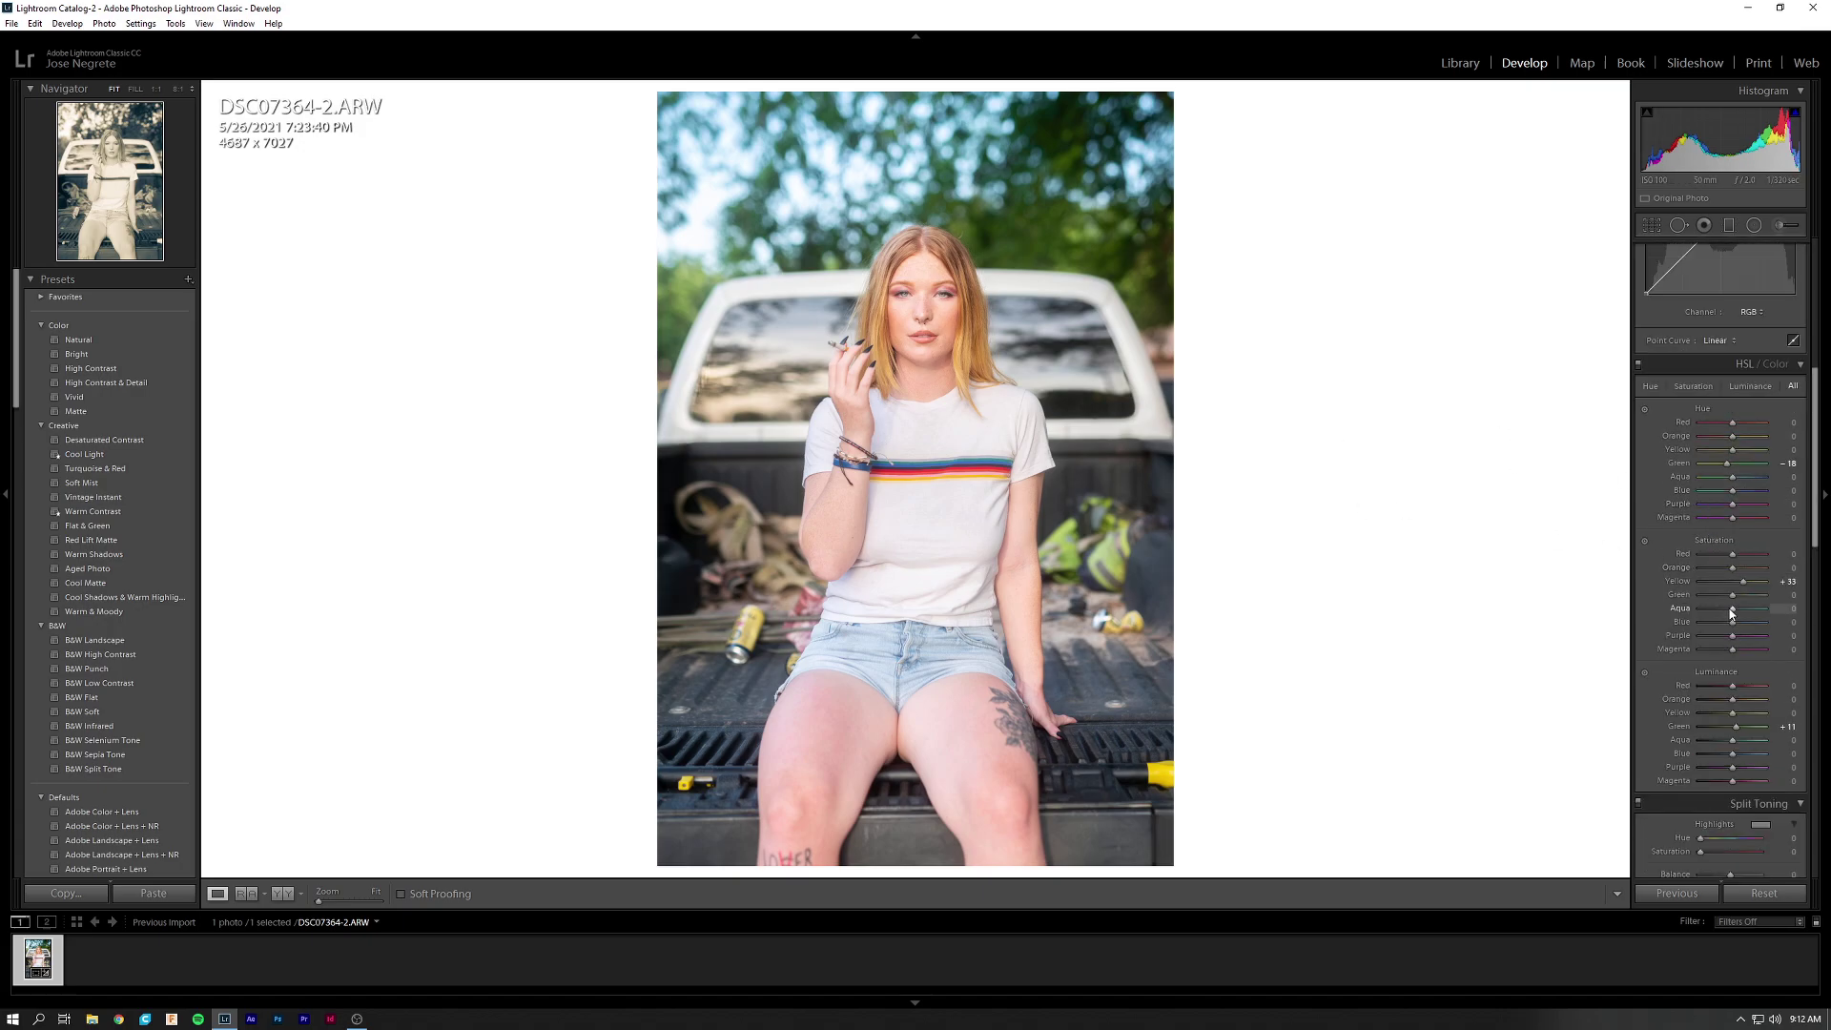
pyautogui.moveTo(1732, 608); pyautogui.dragTo(1742, 611)
pyautogui.doubleClick(1741, 609)
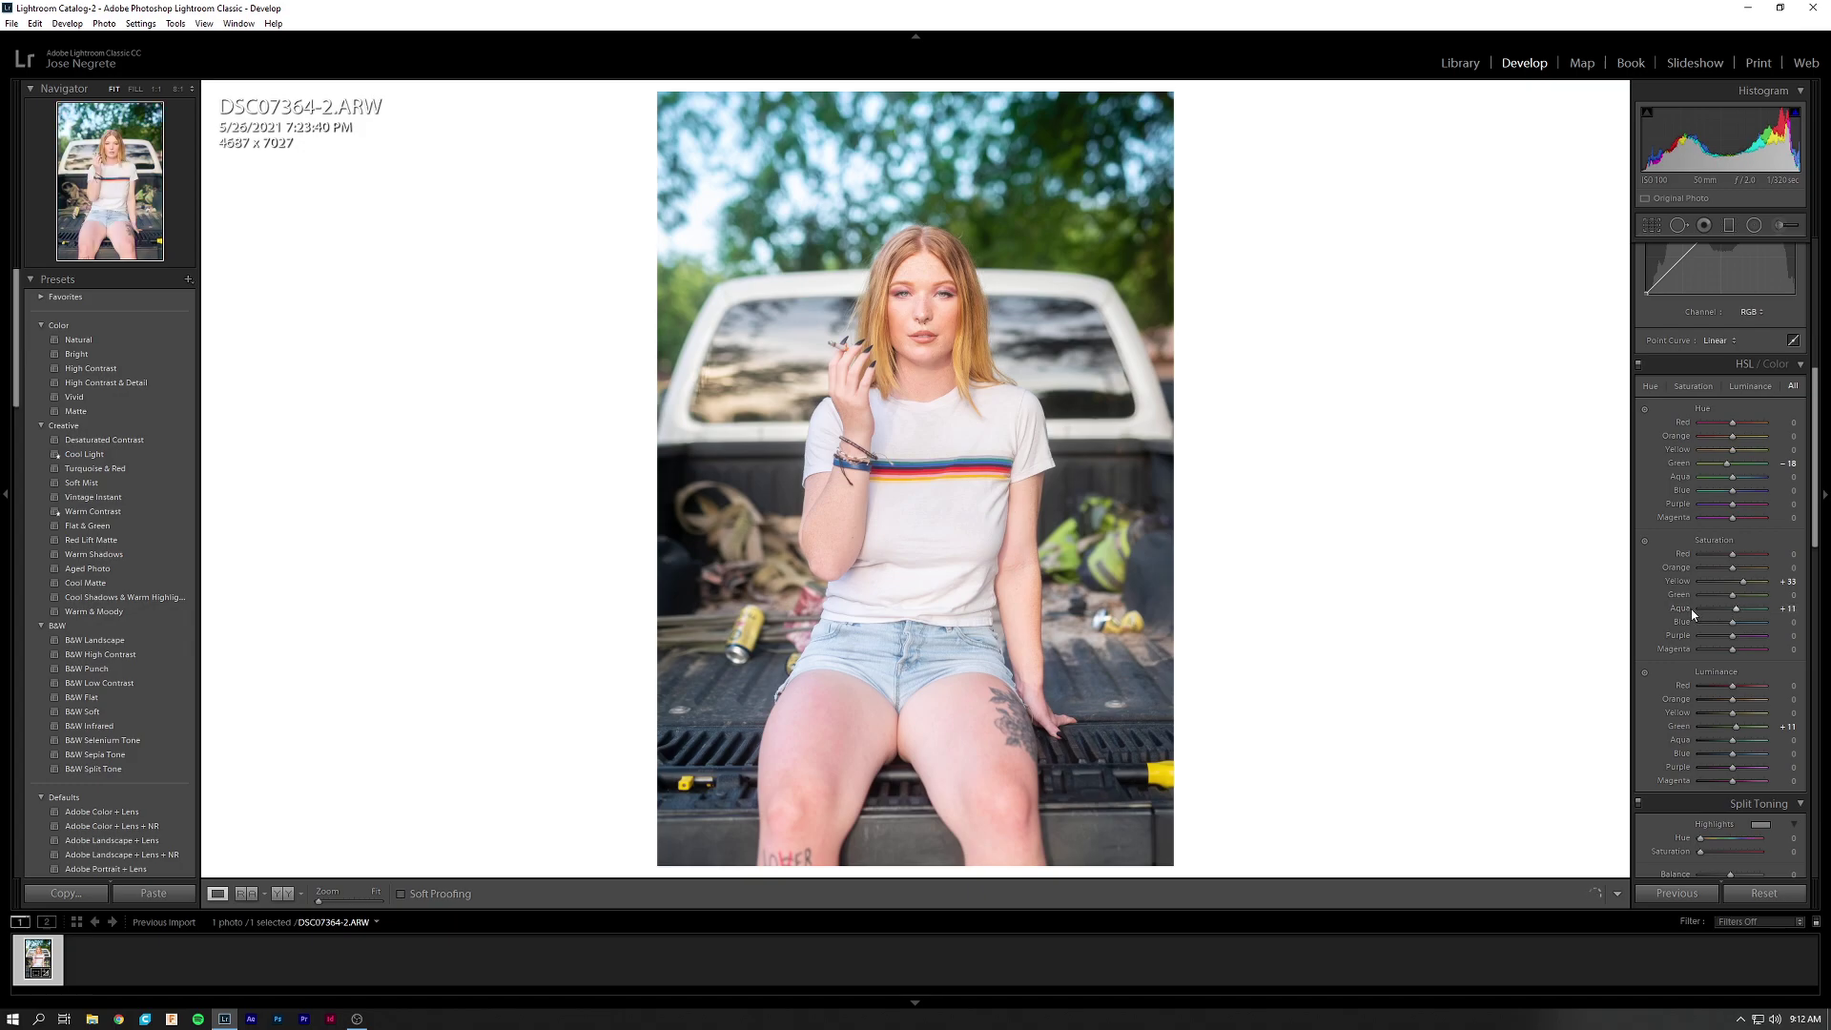
pyautogui.moveTo(1732, 626)
pyautogui.mouseDown()
pyautogui.moveTo(1752, 627)
pyautogui.moveTo(1731, 625)
pyautogui.mouseUp()
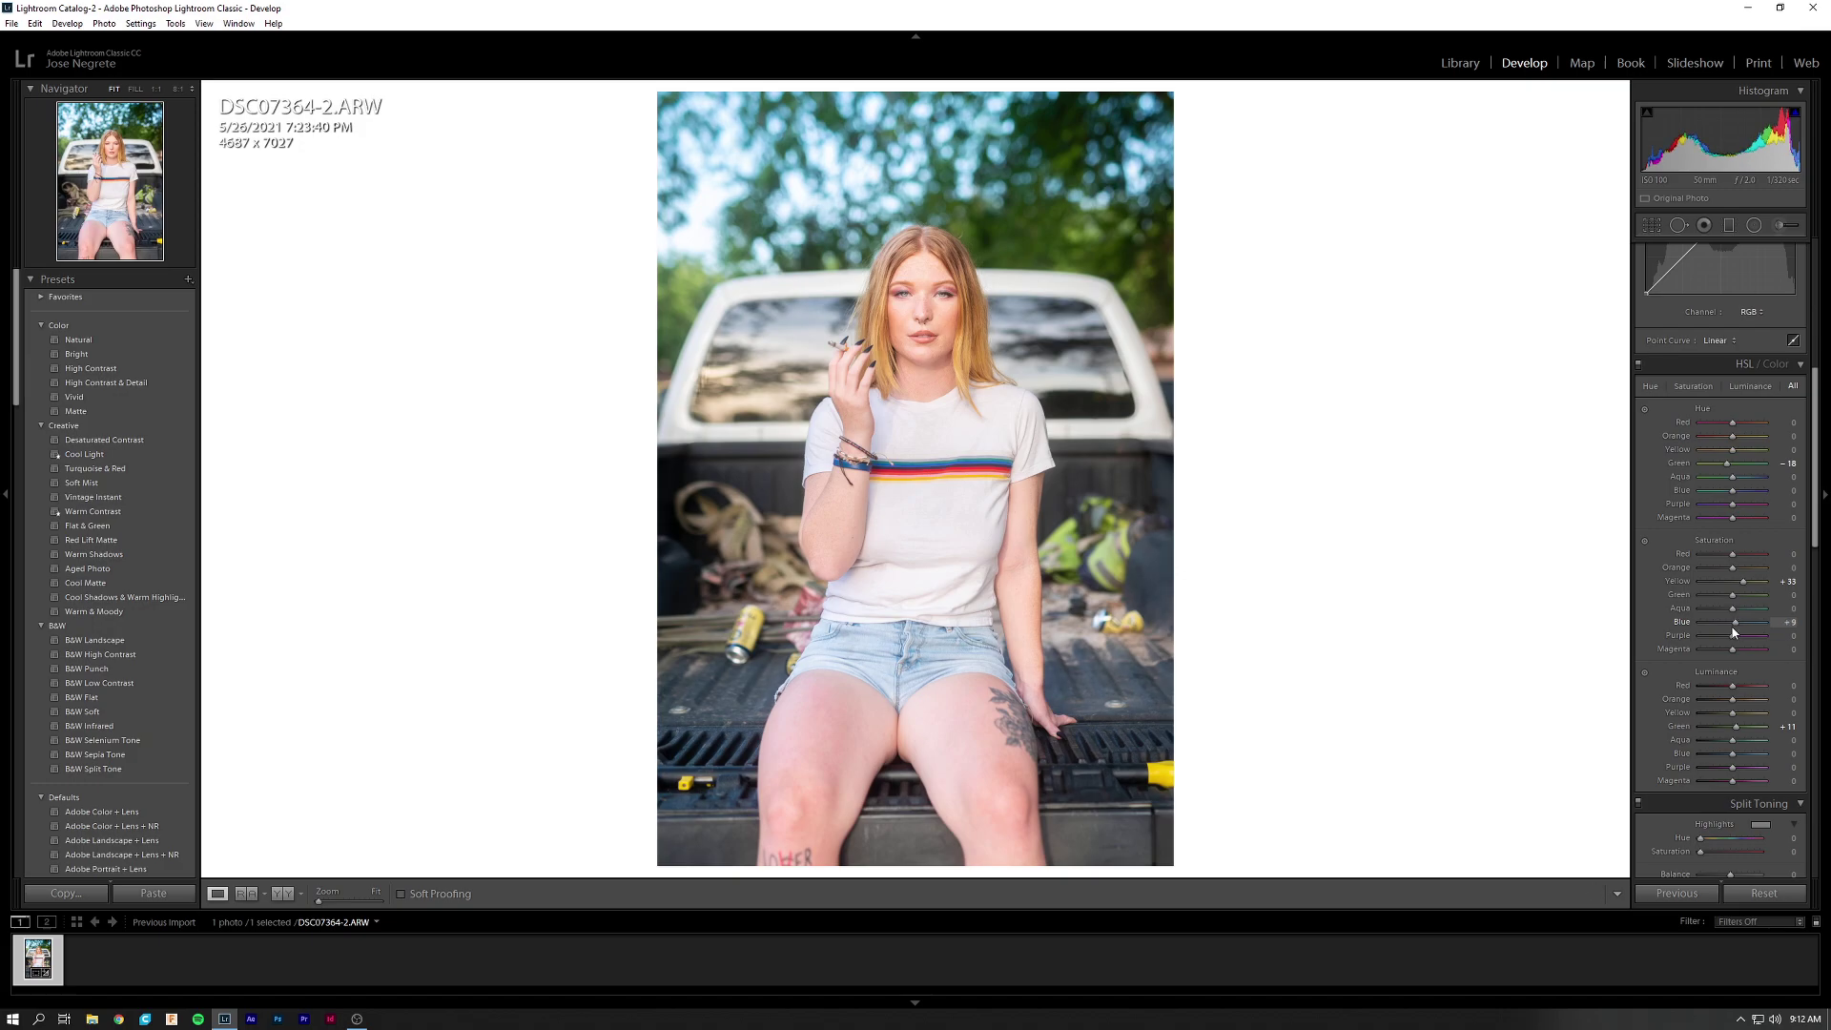